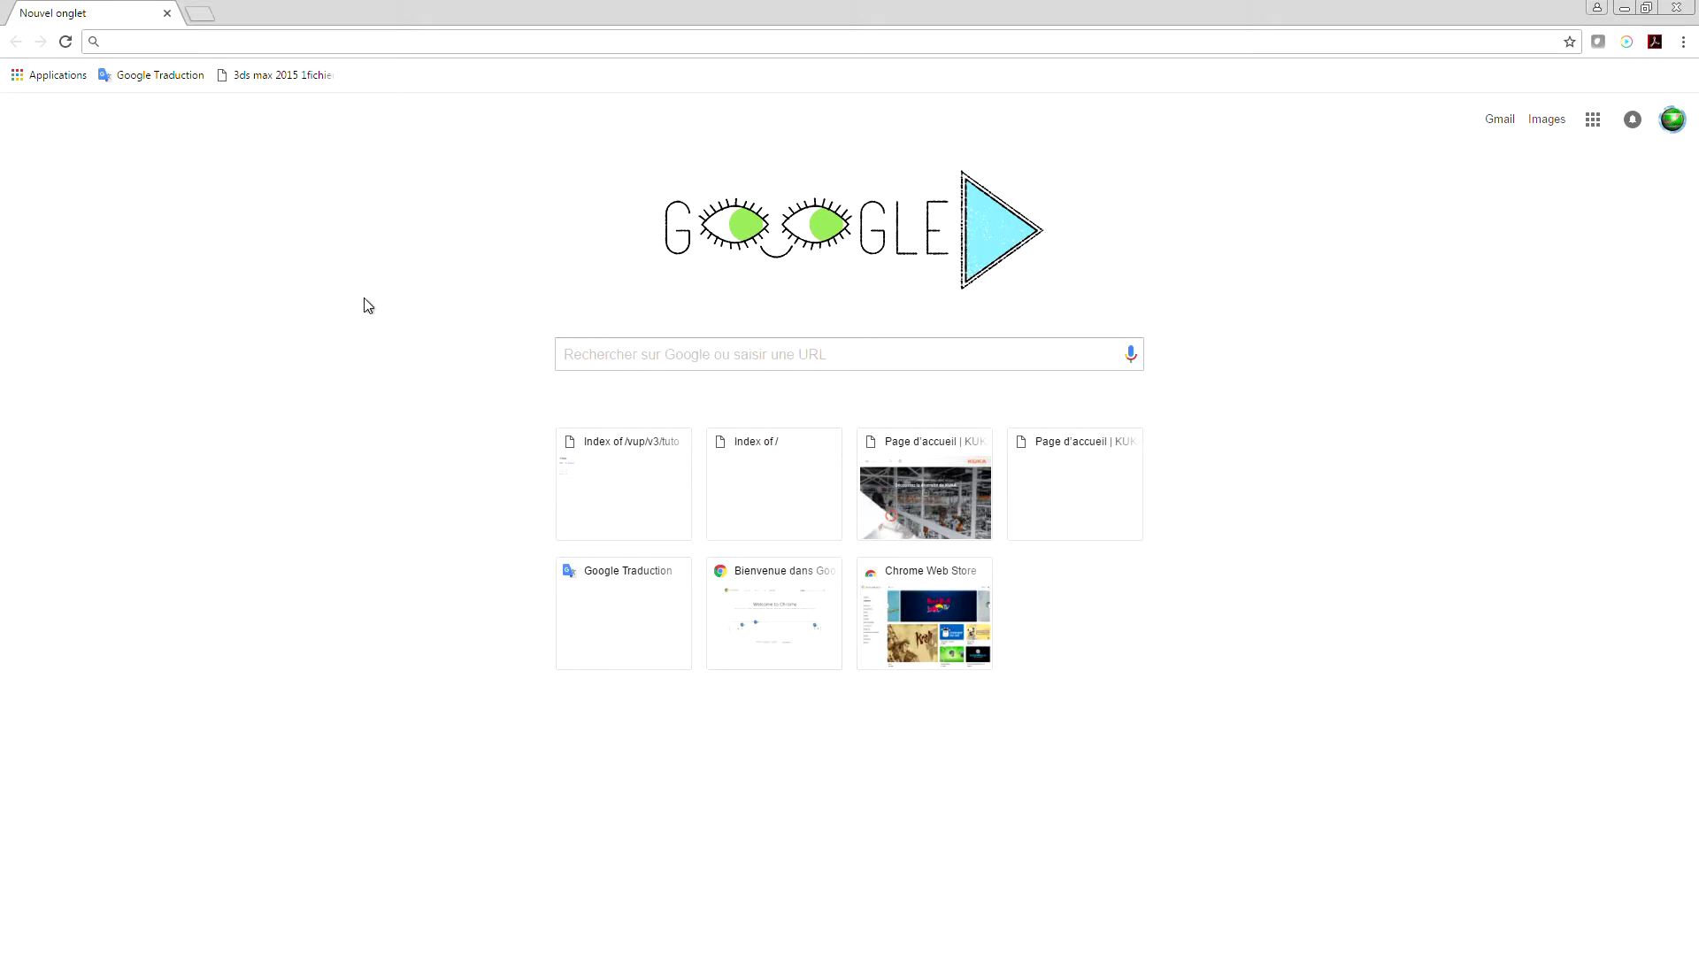
{"action": "type", "text": "www."}
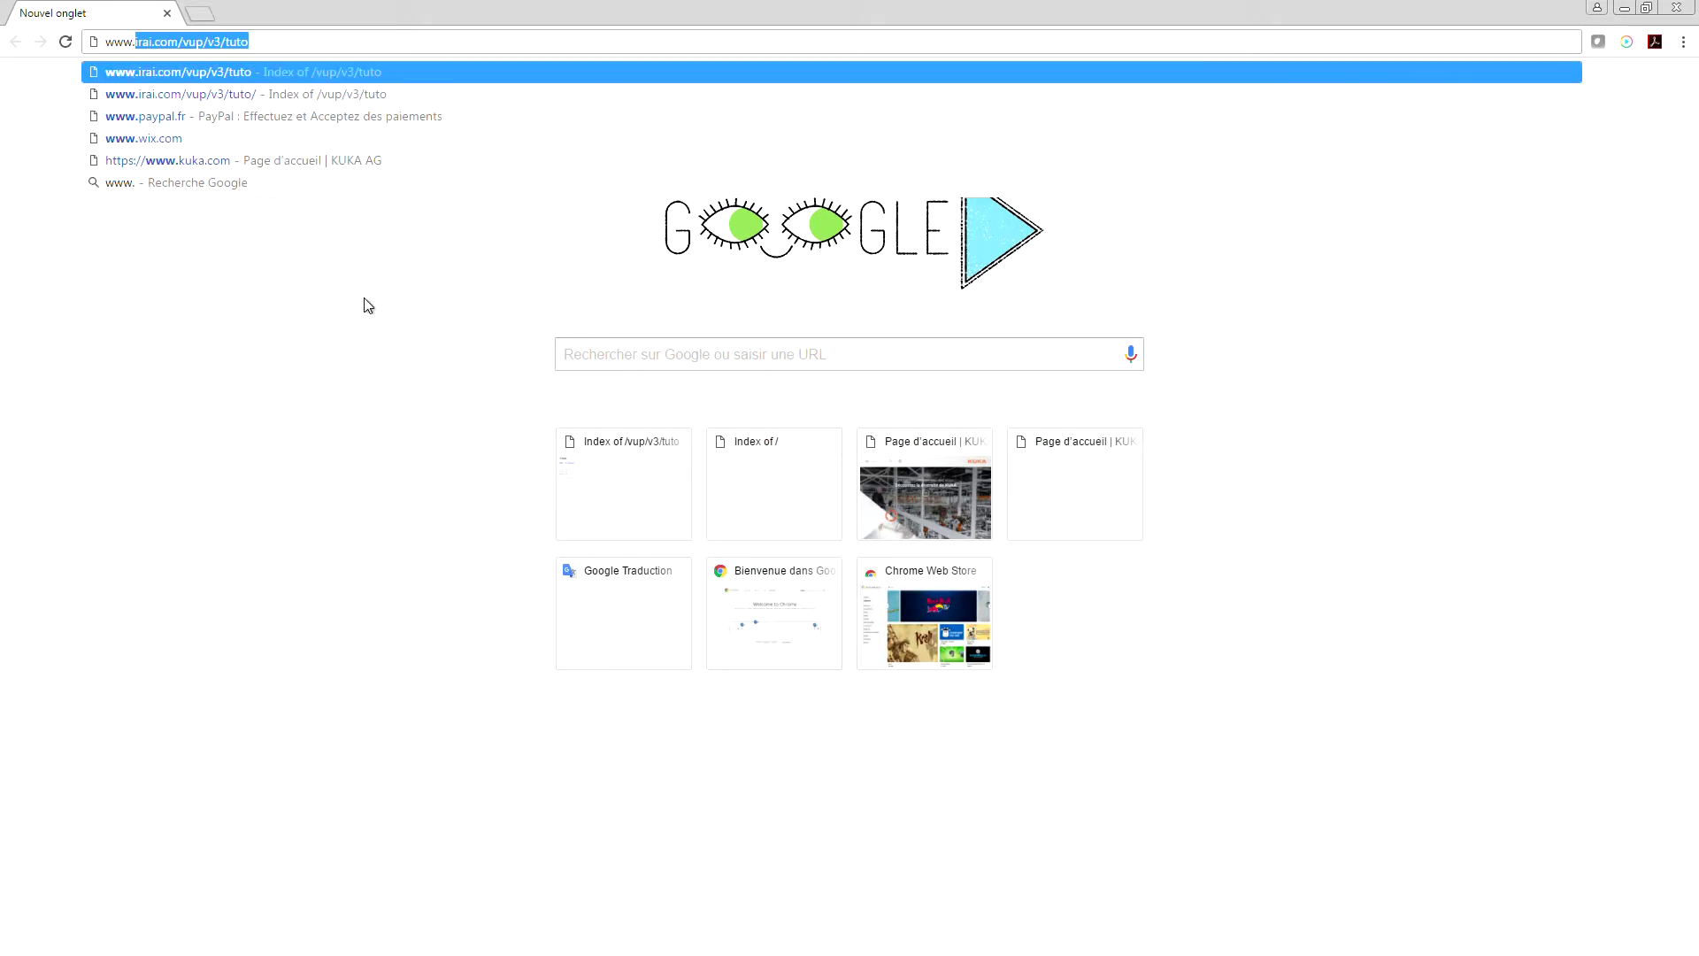
{"action": "key", "text": "End"}
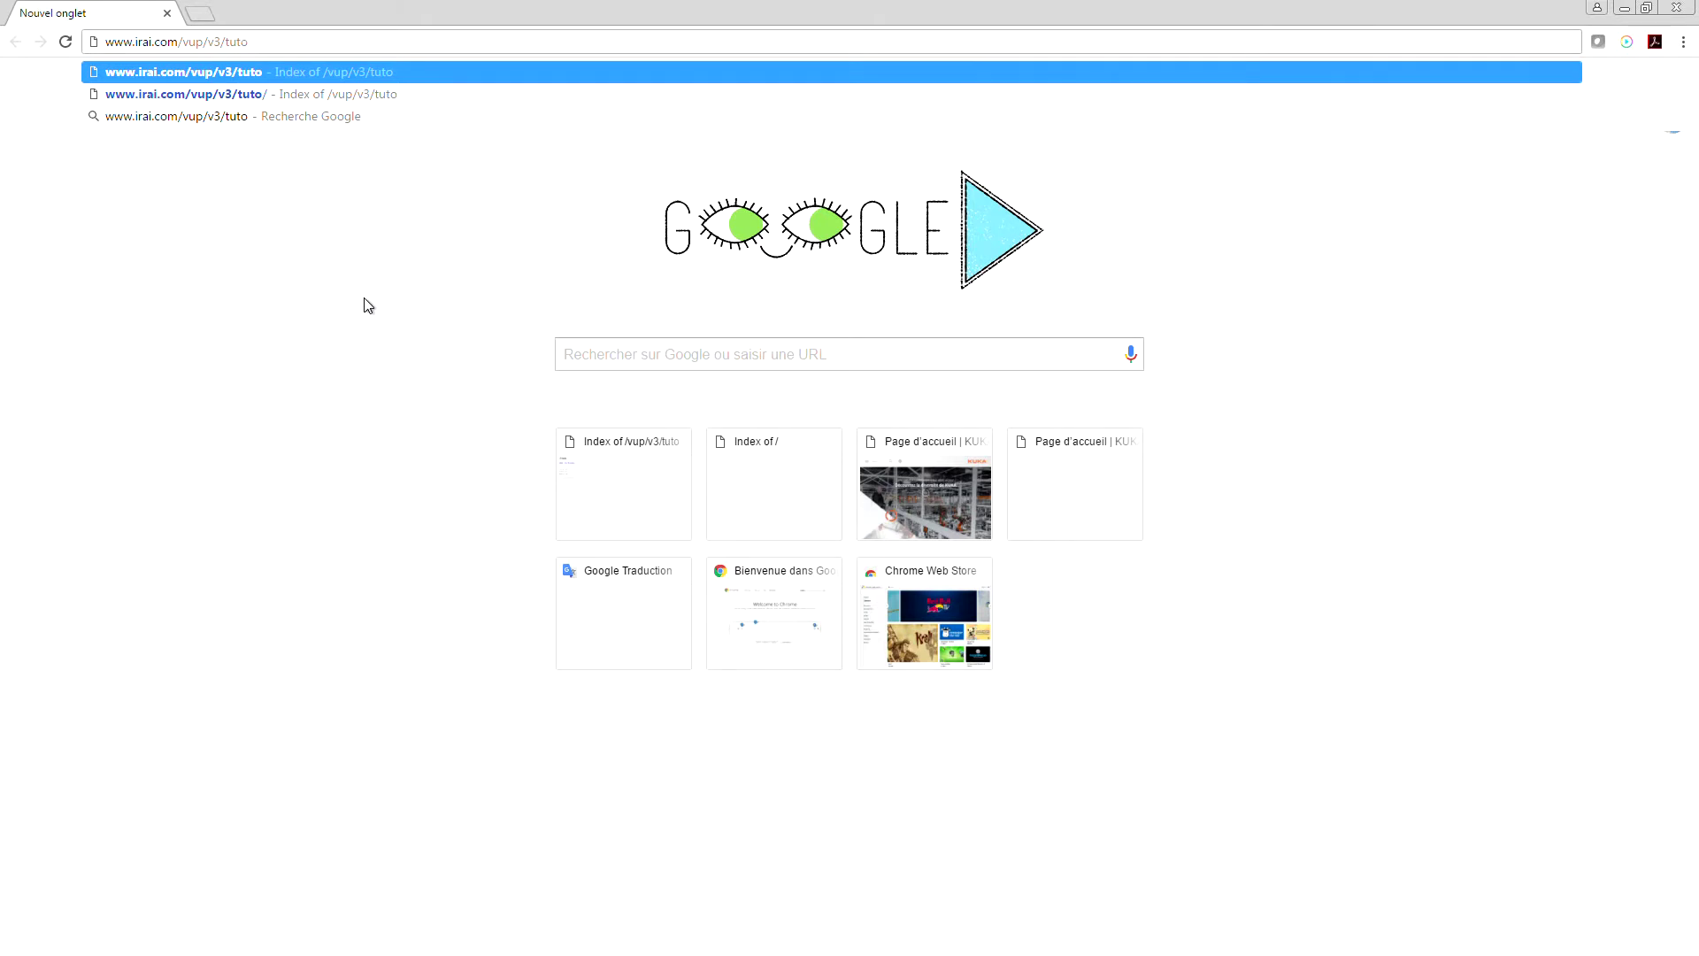
{"action": "key", "text": "ctrl+a"}
{"action": "key", "text": "End"}
{"action": "key", "text": "Return"}
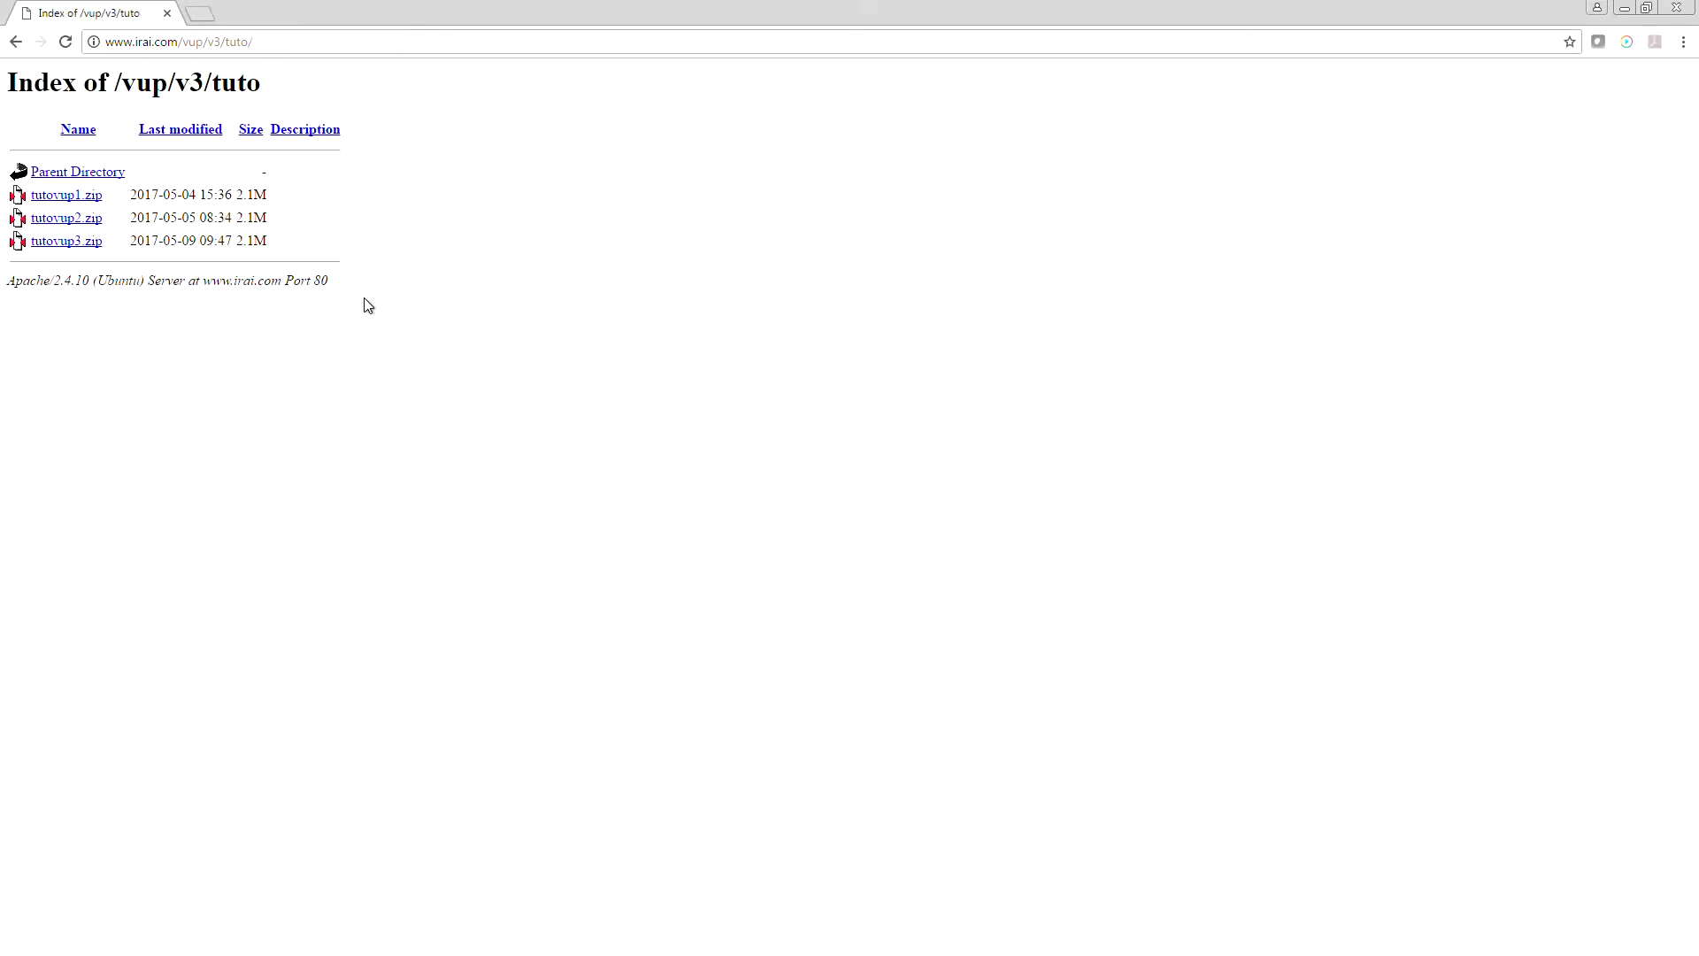
{"action": "left_click", "coordinate": [74, 204]}
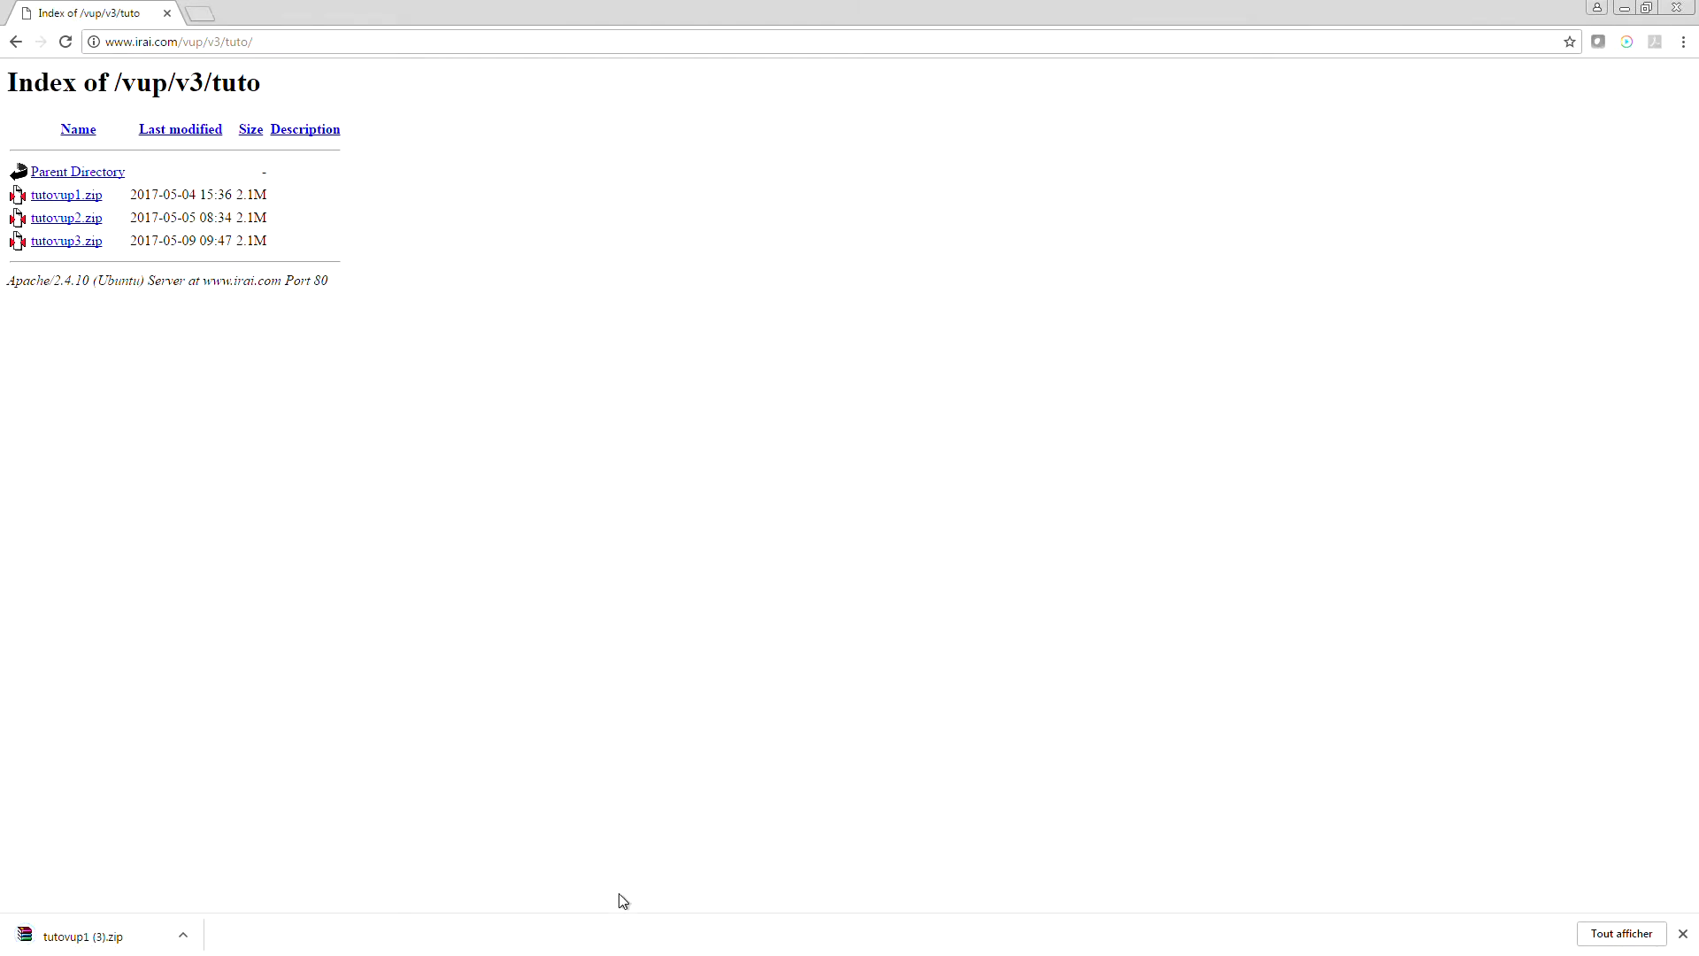
{"action": "left_click", "coordinate": [161, 949]}
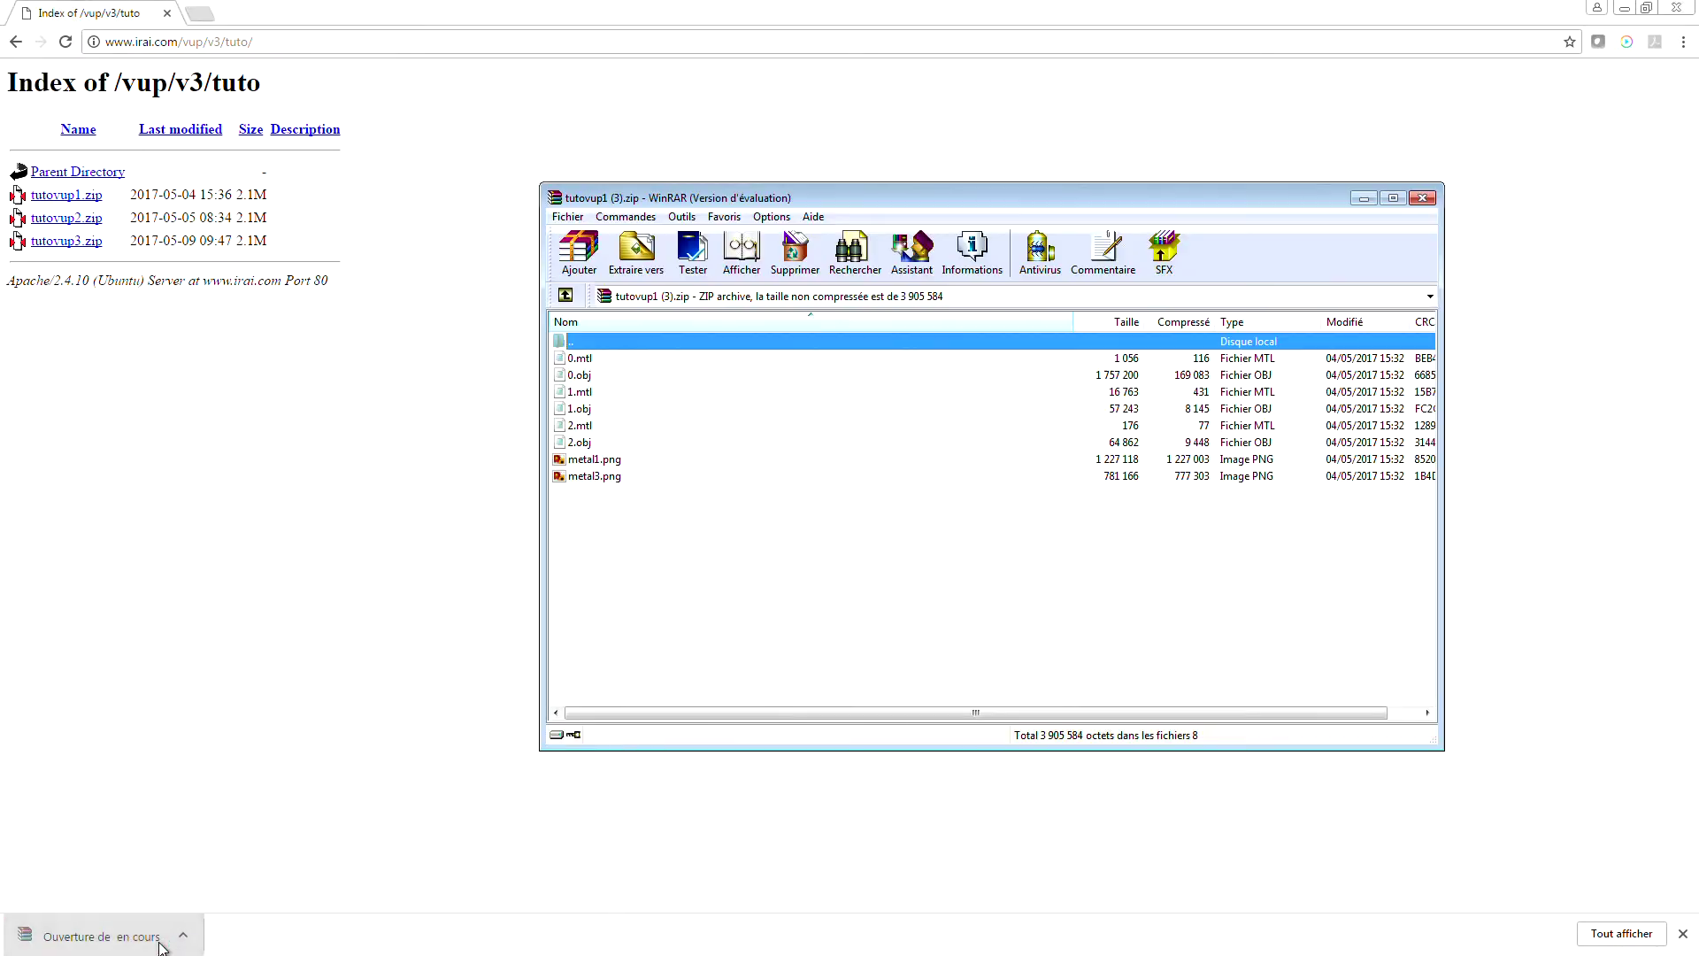
Minimise Chrome and dismiss the WinRAR licence purchase prompt.
{"action": "left_click", "coordinate": [1629, 9]}
{"action": "left_click", "coordinate": [1629, 9]}
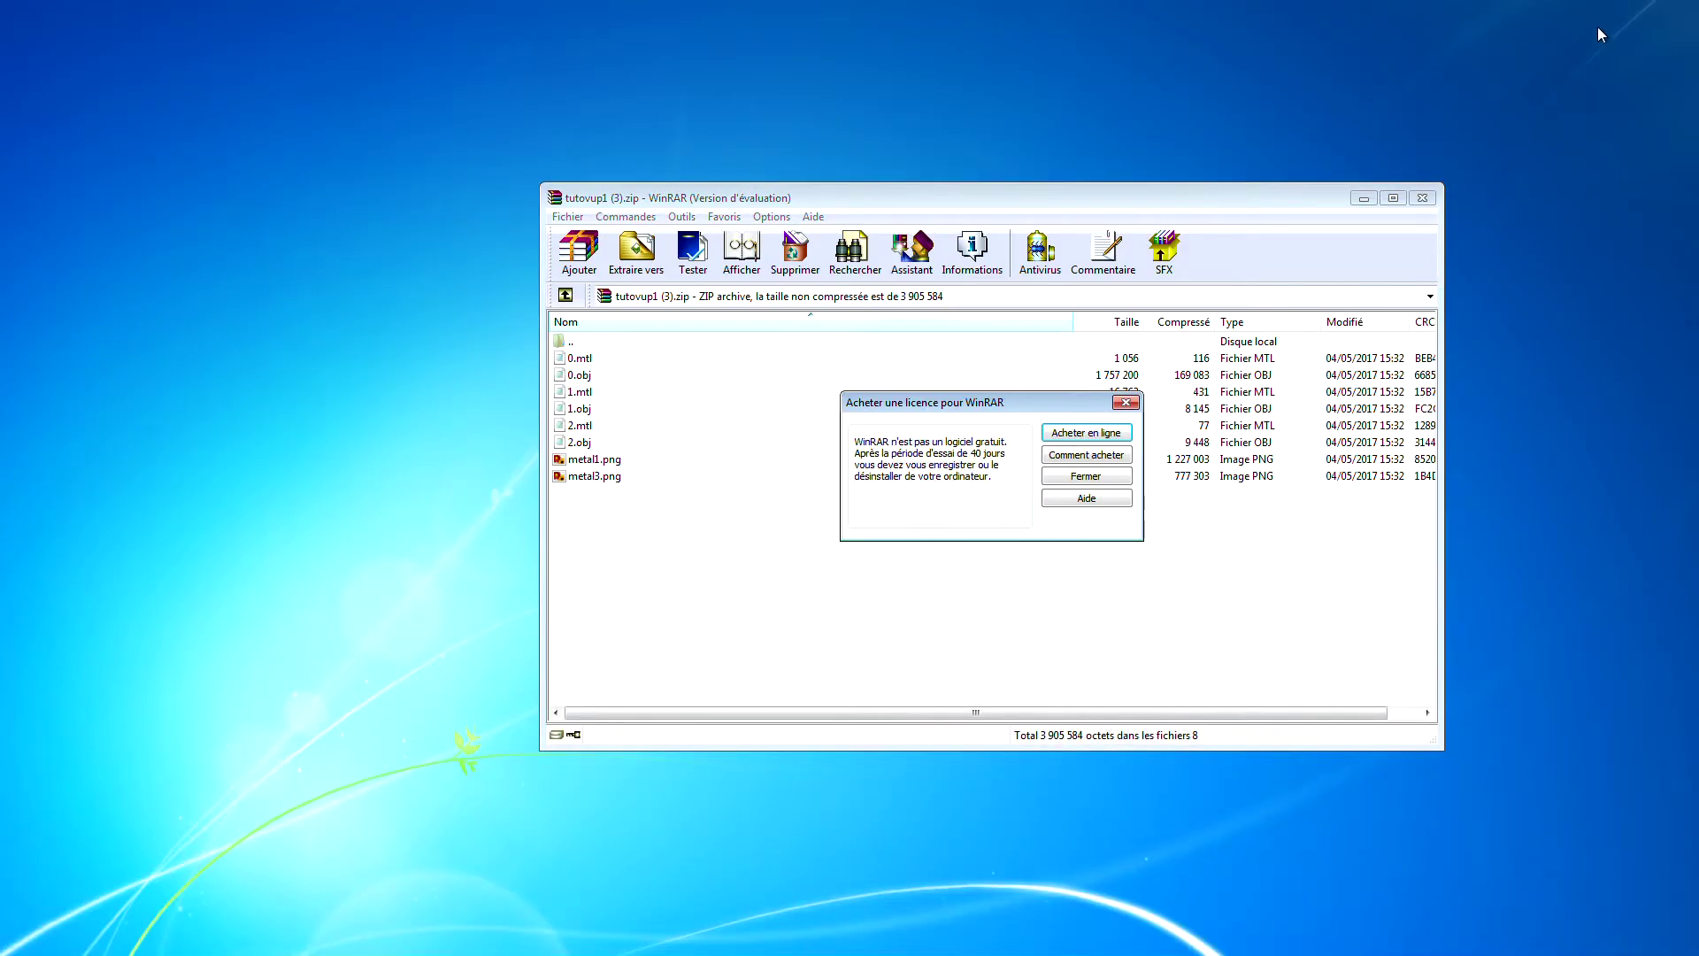
{"action": "left_click", "coordinate": [1105, 471]}
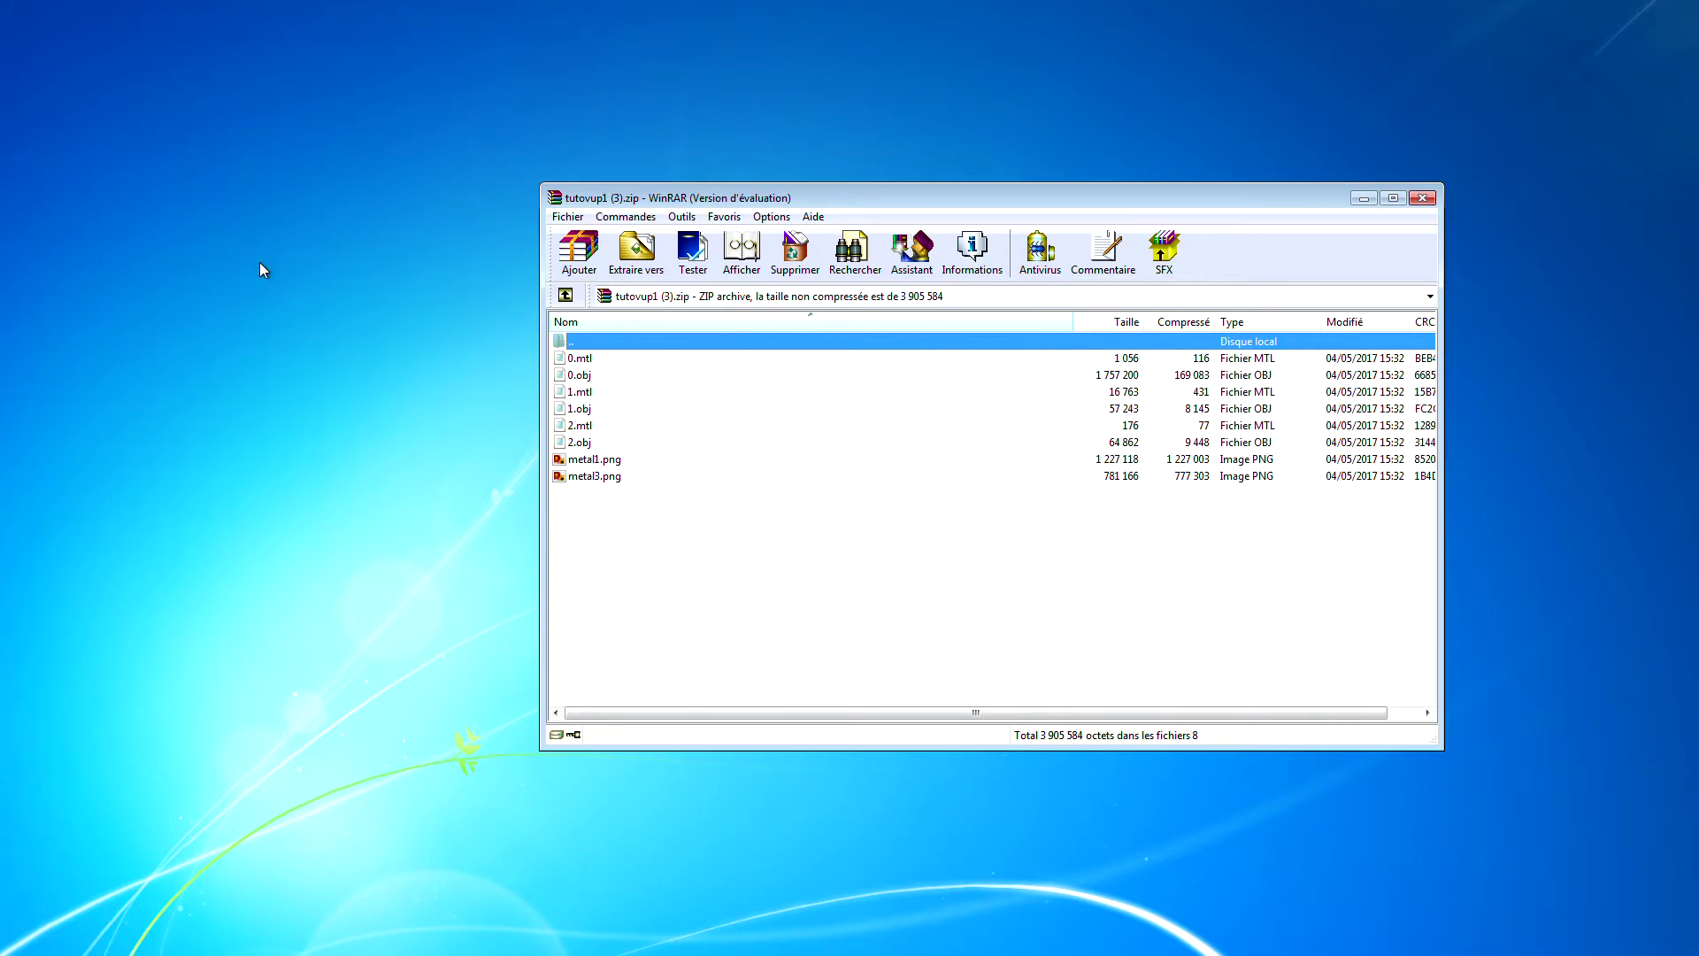
Create a new desktop folder named tuto.
{"action": "right_click", "coordinate": [182, 270]}
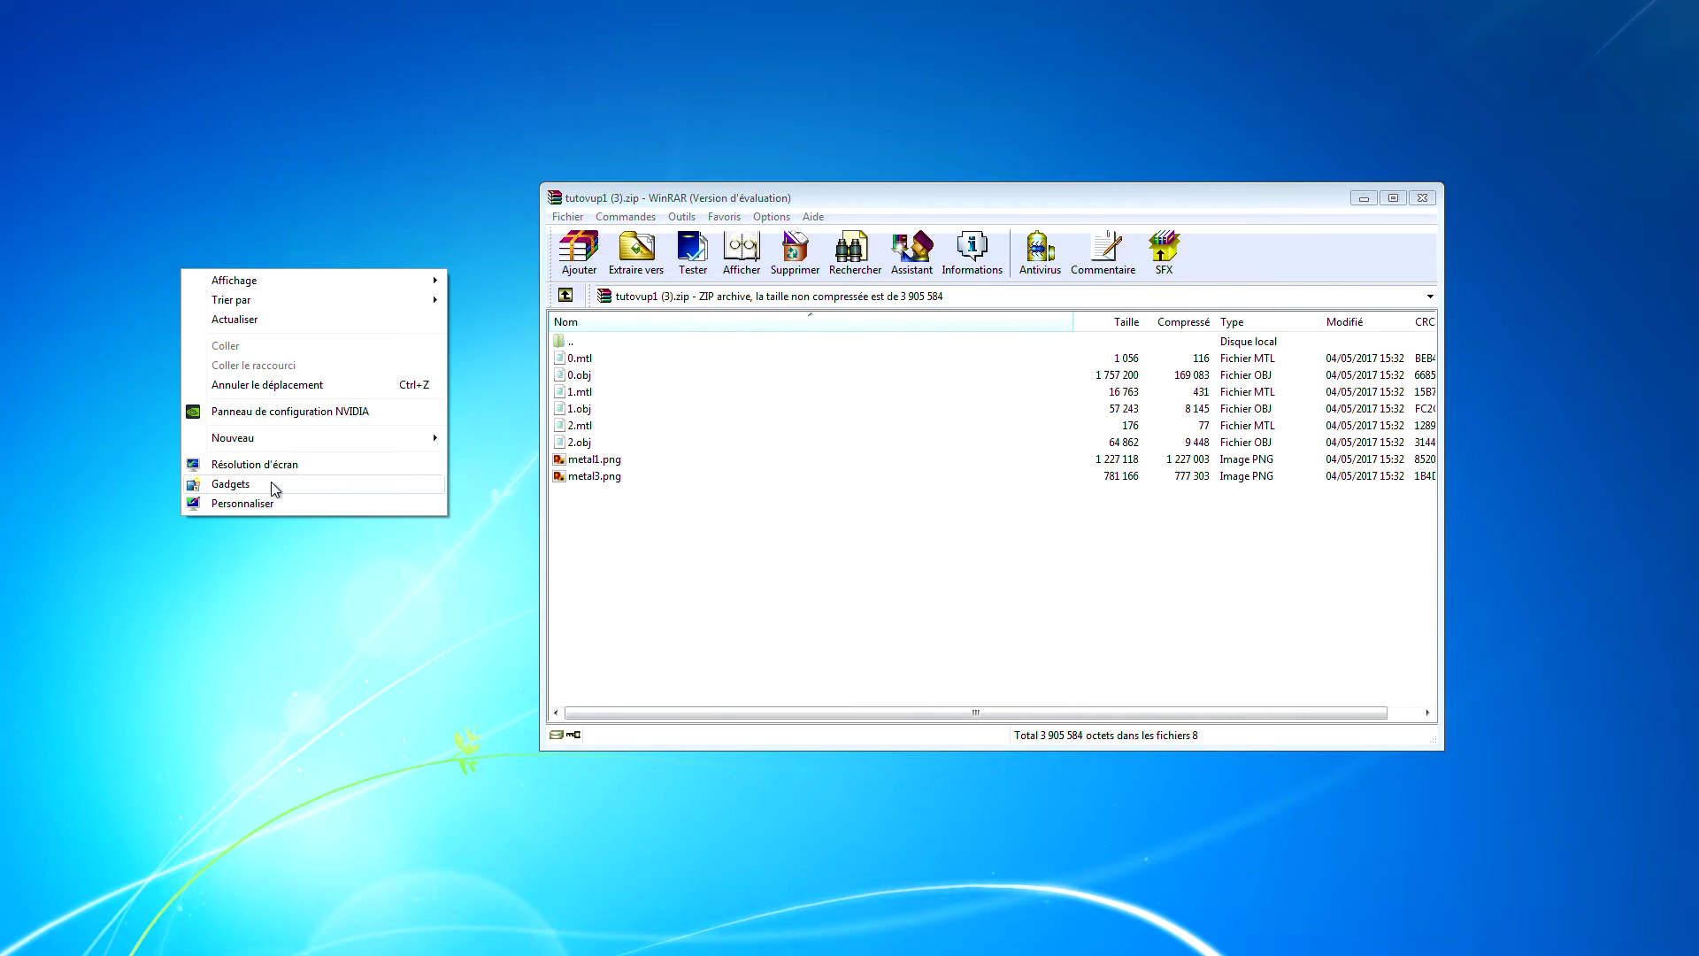
{"action": "mouse_move", "coordinate": [276, 443]}
{"action": "left_click", "coordinate": [514, 443]}
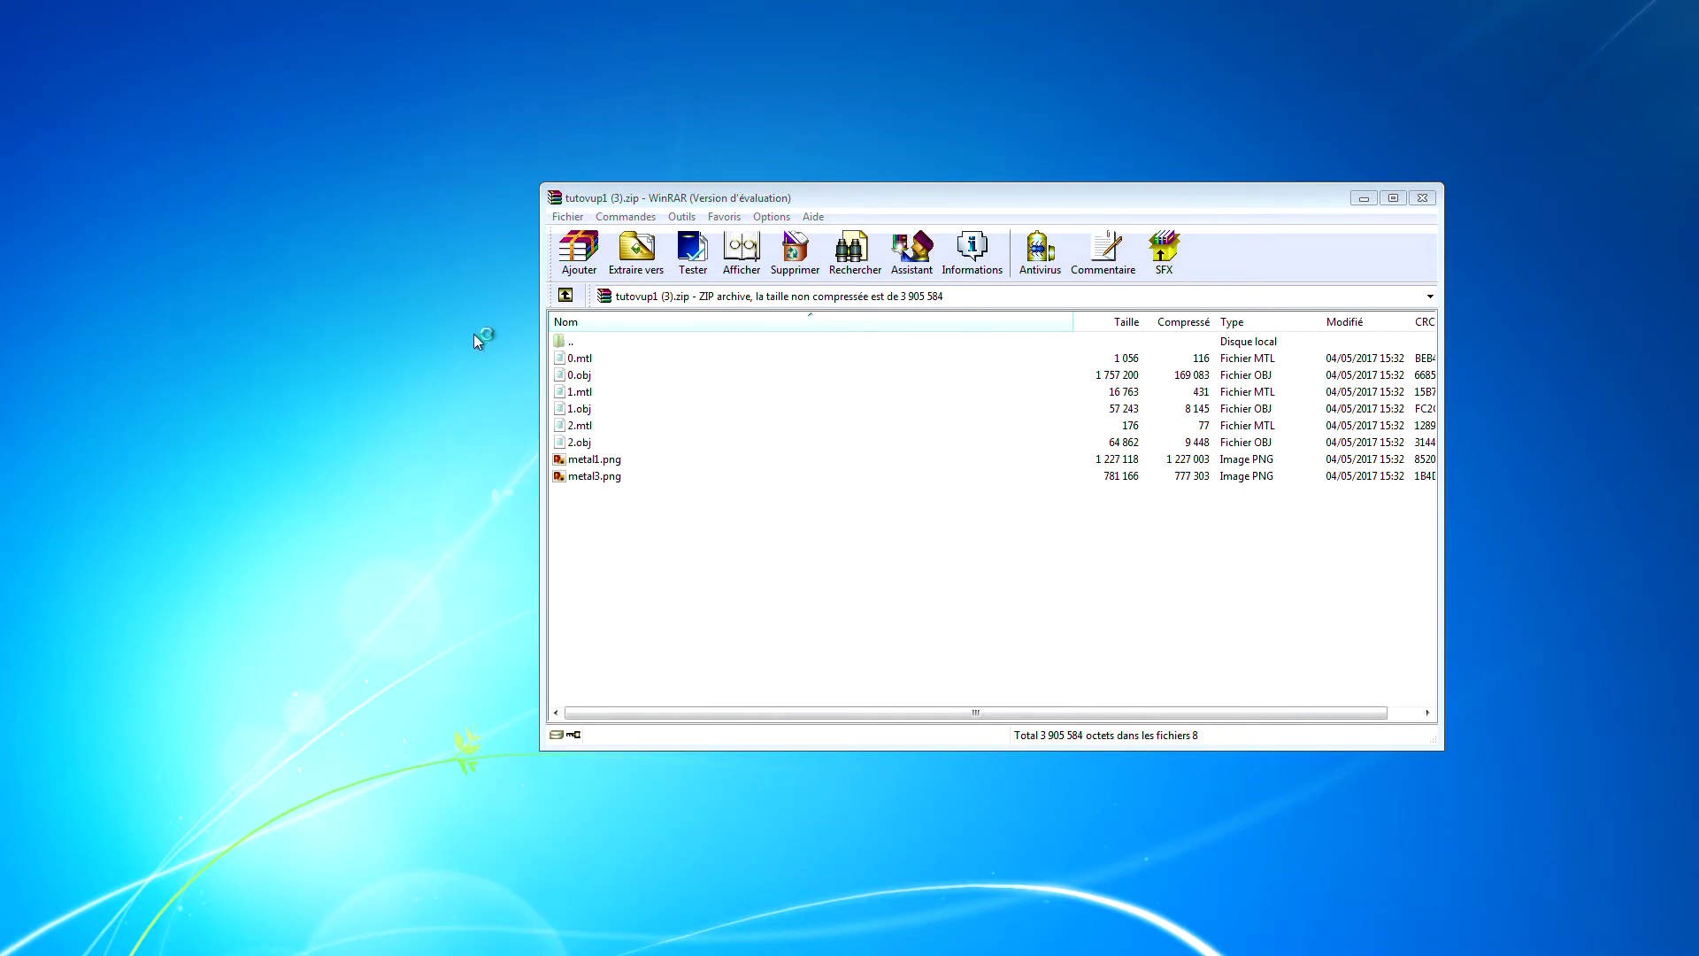
{"action": "left_click_drag", "start_coordinate": [850, 192], "coordinate": [1280, 298]}
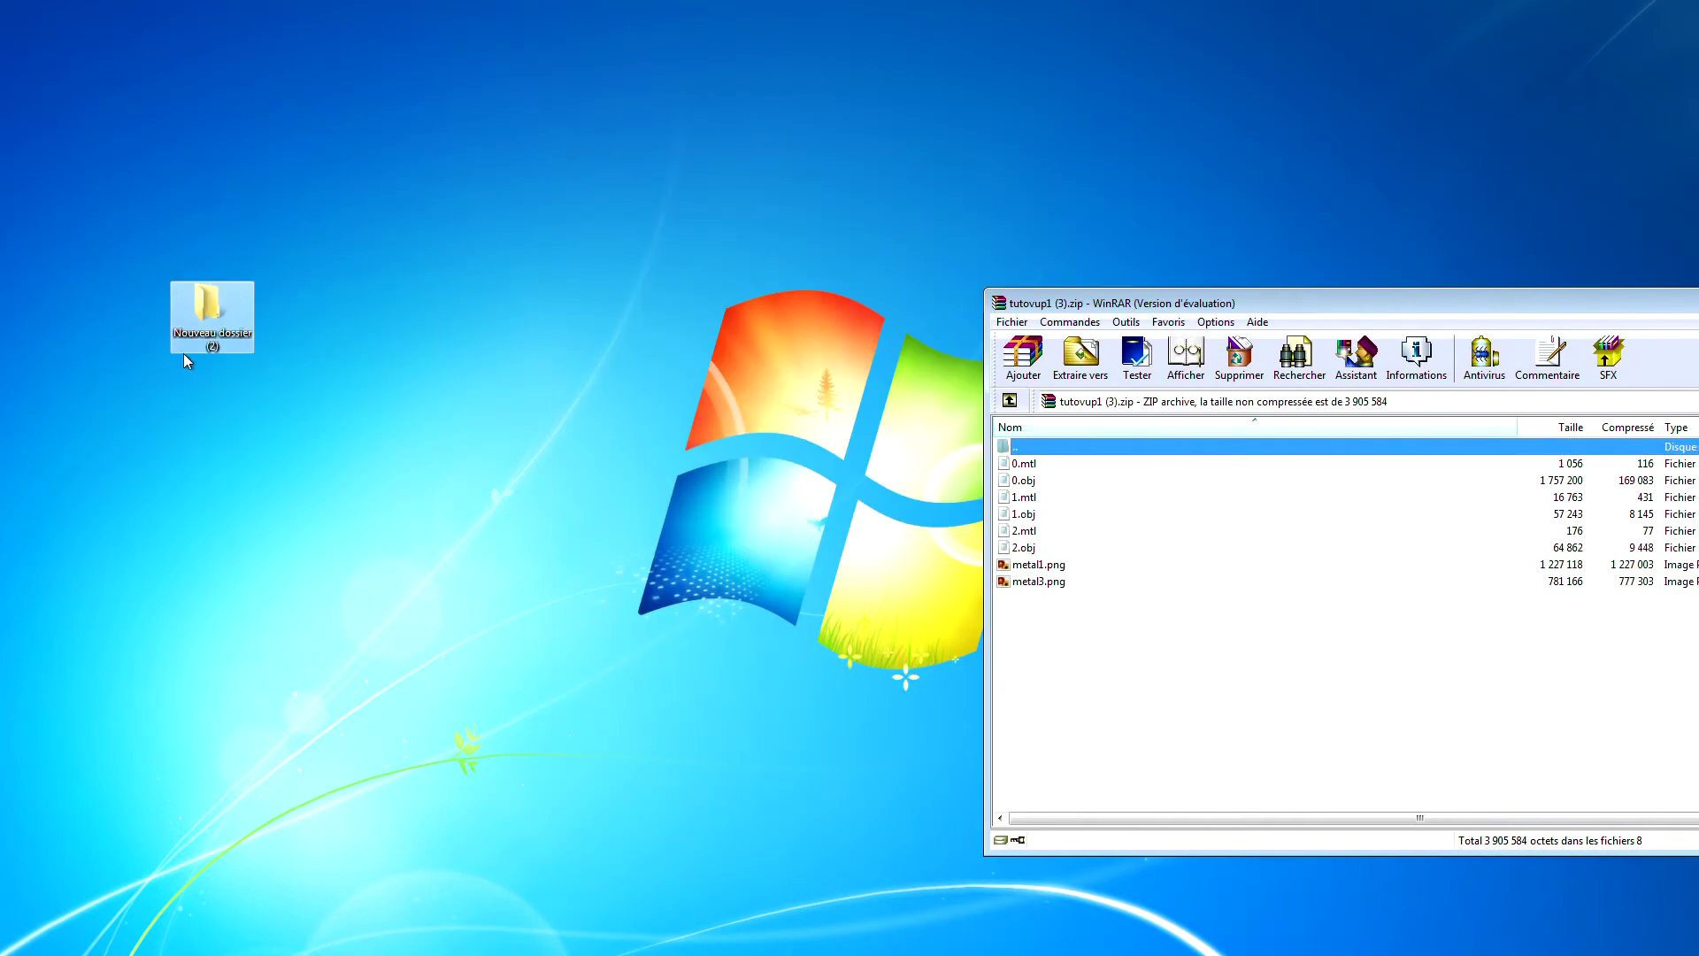
{"action": "type", "text": "tuto"}
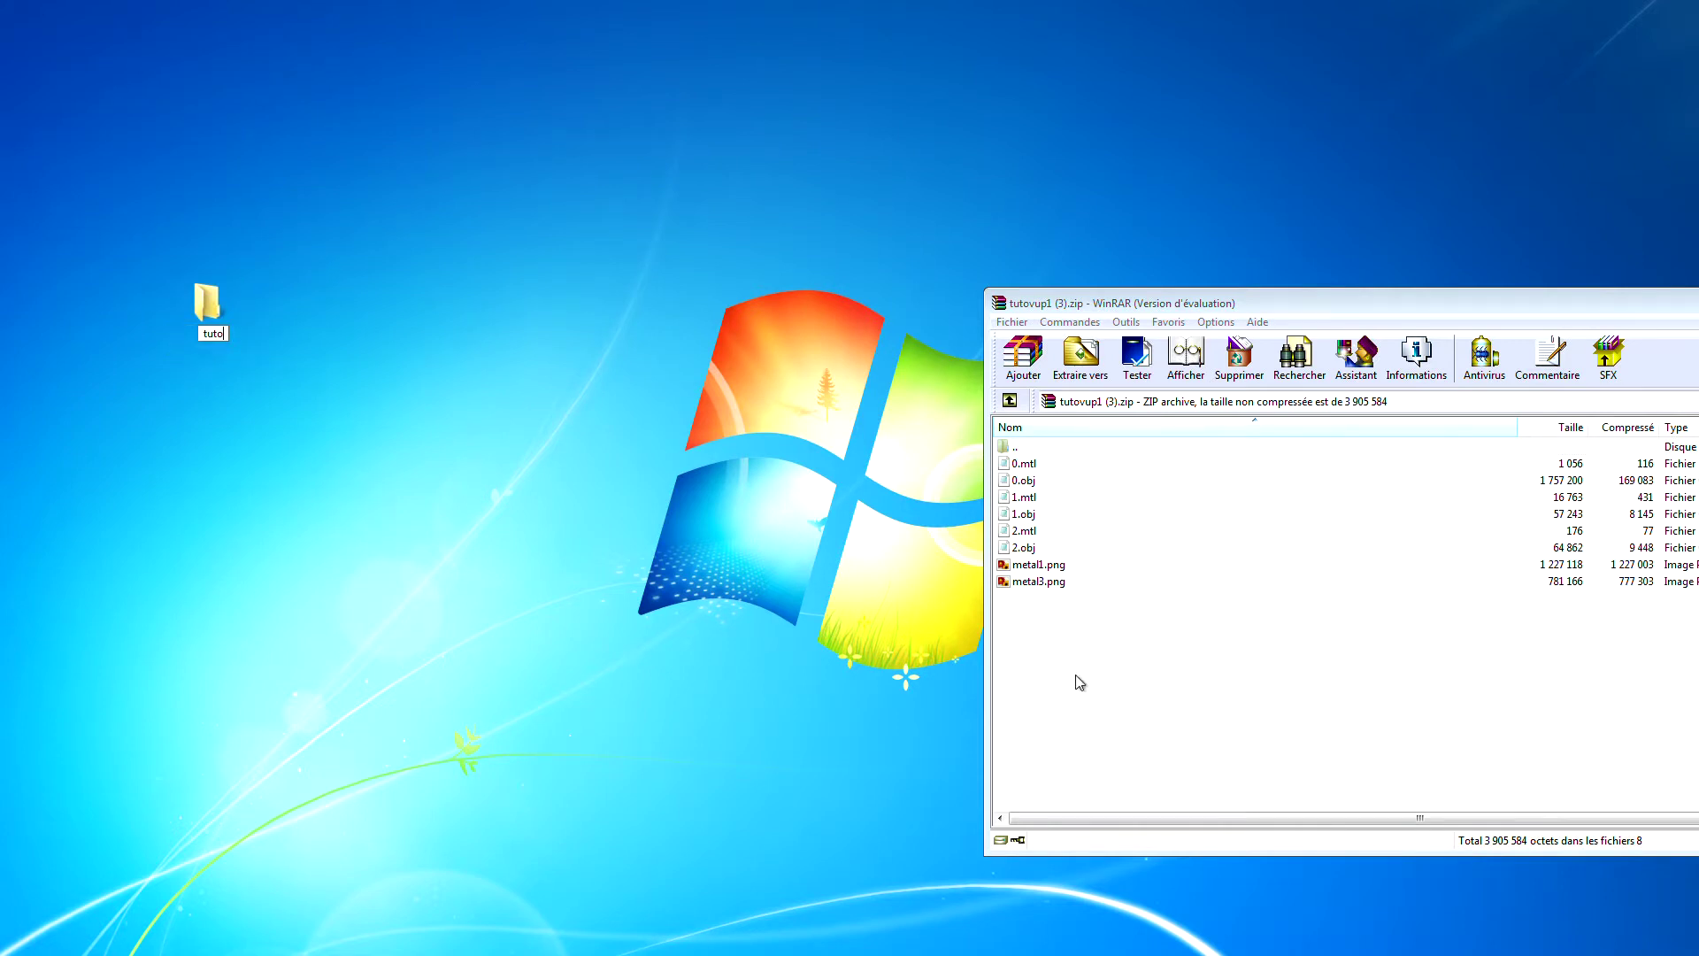
{"action": "key", "text": "Return"}
Select all eight archive files for the tuto folder and close WinRAR.
{"action": "left_click_drag", "start_coordinate": [1106, 635], "coordinate": [213, 309]}
{"action": "left_click_drag", "start_coordinate": [1646, 308], "coordinate": [959, 297]}
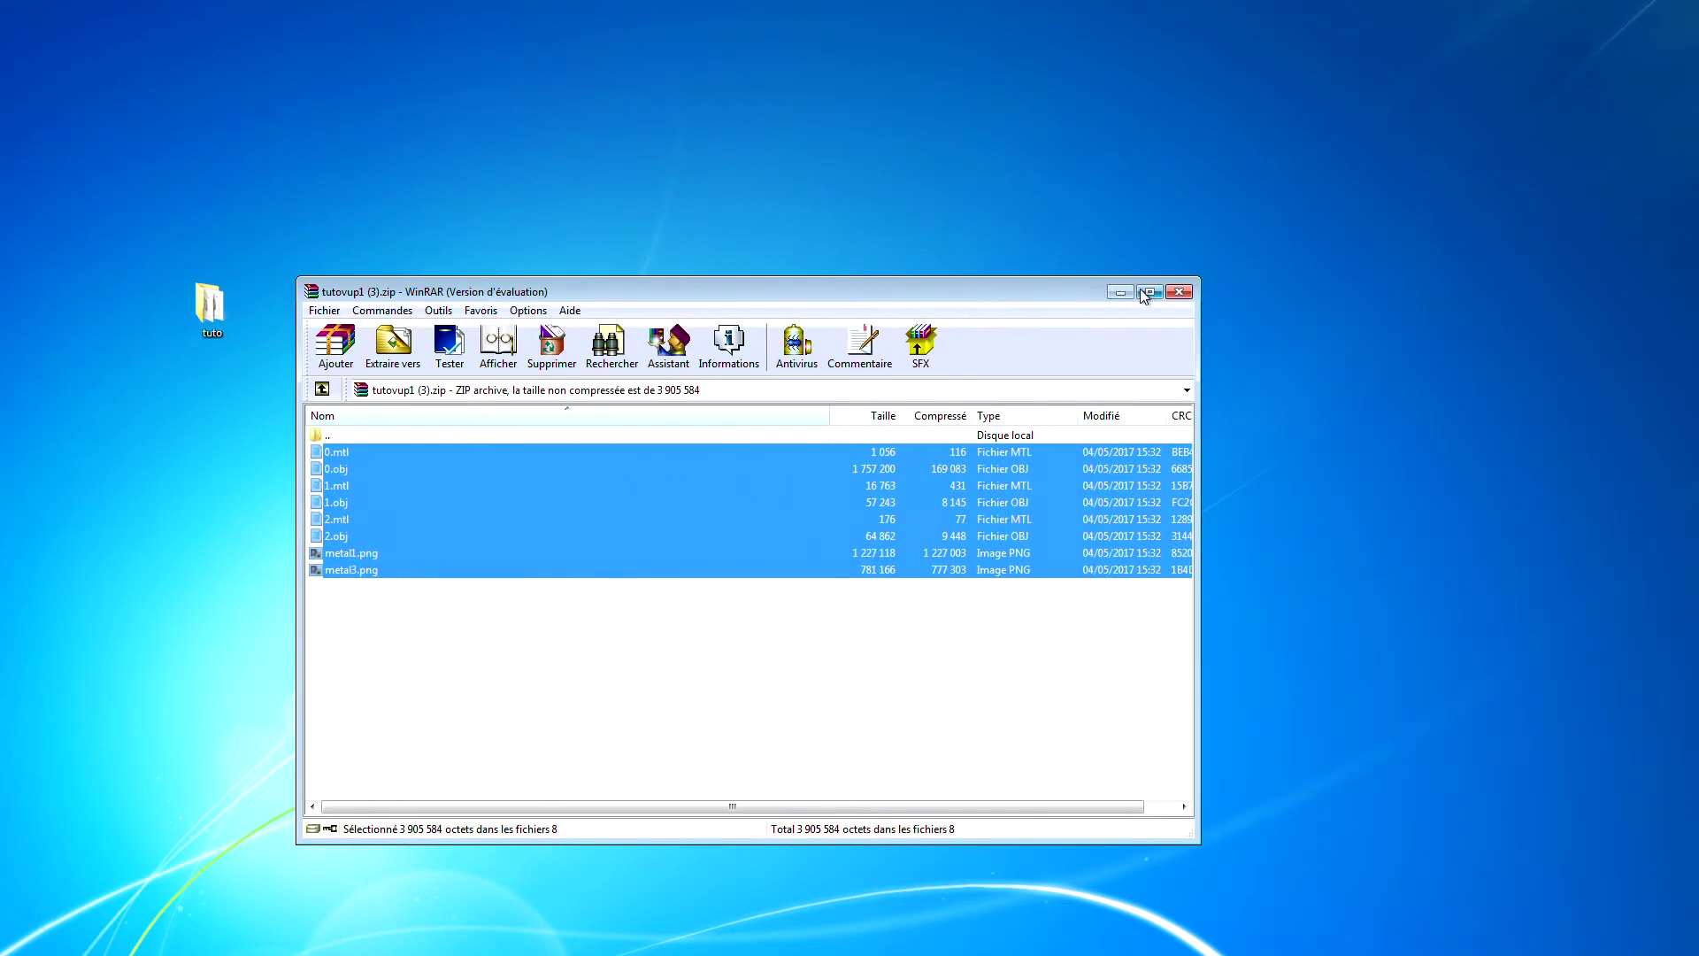
{"action": "left_click", "coordinate": [1182, 294]}
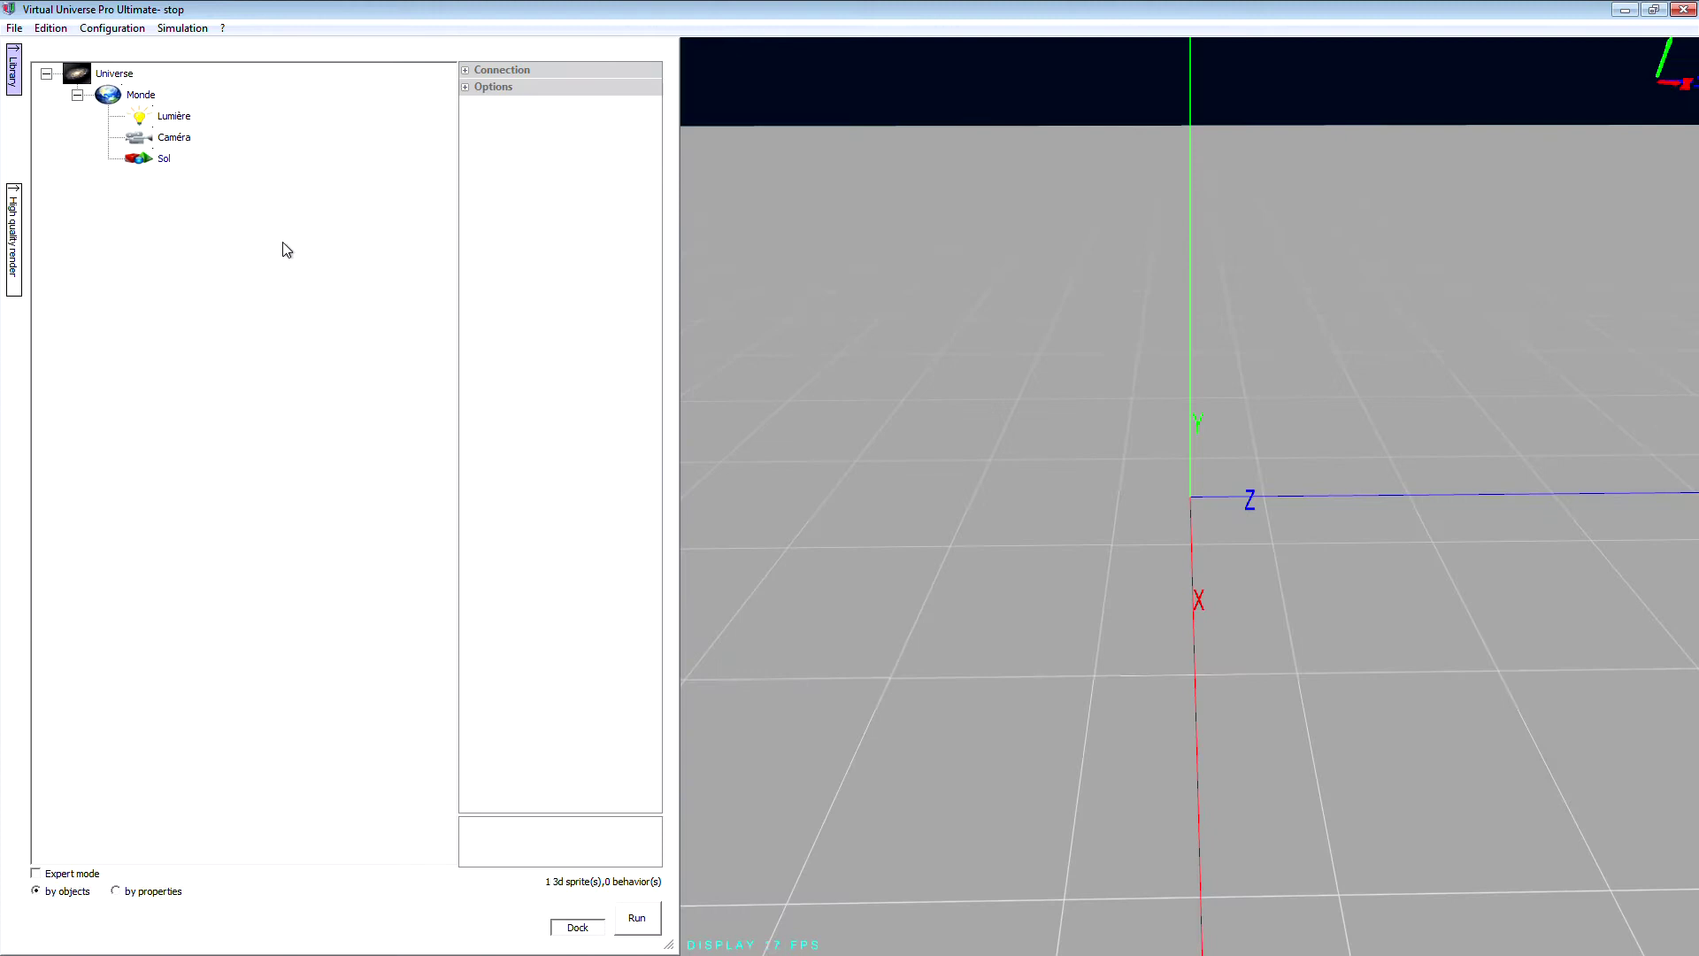
Import 0.obj, 1.obj and 2.obj into Monde as Sprite 3d #2, #3 and #4.
{"action": "right_click", "coordinate": [125, 106]}
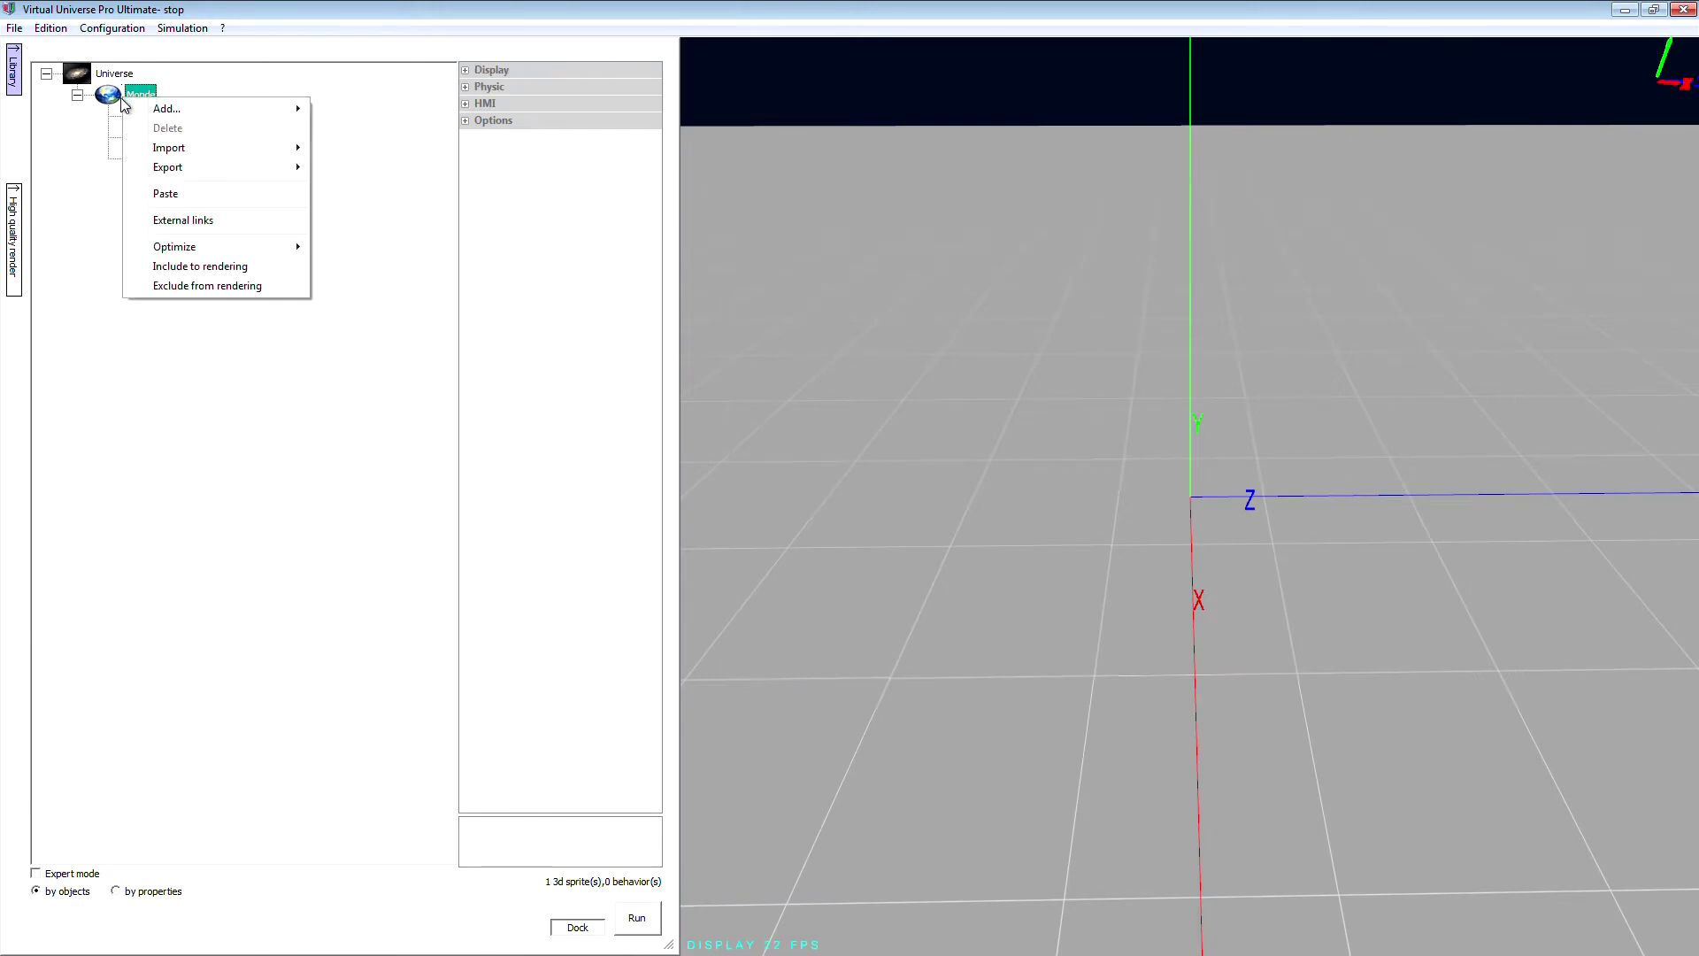
{"action": "mouse_move", "coordinate": [204, 148]}
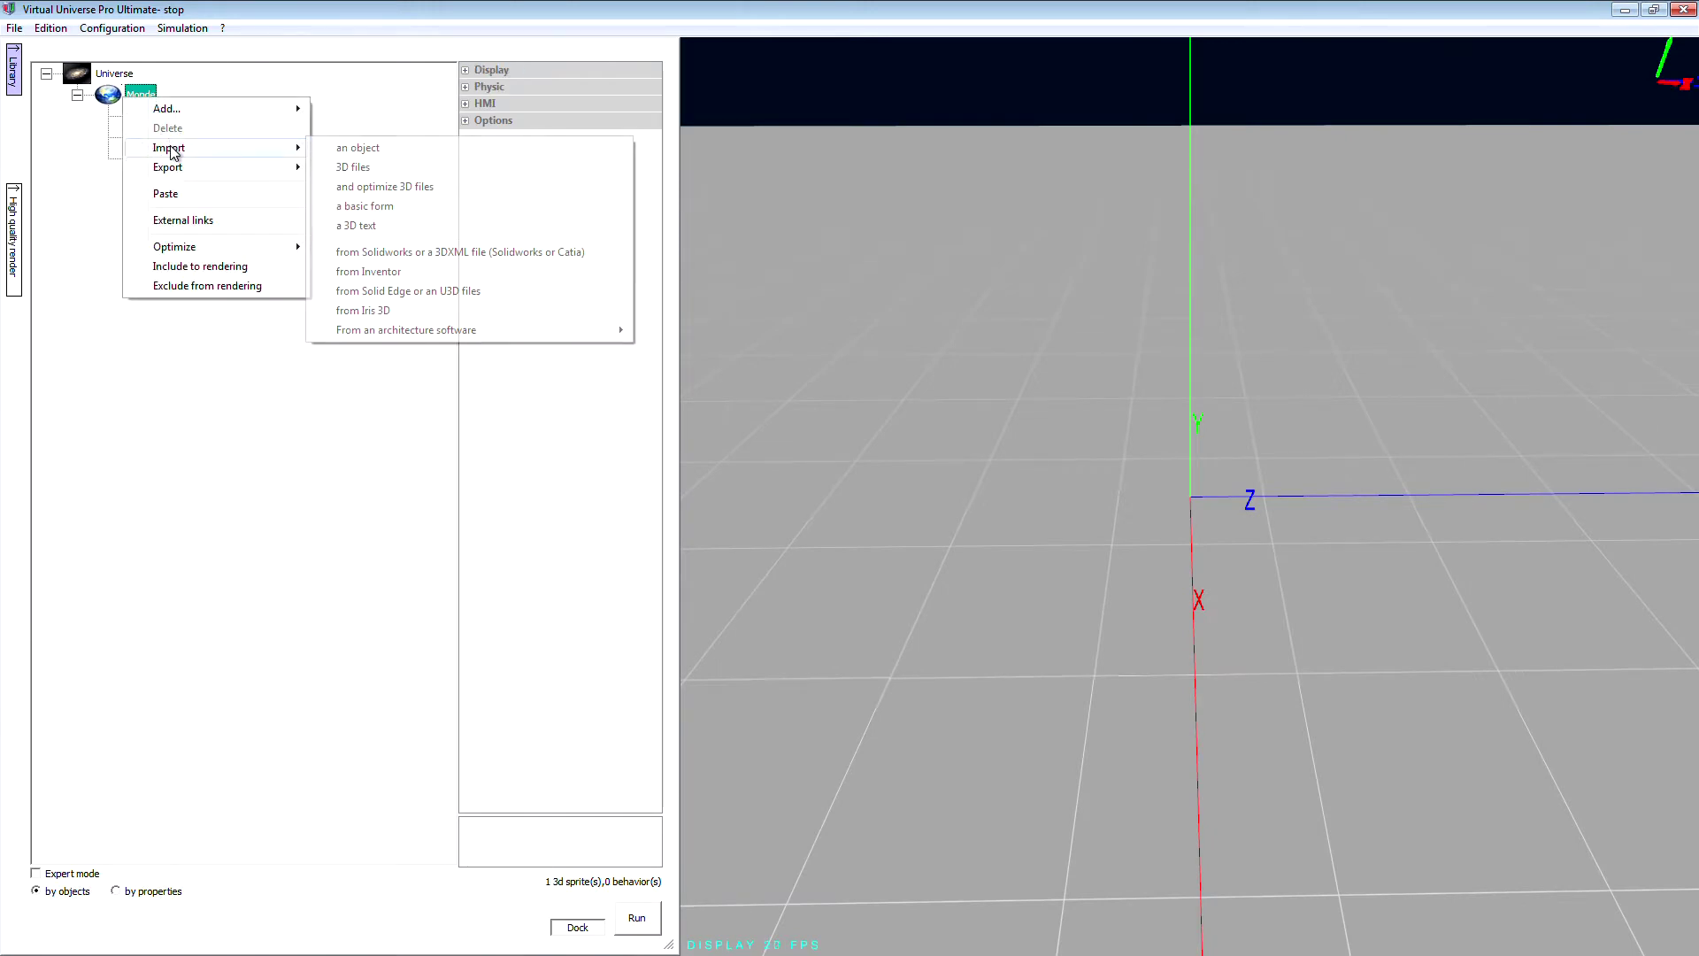
{"action": "left_click", "coordinate": [397, 166]}
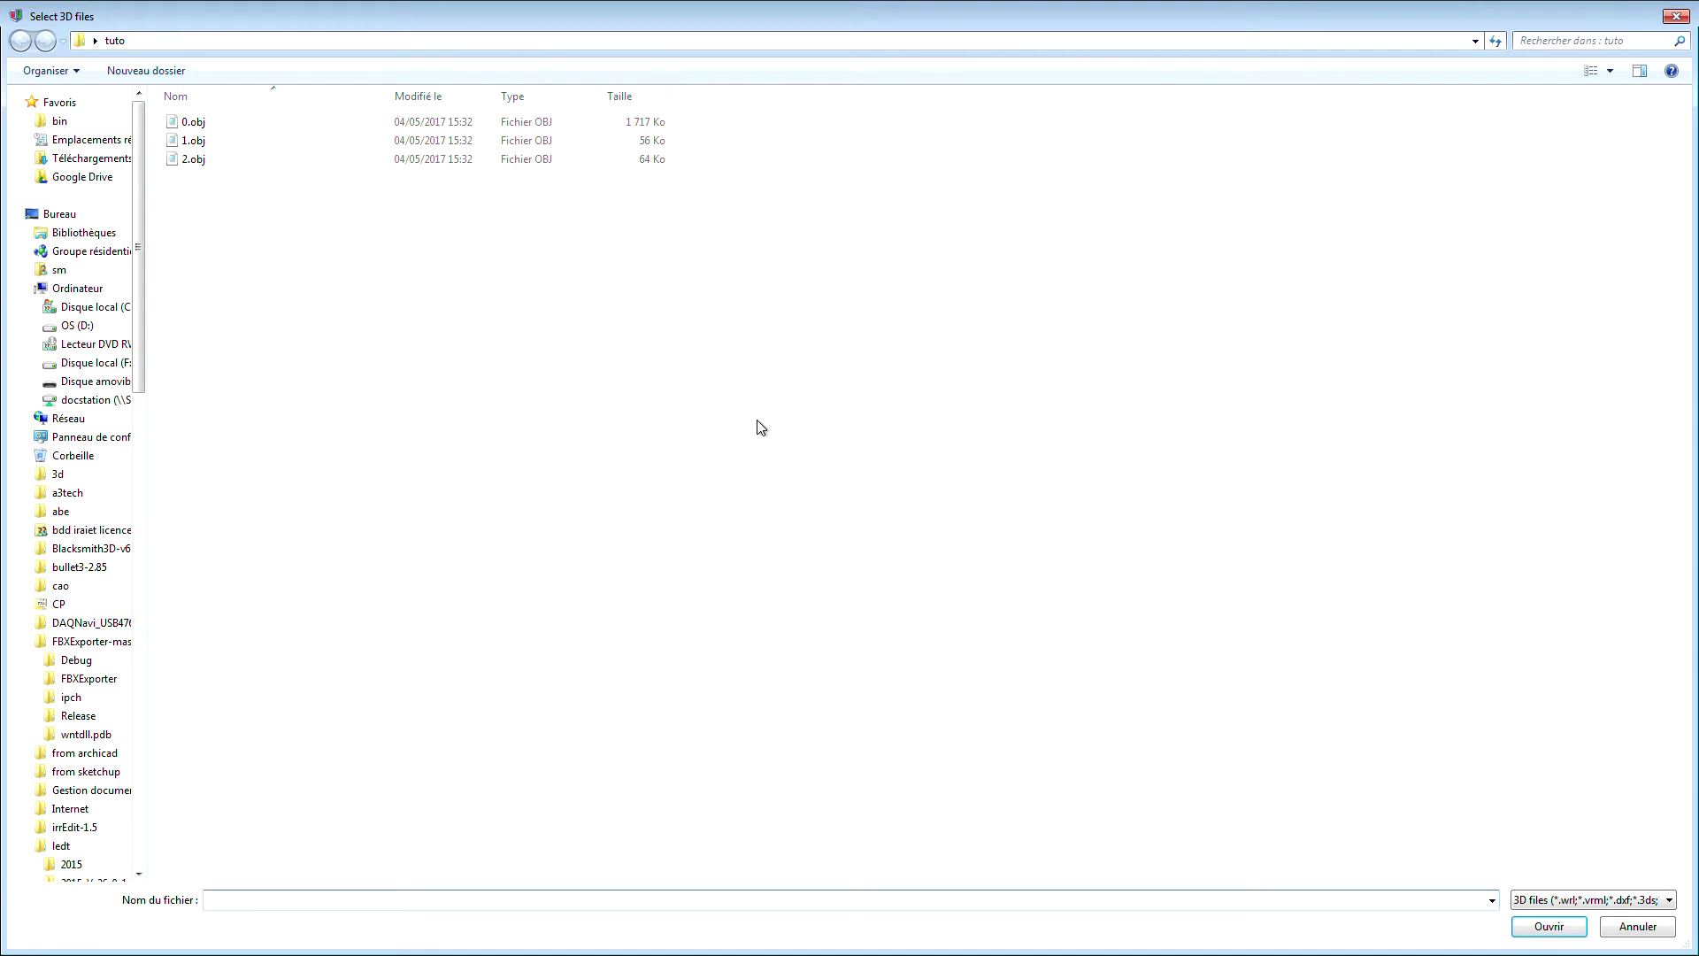
{"action": "left_click", "coordinate": [194, 124]}
{"action": "left_click", "coordinate": [193, 161], "text": "shift"}
{"action": "left_click", "coordinate": [1549, 926]}
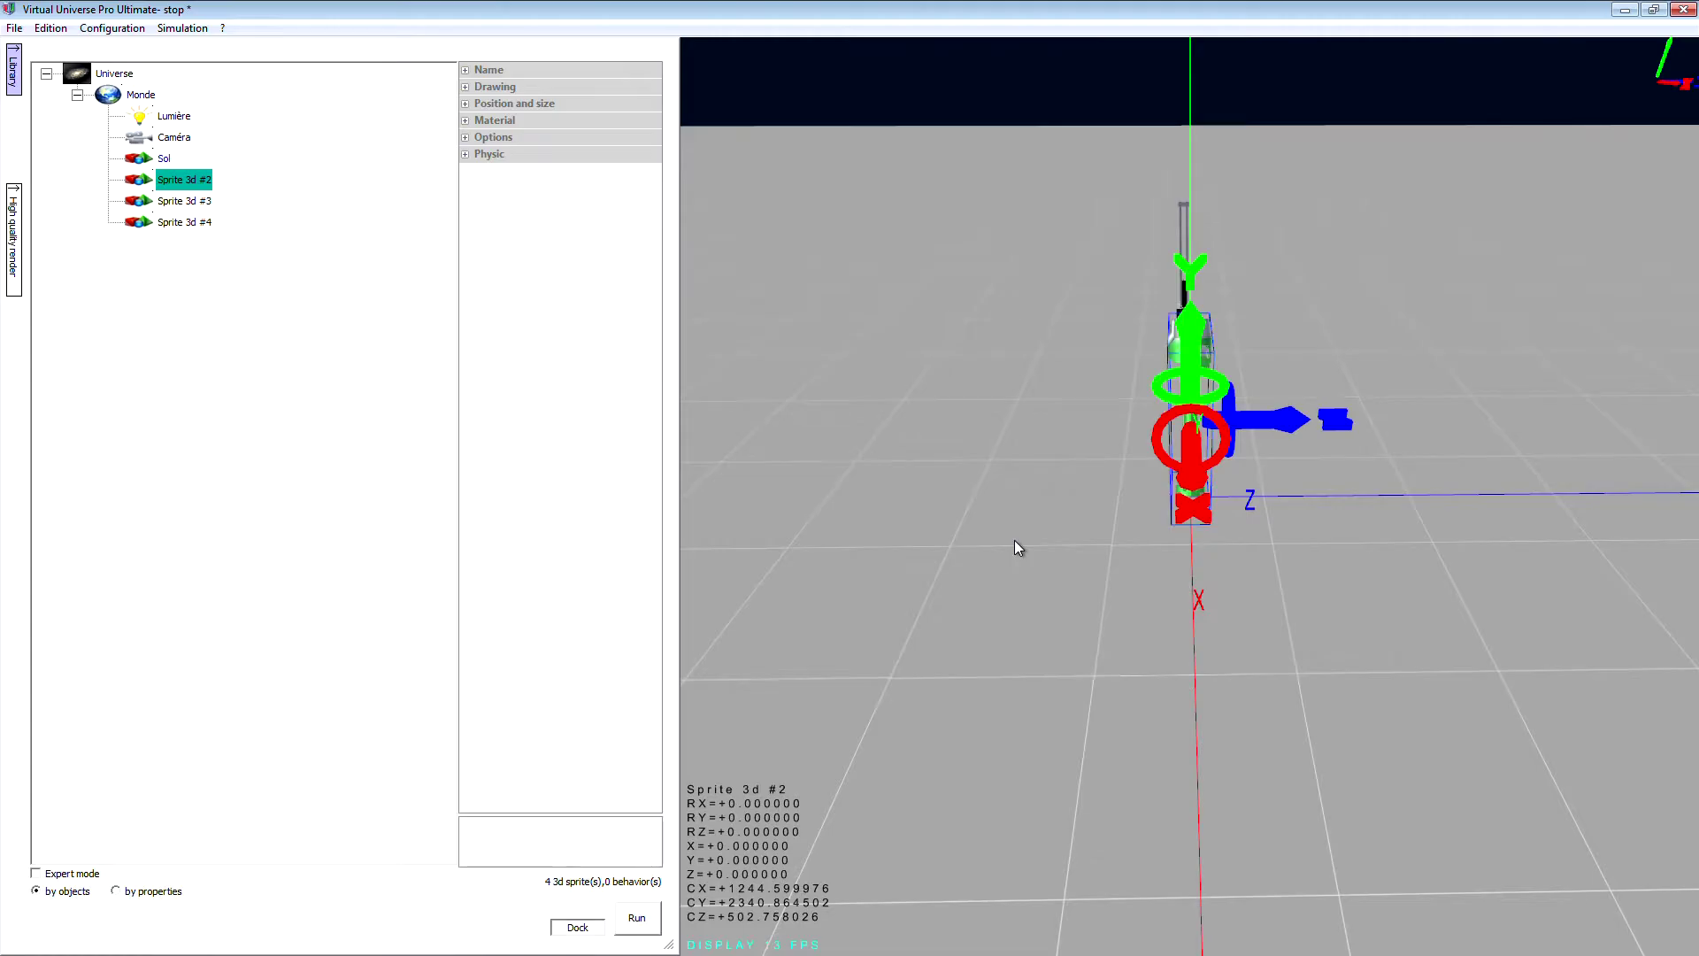
{"action": "mouse_move", "coordinate": [1014, 540]}
{"action": "middle_mouse_down"}
{"action": "mouse_move", "coordinate": [1108, 616]}
{"action": "mouse_move", "coordinate": [1077, 518]}
{"action": "mouse_move", "coordinate": [835, 652]}
{"action": "mouse_move", "coordinate": [1214, 637]}
{"action": "middle_mouse_up"}
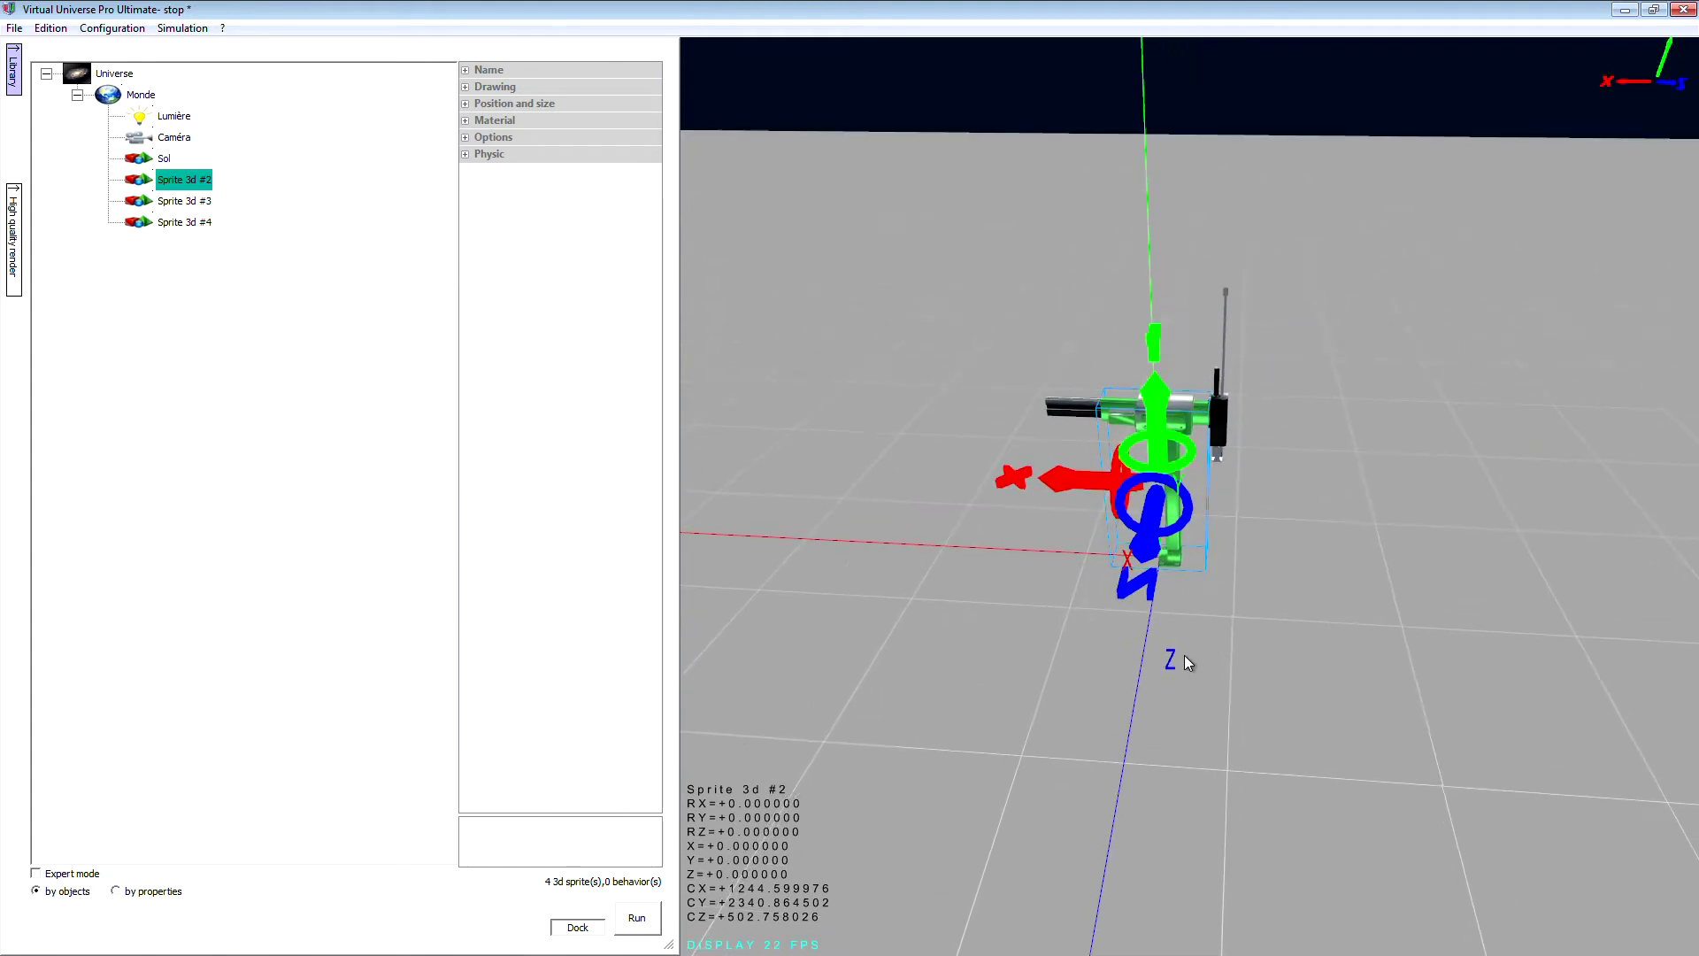
Widen the properties panel and identify which part each Sprite 3d #2–#4 is.
{"action": "scroll", "coordinate": [1170, 670], "scroll_direction": "up", "scroll_amount": 2}
{"action": "left_click", "coordinate": [1170, 673]}
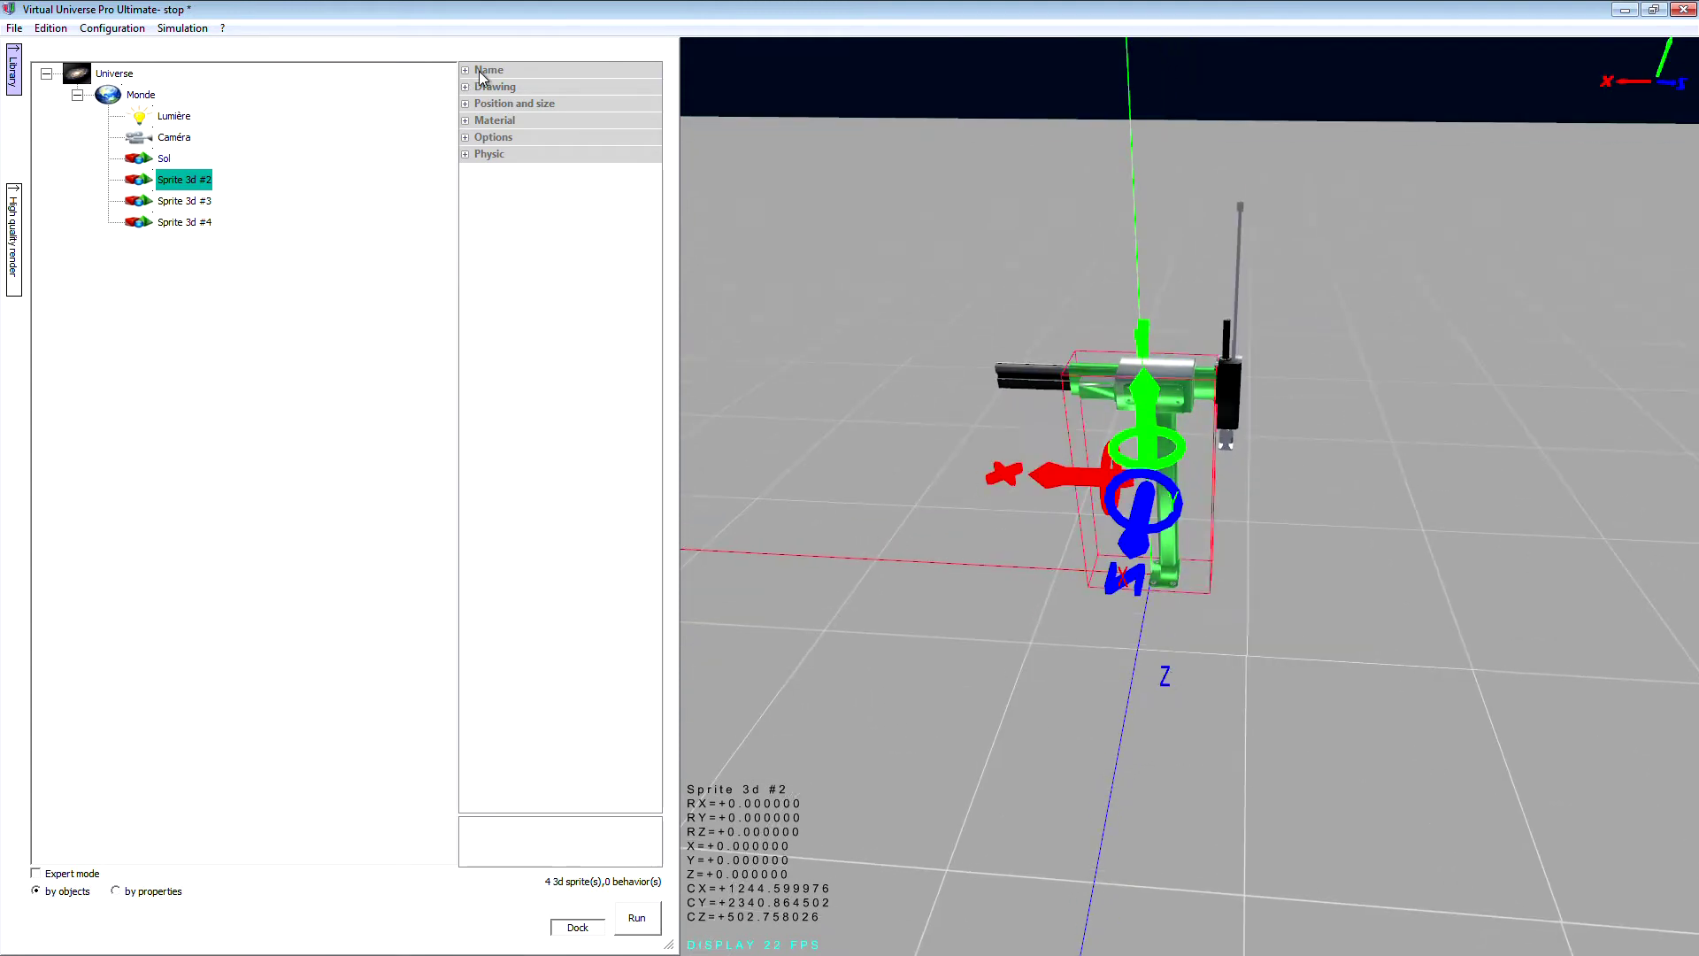
{"action": "left_click", "coordinate": [464, 70]}
{"action": "left_click", "coordinate": [465, 137]}
{"action": "left_click_drag", "start_coordinate": [458, 146], "coordinate": [312, 170]}
{"action": "left_click", "coordinate": [184, 200]}
{"action": "left_click", "coordinate": [184, 222]}
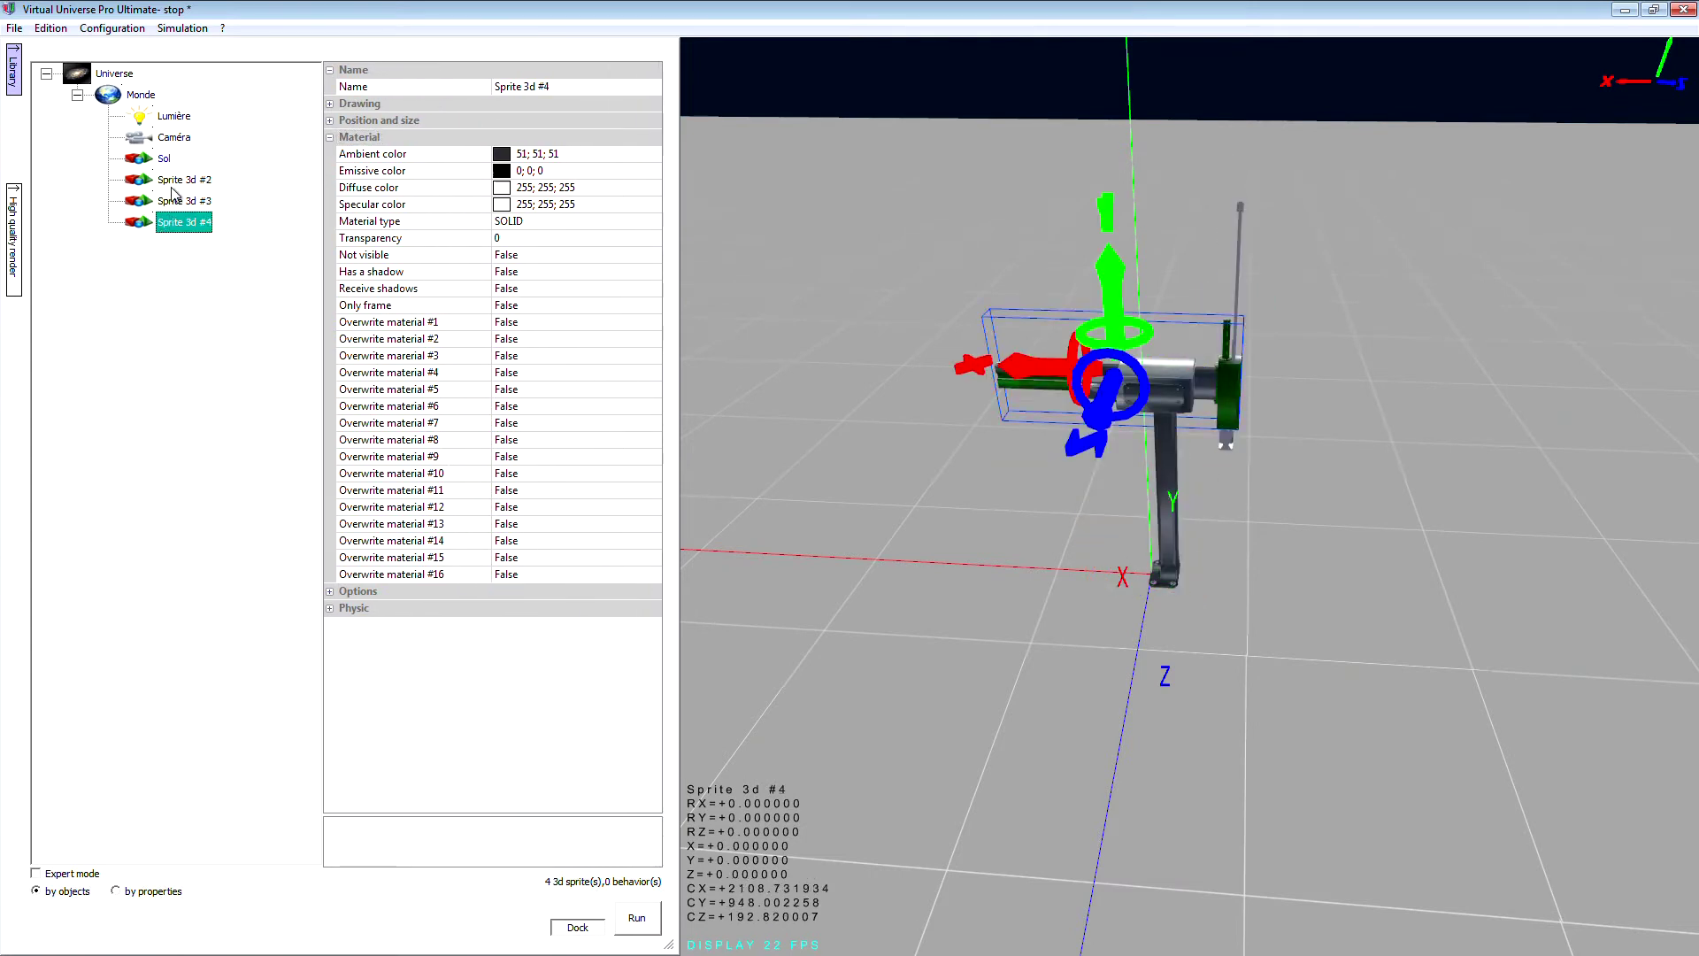
{"action": "left_click", "coordinate": [172, 183]}
Rename Sprite 3d #2 to base.
{"action": "left_click", "coordinate": [488, 87]}
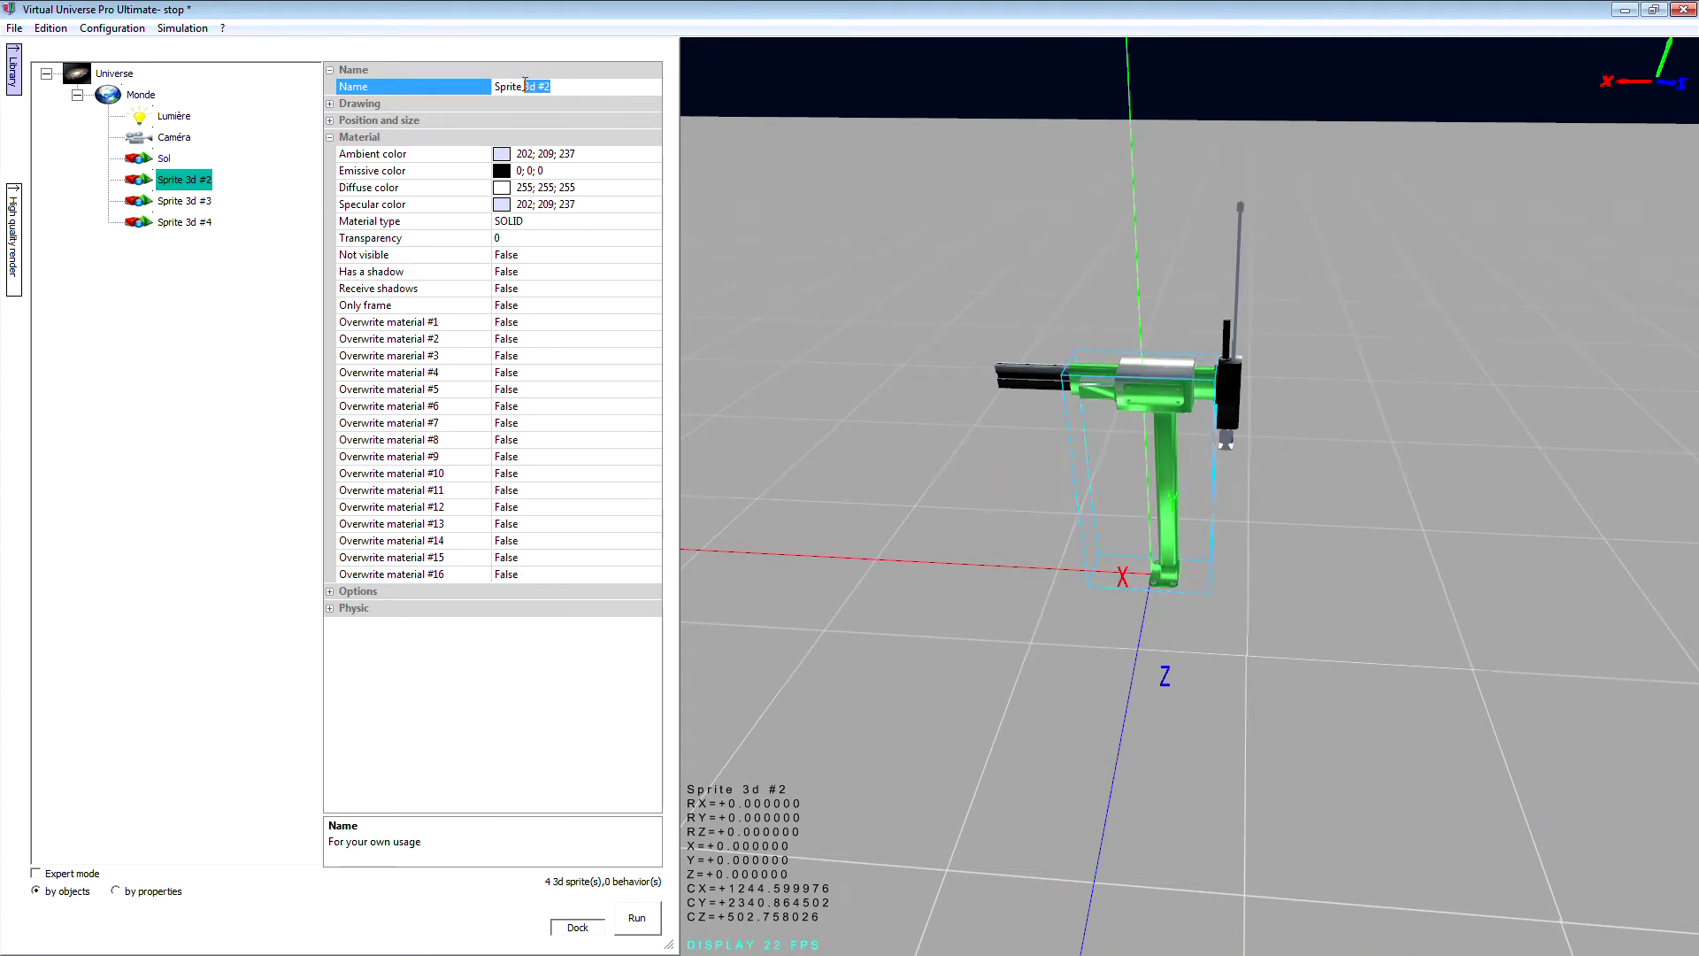
{"action": "double_click", "coordinate": [497, 73]}
{"action": "key", "text": "Right"}
{"action": "left_click", "coordinate": [567, 87]}
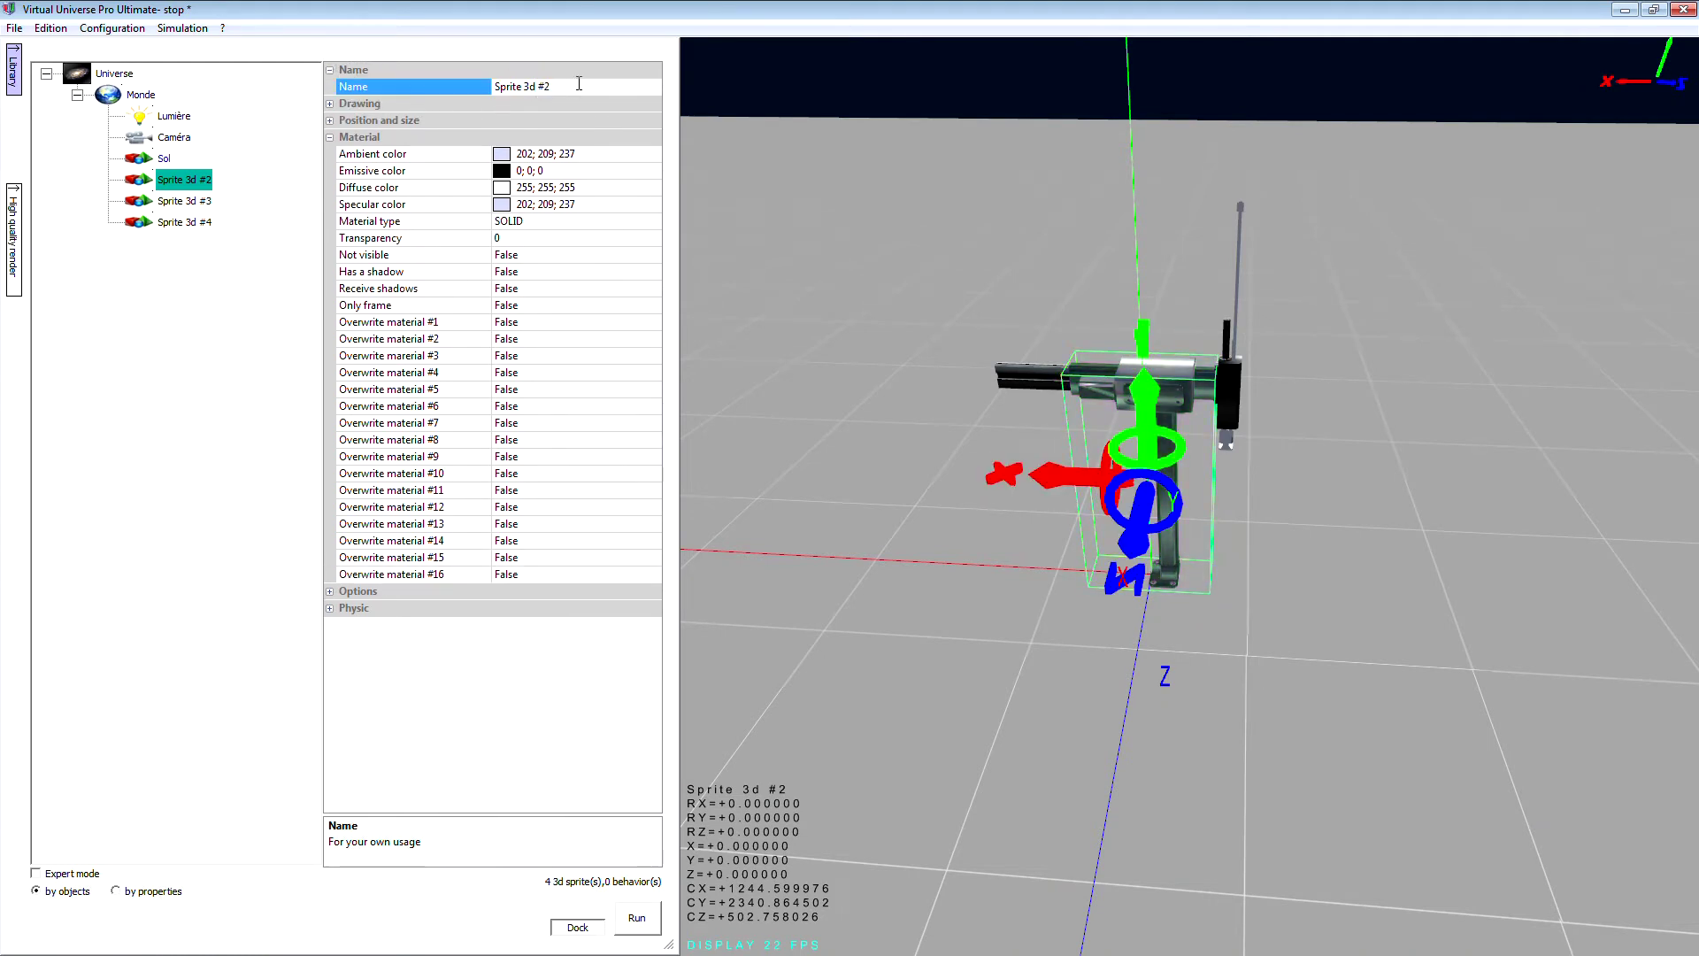
{"action": "double_click", "coordinate": [579, 84]}
{"action": "type", "text": "base"}
{"action": "key", "text": "Return"}
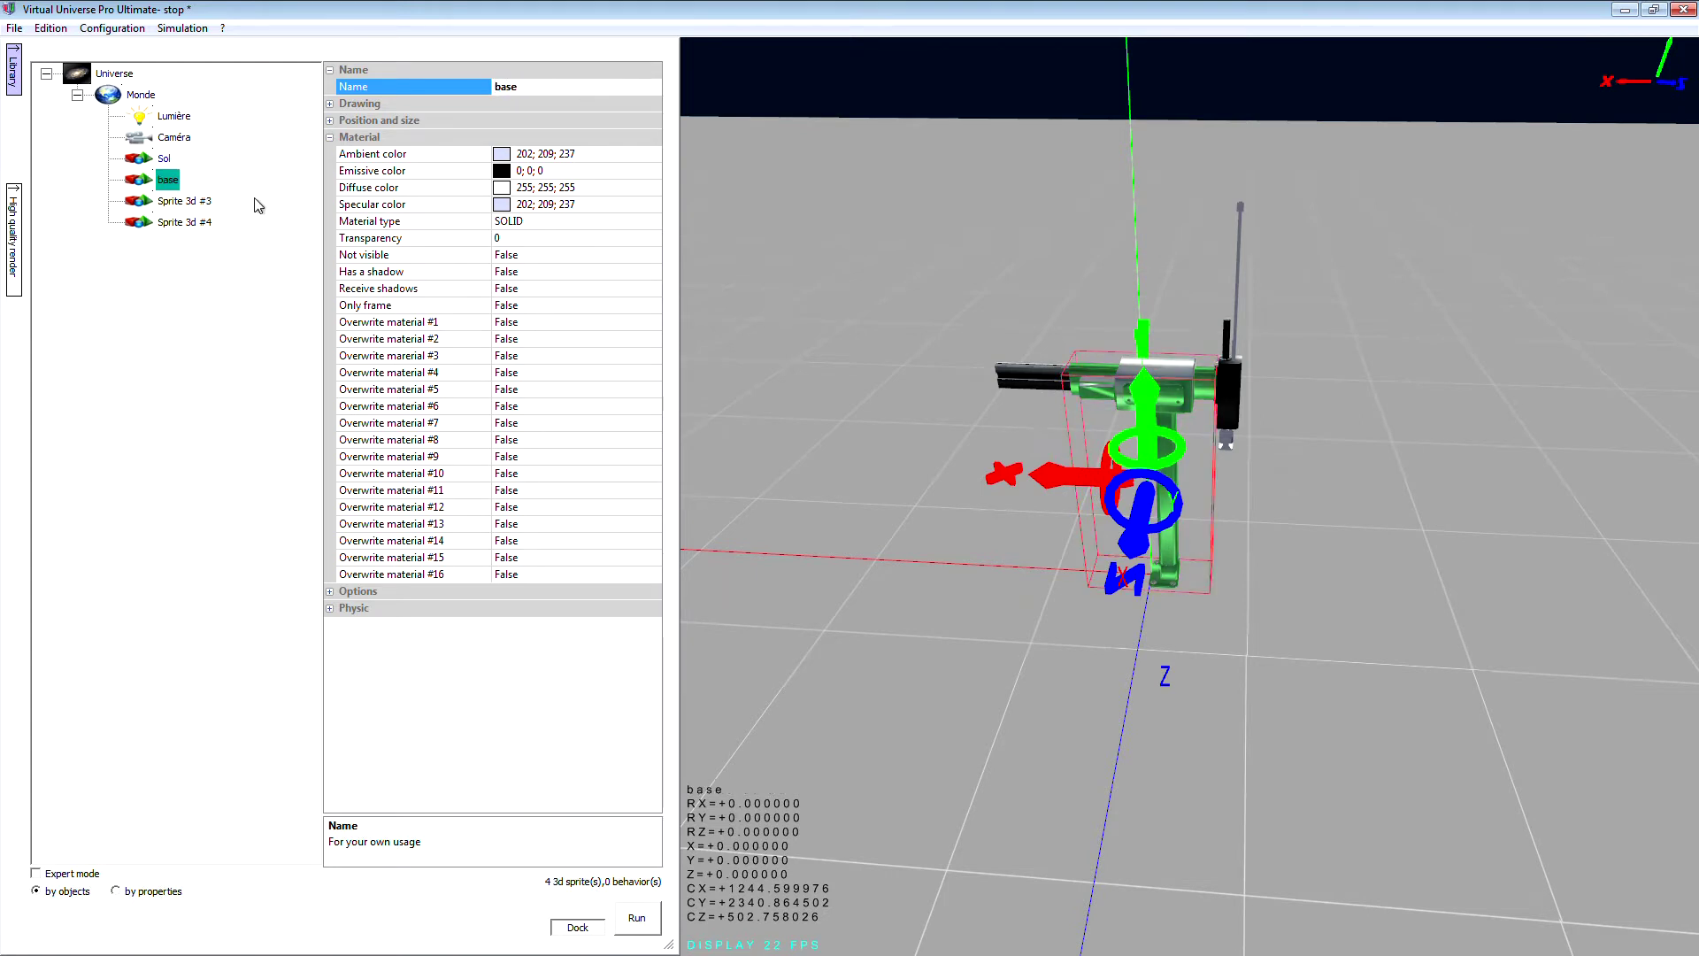
Rename Sprite 3d #3 to arm and Sprite 3d #4 to forearm.
{"action": "left_click", "coordinate": [201, 204]}
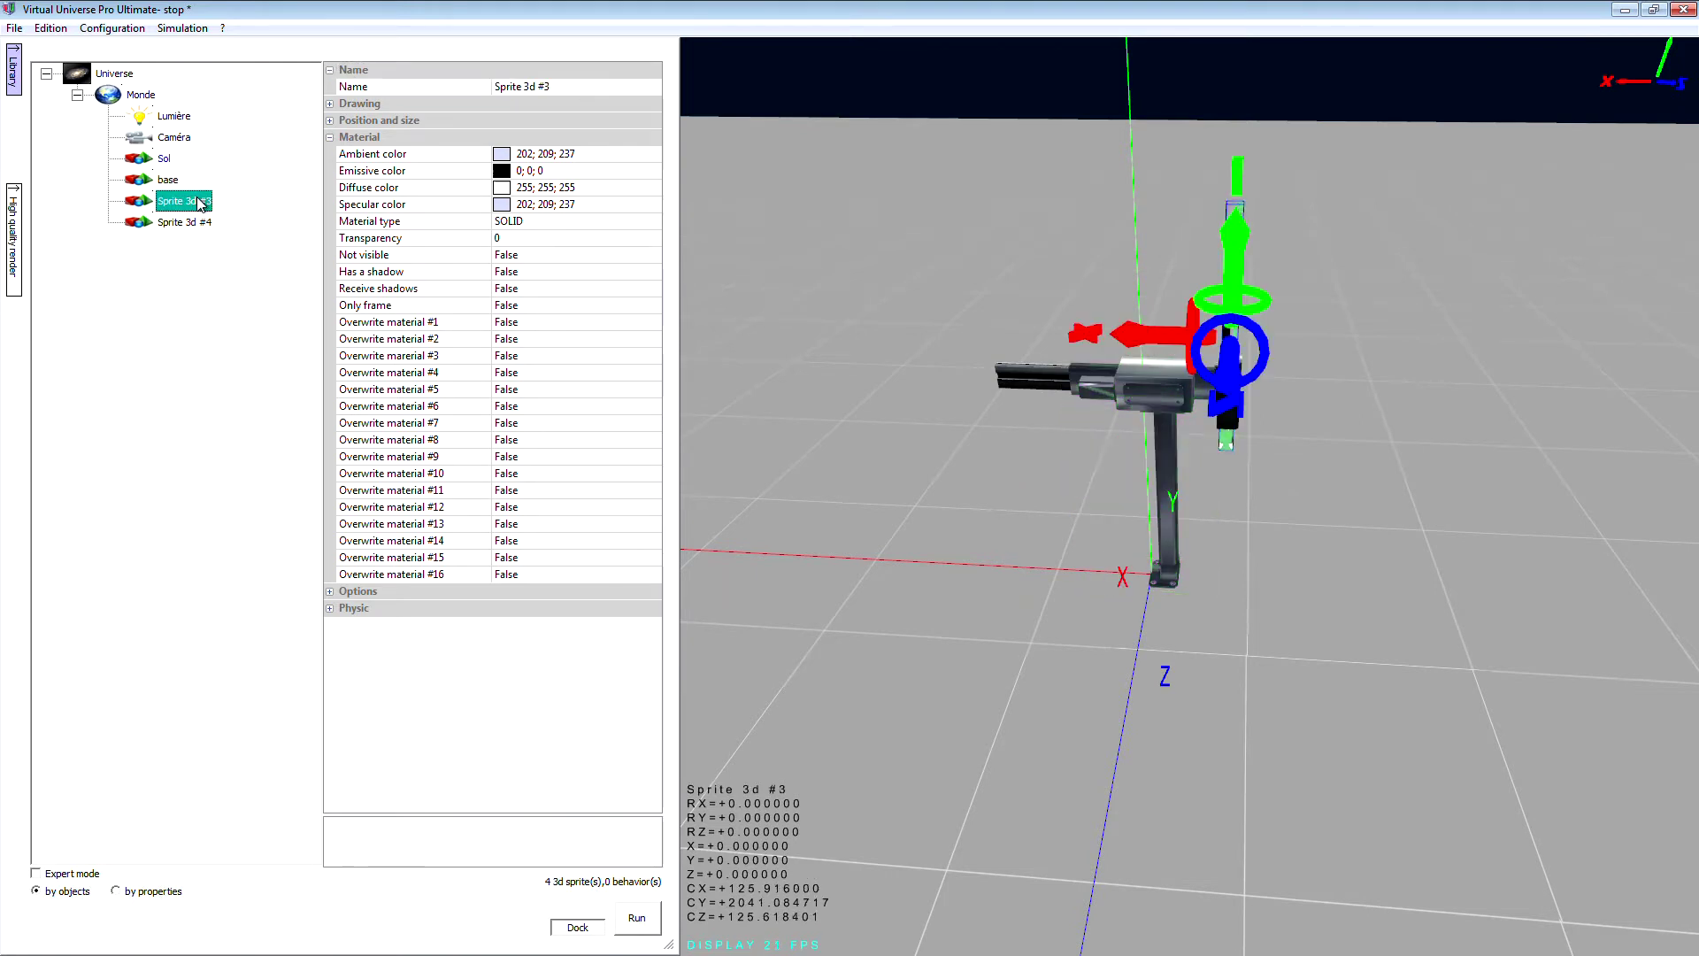
{"action": "left_click", "coordinate": [565, 86]}
{"action": "left_click", "coordinate": [581, 89]}
{"action": "type", "text": "arm"}
{"action": "key", "text": "Return"}
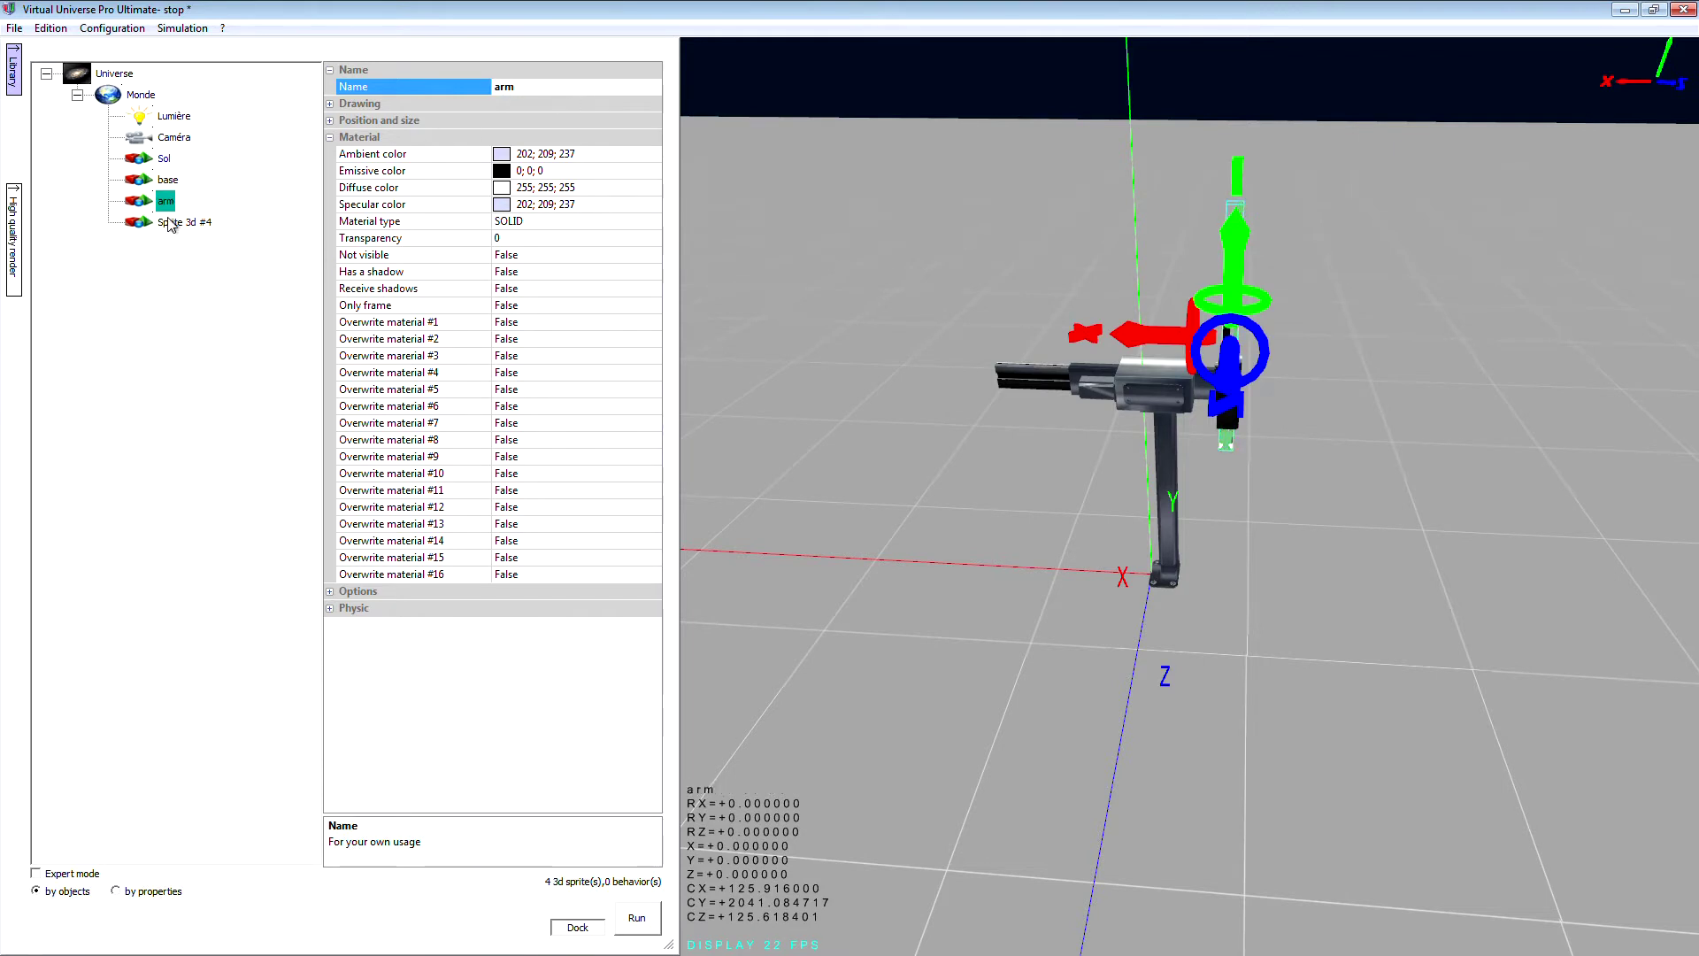
{"action": "left_click", "coordinate": [171, 225]}
{"action": "left_click", "coordinate": [609, 86]}
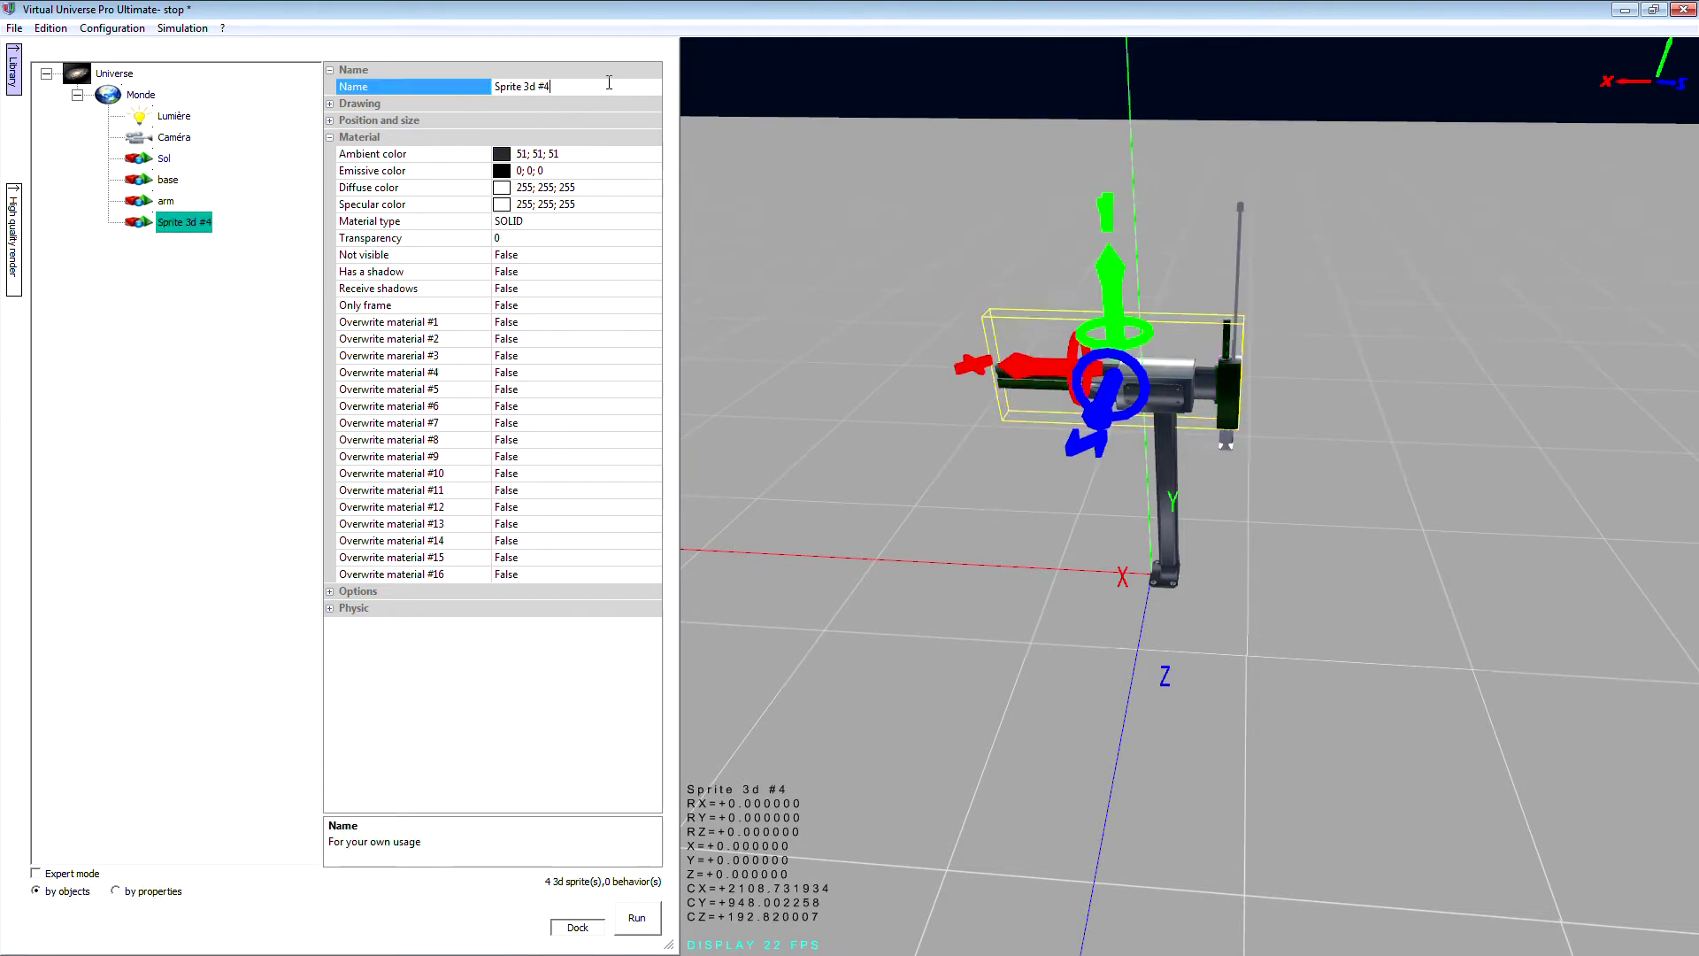
{"action": "left_click", "coordinate": [609, 86]}
{"action": "type", "text": "forearm"}
{"action": "key", "text": "Return"}
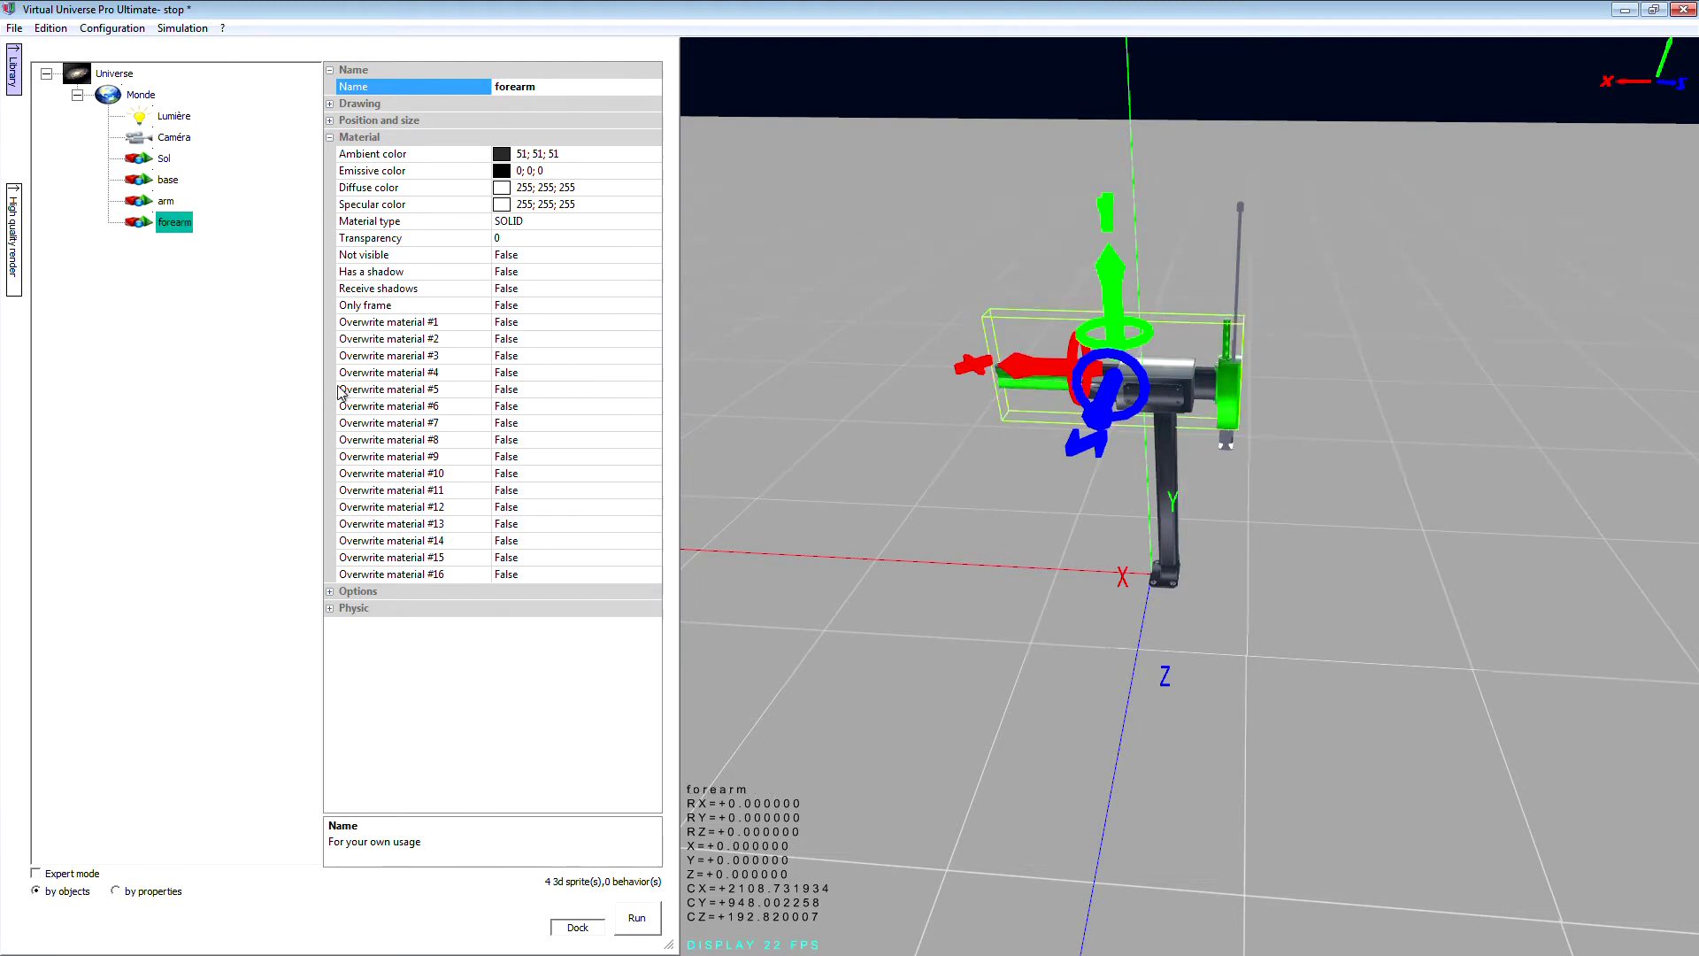
{"action": "left_click", "coordinate": [165, 201]}
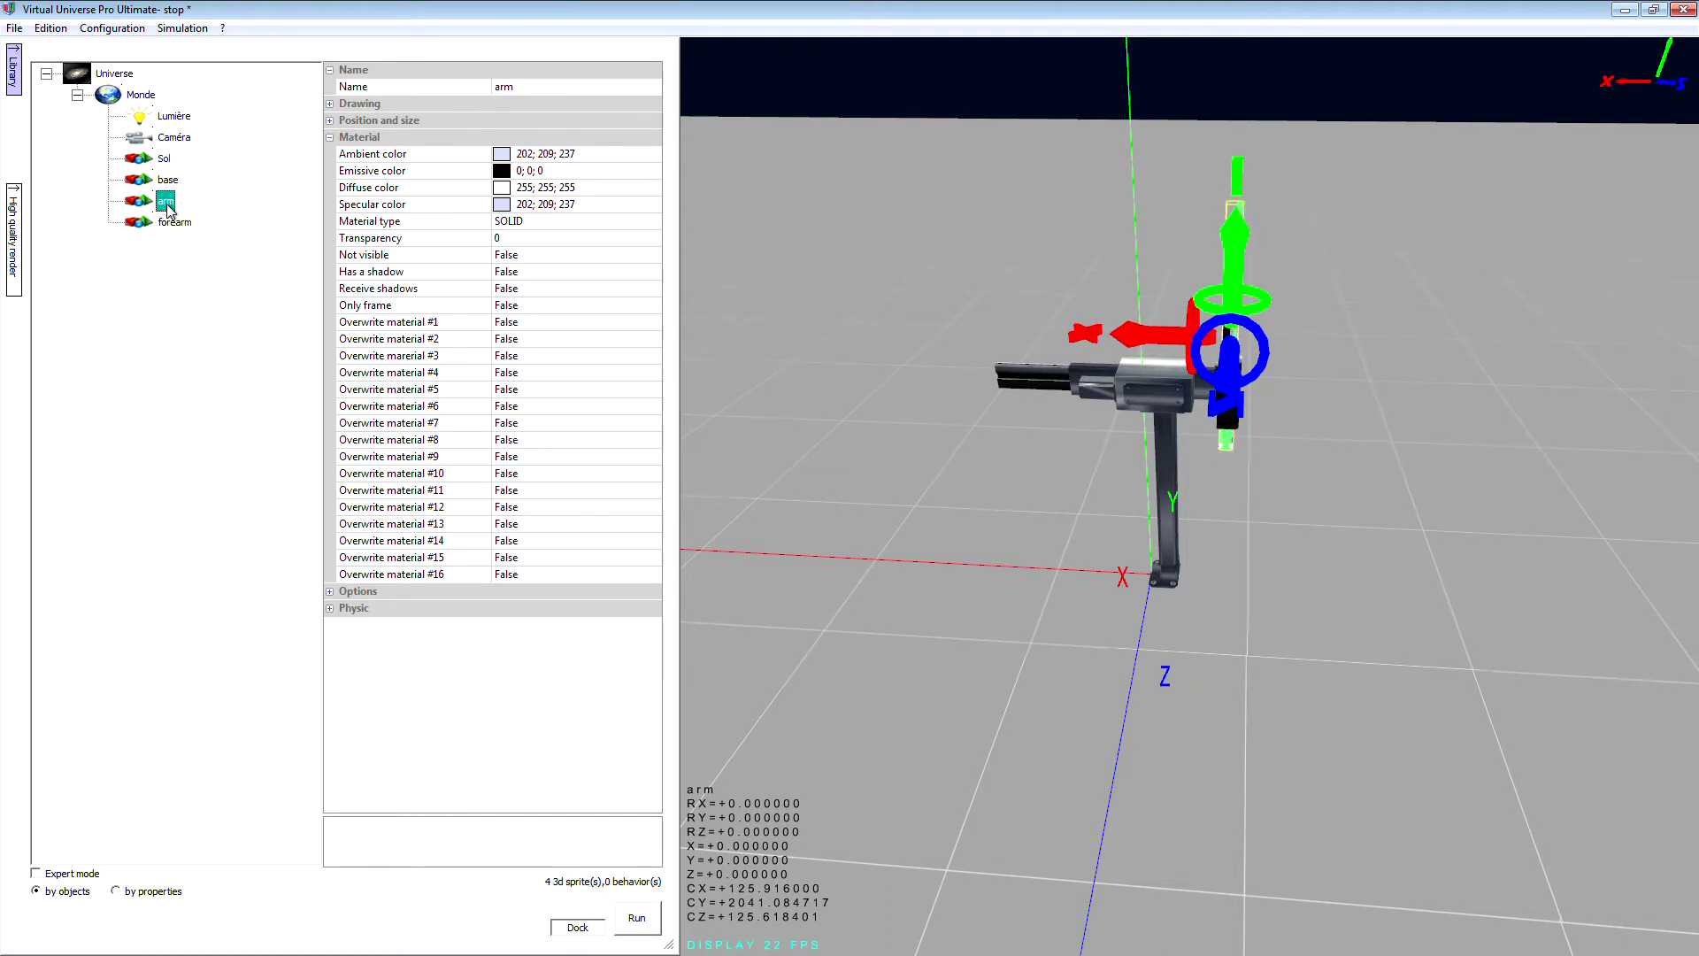
Drag forearm onto base and arm onto forearm, then expand the tree to verify.
{"action": "left_click_drag", "start_coordinate": [168, 223], "coordinate": [167, 191]}
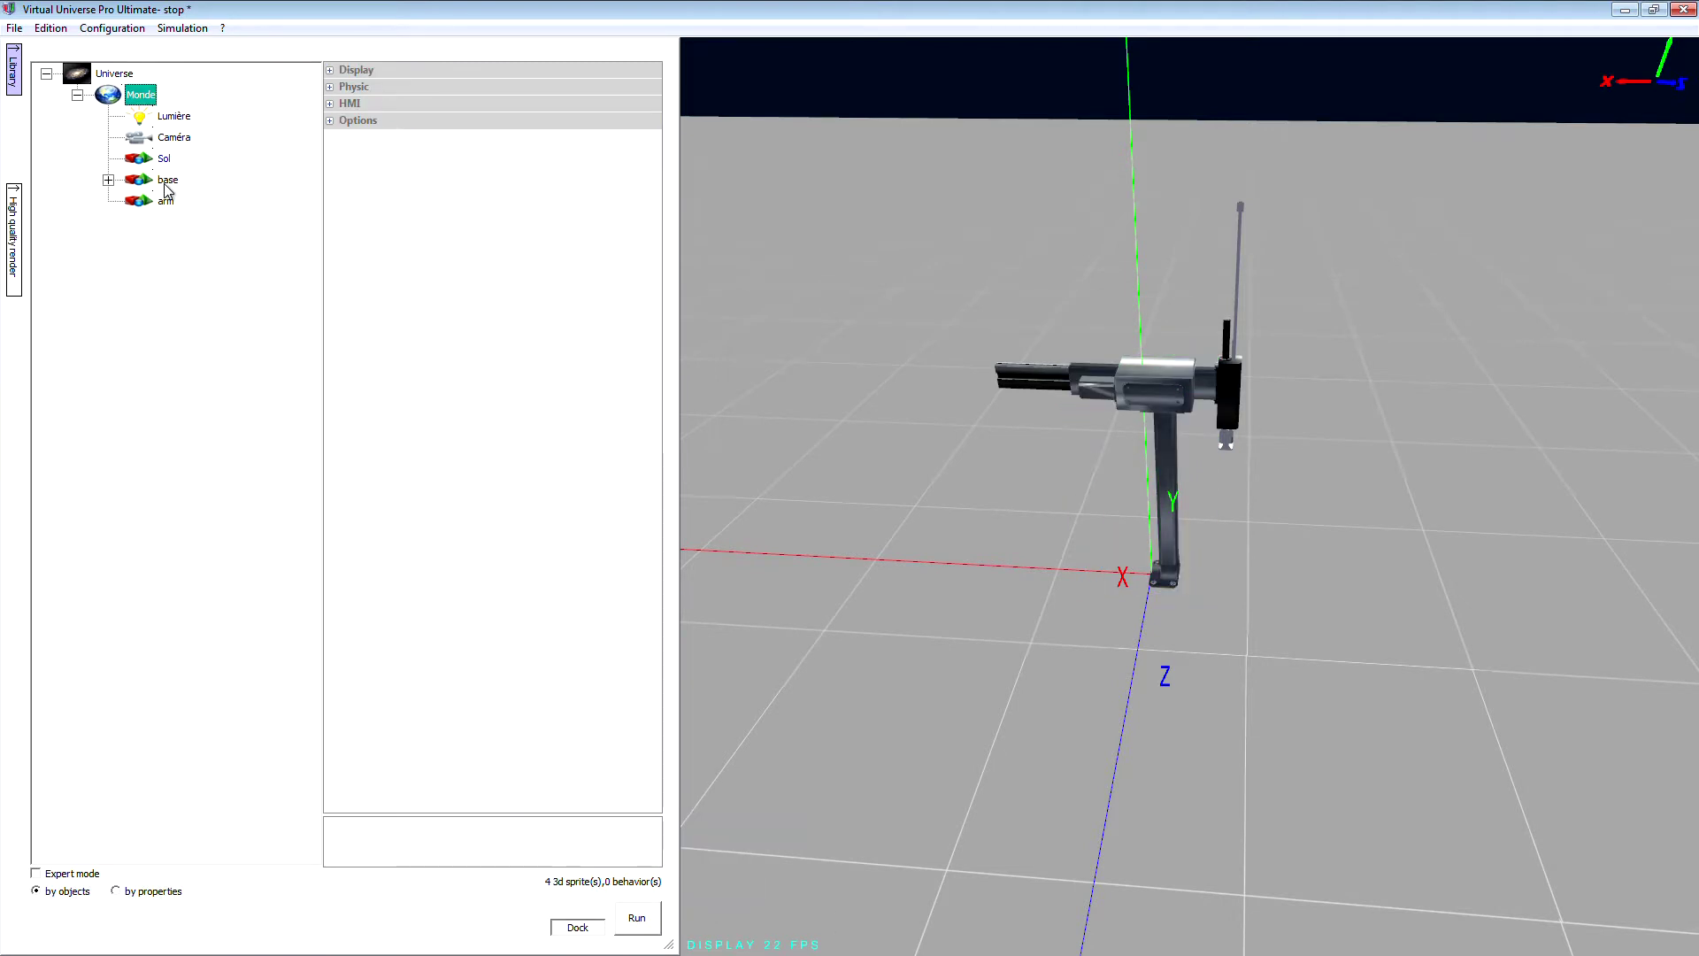
{"action": "left_click", "coordinate": [104, 181]}
{"action": "left_click_drag", "start_coordinate": [163, 224], "coordinate": [202, 202]}
{"action": "left_click", "coordinate": [107, 180]}
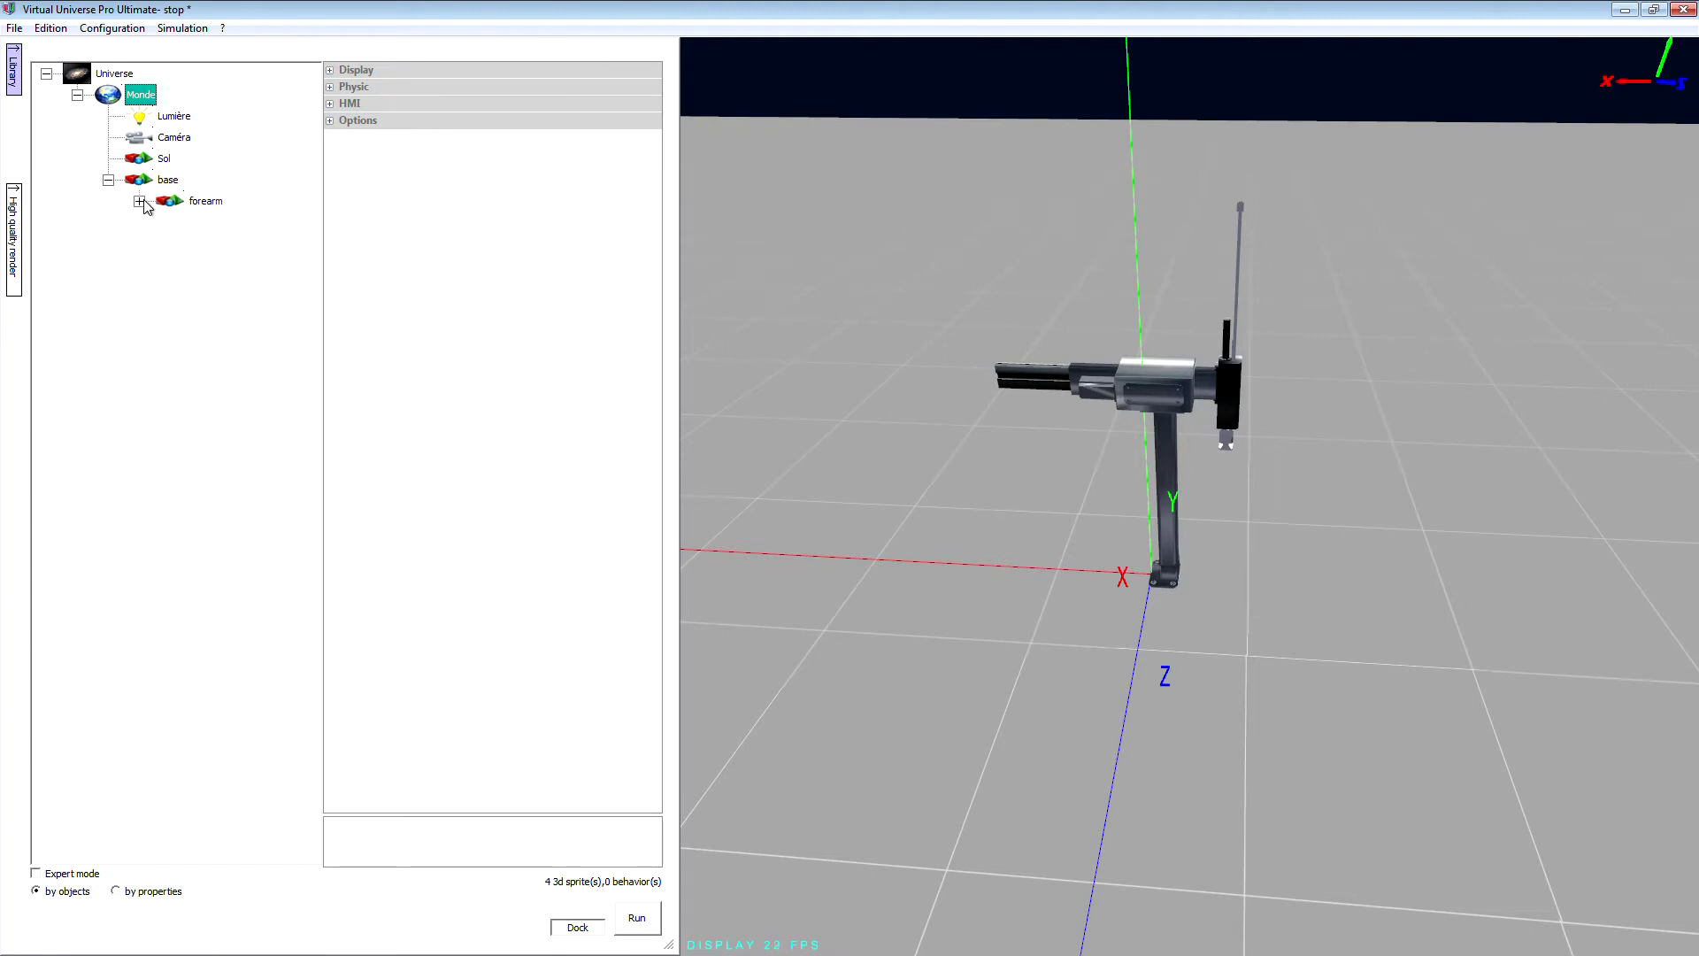
{"action": "left_click", "coordinate": [139, 201]}
{"action": "left_click_drag", "start_coordinate": [1044, 540], "coordinate": [980, 581]}
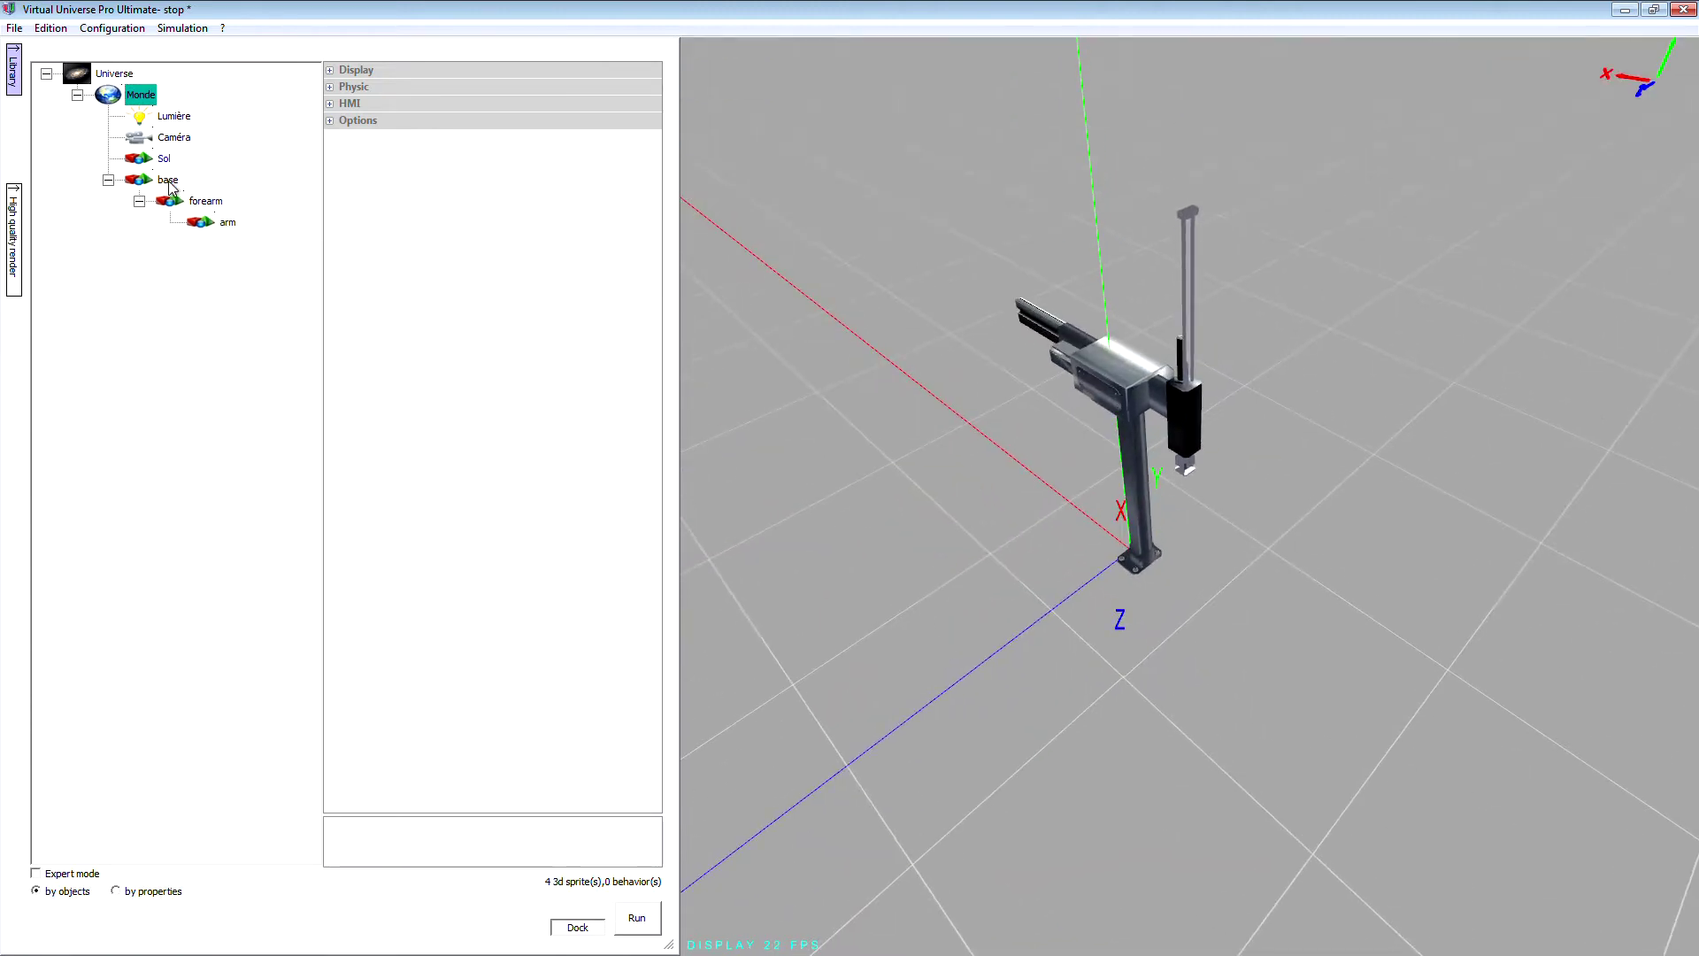
{"action": "left_click", "coordinate": [168, 180]}
{"action": "mouse_move", "coordinate": [1002, 481]}
{"action": "left_mouse_down"}
{"action": "mouse_move", "coordinate": [1001, 457]}
{"action": "mouse_move", "coordinate": [951, 485]}
{"action": "mouse_move", "coordinate": [995, 476]}
{"action": "left_mouse_up"}
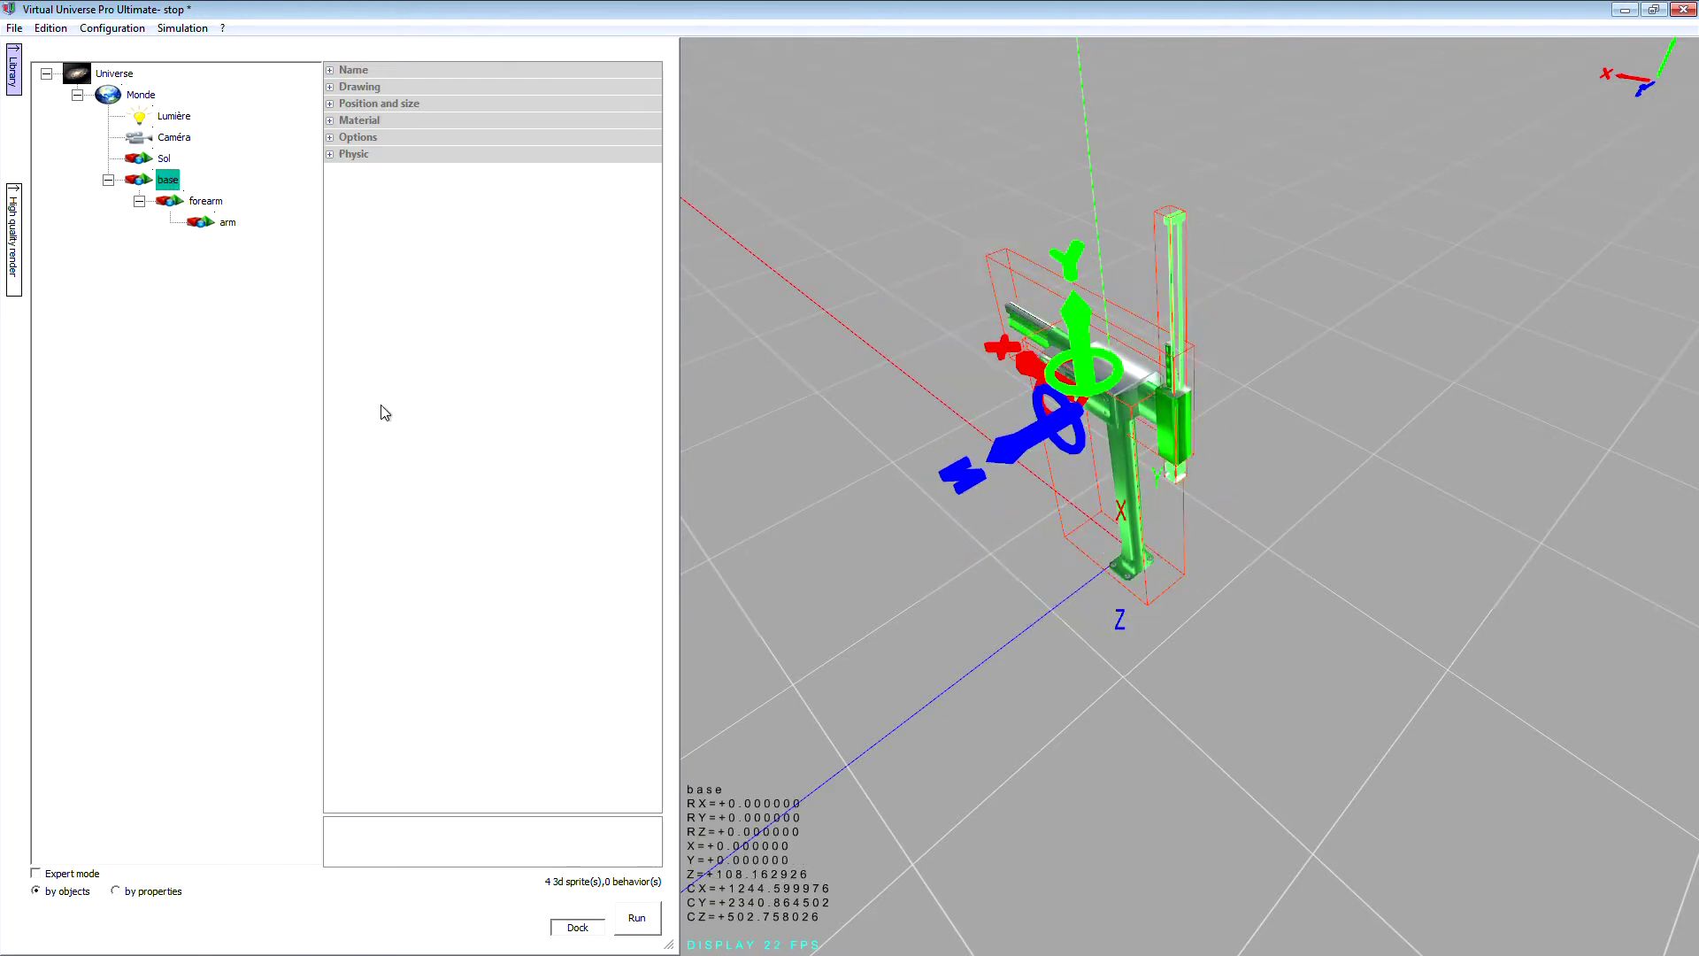
{"action": "left_click", "coordinate": [168, 201]}
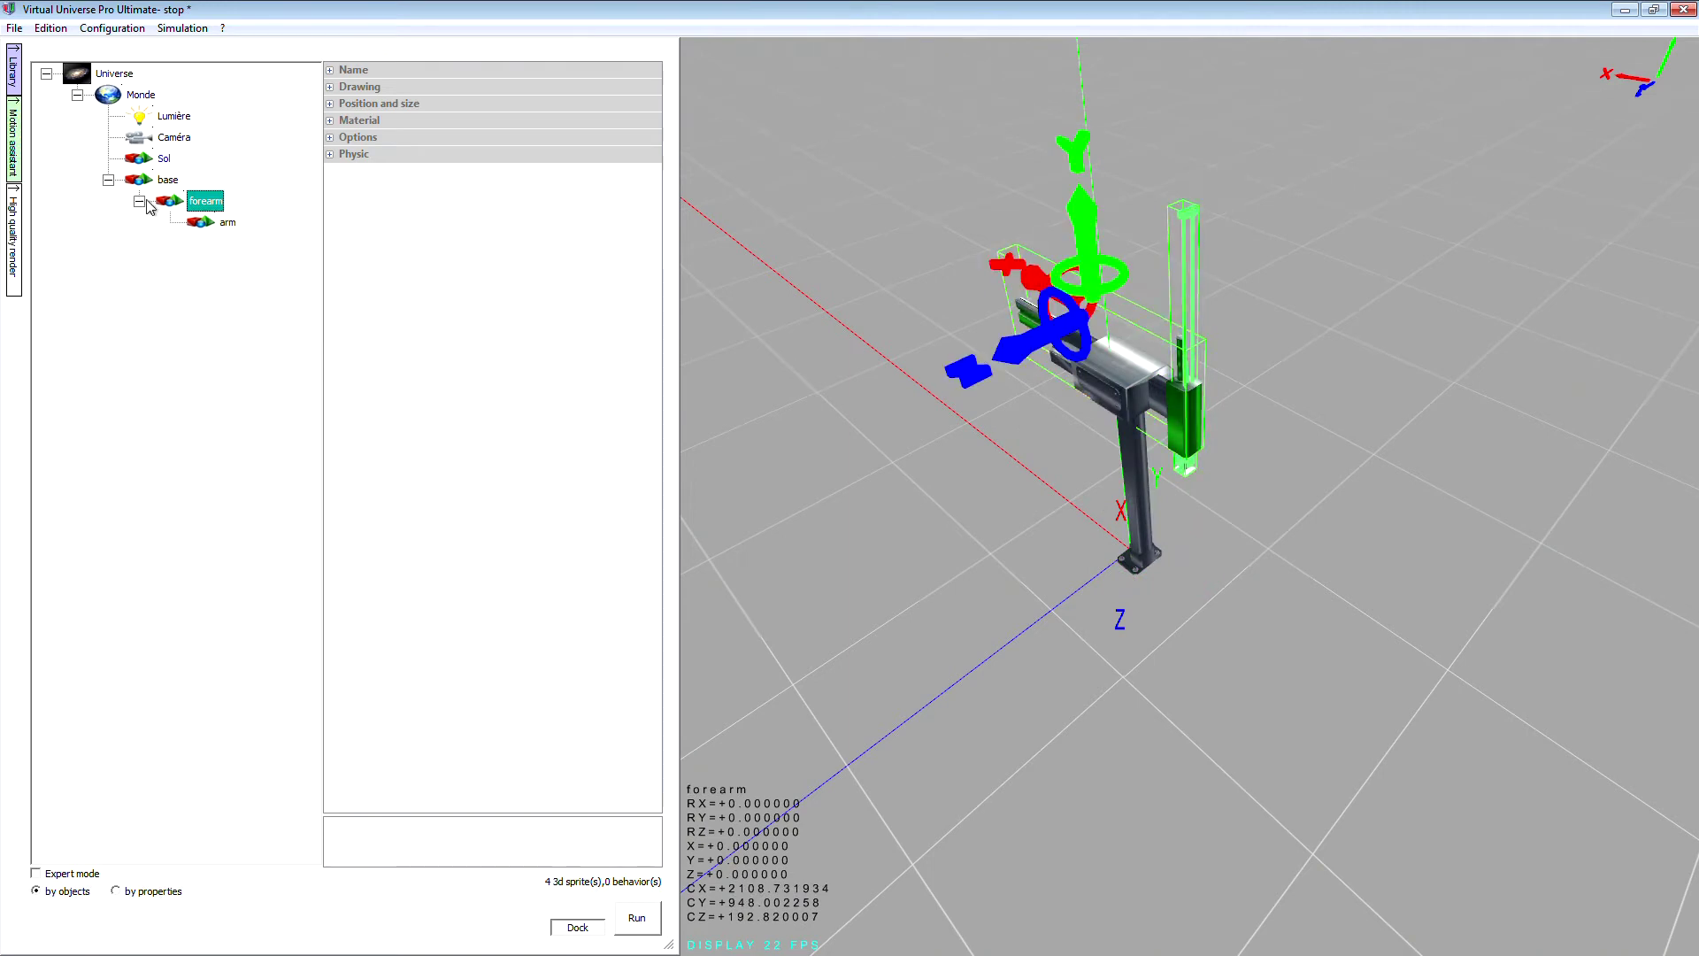
{"action": "mouse_move", "coordinate": [985, 385]}
{"action": "left_mouse_down"}
{"action": "mouse_move", "coordinate": [975, 374]}
{"action": "mouse_move", "coordinate": [969, 389]}
{"action": "left_mouse_up"}
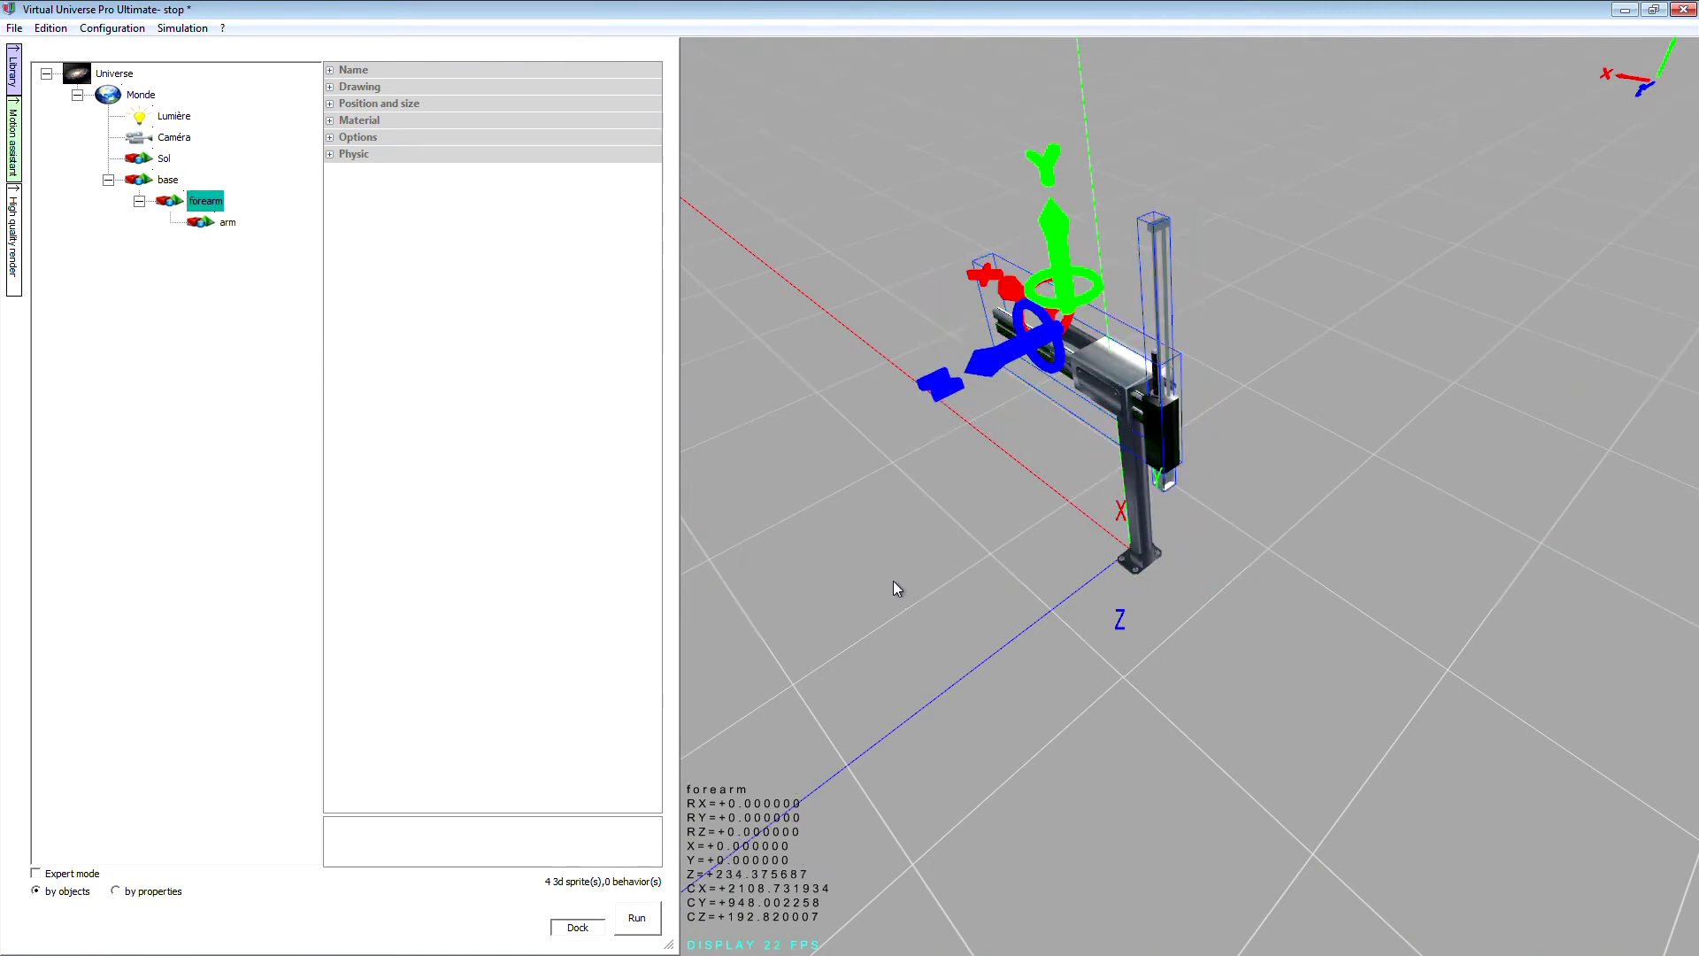
{"action": "left_click", "coordinate": [230, 224]}
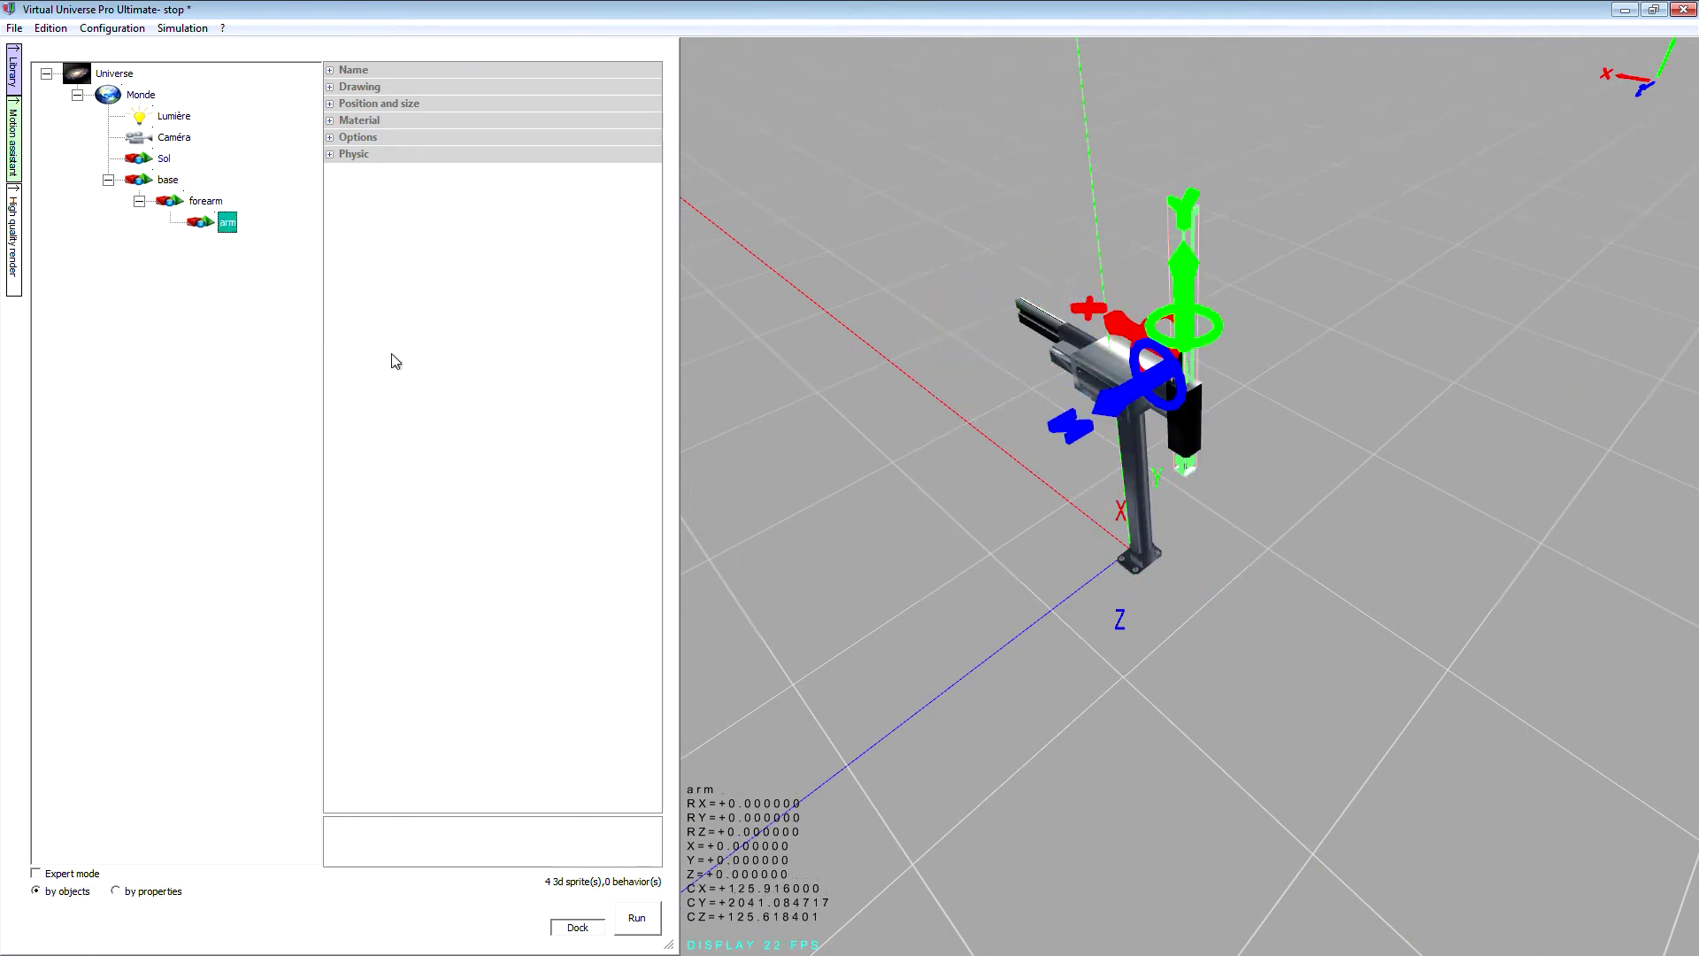
{"action": "left_click_drag", "start_coordinate": [1081, 427], "coordinate": [865, 759]}
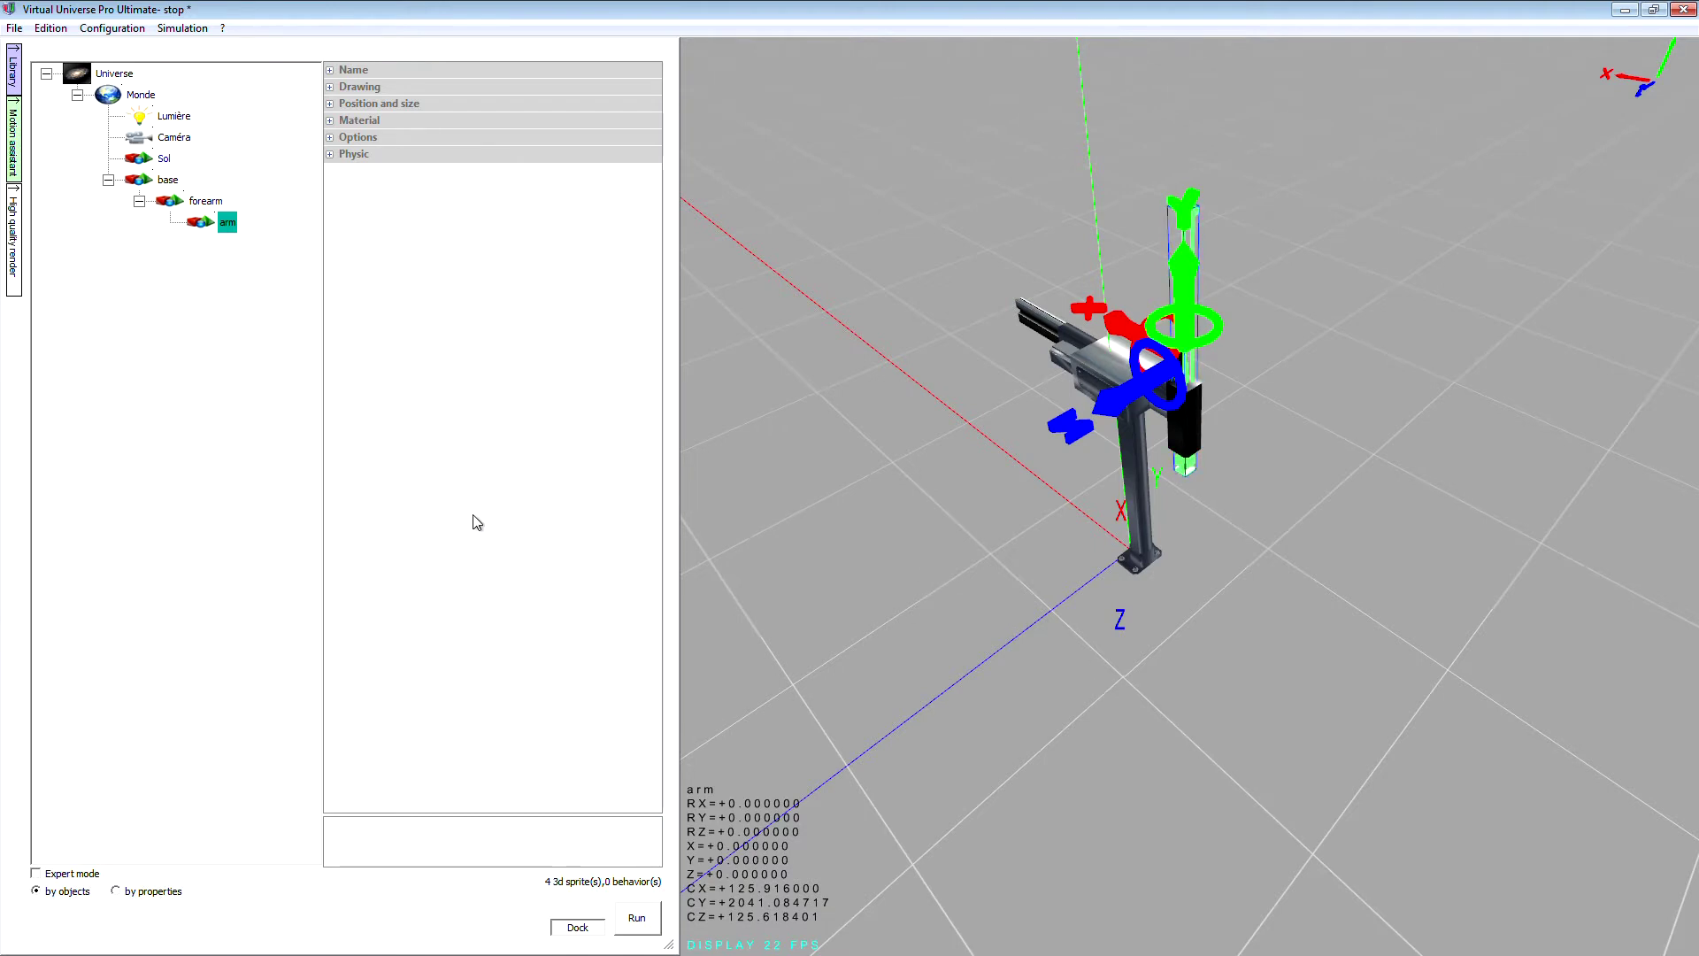
{"action": "middle_click_drag", "start_coordinate": [957, 541], "coordinate": [985, 659]}
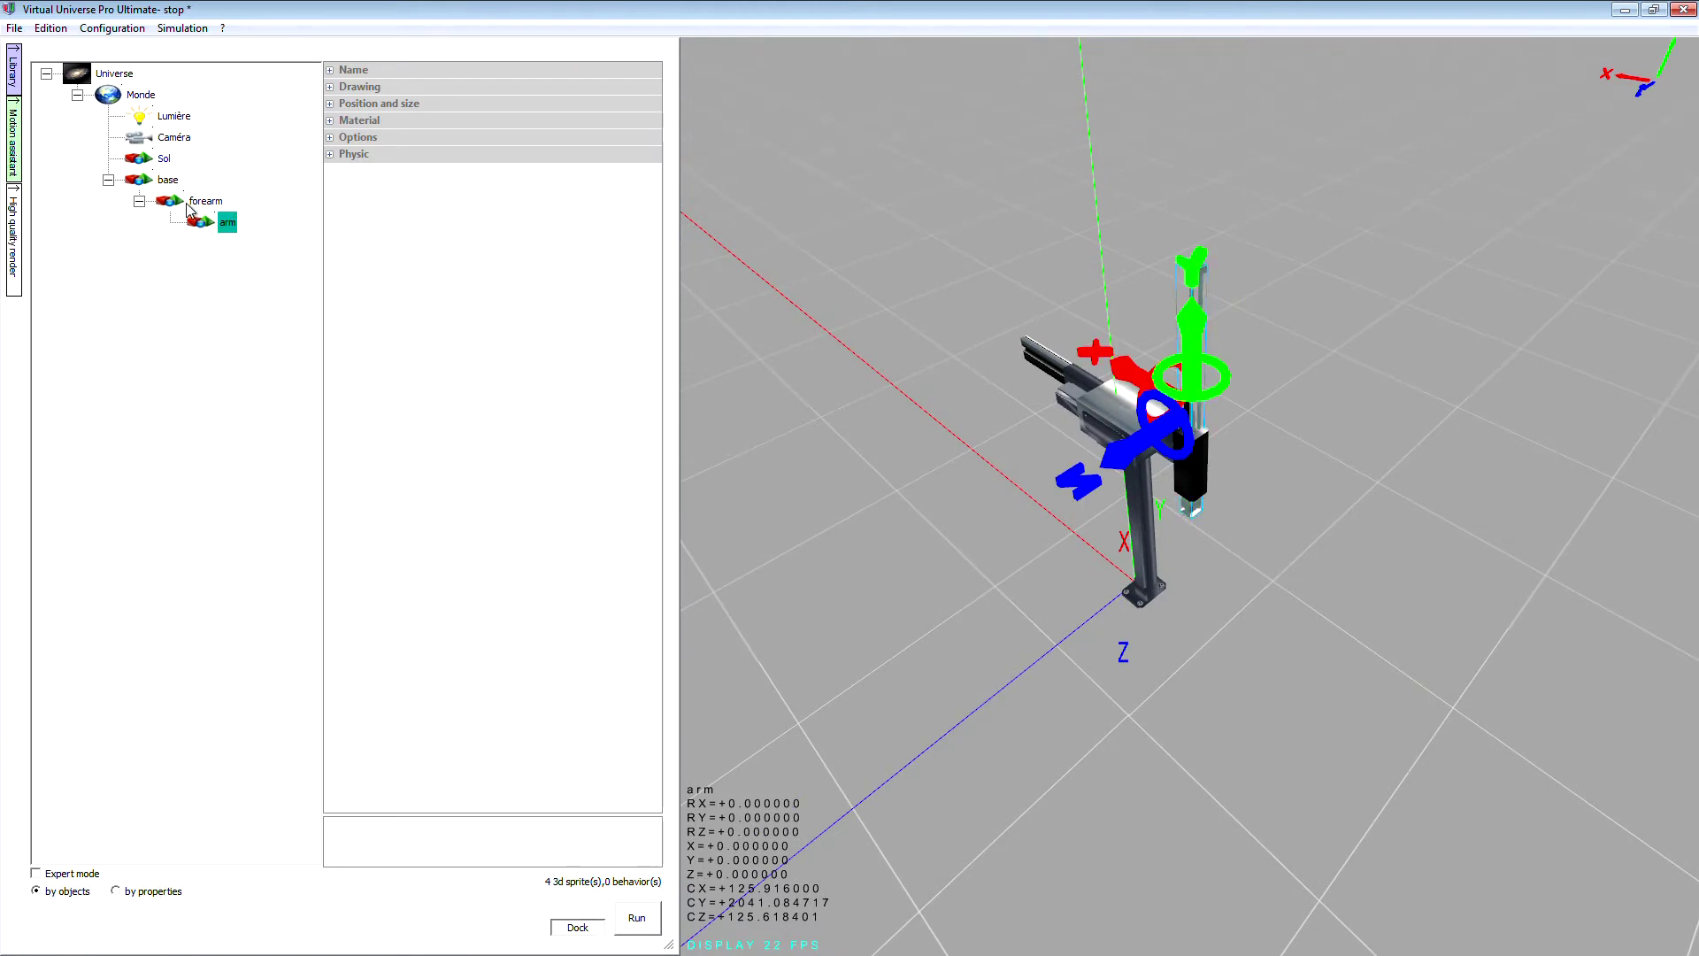
{"action": "key", "text": "Up"}
Give the forearm an X move to maximum -772.869 with both travel times 1 s.
{"action": "left_click", "coordinate": [13, 139]}
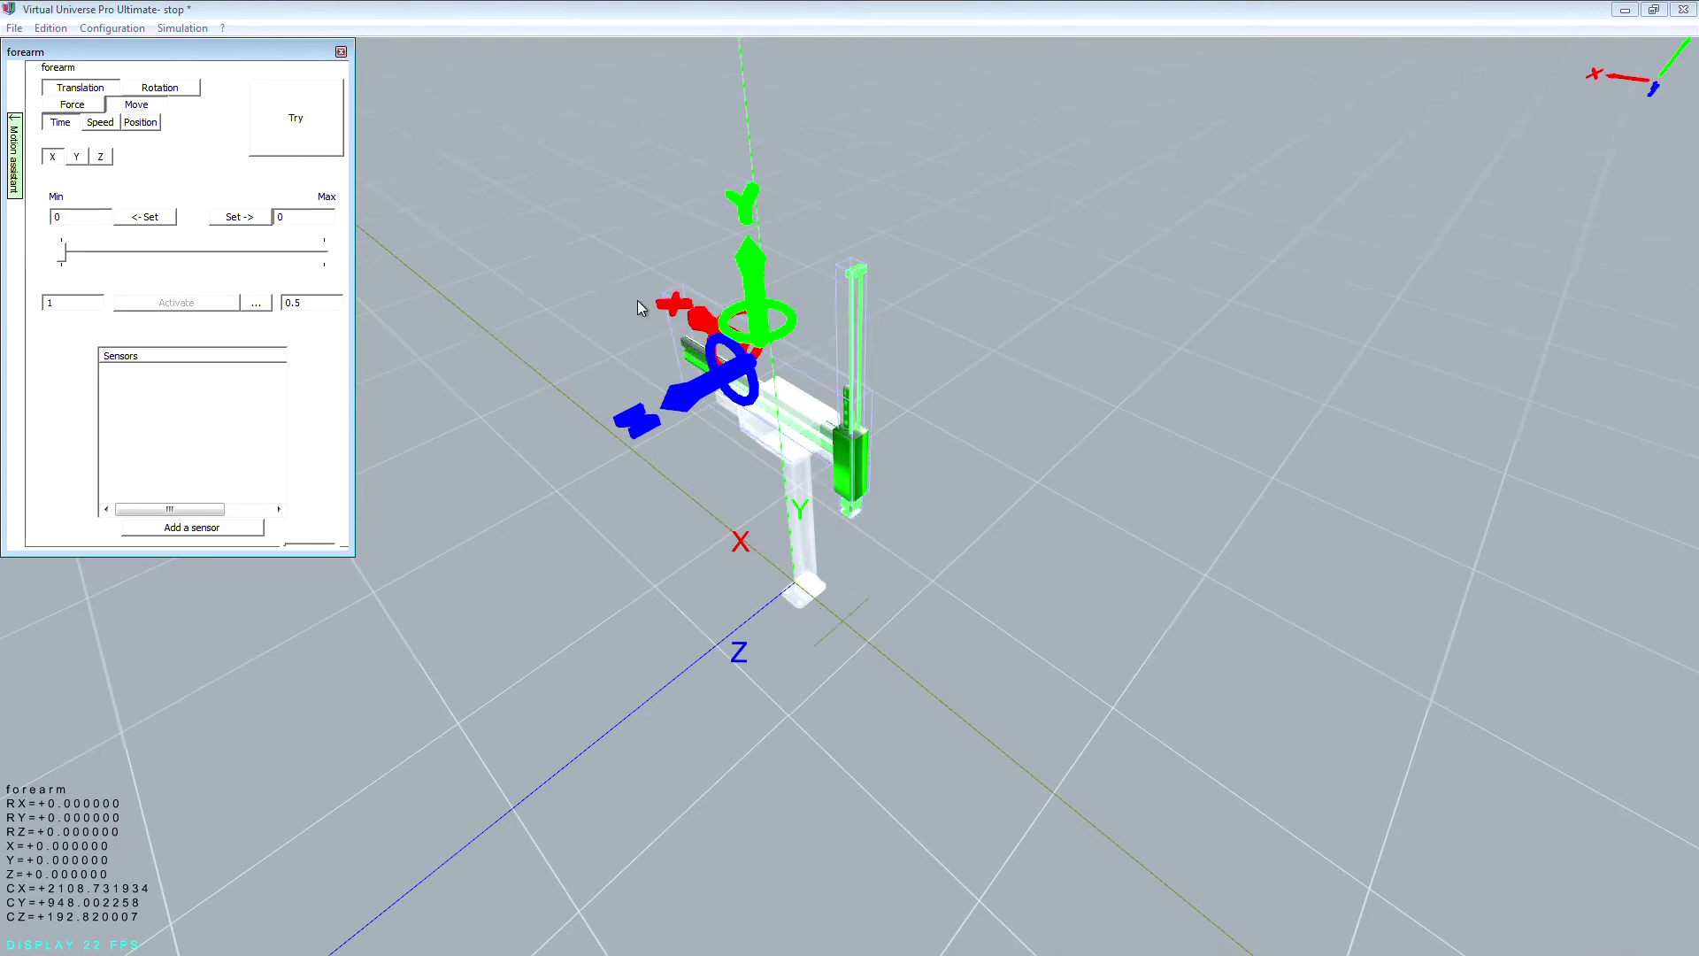
{"action": "left_click_drag", "start_coordinate": [682, 301], "coordinate": [722, 343]}
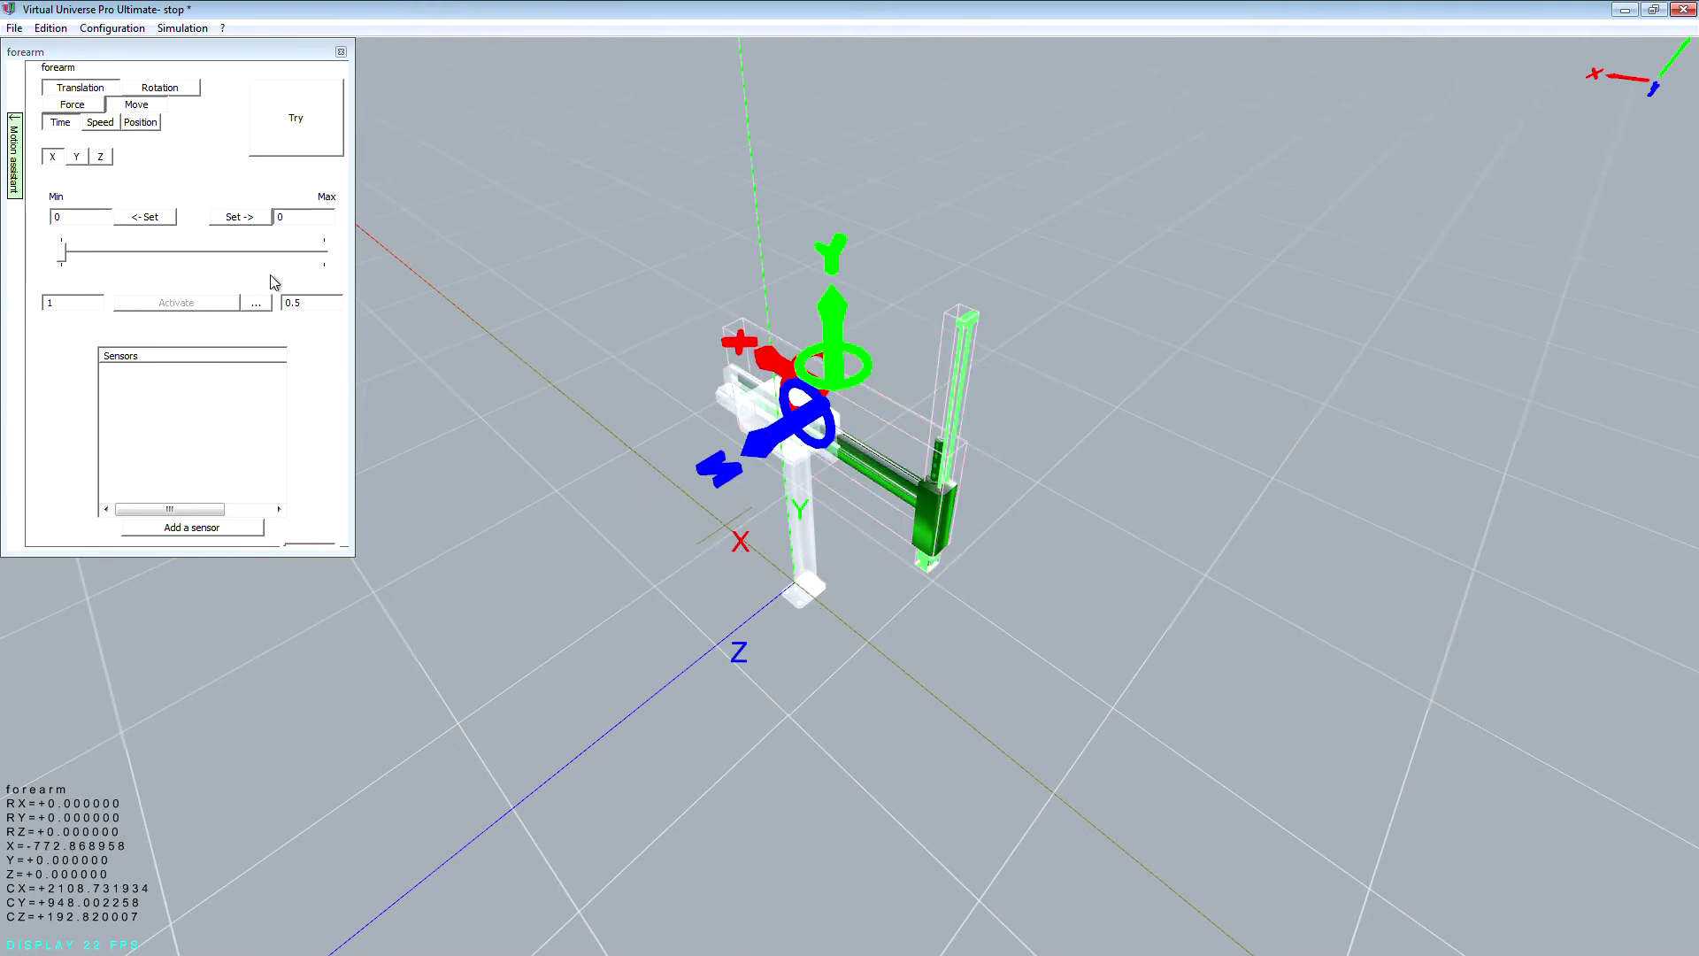
{"action": "left_click", "coordinate": [237, 217]}
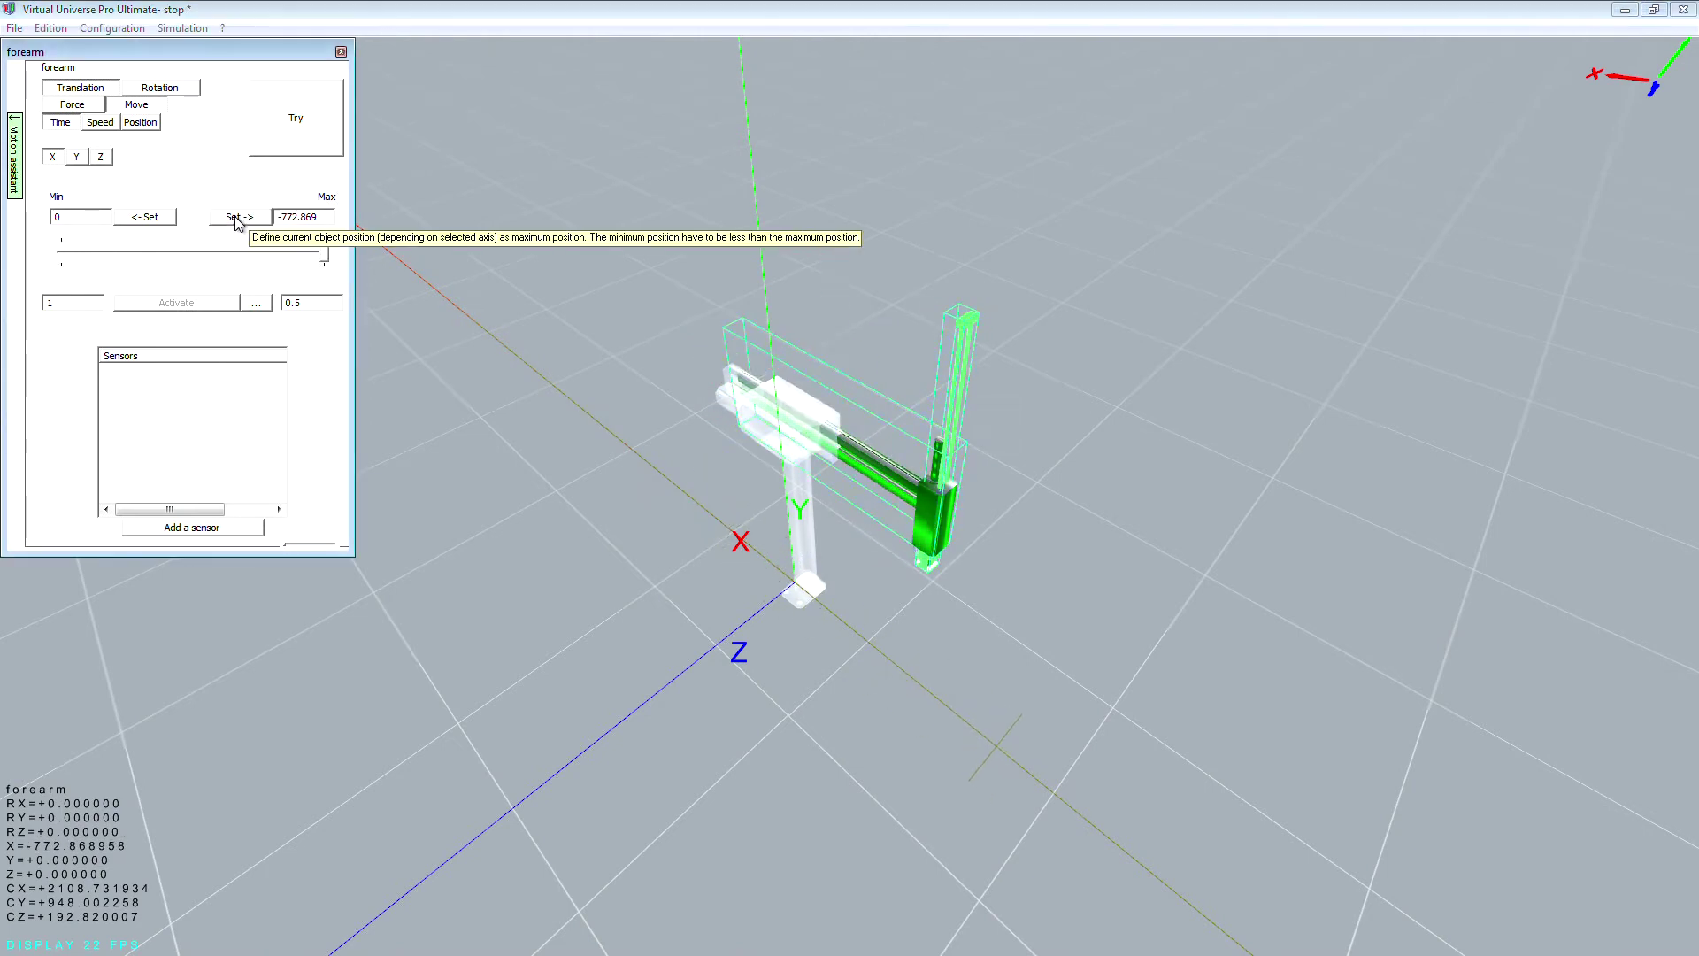
{"action": "left_click", "coordinate": [85, 302]}
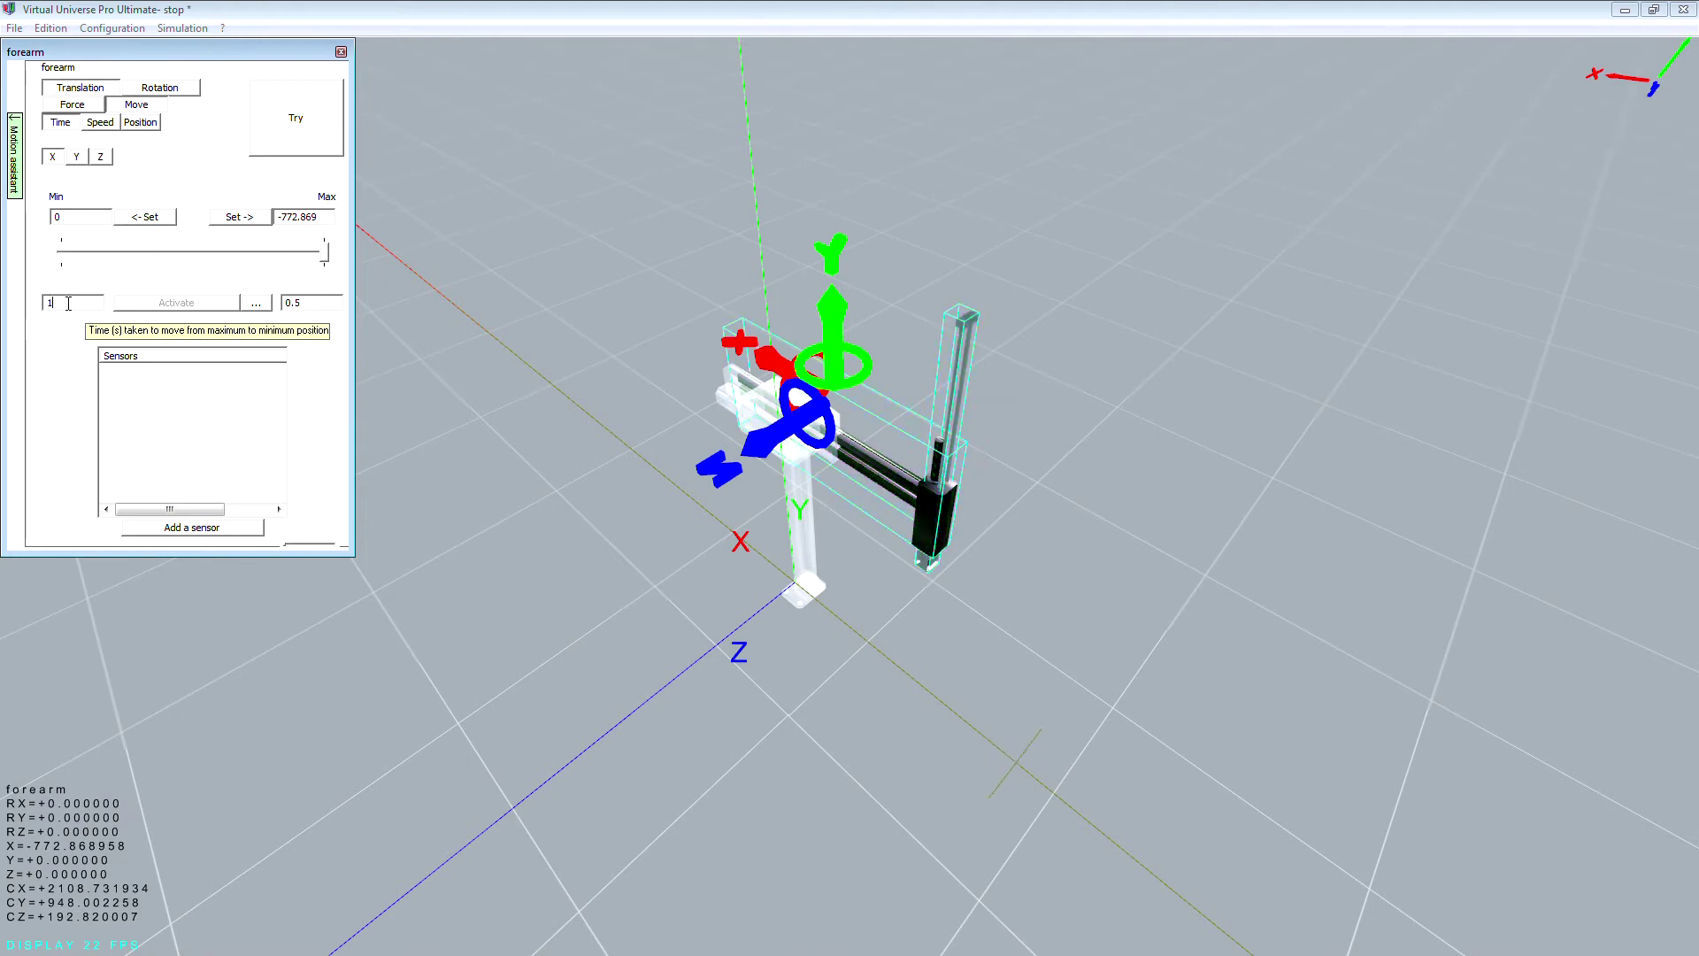
{"action": "double_click", "coordinate": [316, 306]}
{"action": "type", "text": "1"}
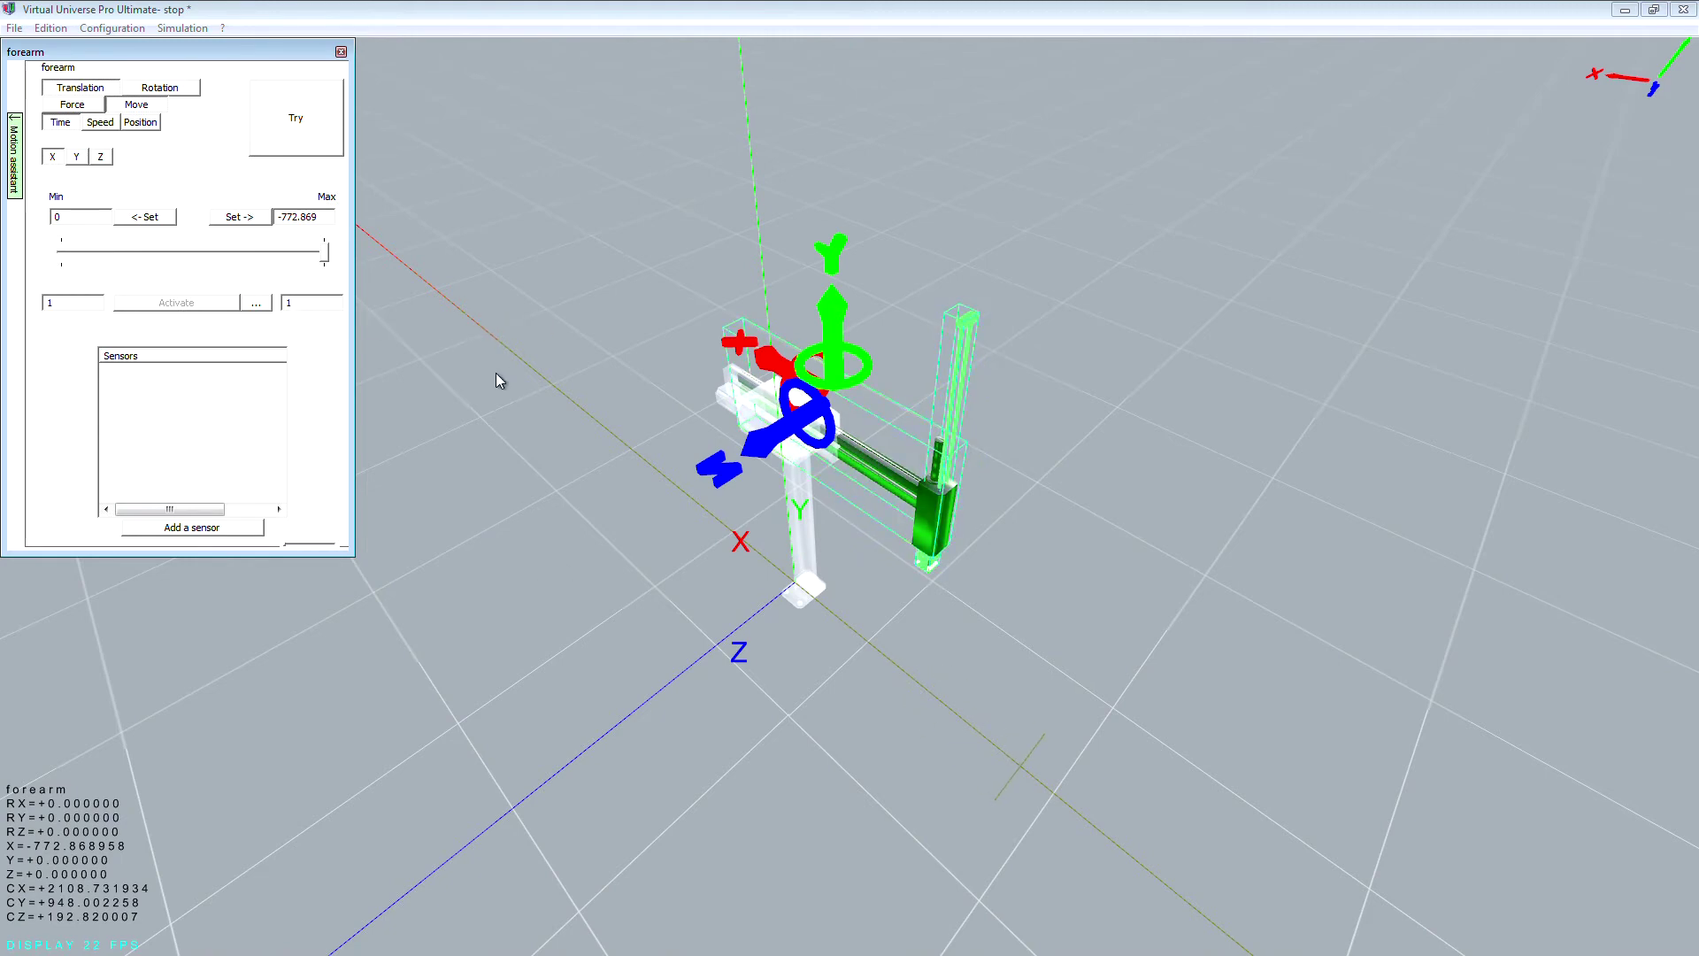
Trial-run the forearm move to its maximum and reset it.
{"action": "left_click", "coordinate": [277, 132]}
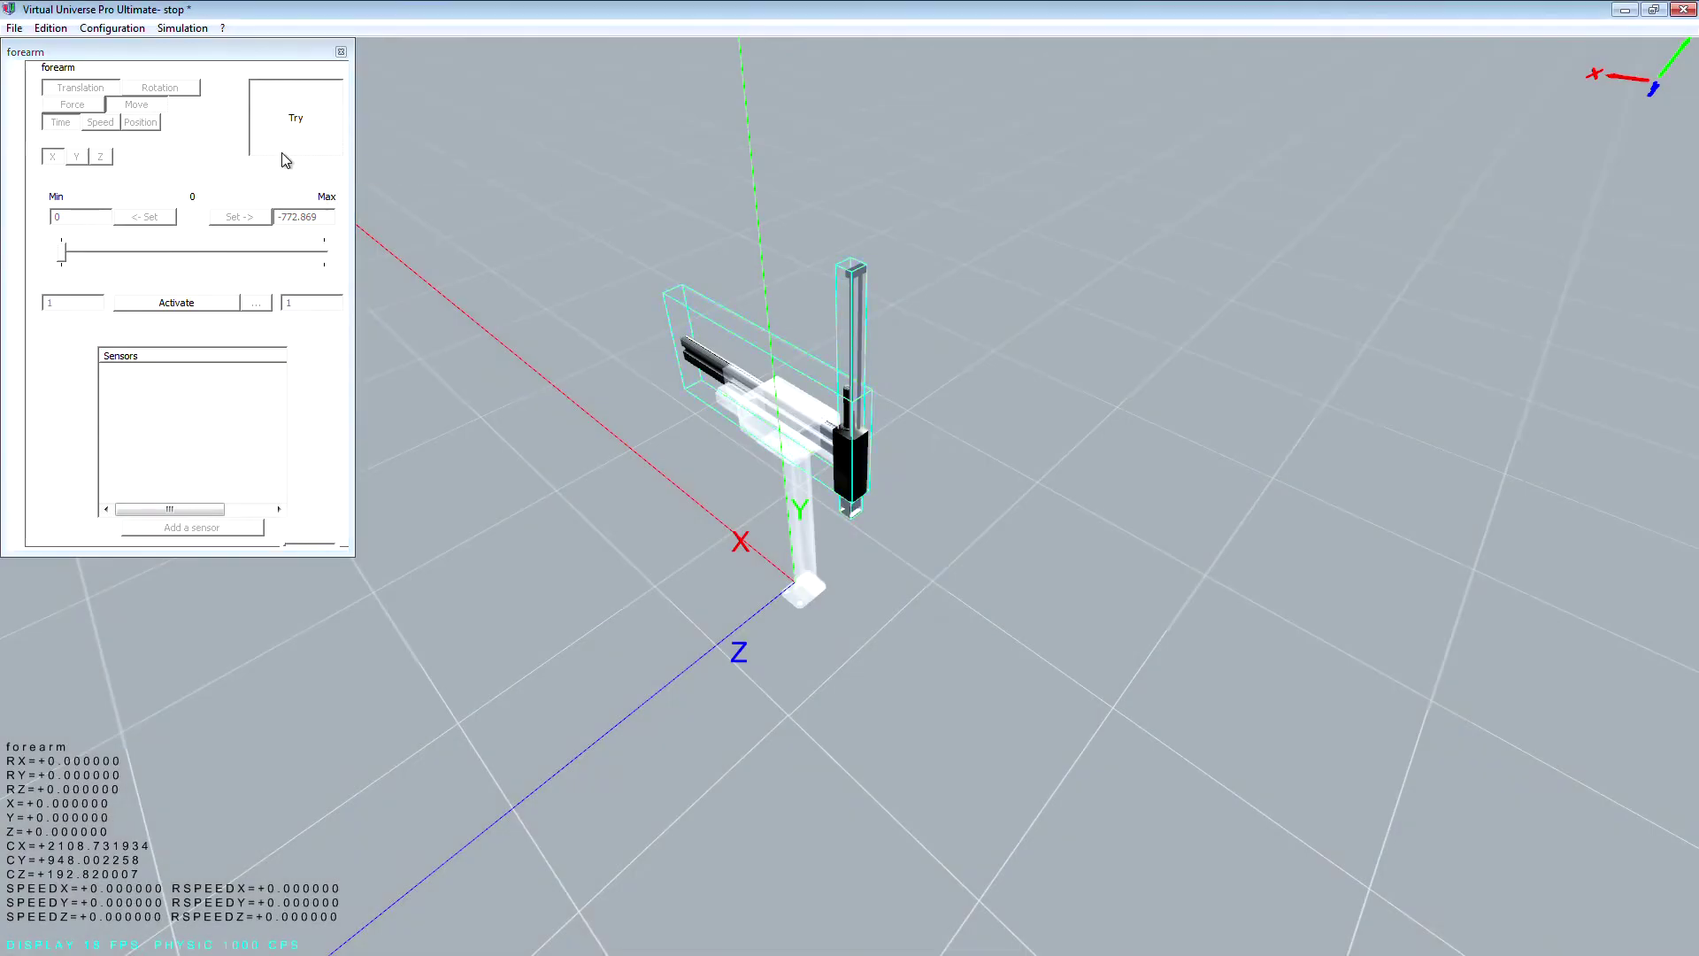
{"action": "left_click", "coordinate": [176, 304]}
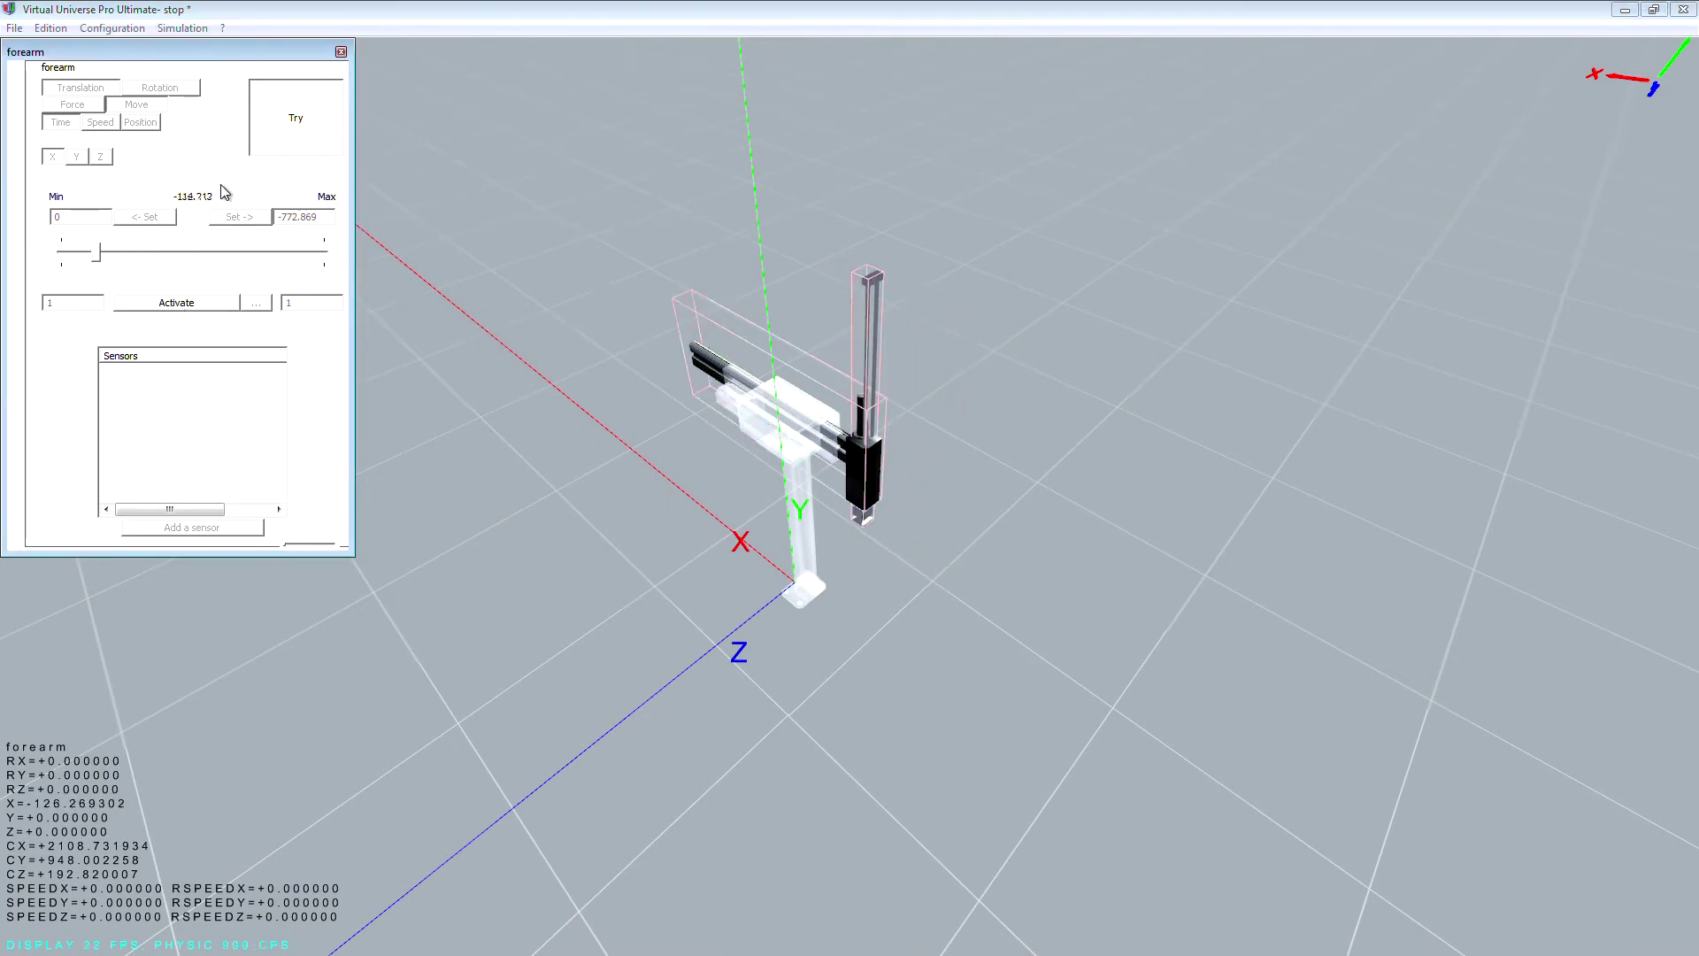
{"action": "left_click", "coordinate": [281, 134]}
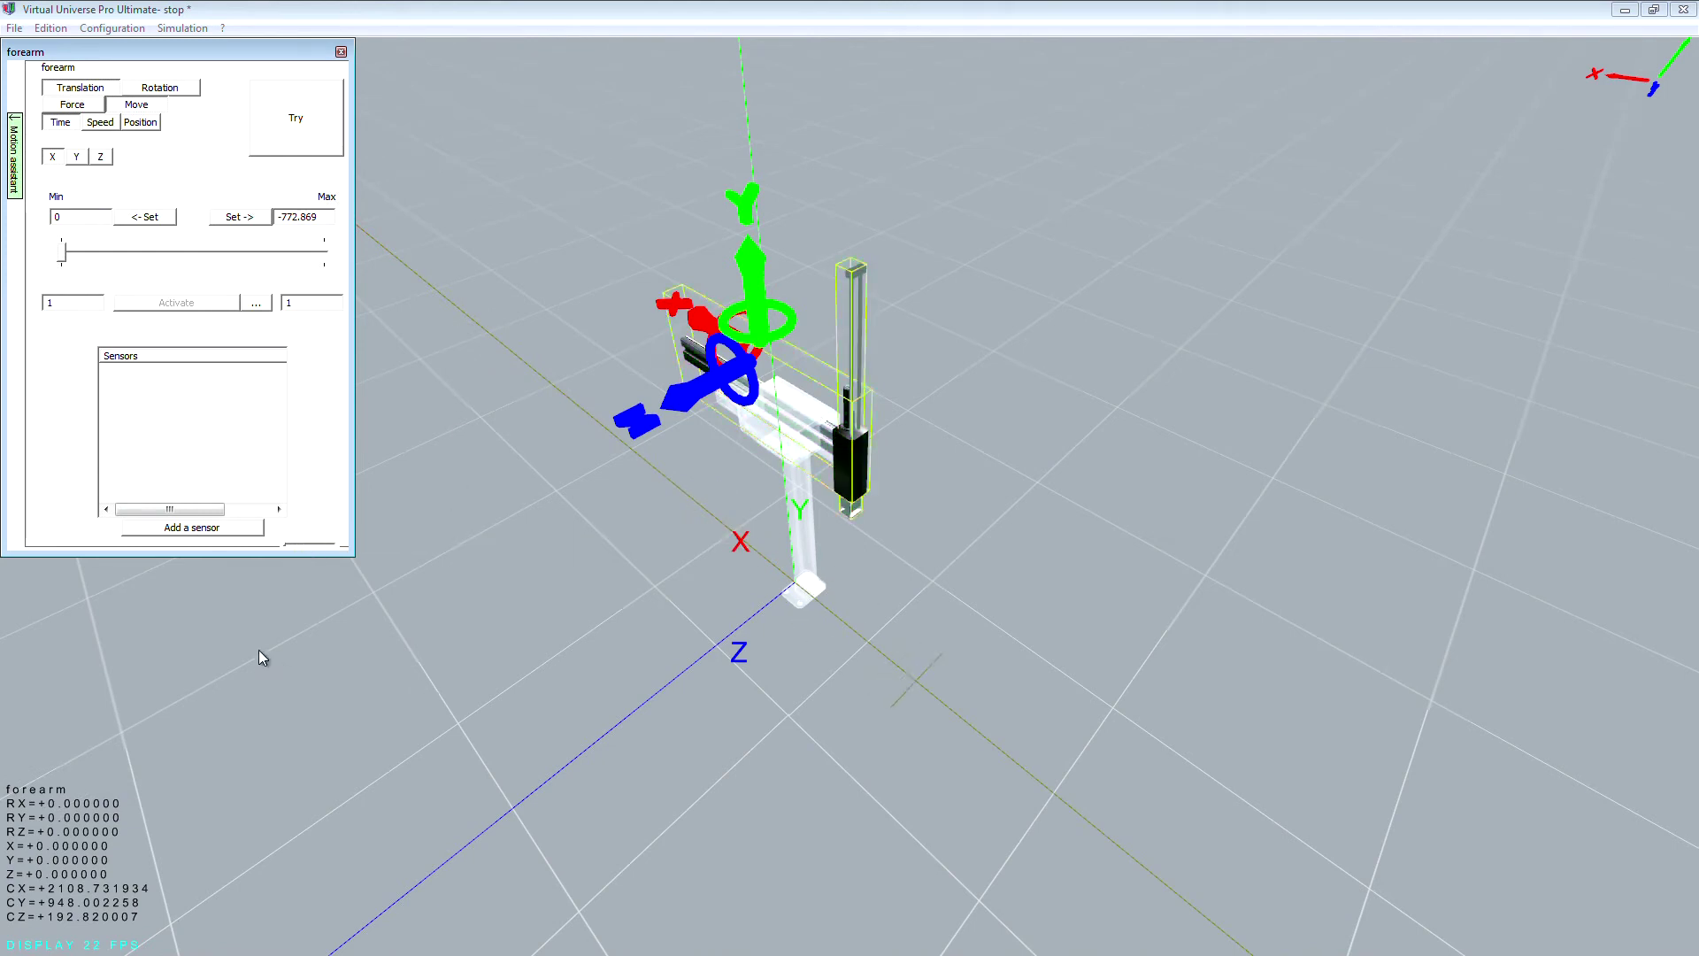
Add a forearm in sensor with its zone from -92.7439 to 15.457.
{"action": "left_click", "coordinate": [184, 528]}
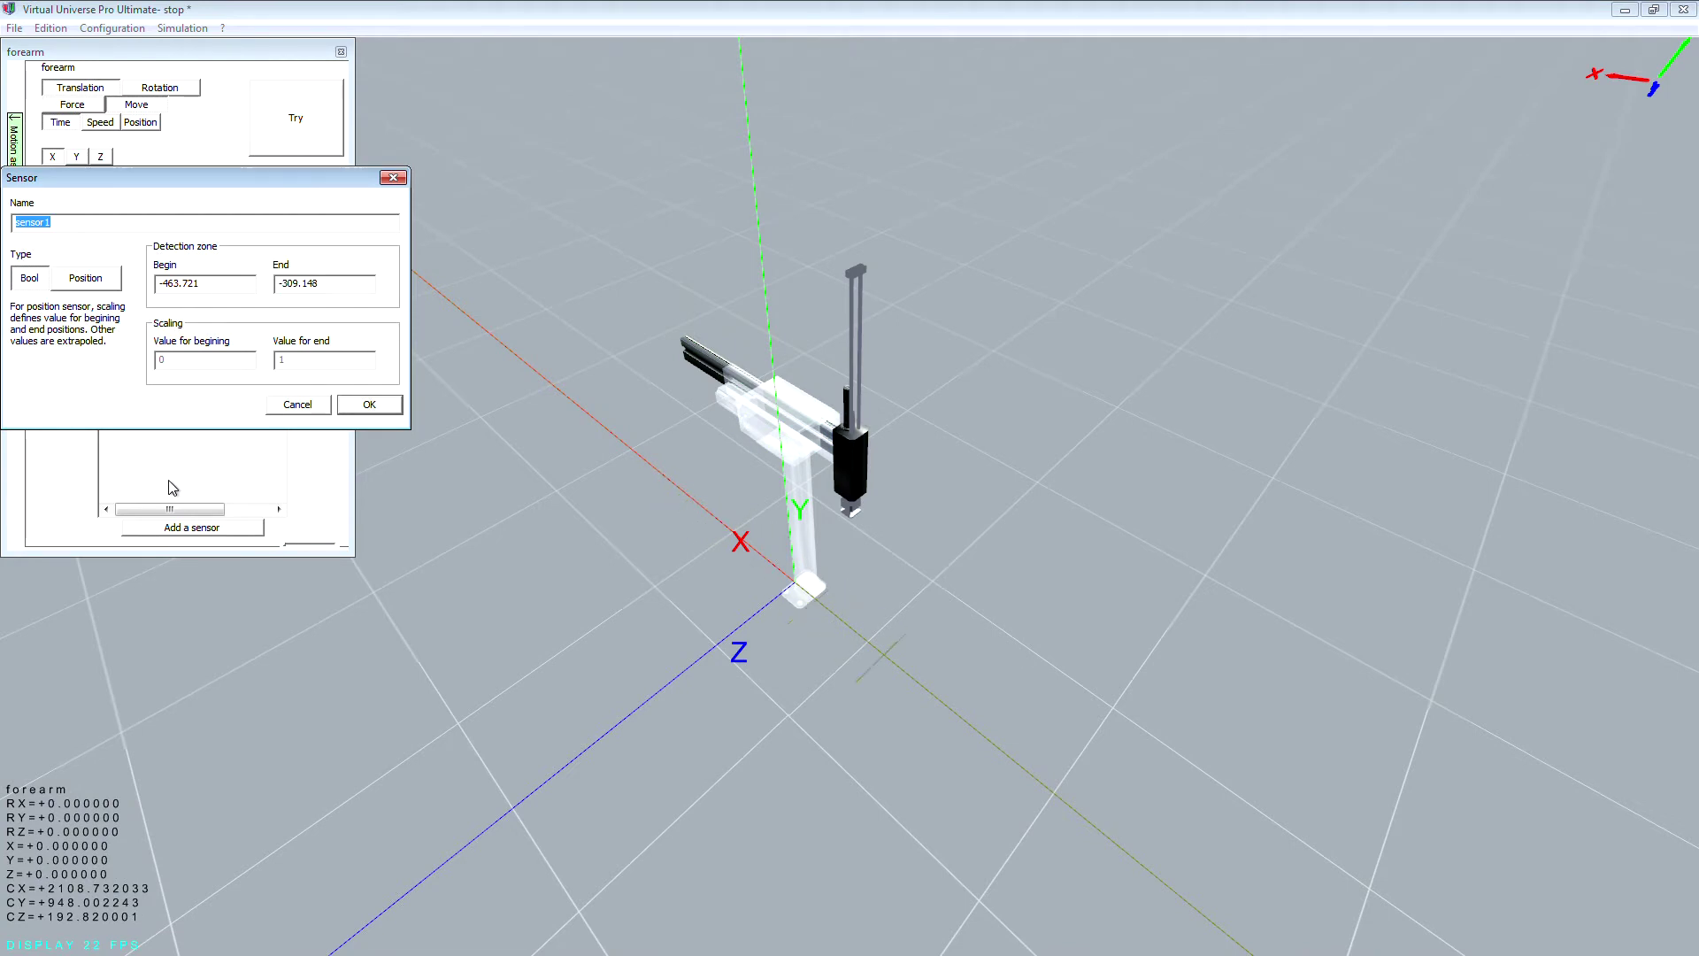
{"action": "type", "text": "forearm in"}
{"action": "left_click", "coordinate": [372, 409]}
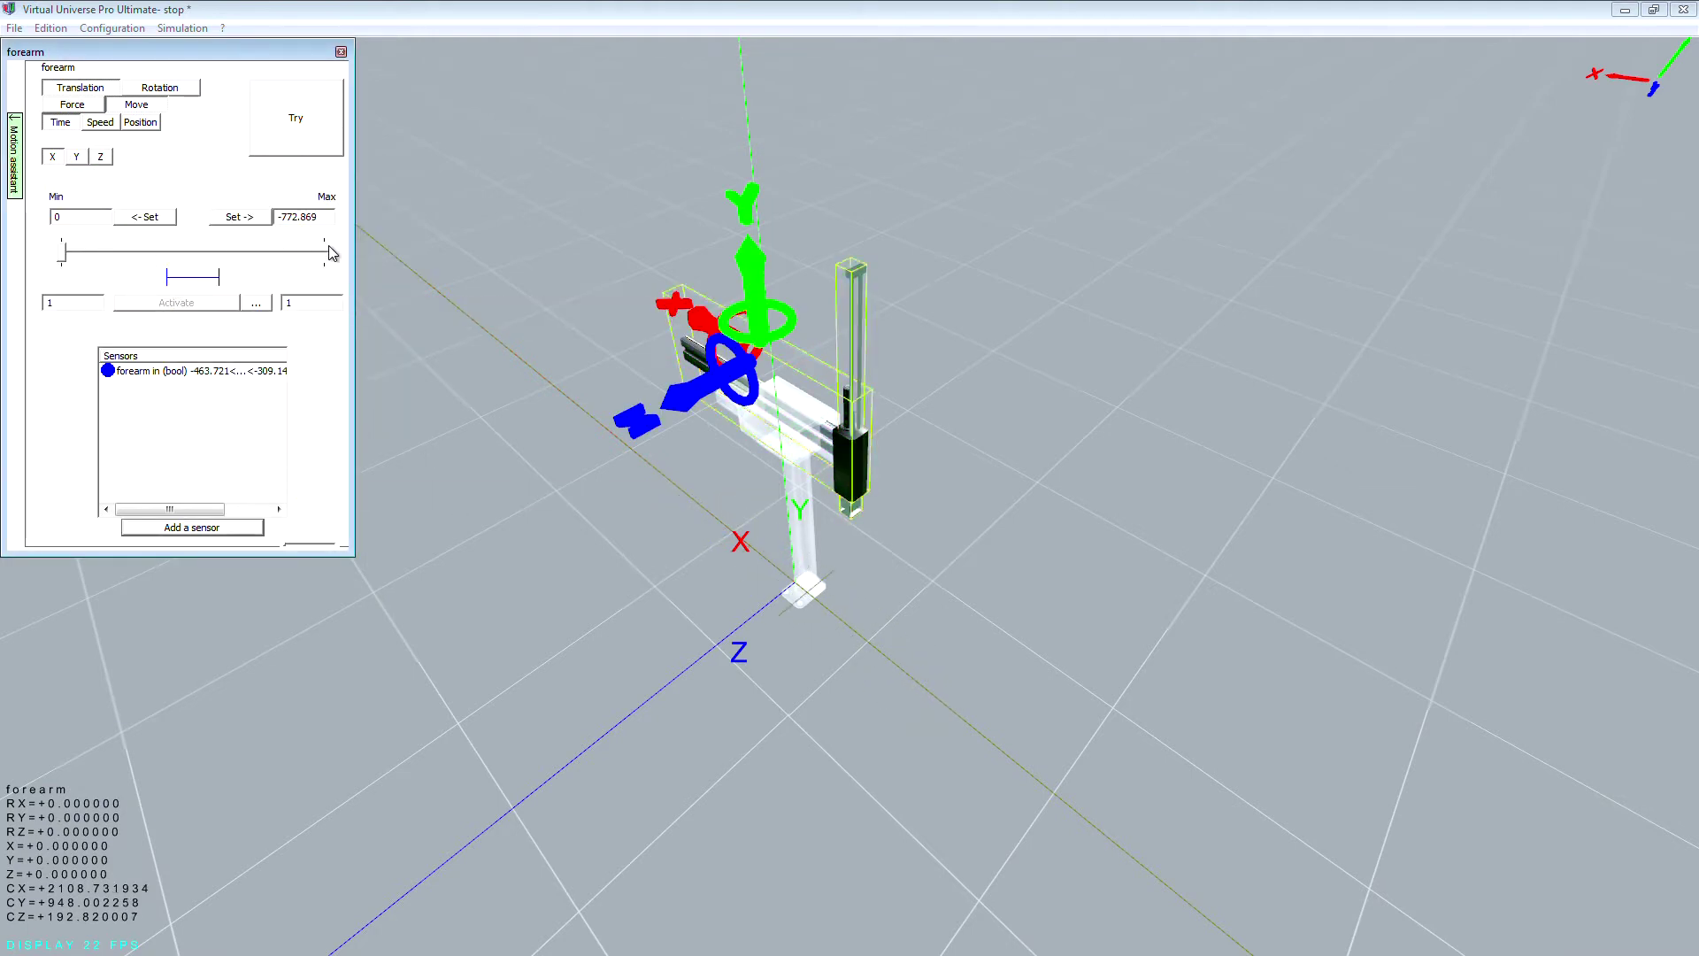
{"action": "left_click", "coordinate": [62, 258]}
{"action": "left_click_drag", "start_coordinate": [61, 257], "coordinate": [308, 259]}
{"action": "left_click_drag", "start_coordinate": [167, 277], "coordinate": [59, 277]}
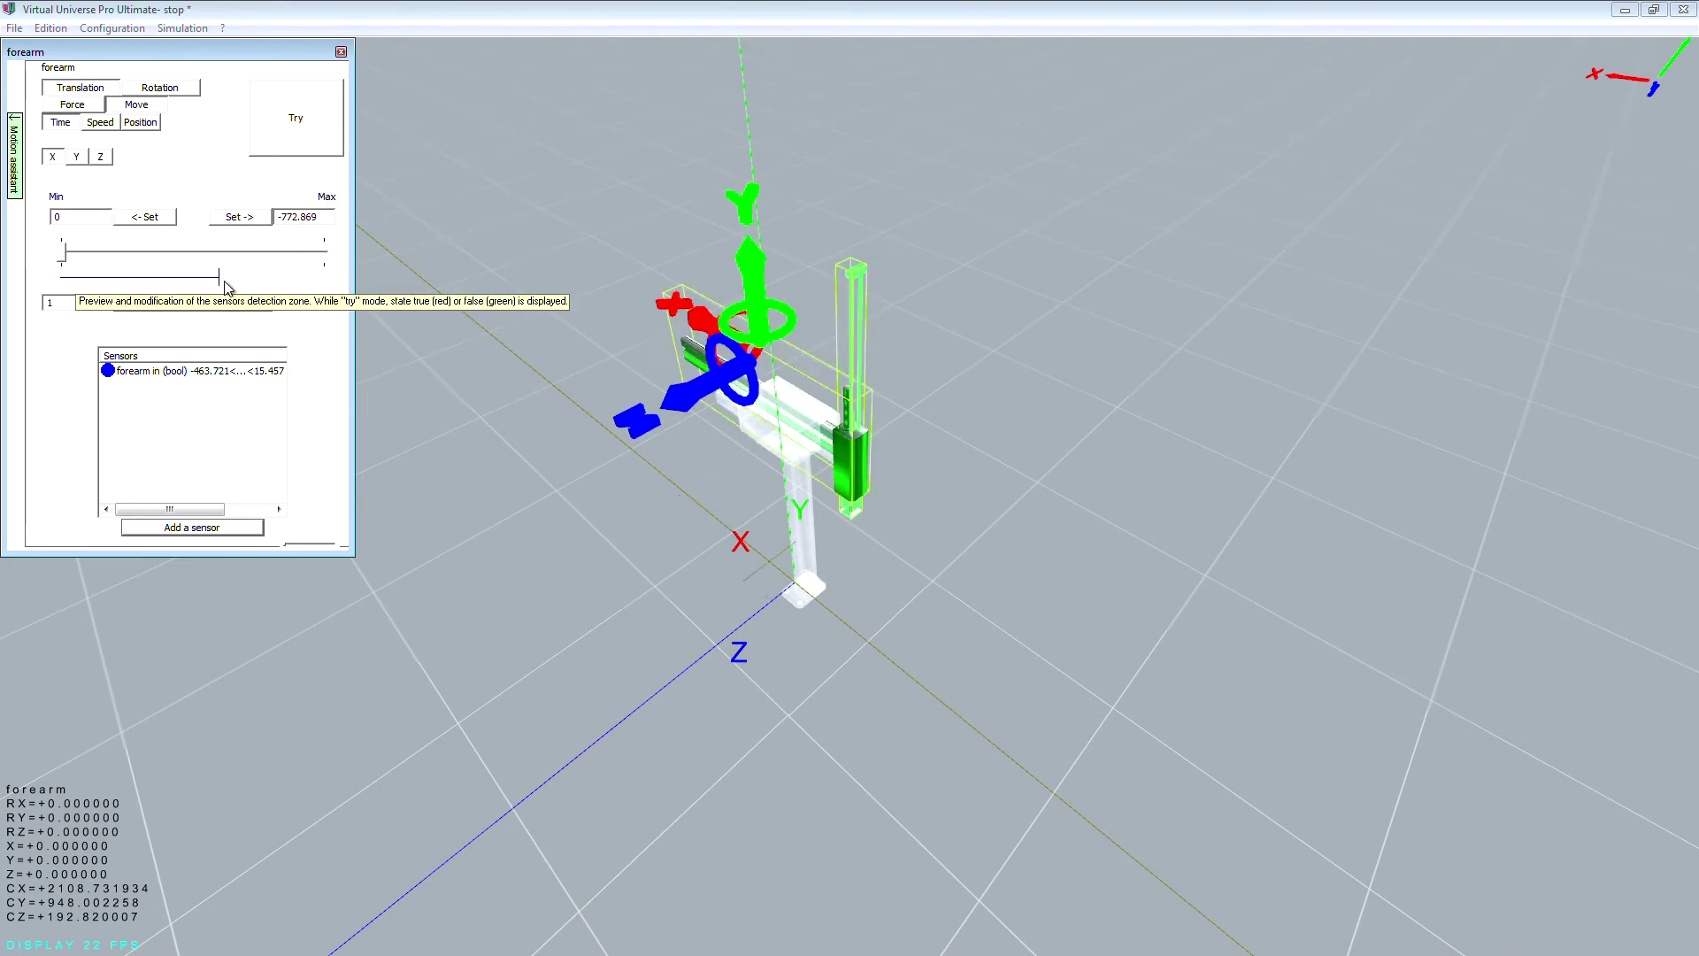
{"action": "left_click_drag", "start_coordinate": [221, 278], "coordinate": [91, 278]}
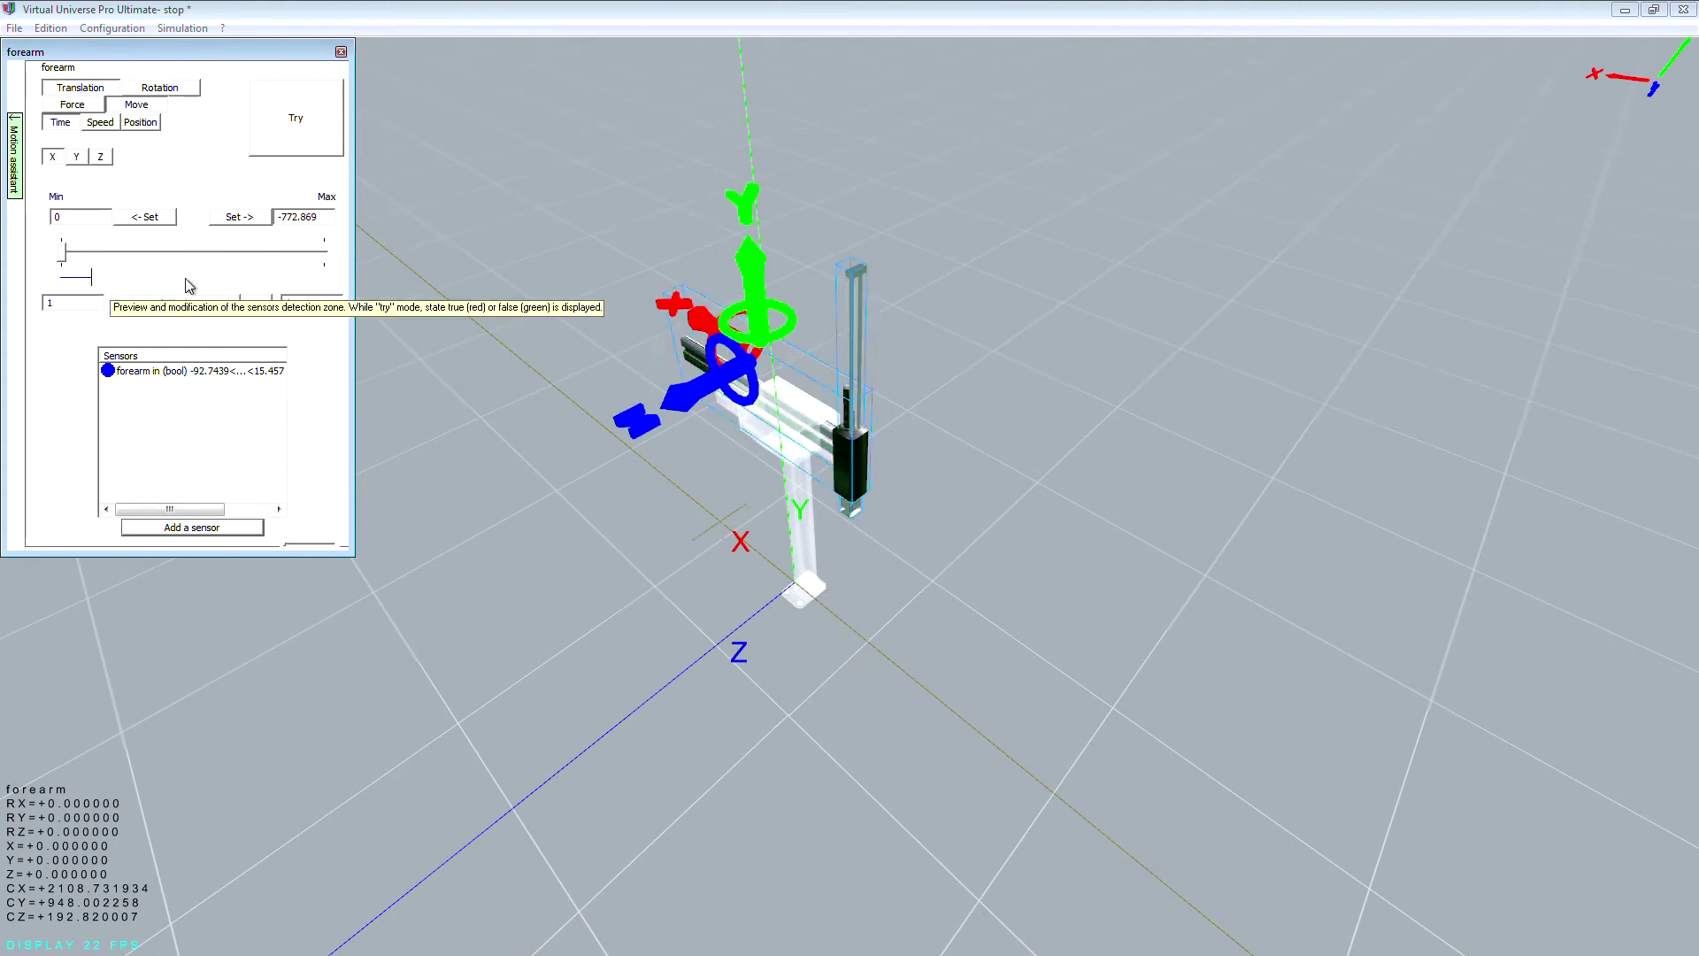
Add a forearm out sensor with its zone from -788.326 to about -651.7.
{"action": "left_click", "coordinate": [219, 528]}
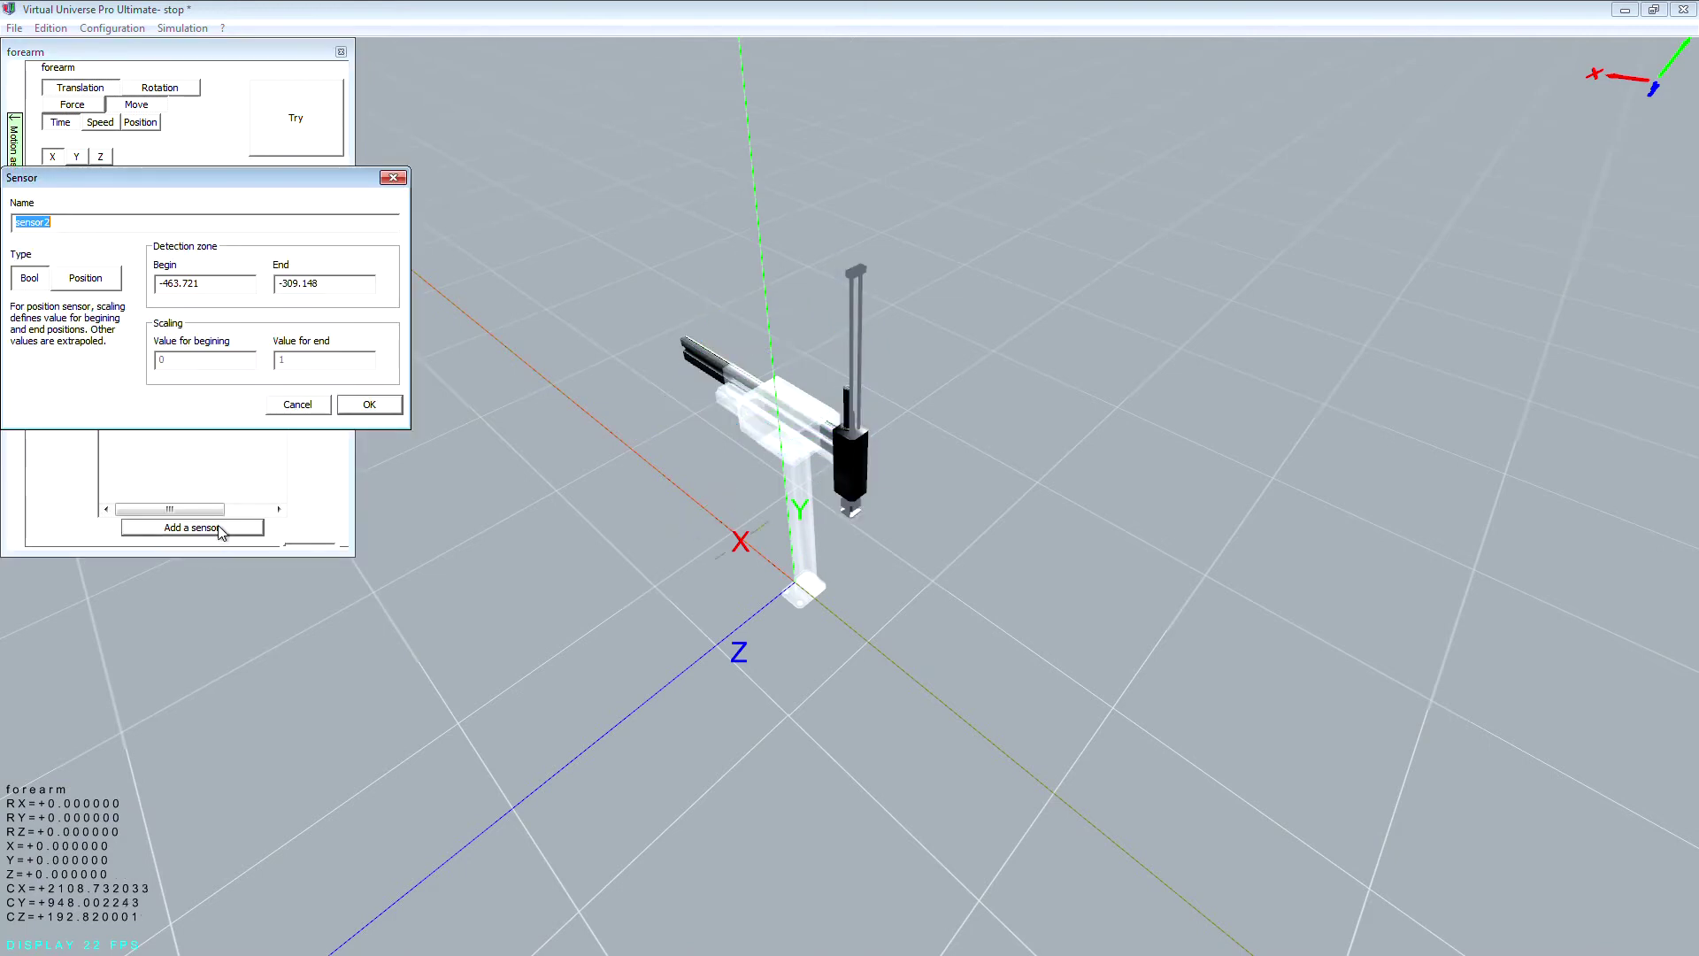
{"action": "type", "text": "forearm out"}
{"action": "key", "text": "Return"}
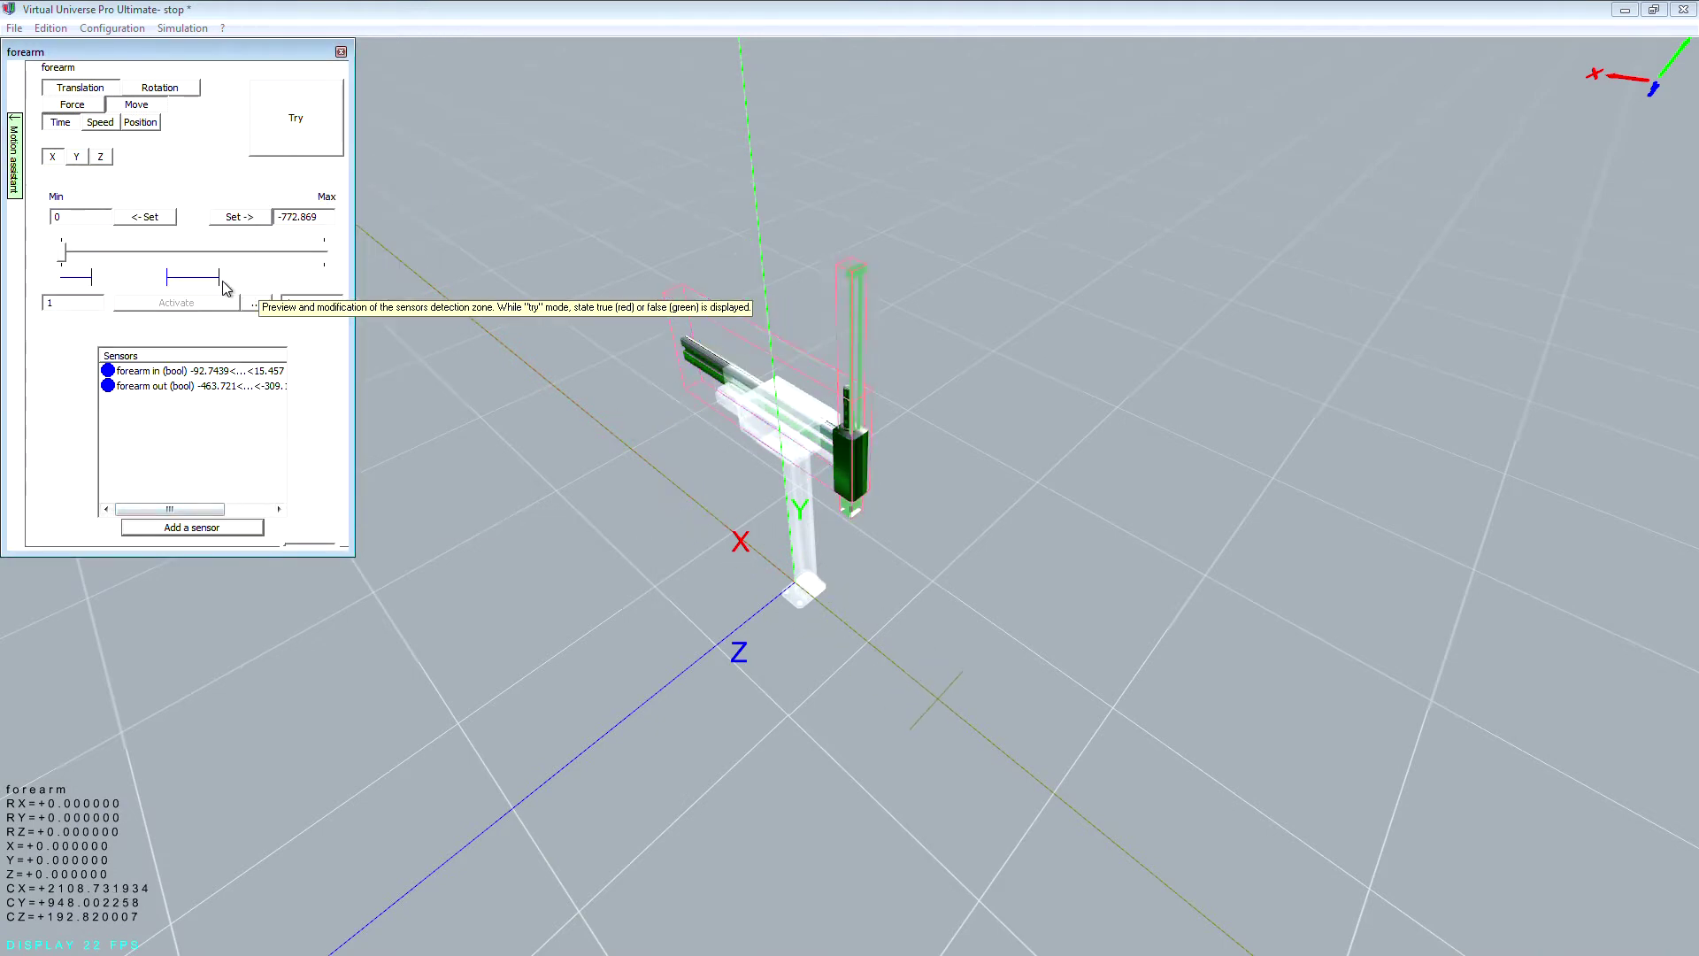
{"action": "left_click_drag", "start_coordinate": [220, 280], "coordinate": [325, 278]}
{"action": "left_click_drag", "start_coordinate": [166, 277], "coordinate": [284, 277]}
Trial-run both forearm sensors, then return to the scene tree.
{"action": "left_click", "coordinate": [277, 139]}
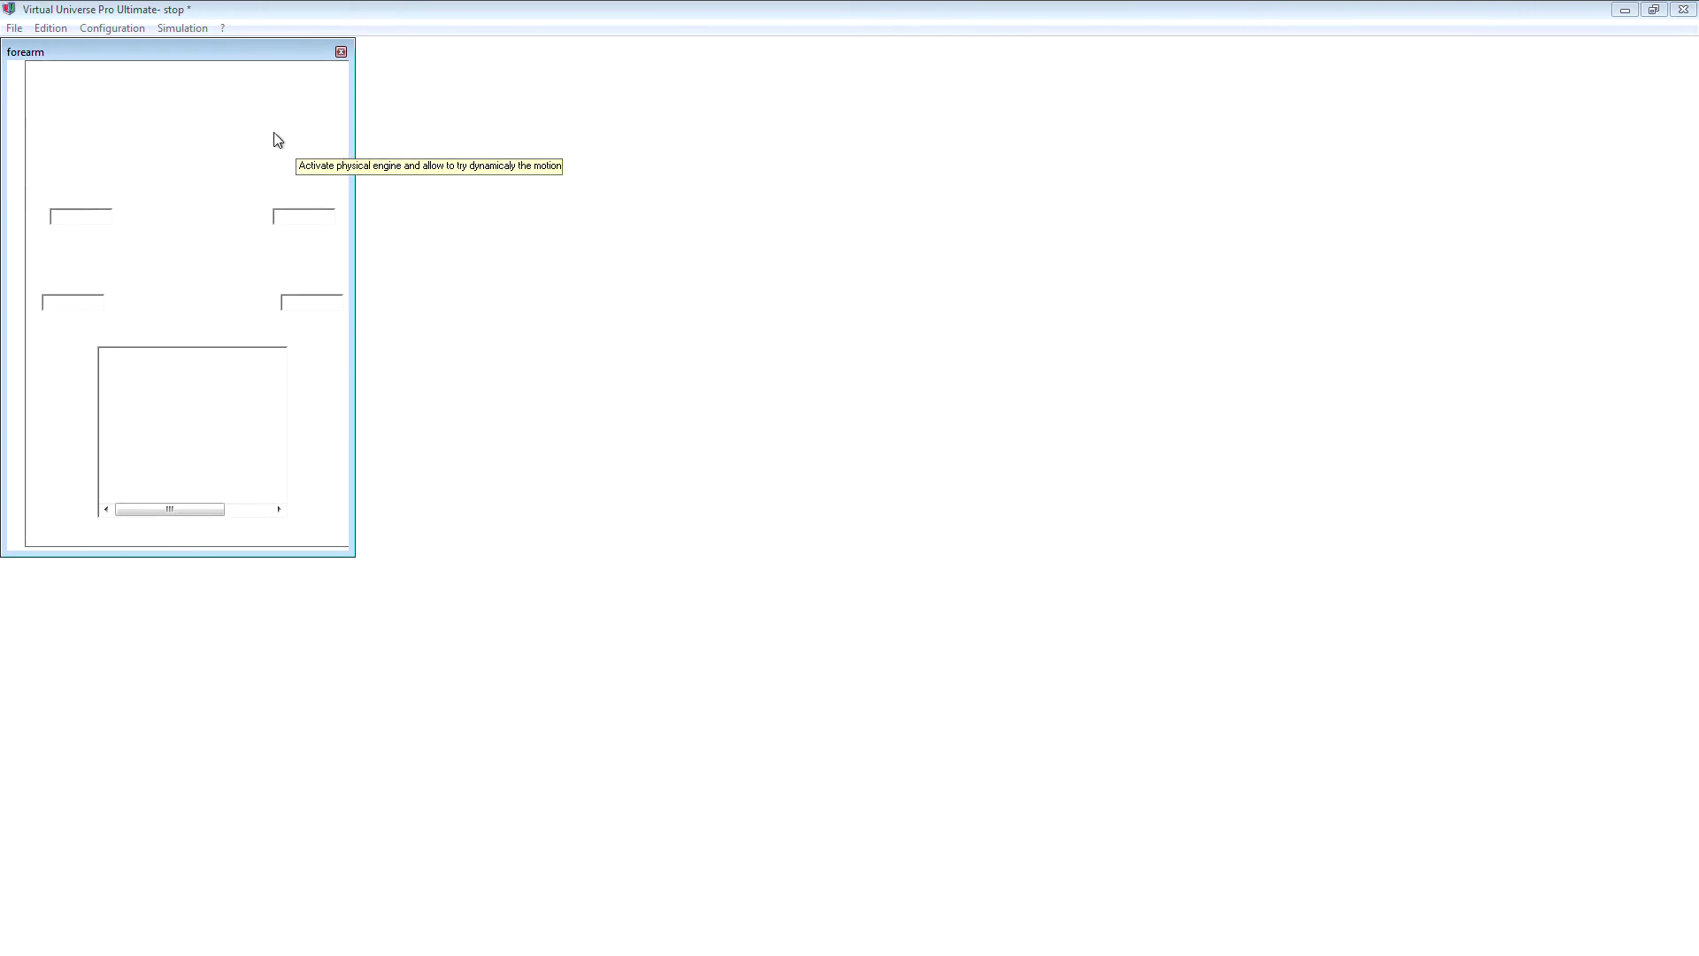
{"action": "left_click", "coordinate": [174, 303]}
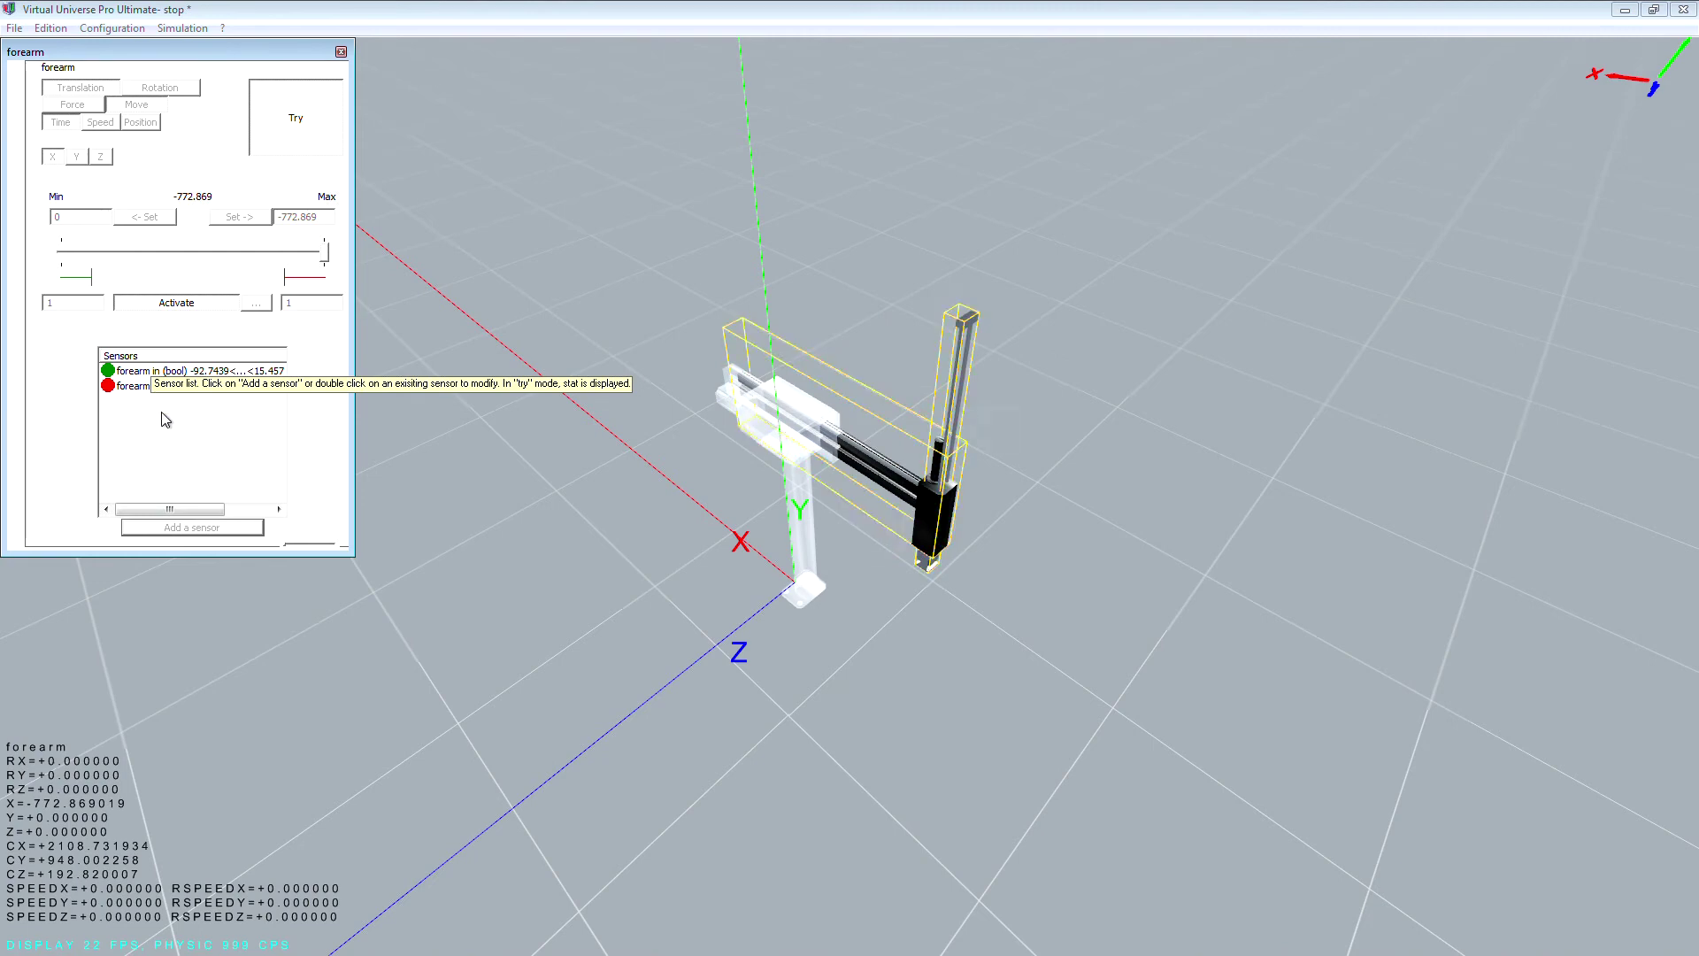
{"action": "left_click", "coordinate": [280, 146]}
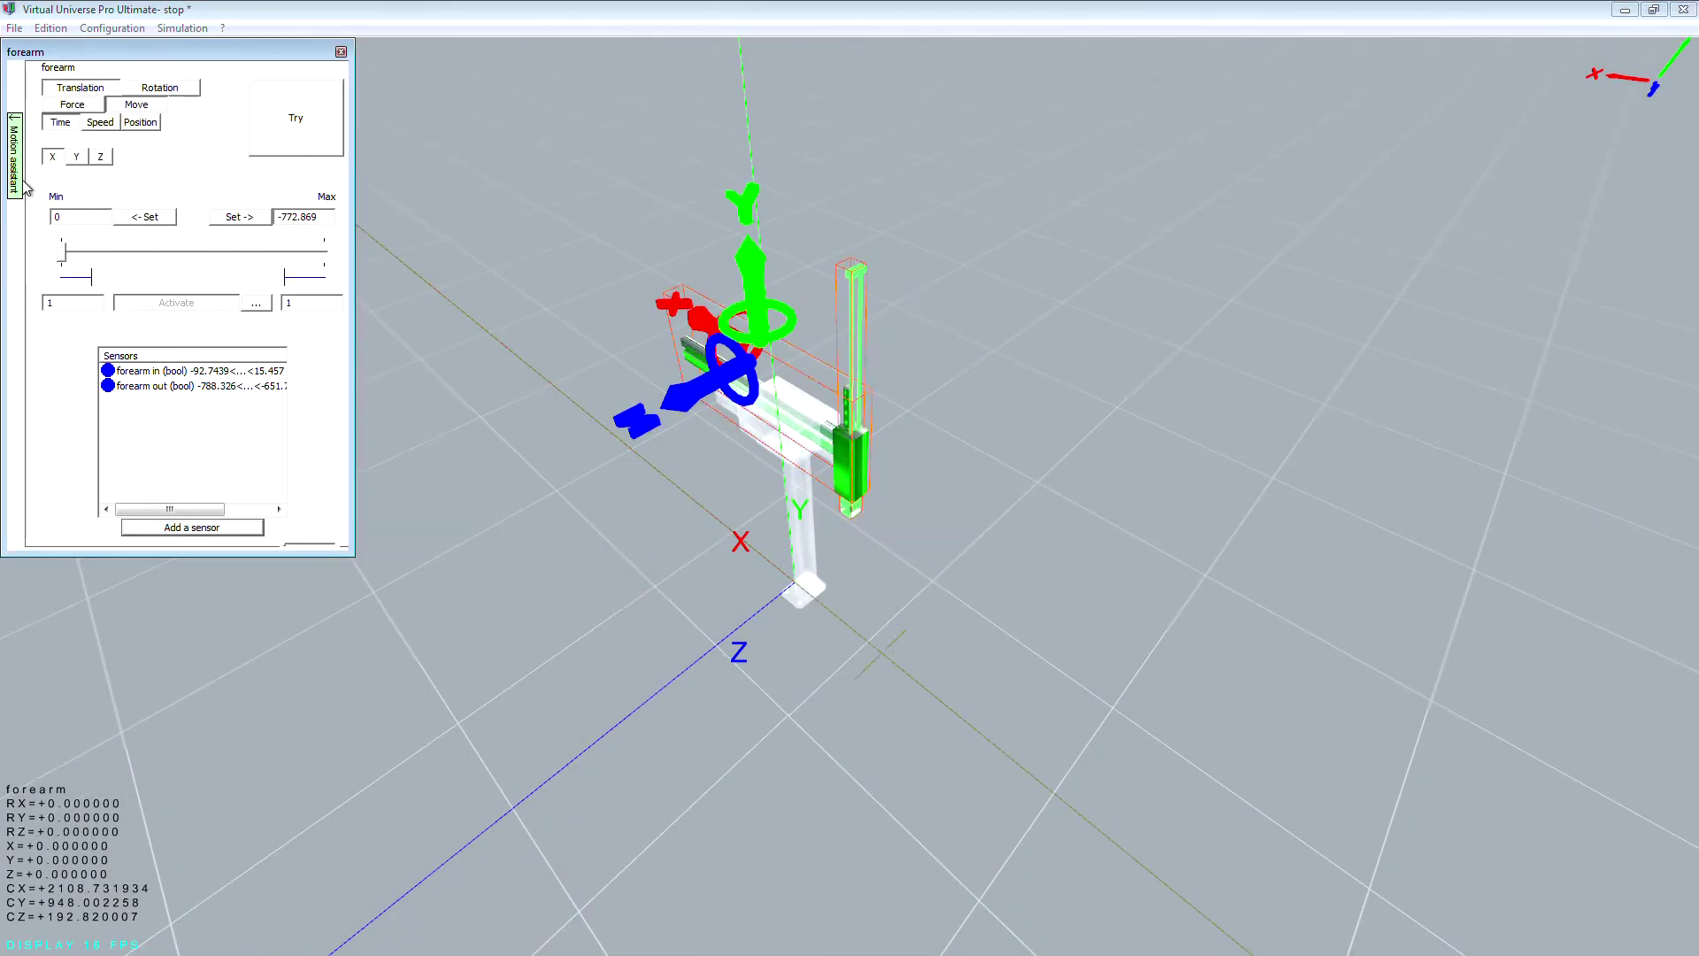
{"action": "key", "text": "Escape"}
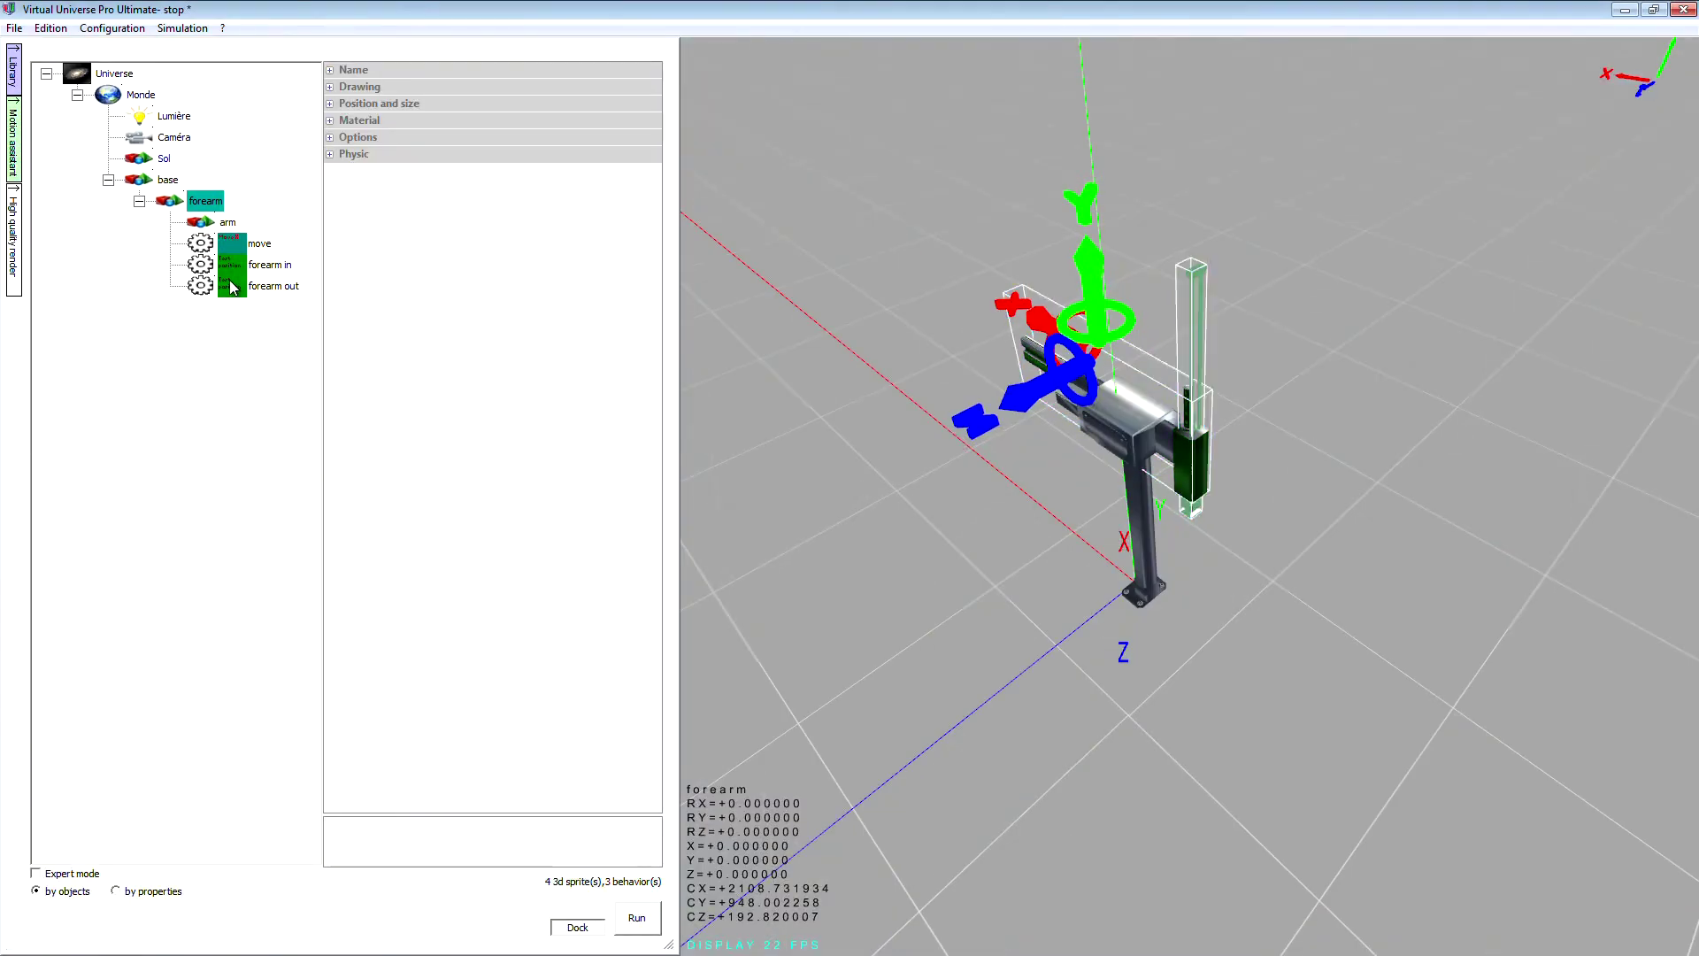
Select the forearm's move behaviour and set its Name to 'output forearm'.
{"action": "left_click", "coordinate": [200, 244]}
{"action": "left_click", "coordinate": [199, 264]}
{"action": "left_click", "coordinate": [202, 288]}
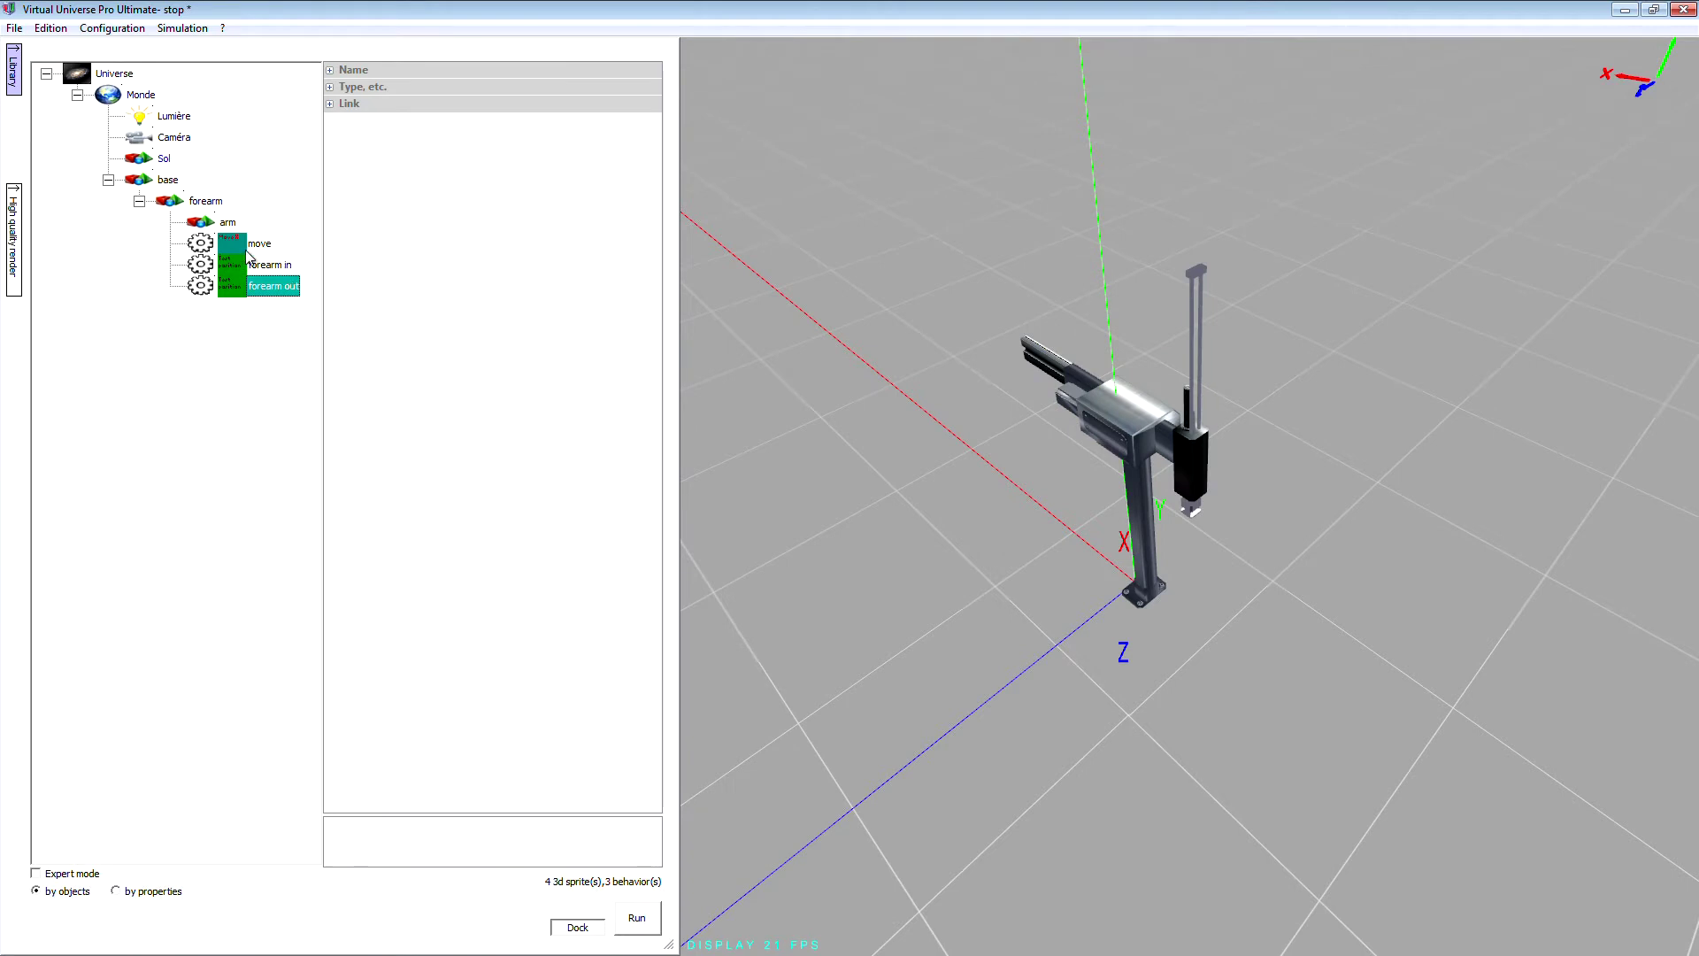
{"action": "left_click", "coordinate": [215, 249]}
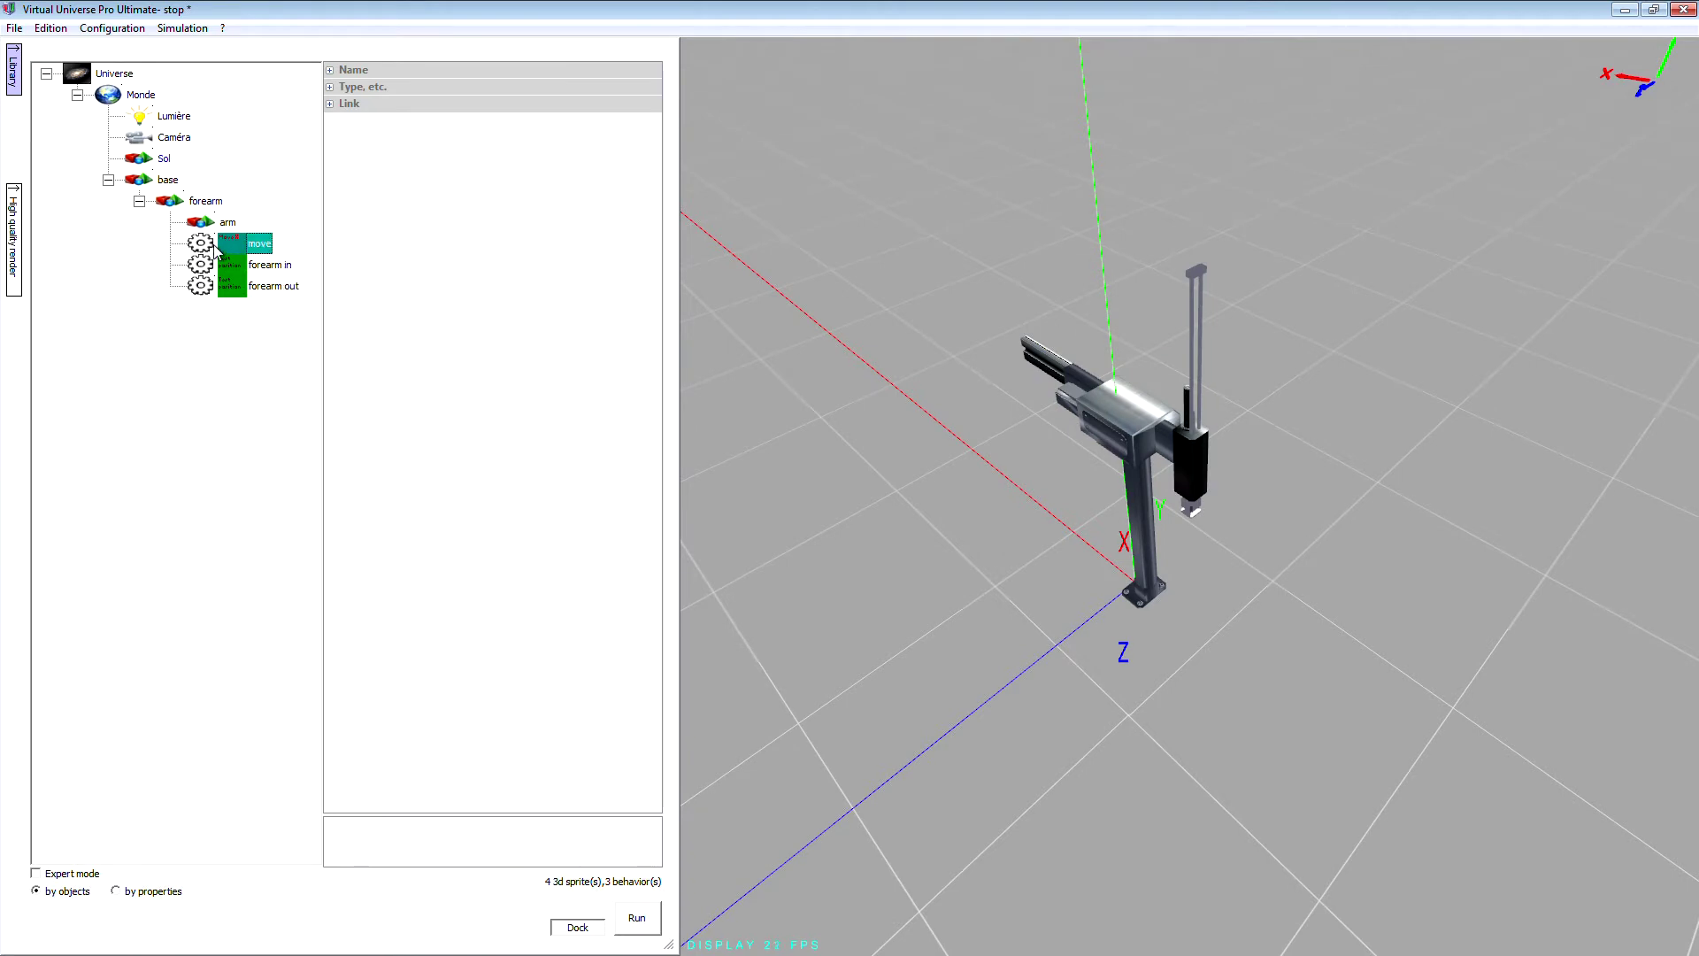
{"action": "left_click", "coordinate": [330, 71]}
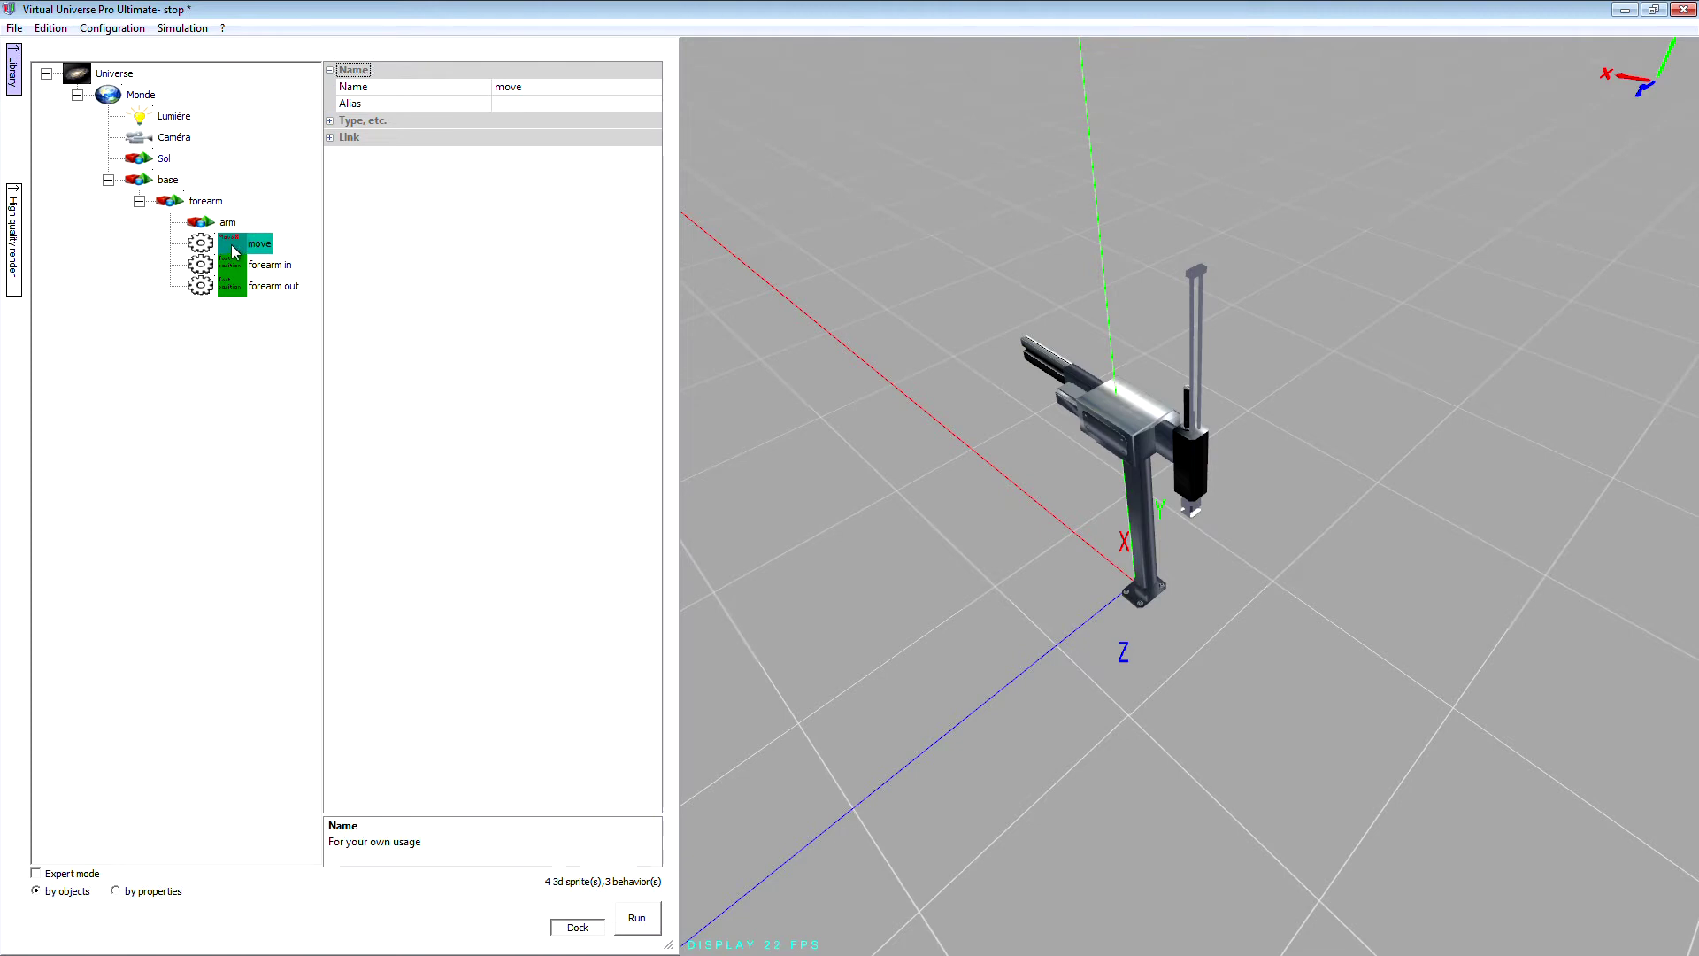
{"action": "left_click", "coordinate": [548, 85]}
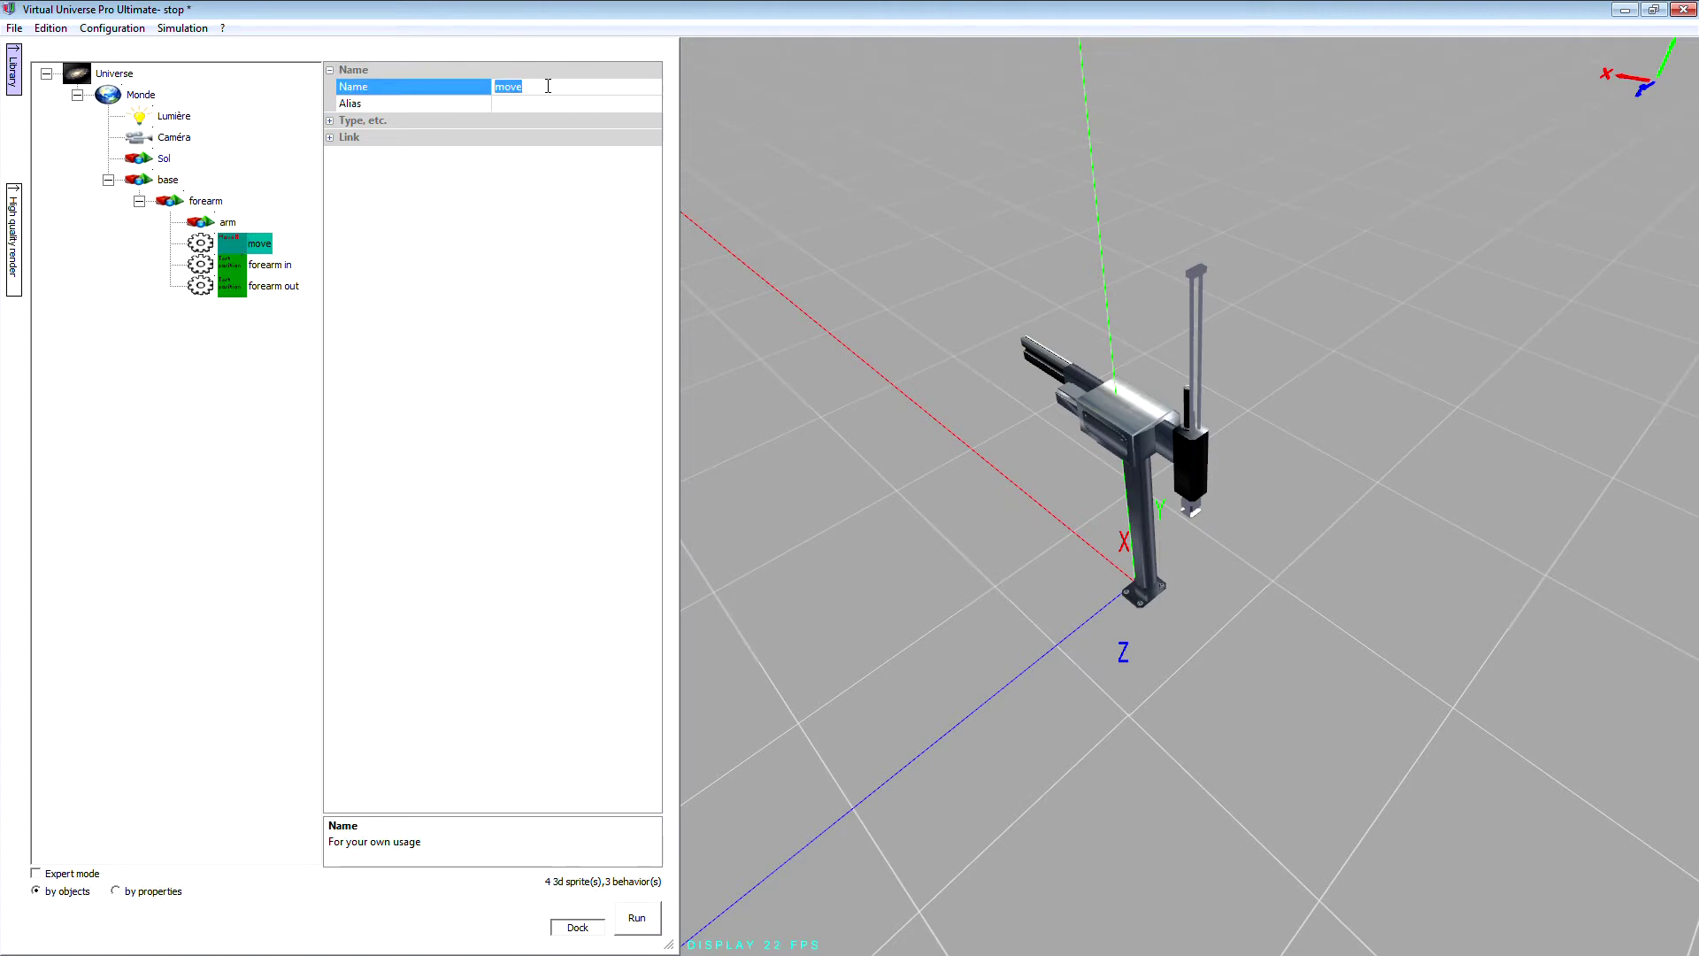
{"action": "type", "text": "output forearm"}
{"action": "key", "text": "Return"}
{"action": "left_click", "coordinate": [893, 666]}
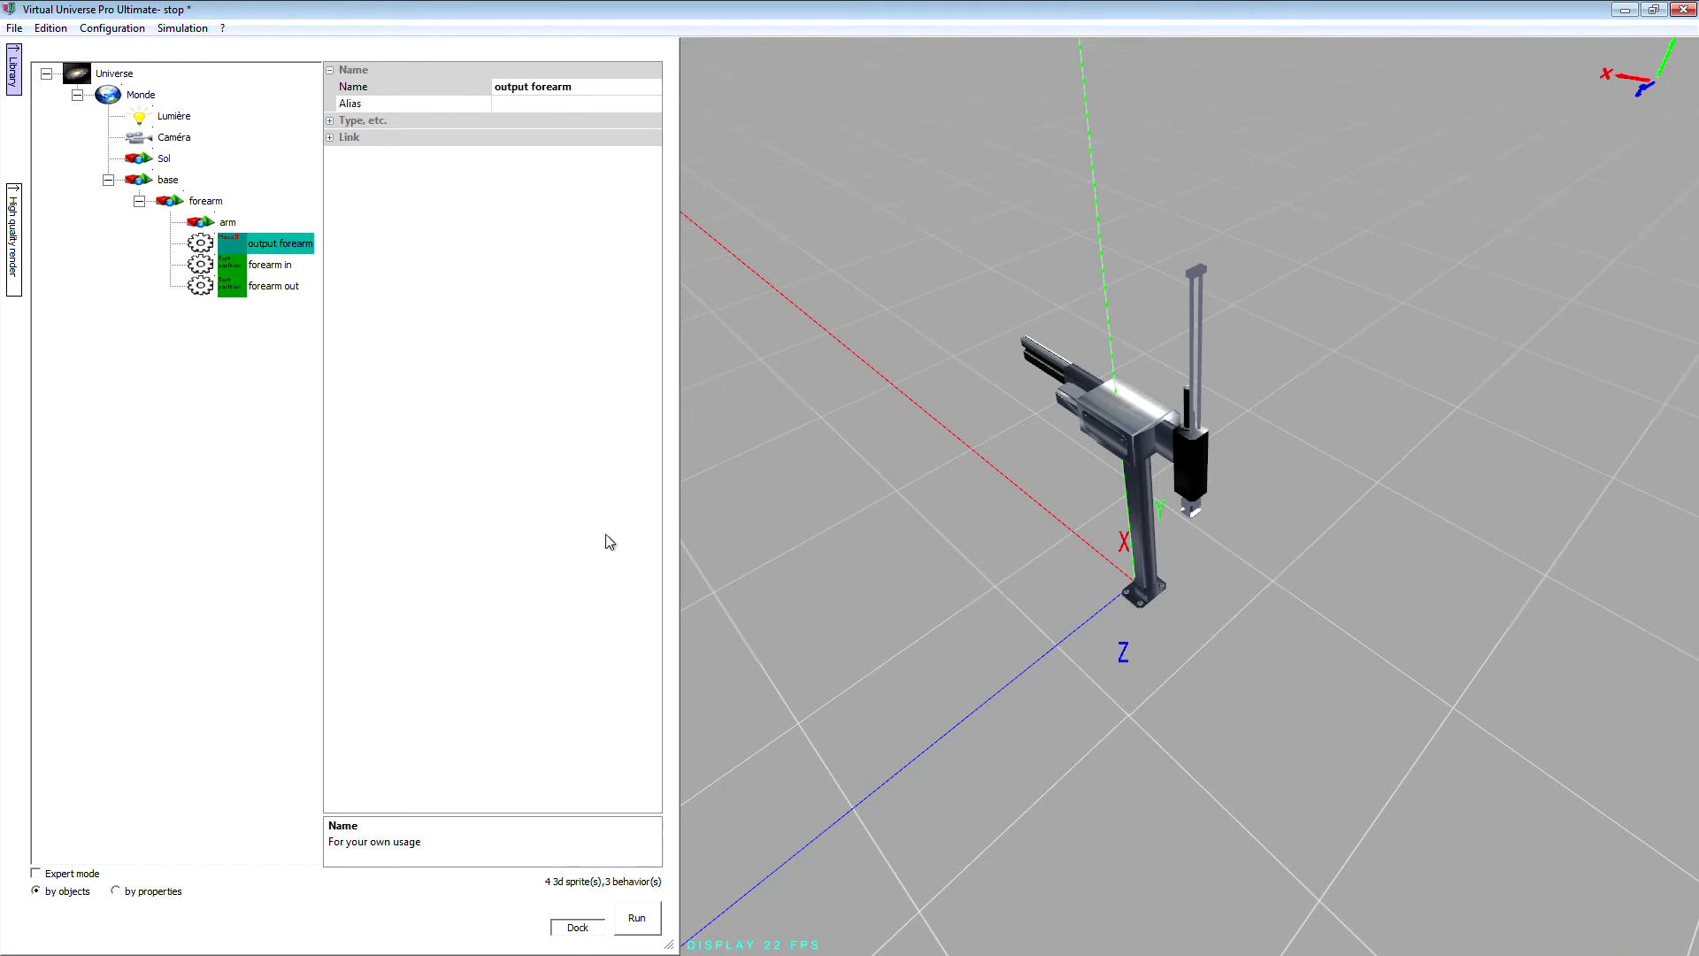
Give the arm a Y move to maximum -797.723 with a 1 s travel time.
{"action": "left_click", "coordinate": [226, 222]}
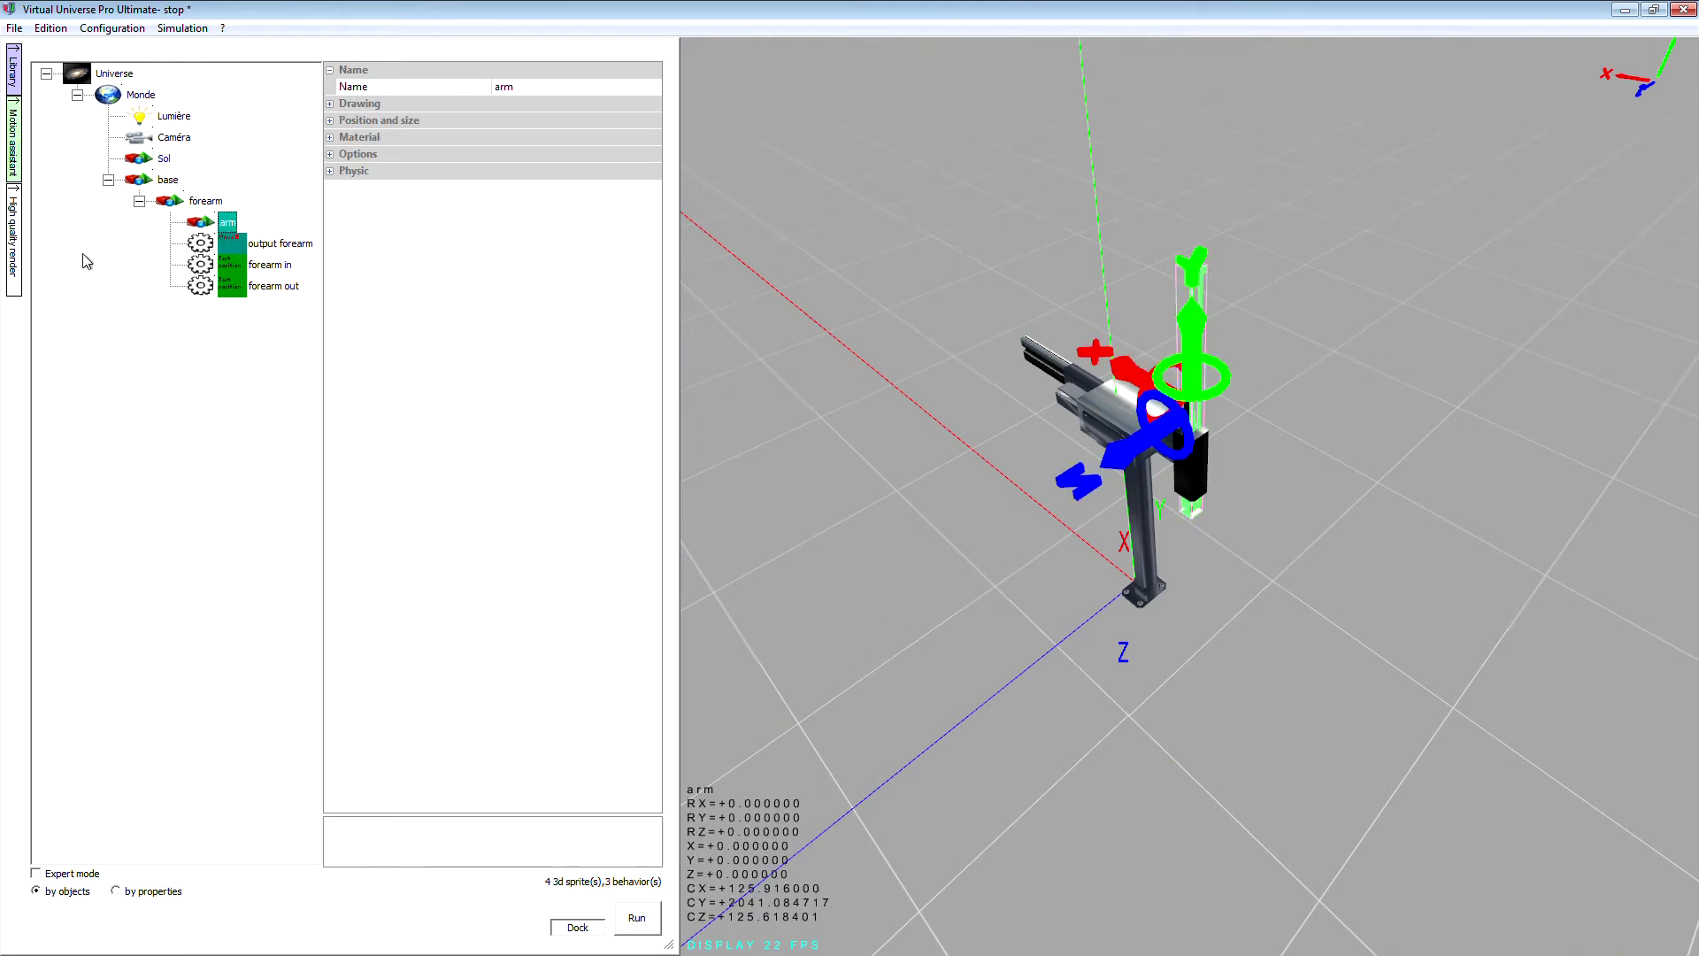
{"action": "left_click", "coordinate": [14, 139]}
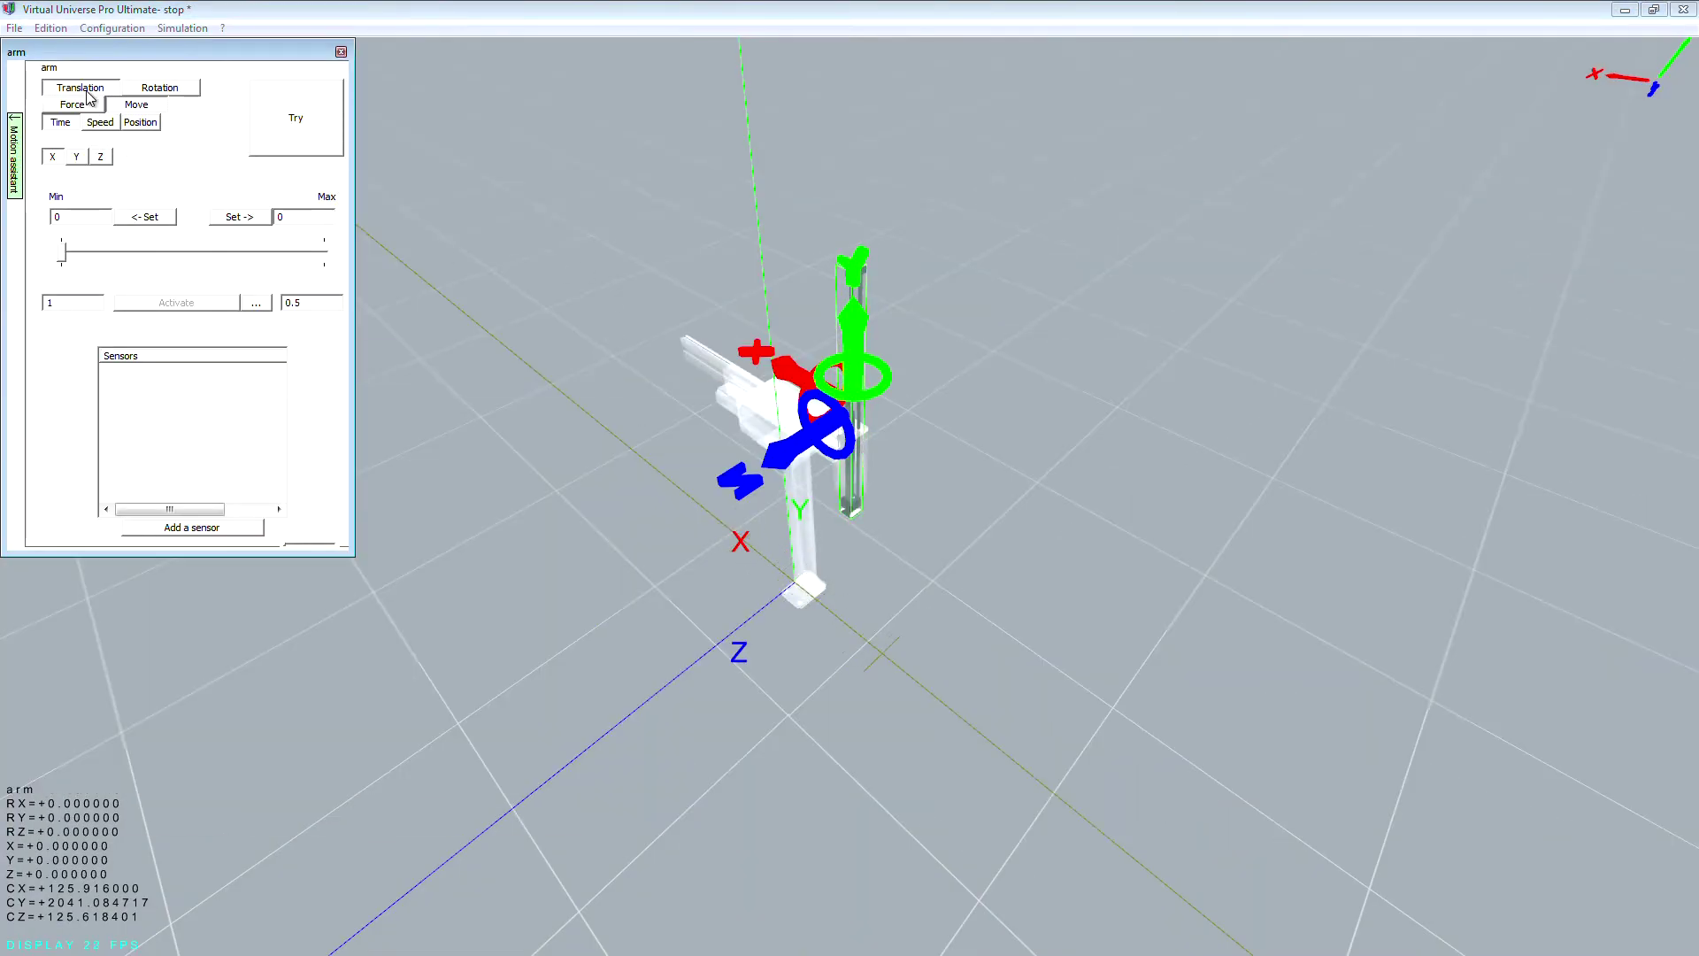
{"action": "left_click", "coordinate": [76, 157]}
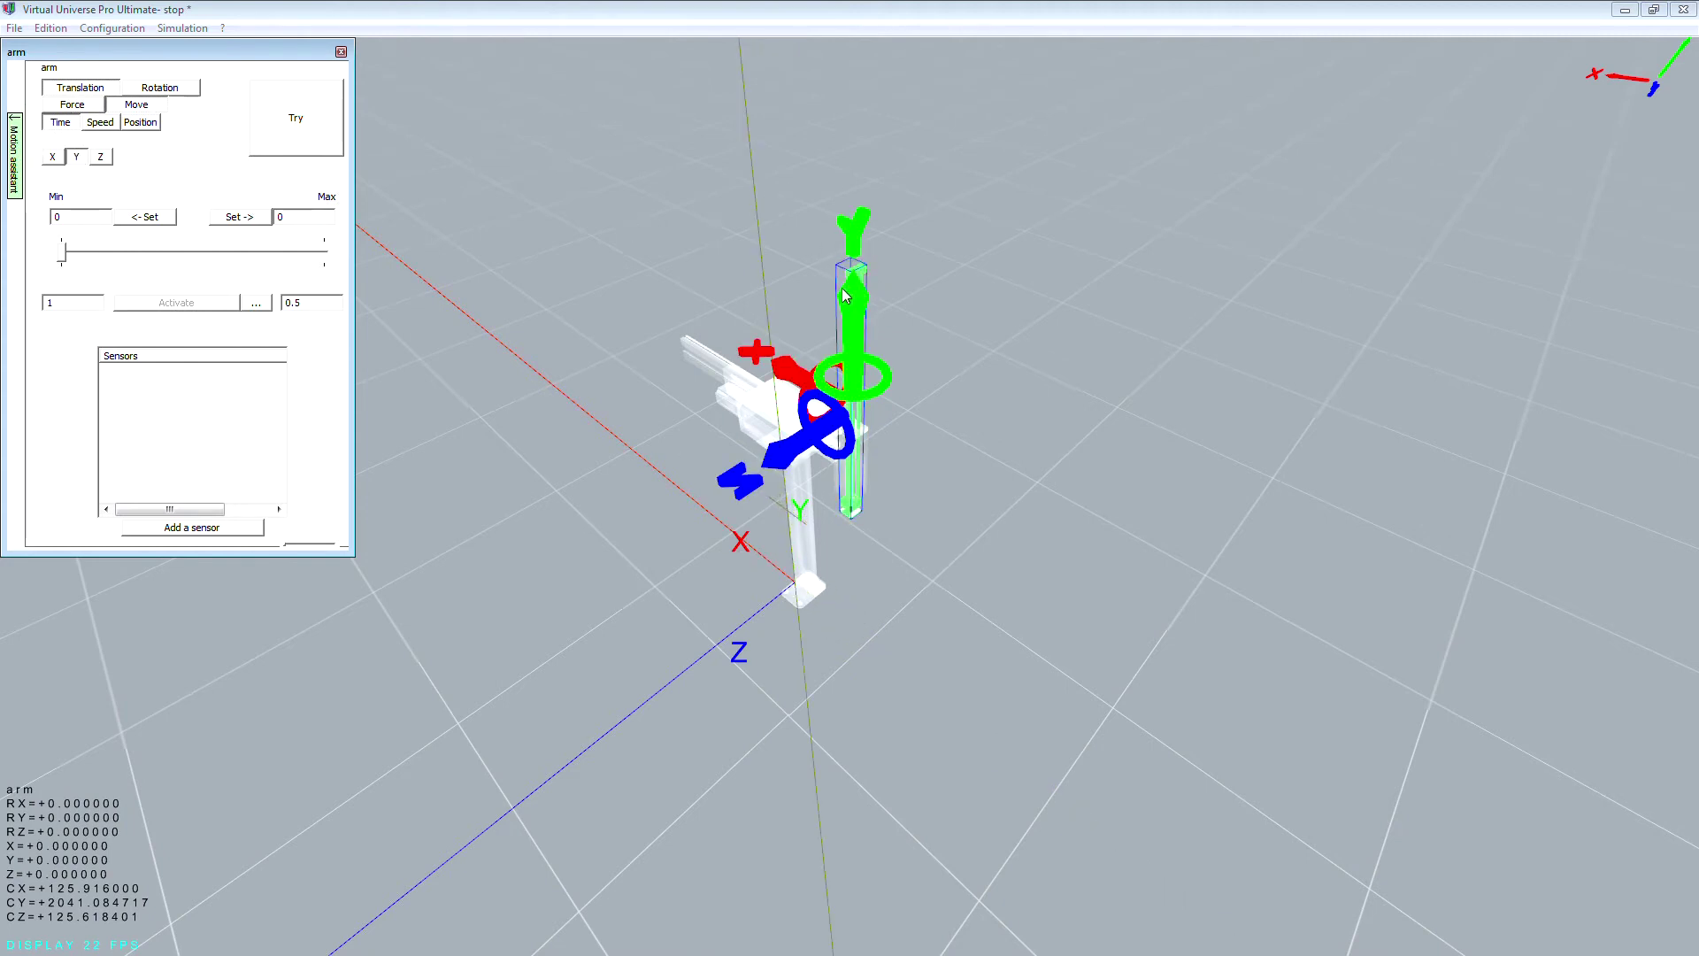
{"action": "left_click_drag", "start_coordinate": [852, 292], "coordinate": [841, 342]}
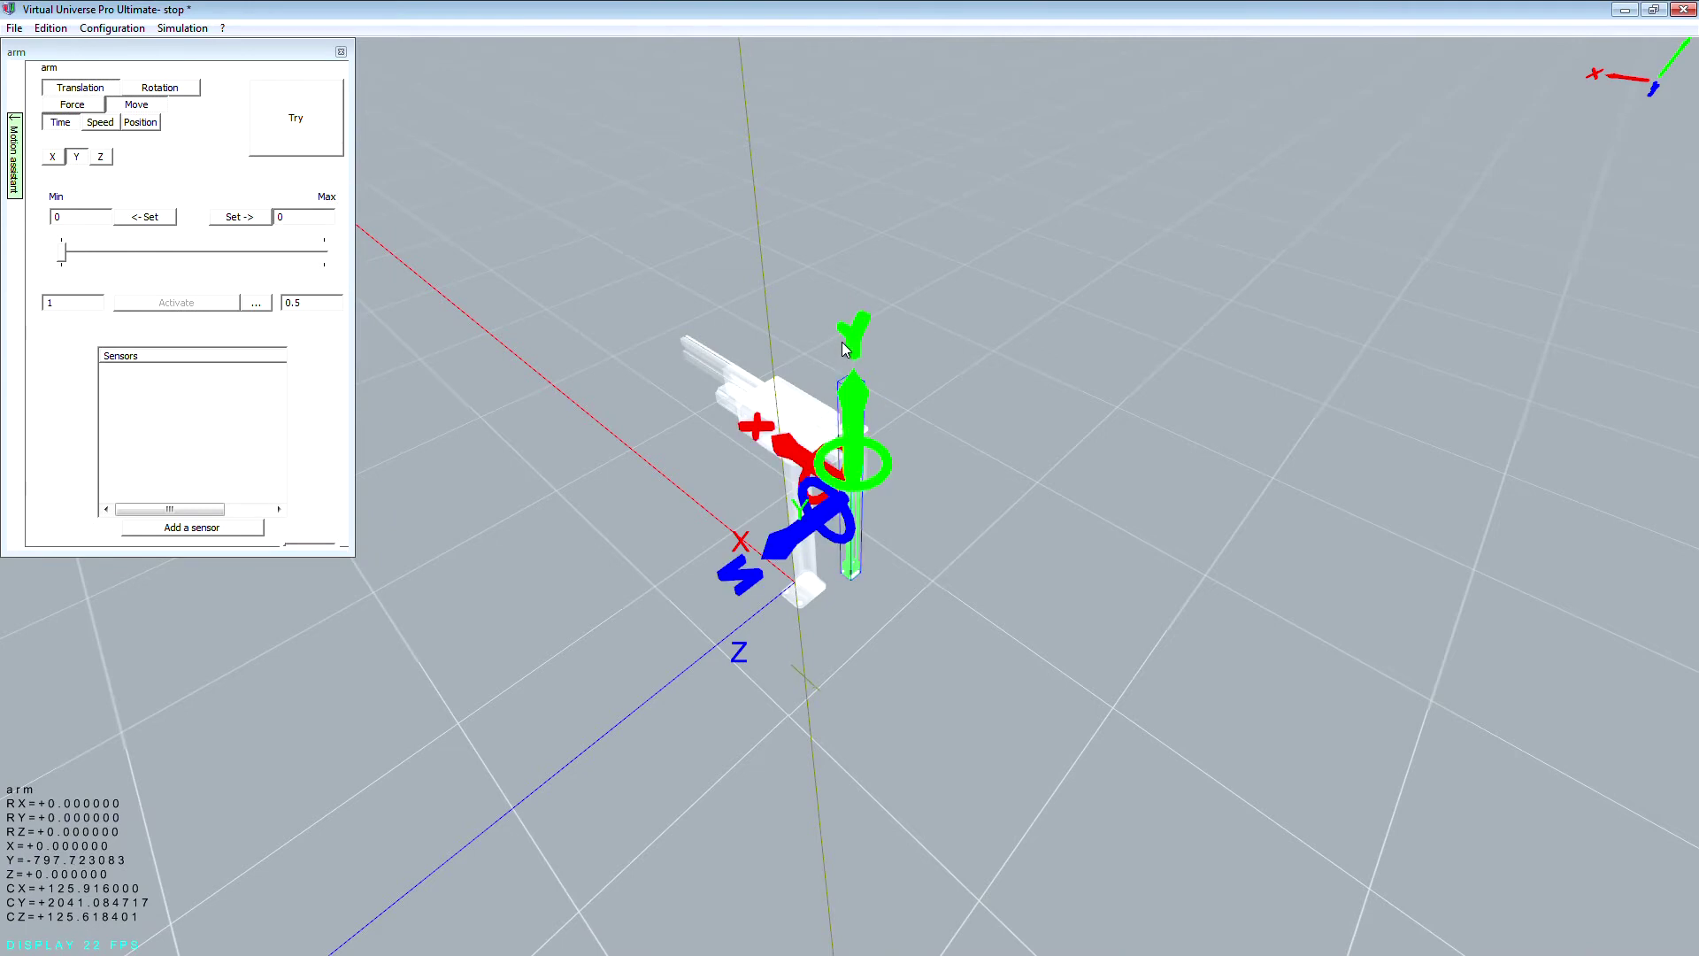
{"action": "left_click", "coordinate": [238, 217]}
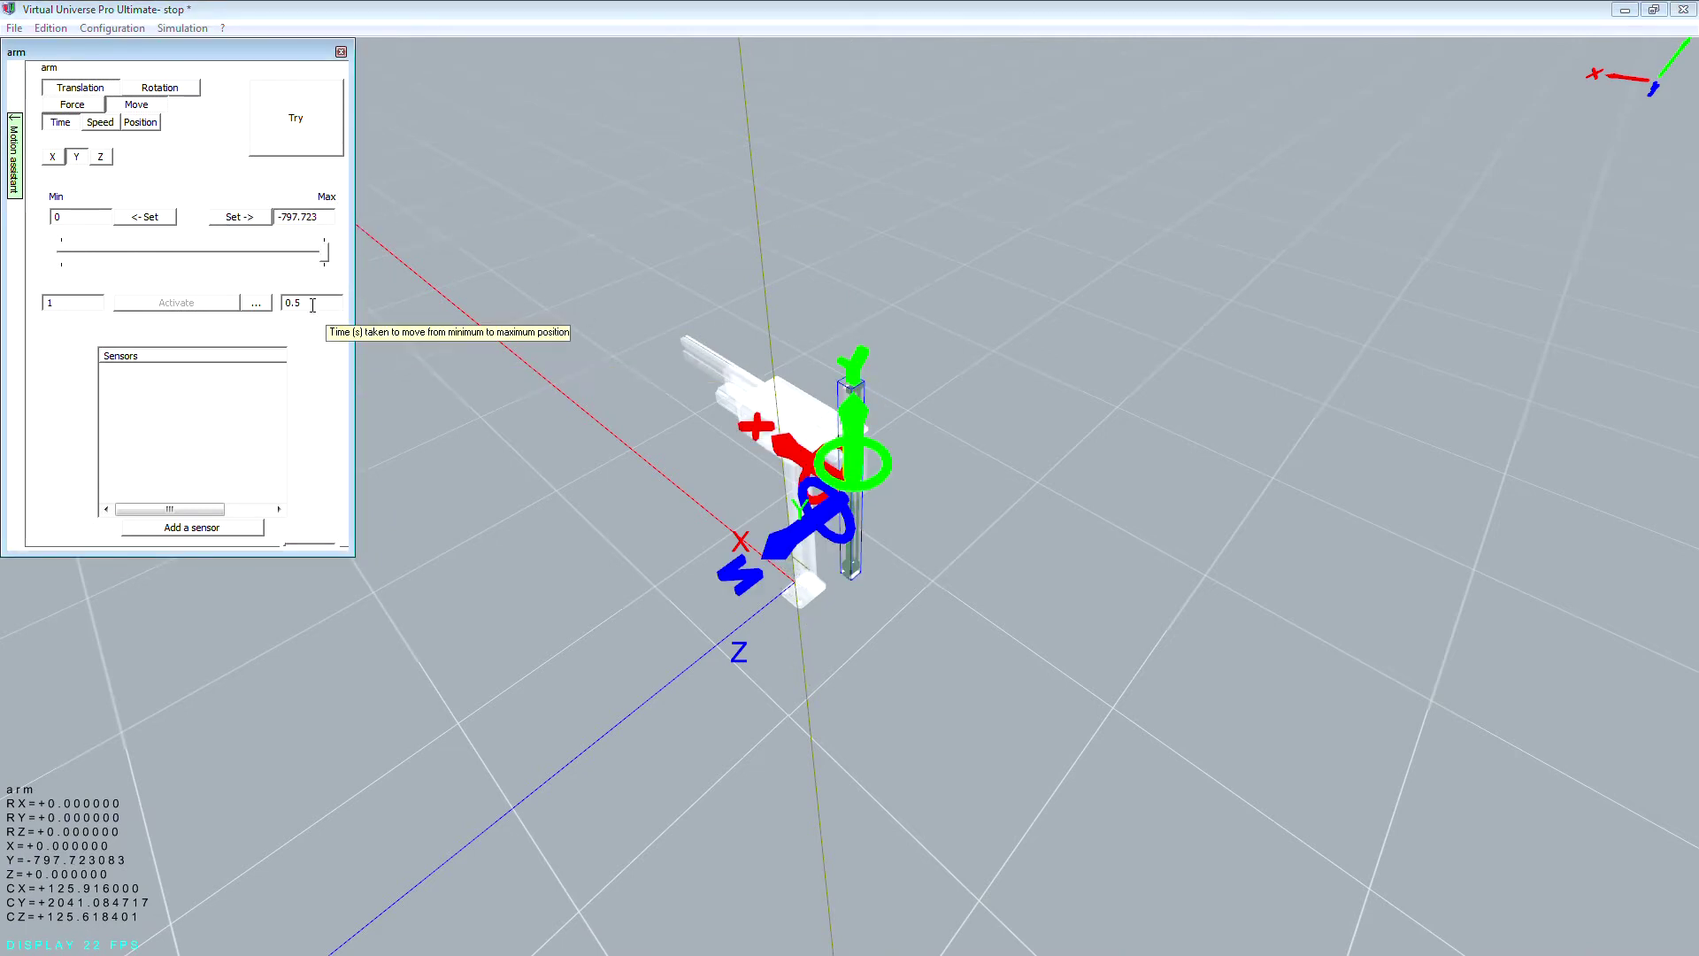
{"action": "left_click", "coordinate": [318, 320]}
{"action": "left_click", "coordinate": [298, 352]}
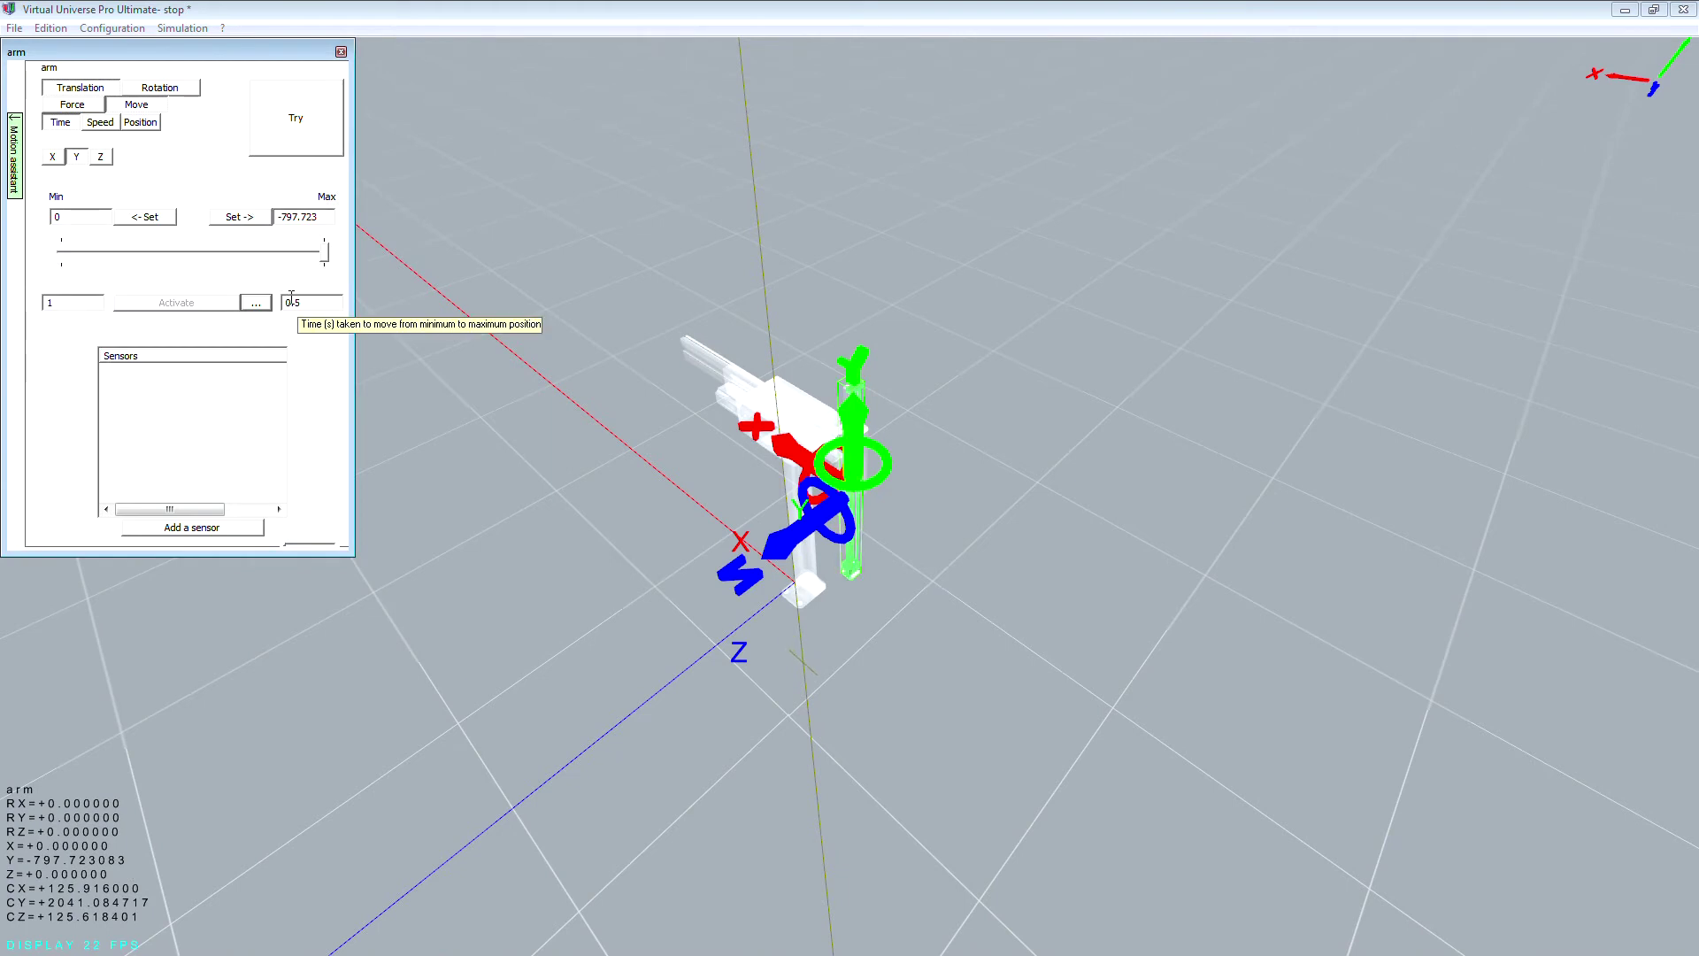
{"action": "type", "text": "1"}
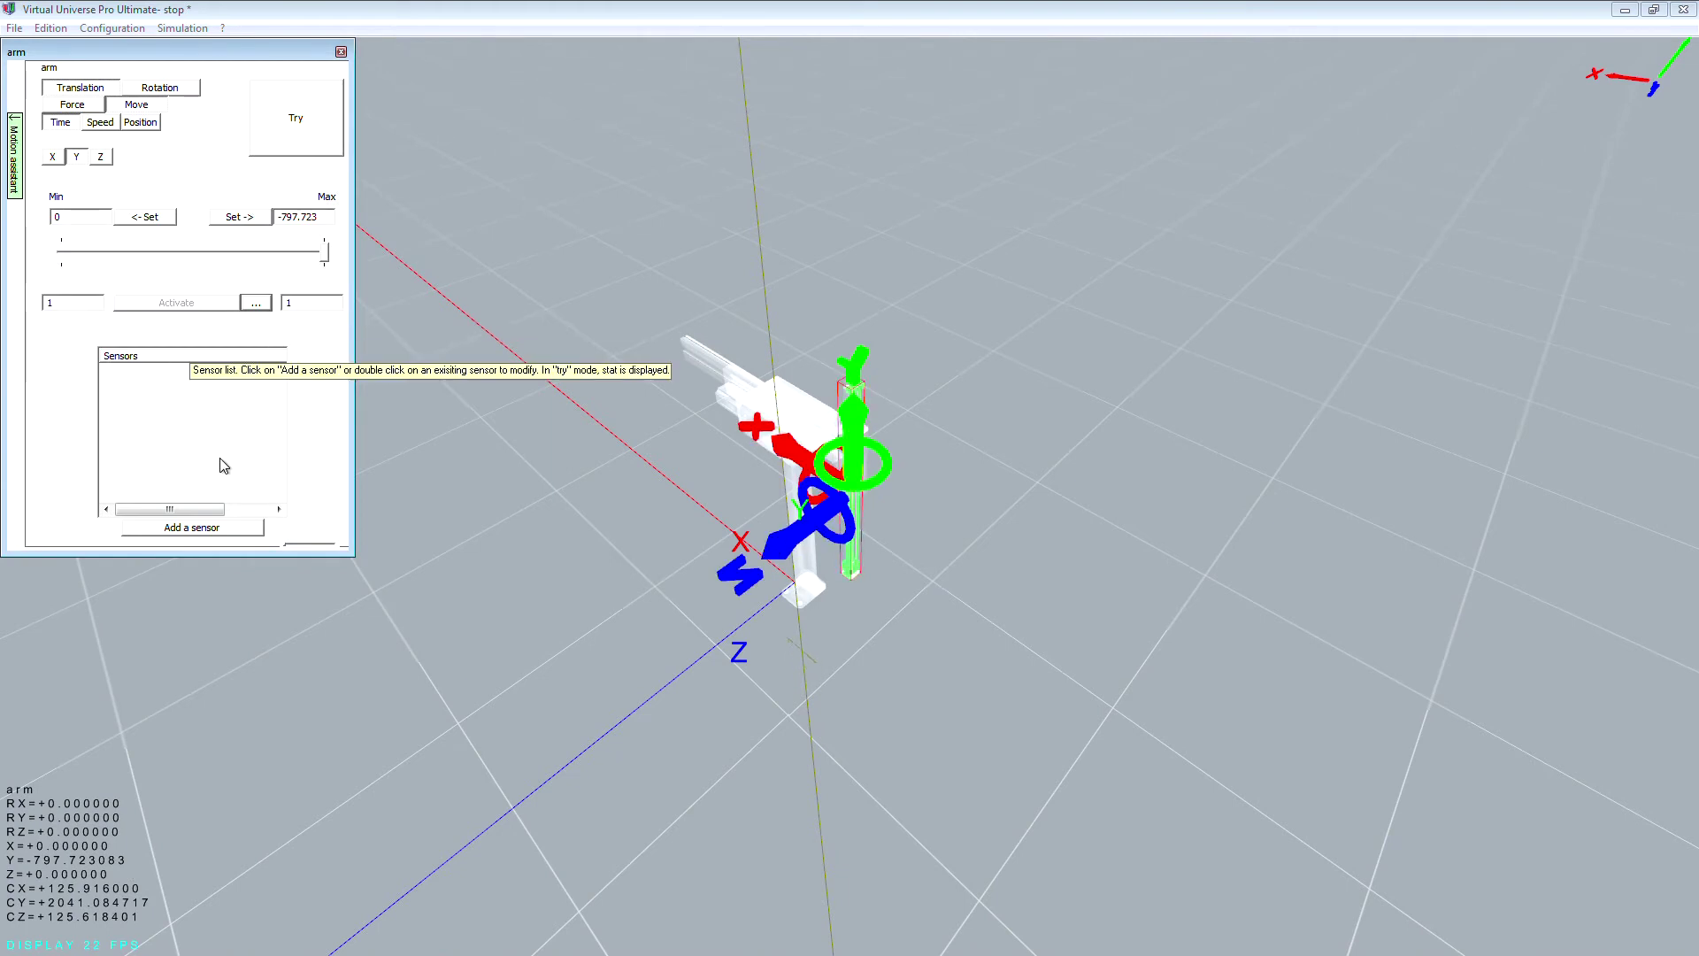
Trial-run the arm down and back up, then start a new sensor named arm.
{"action": "left_click", "coordinate": [284, 130]}
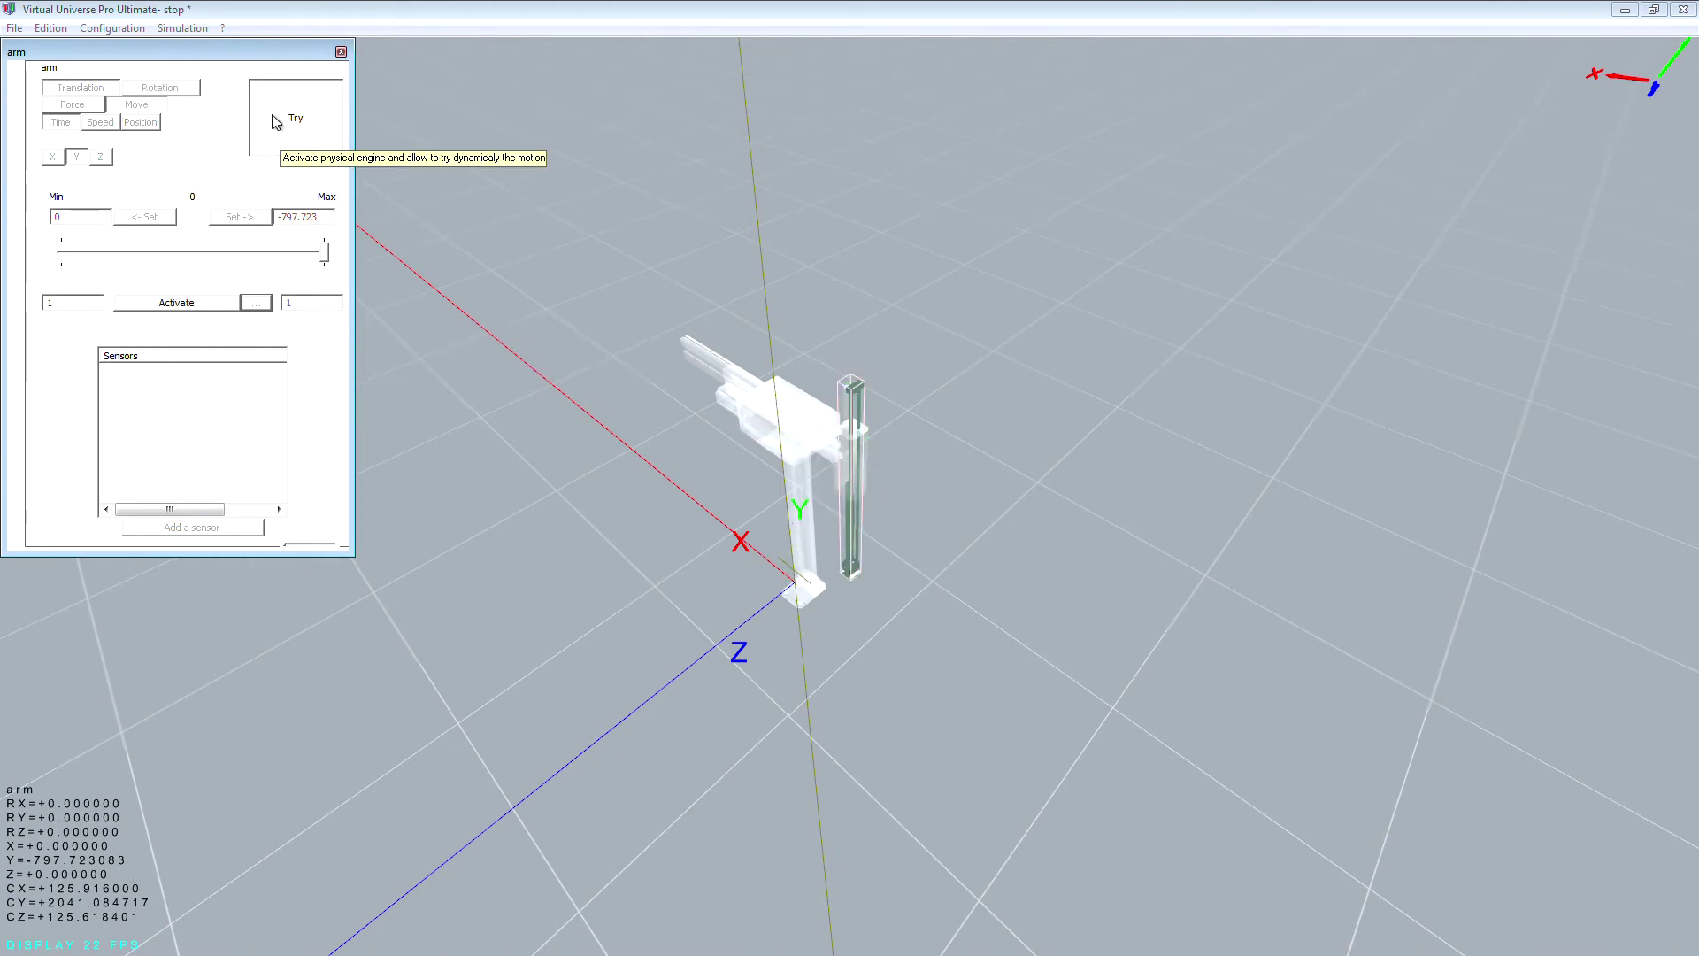
{"action": "left_click", "coordinate": [186, 302]}
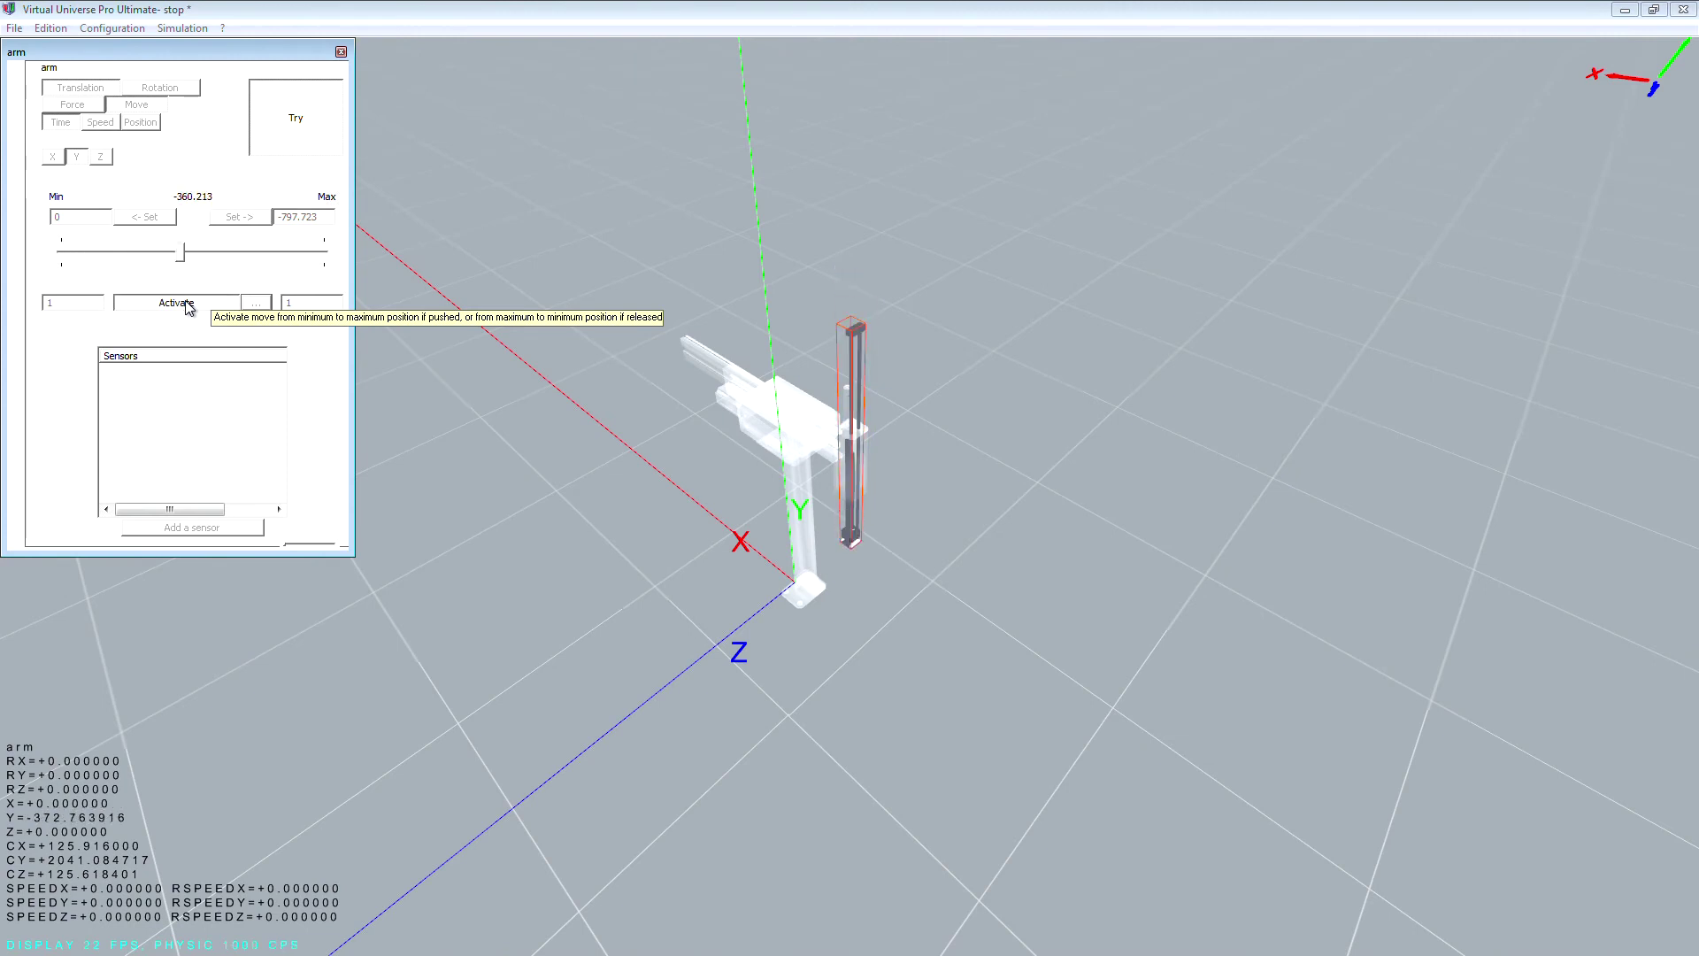
{"action": "left_click", "coordinate": [186, 302]}
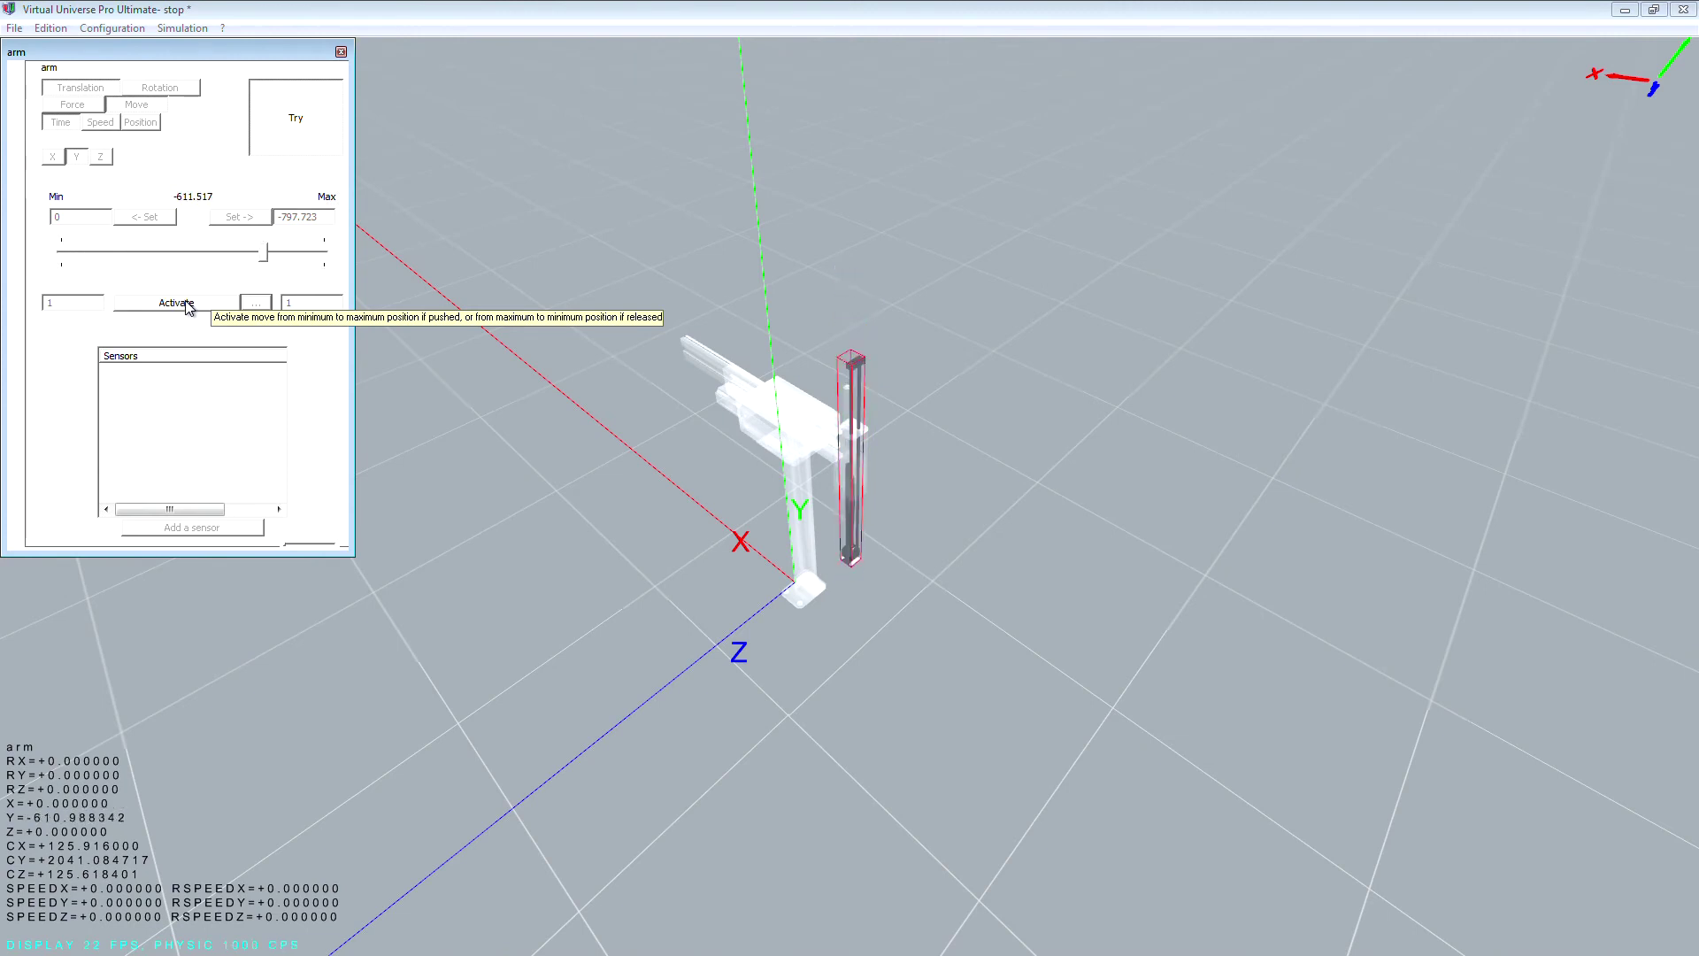
{"action": "left_click", "coordinate": [285, 133]}
{"action": "left_click", "coordinate": [174, 529]}
{"action": "type", "text": "arm top"}
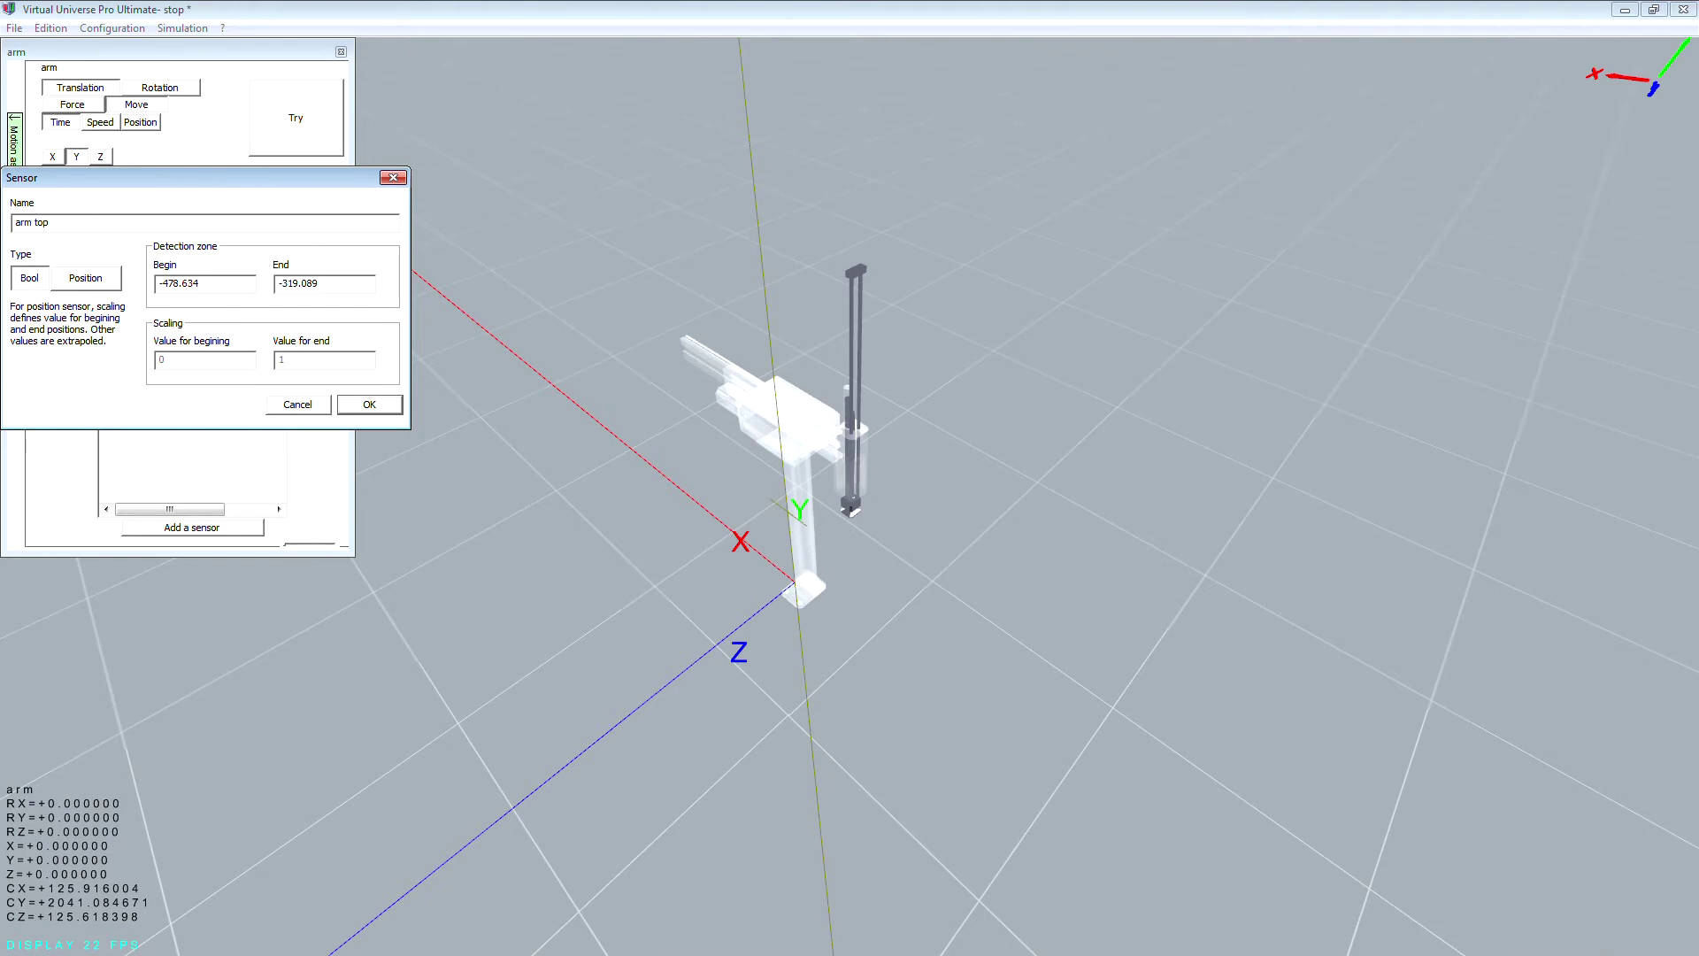
Confirm the arm top sensor with its zone from -111.681 to 13.2956.
{"action": "key", "text": "Return"}
{"action": "left_click_drag", "start_coordinate": [166, 279], "coordinate": [60, 280]}
{"action": "left_click_drag", "start_coordinate": [219, 280], "coordinate": [97, 280]}
Add an arm bottom sensor with its zone from -808.359 to -715.2.
{"action": "left_click", "coordinate": [210, 534]}
{"action": "type", "text": "arm bottom"}
{"action": "key", "text": "Return"}
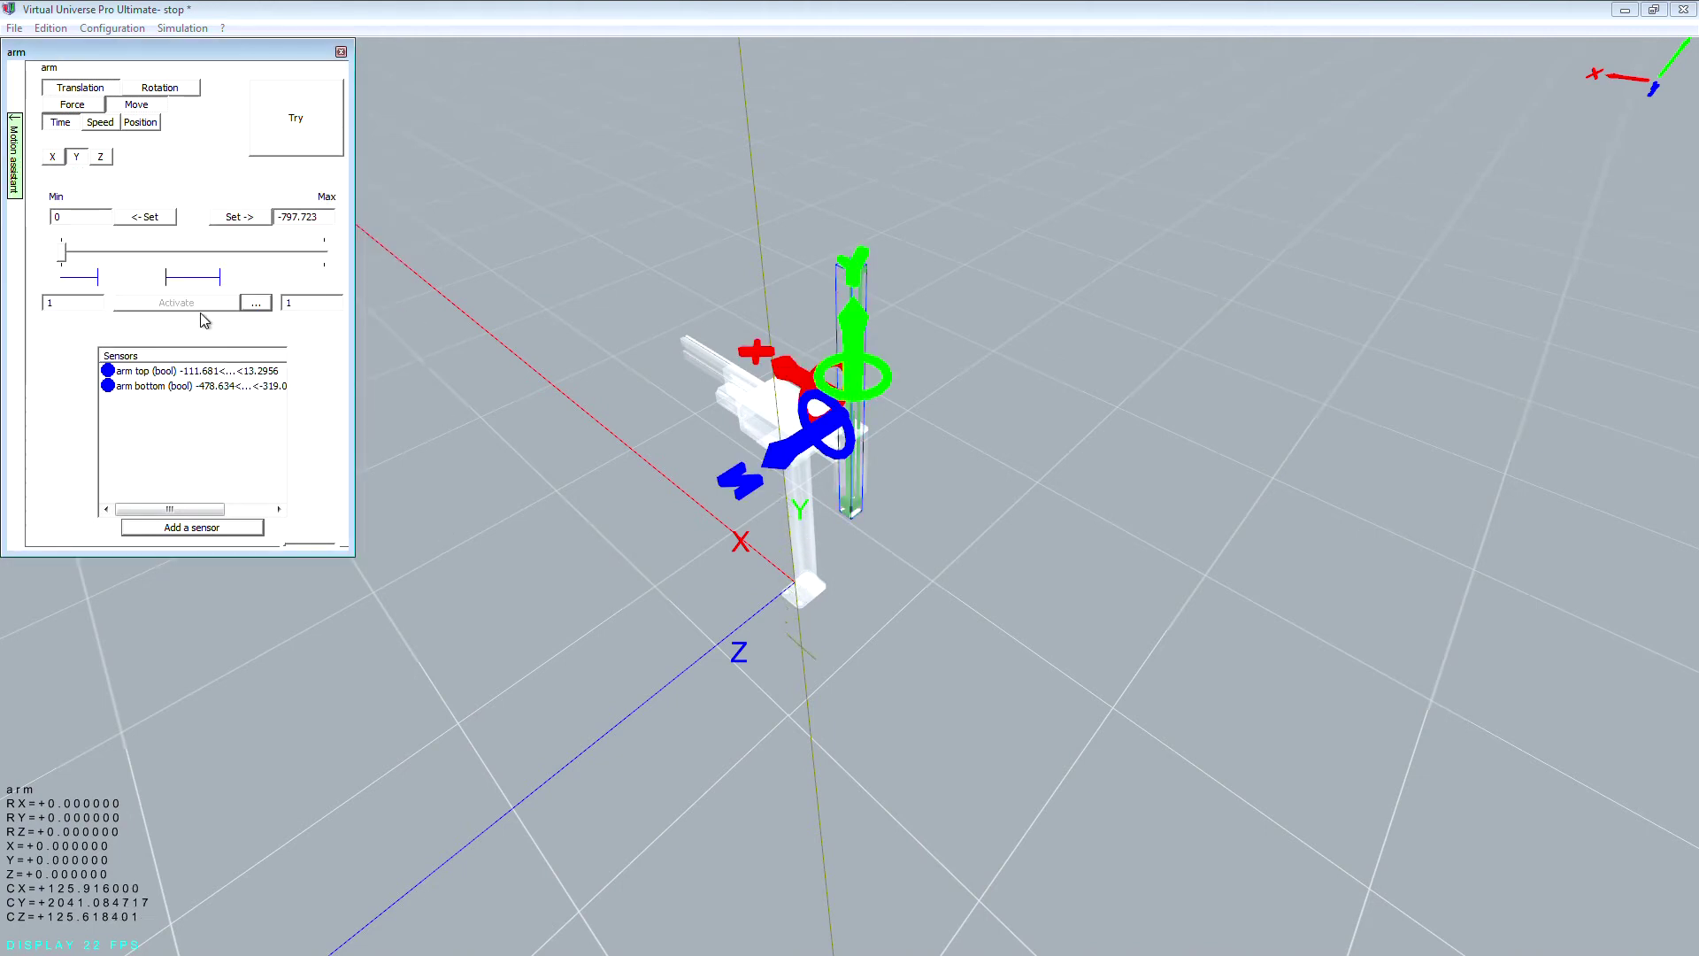
{"action": "left_click_drag", "start_coordinate": [221, 279], "coordinate": [329, 279]}
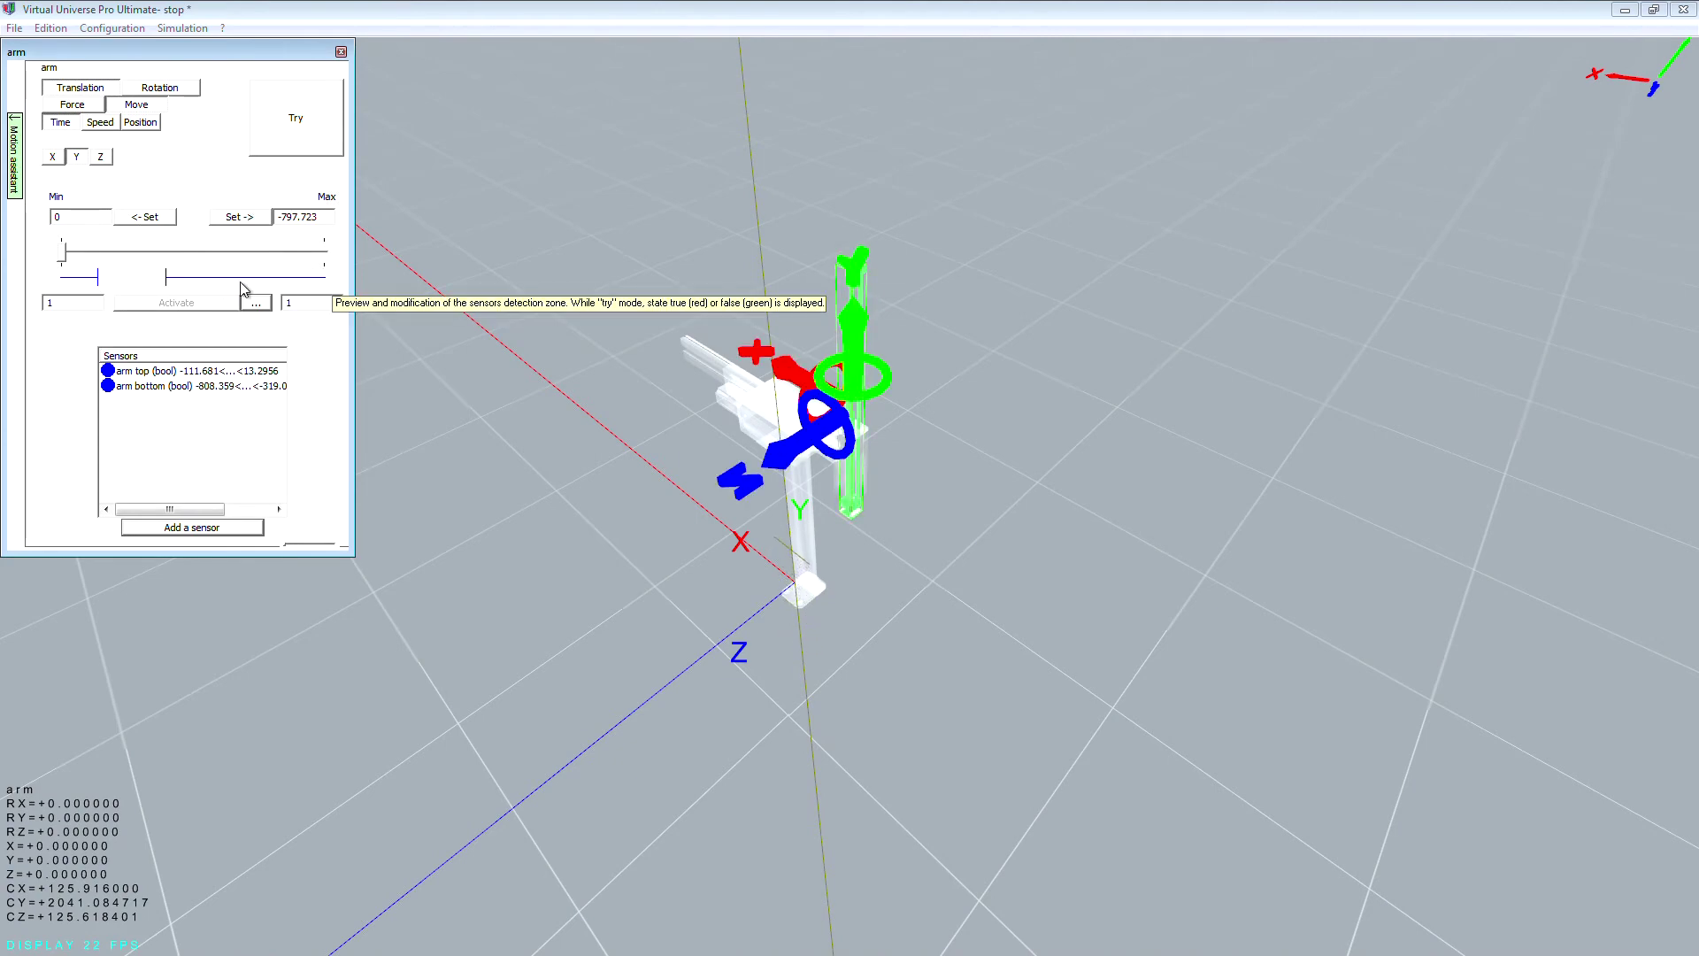
{"action": "left_click_drag", "start_coordinate": [168, 279], "coordinate": [298, 279]}
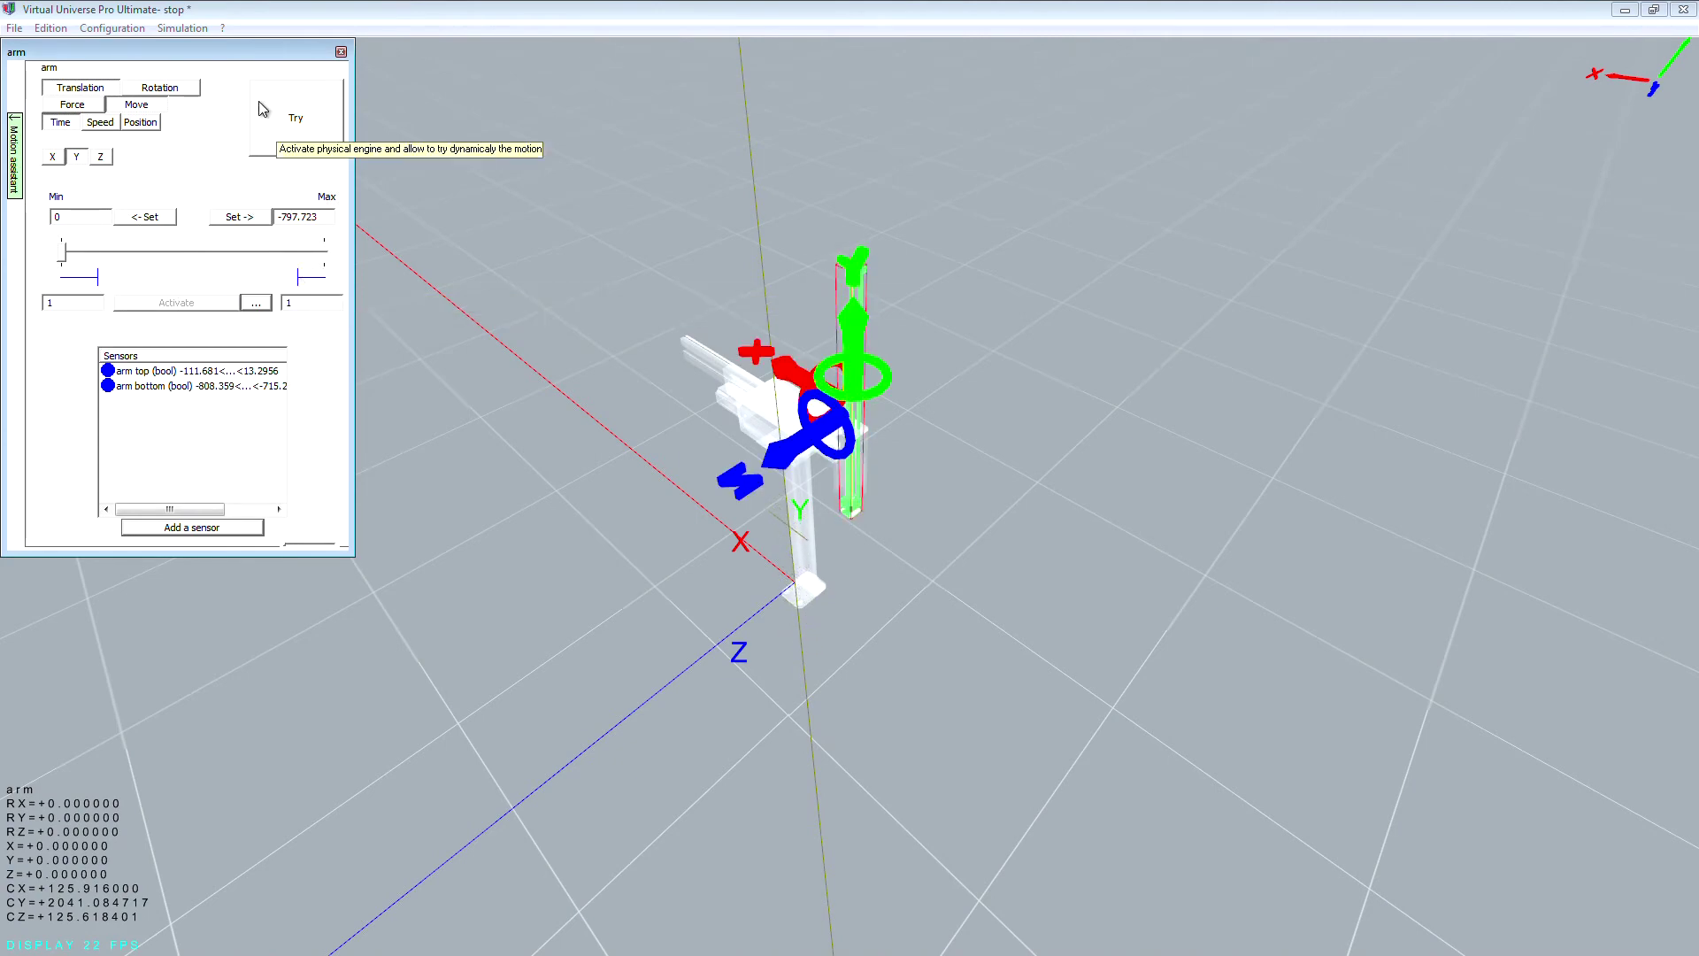
Trial-run the arm down and up to check both sensors.
{"action": "left_click", "coordinate": [288, 124]}
{"action": "left_click", "coordinate": [179, 304]}
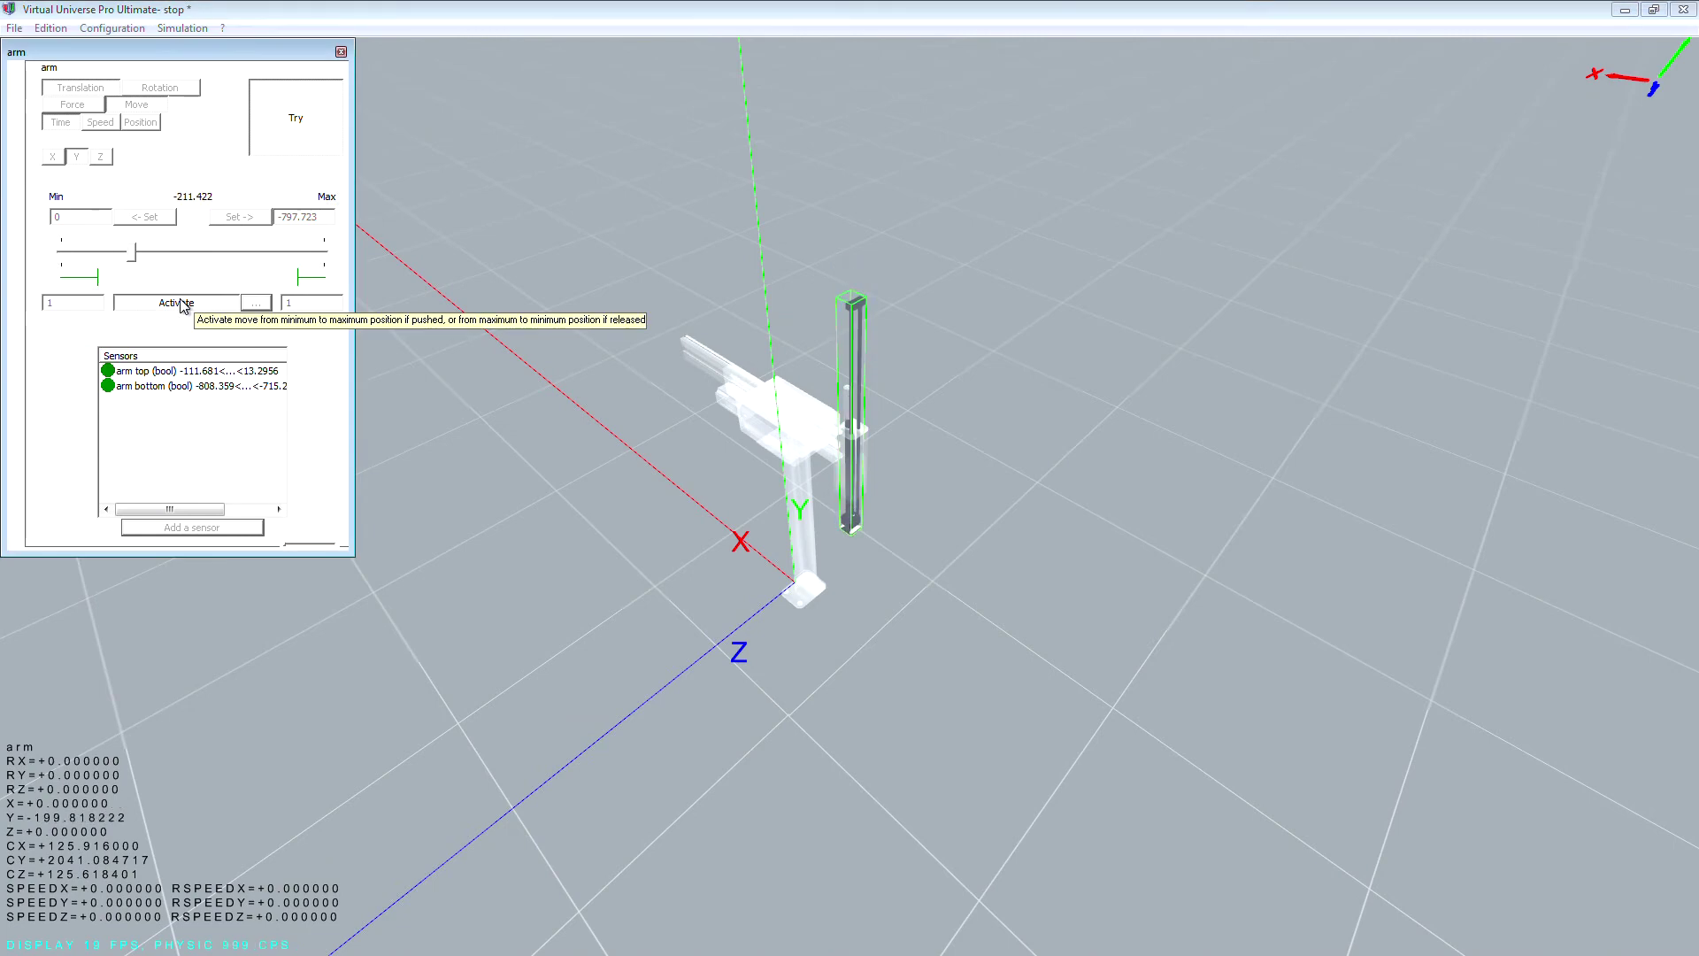
{"action": "left_click", "coordinate": [179, 303]}
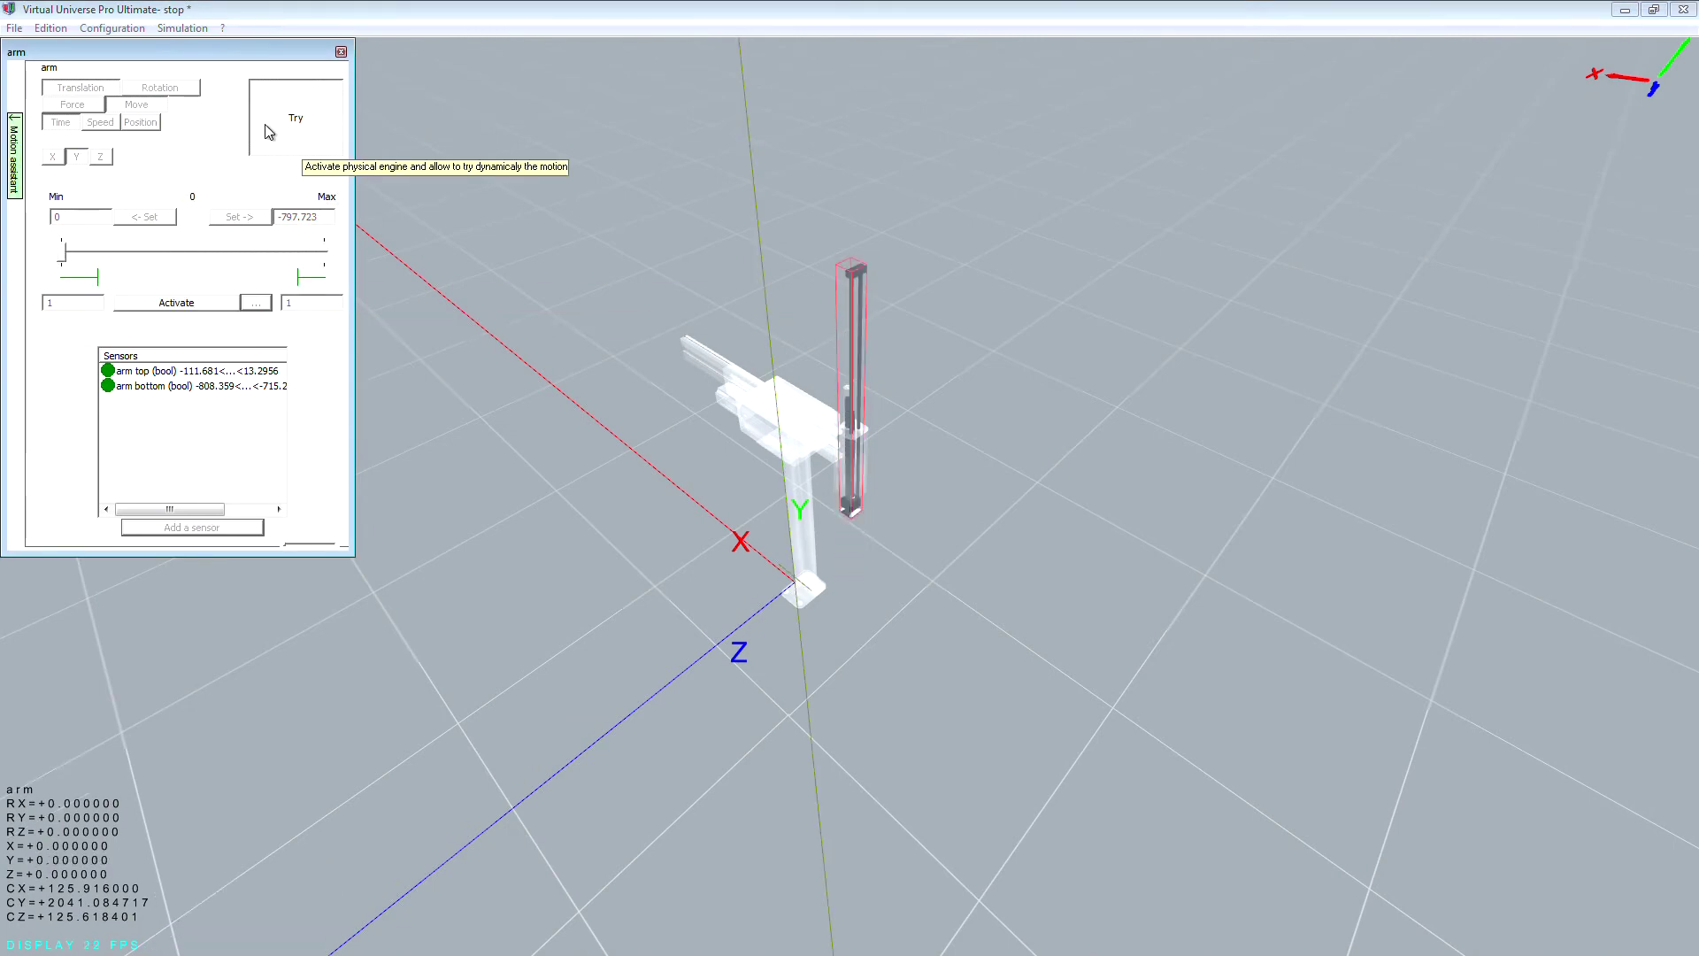
{"action": "left_click", "coordinate": [297, 129]}
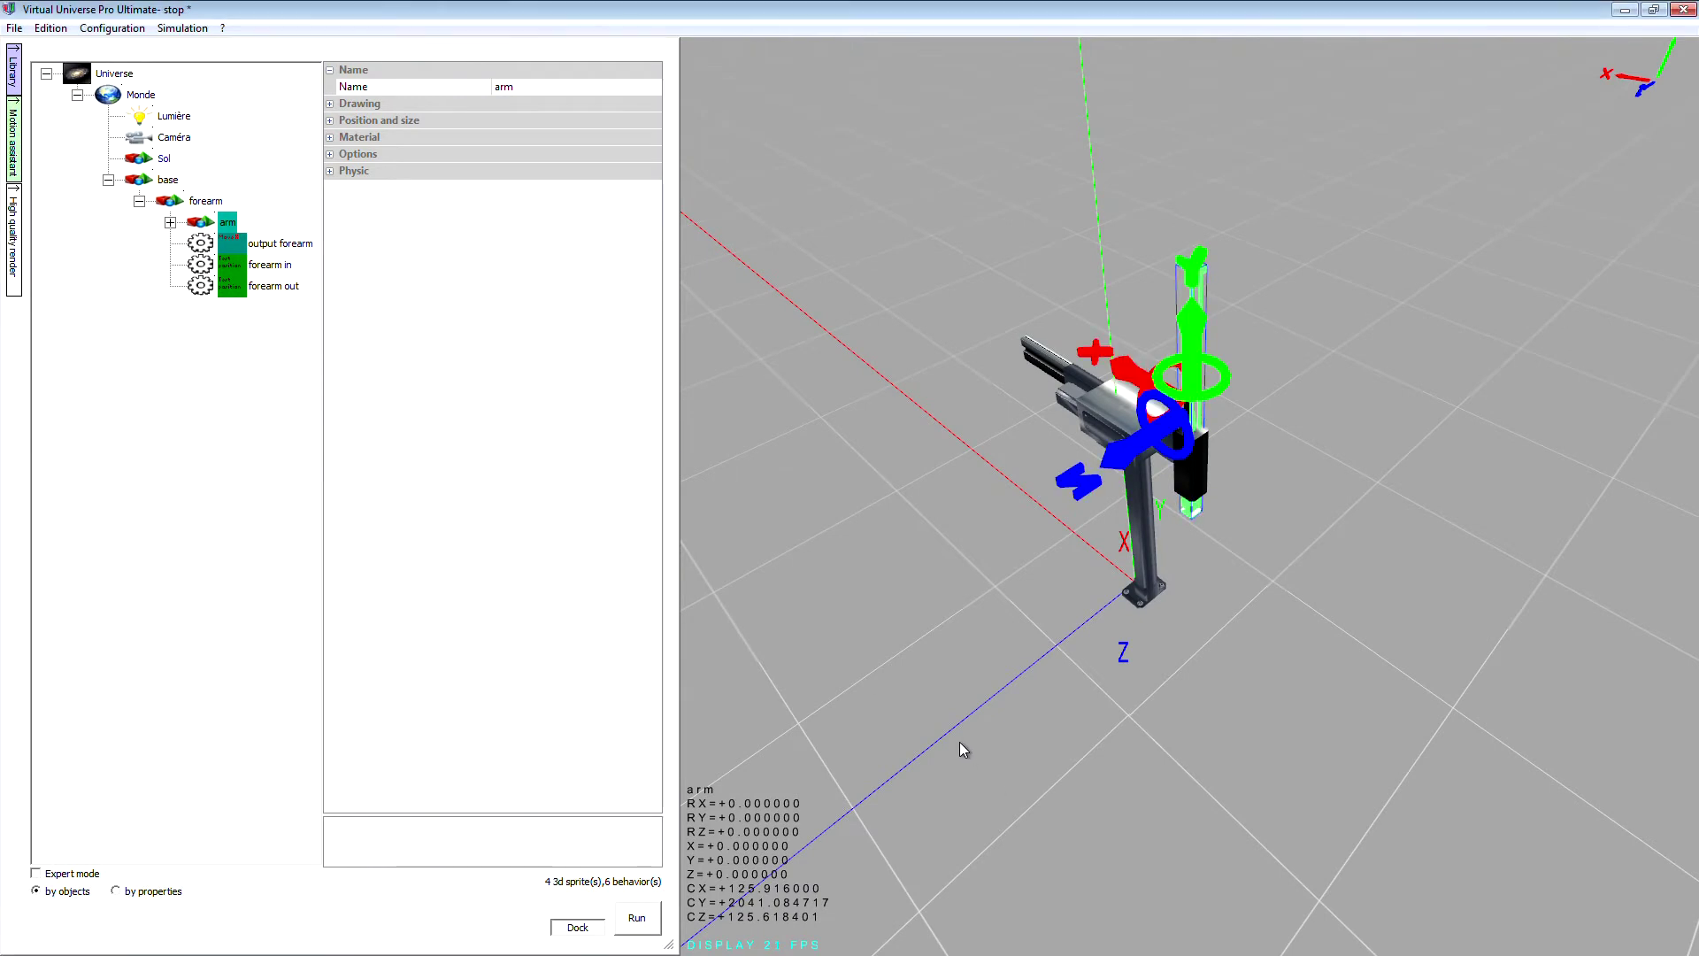
Save the robot arm scene as test.vu in the tuto folder.
{"action": "key", "text": "ctrl+s"}
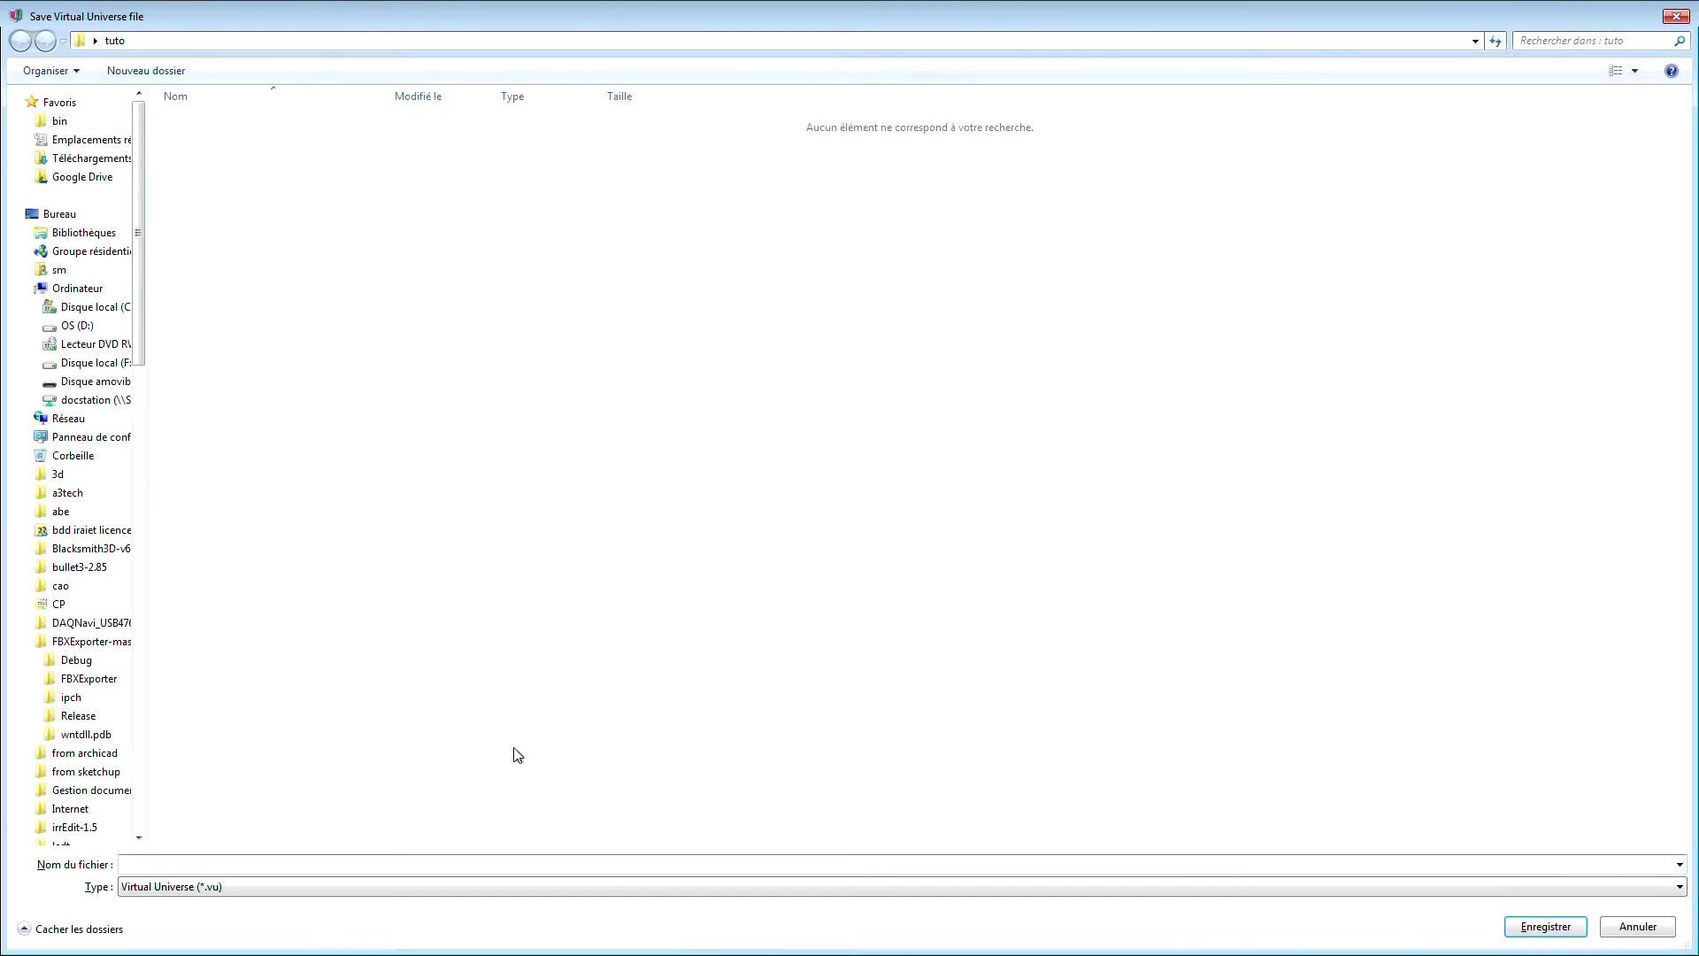
{"action": "key", "text": "Return"}
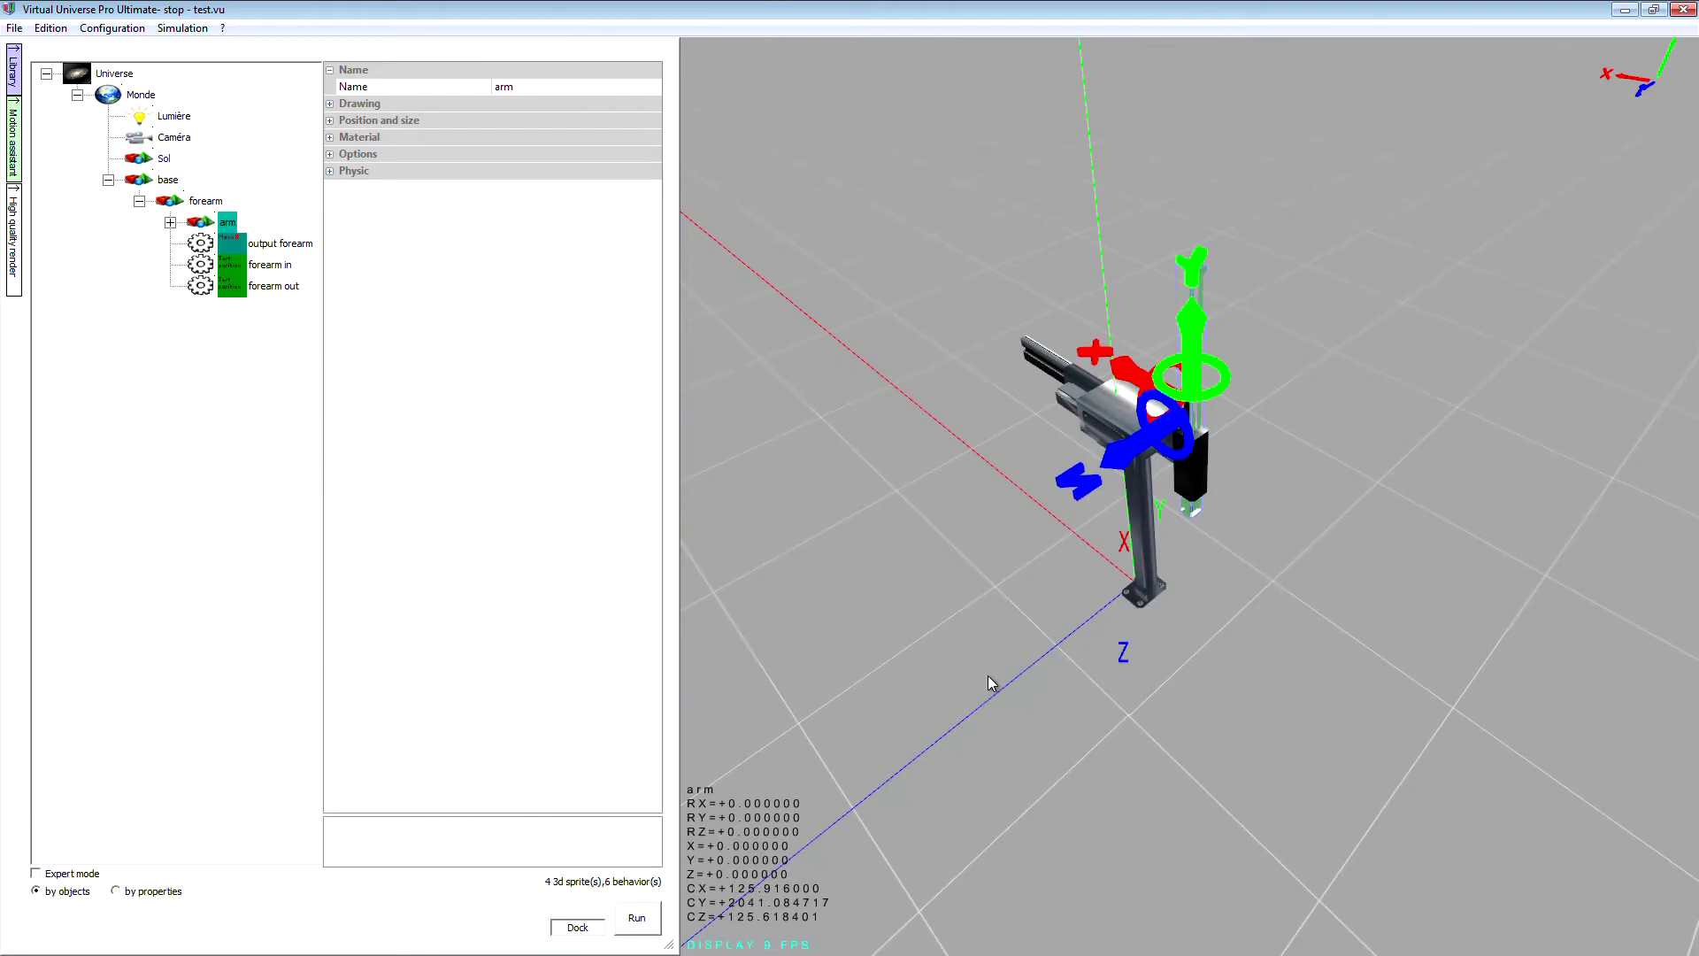
Expand arm in the tree to show move, arm top and arm bottom, orbiting the robot view.
{"action": "left_click", "coordinate": [170, 222]}
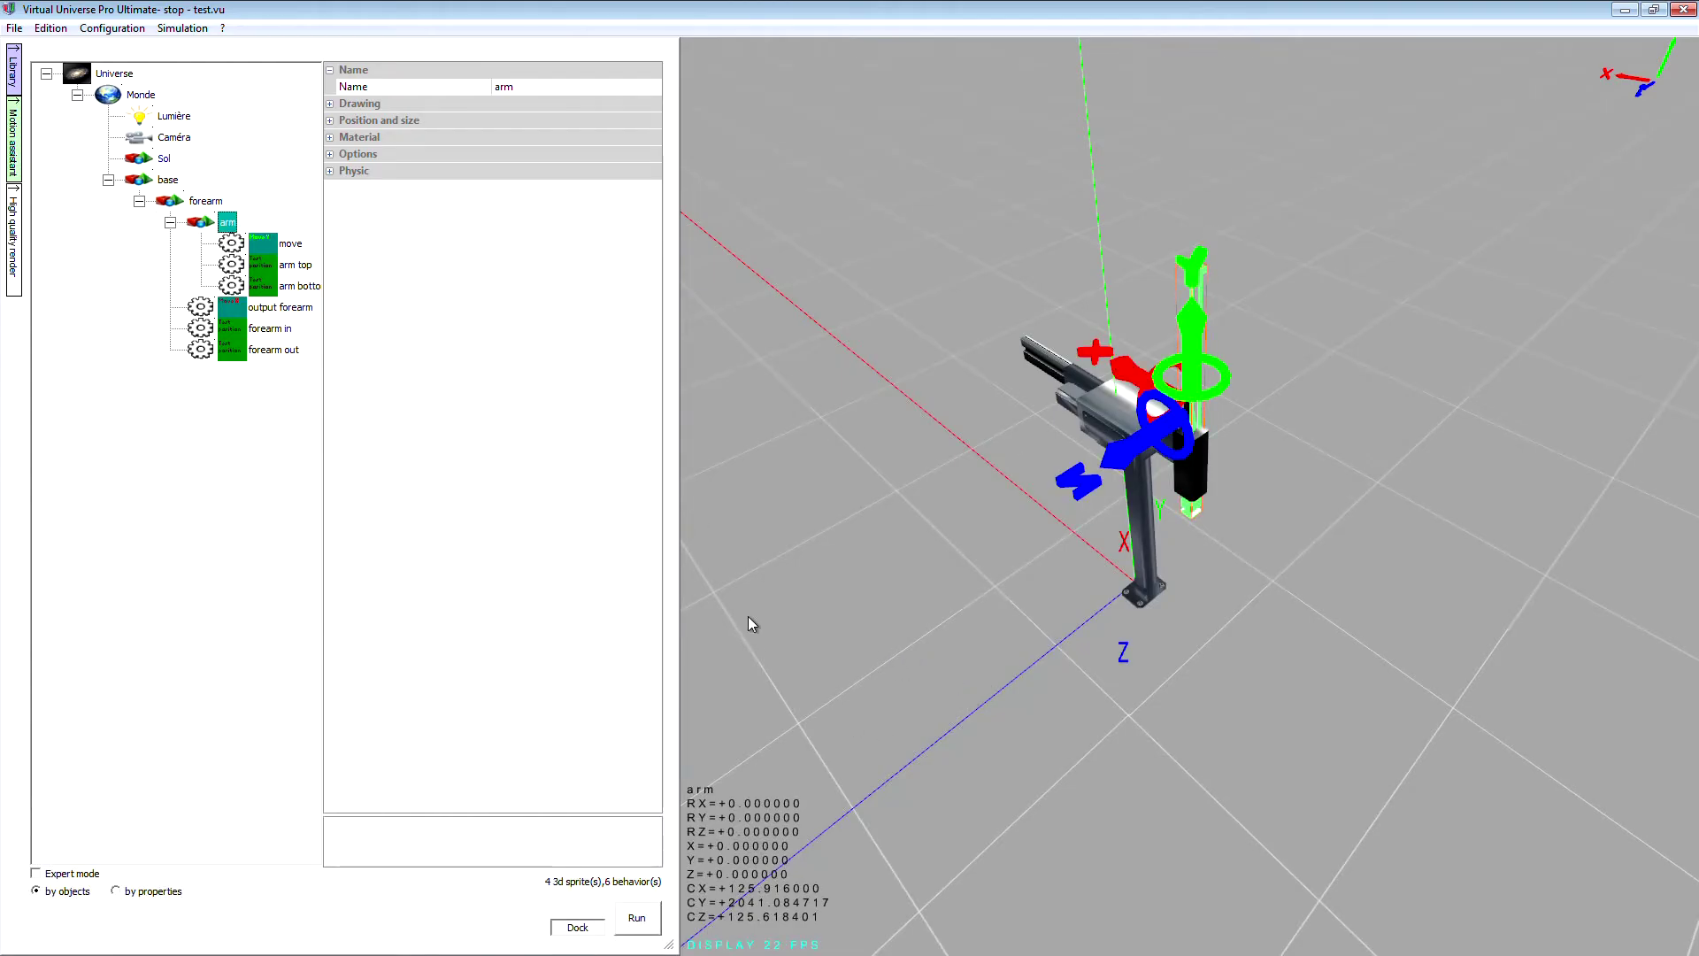
{"action": "left_click_drag", "start_coordinate": [978, 687], "coordinate": [943, 703]}
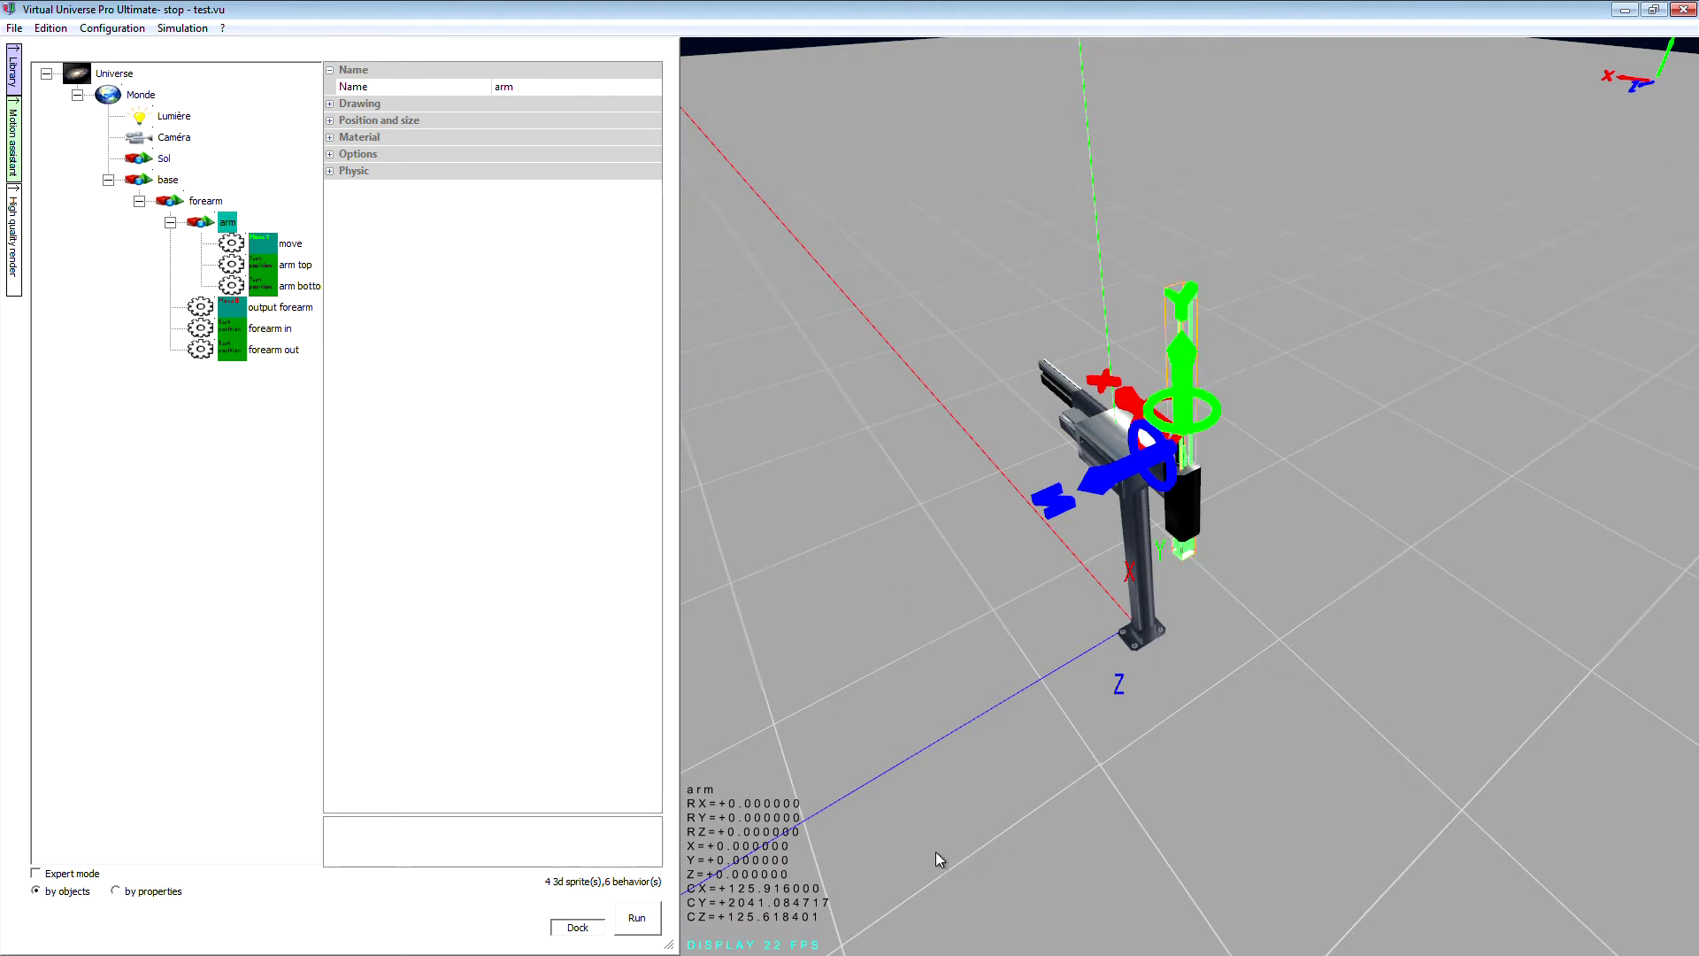
{"action": "left_click_drag", "start_coordinate": [1006, 840], "coordinate": [991, 786]}
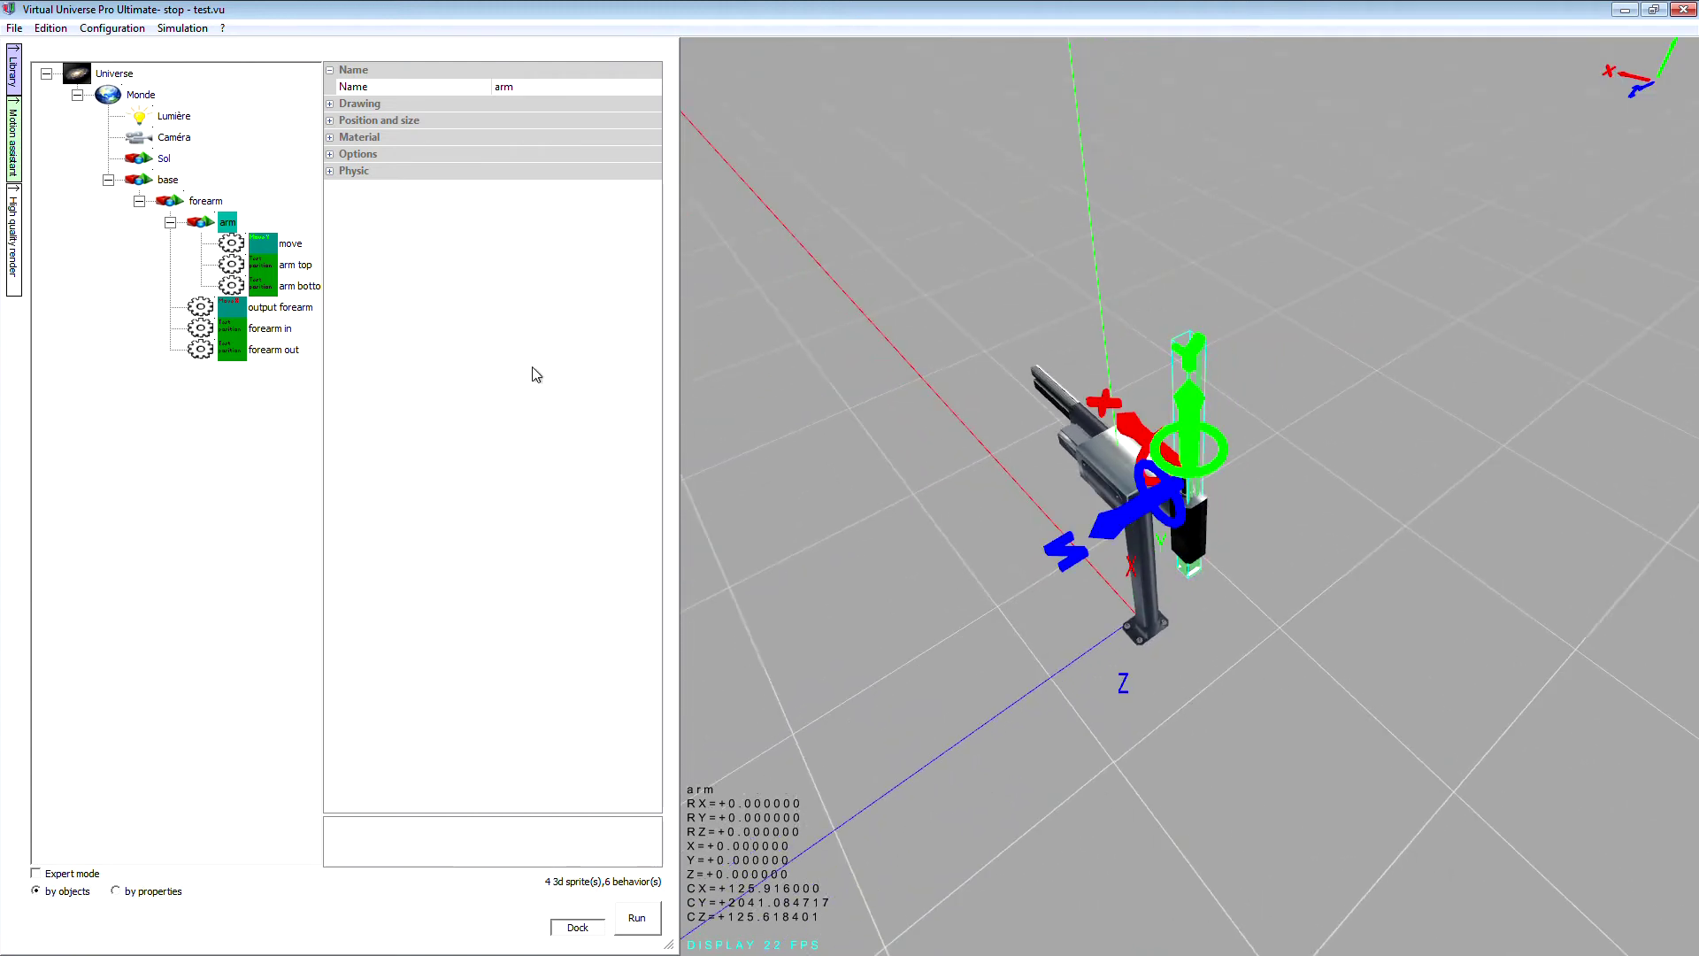
Add HMI #1 to the Monde world and place a single blue push button in its layout.
{"action": "right_click", "coordinate": [139, 98]}
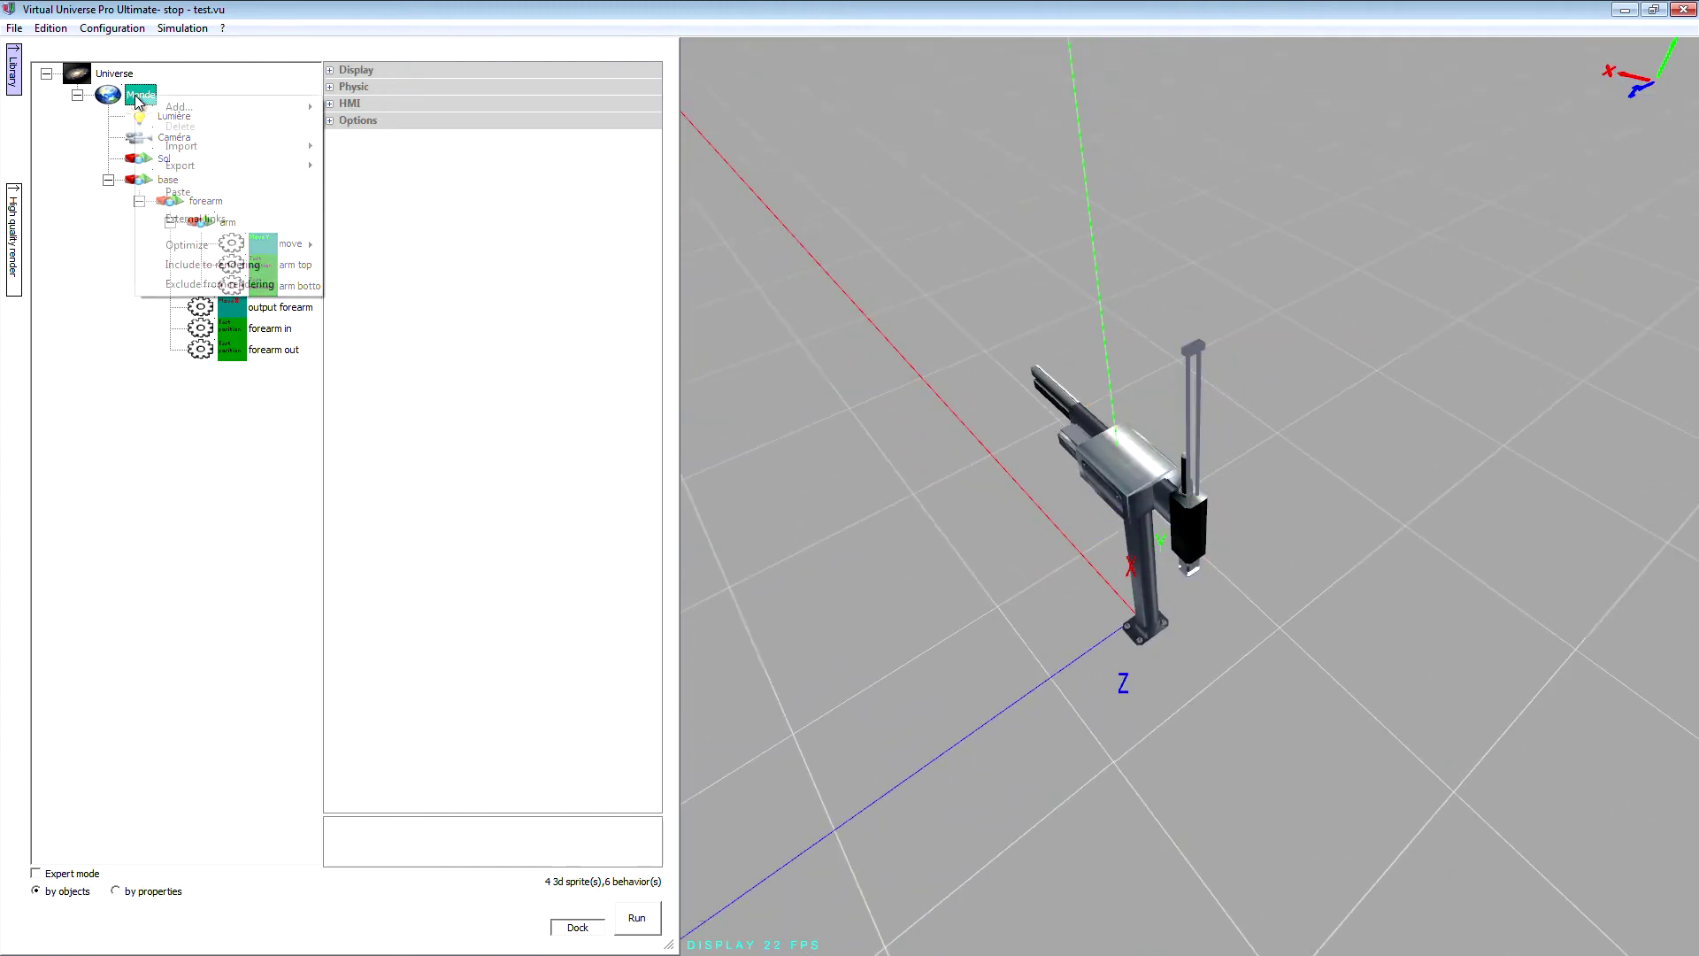
{"action": "mouse_move", "coordinate": [177, 108]}
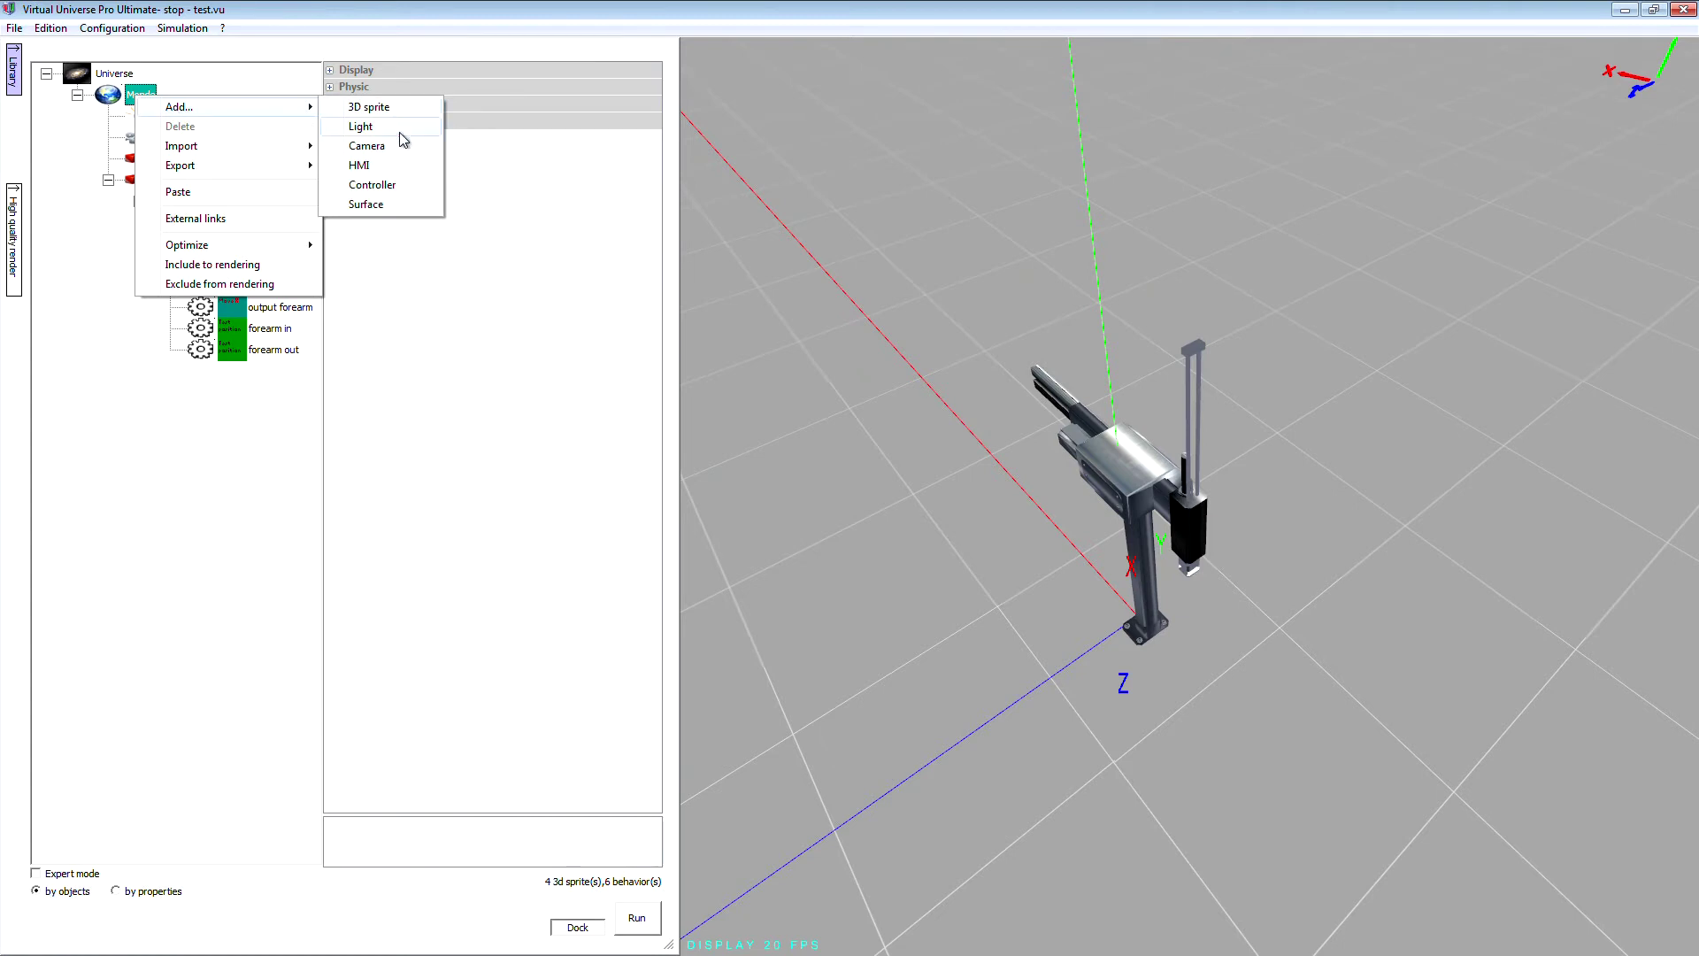
{"action": "key", "text": "Return"}
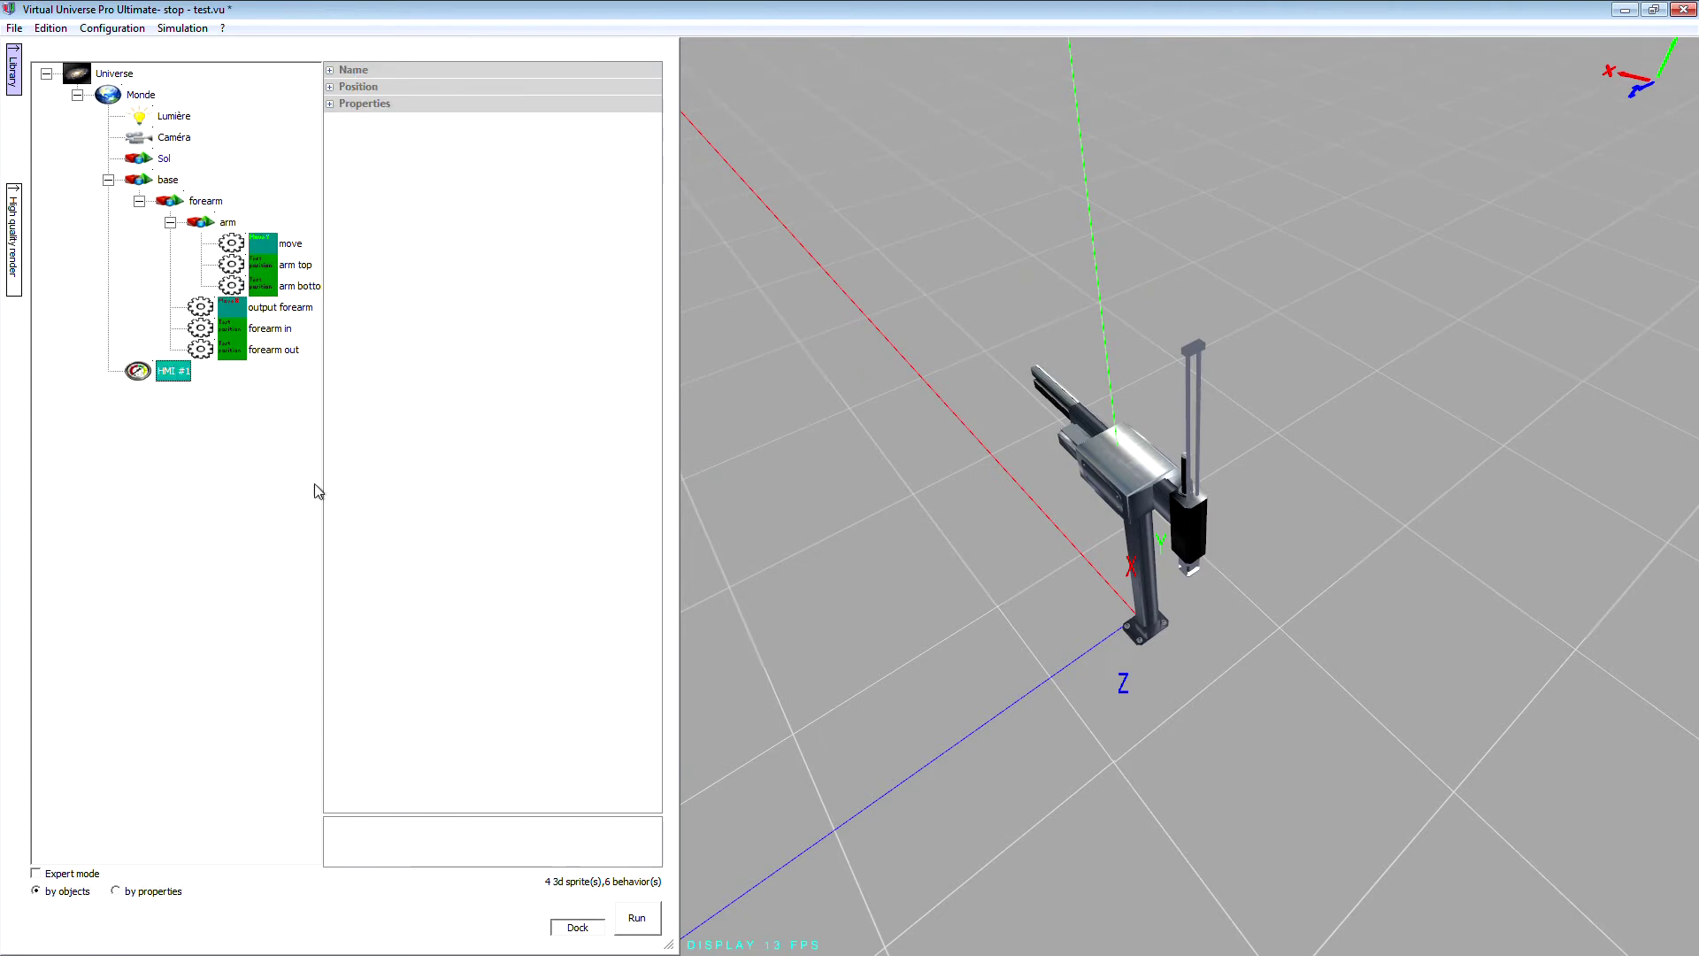
{"action": "double_click", "coordinate": [161, 372]}
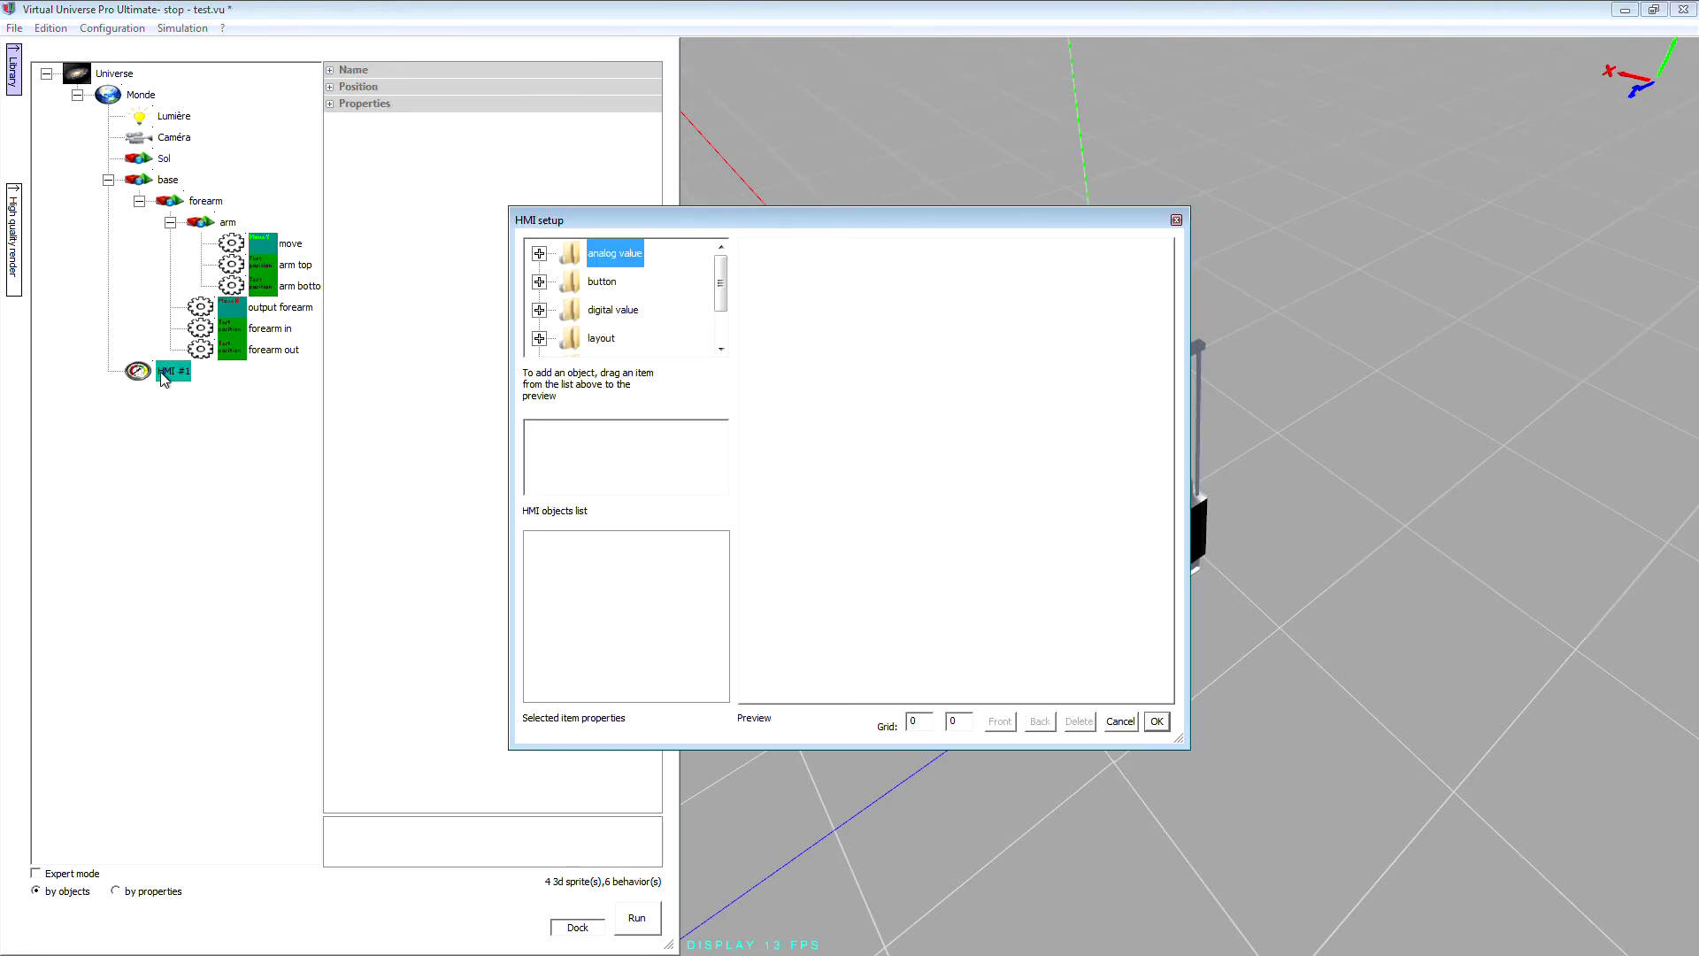
{"action": "left_click", "coordinate": [539, 282]}
{"action": "left_click_drag", "start_coordinate": [601, 310], "coordinate": [943, 555]}
{"action": "left_click", "coordinate": [1156, 721]}
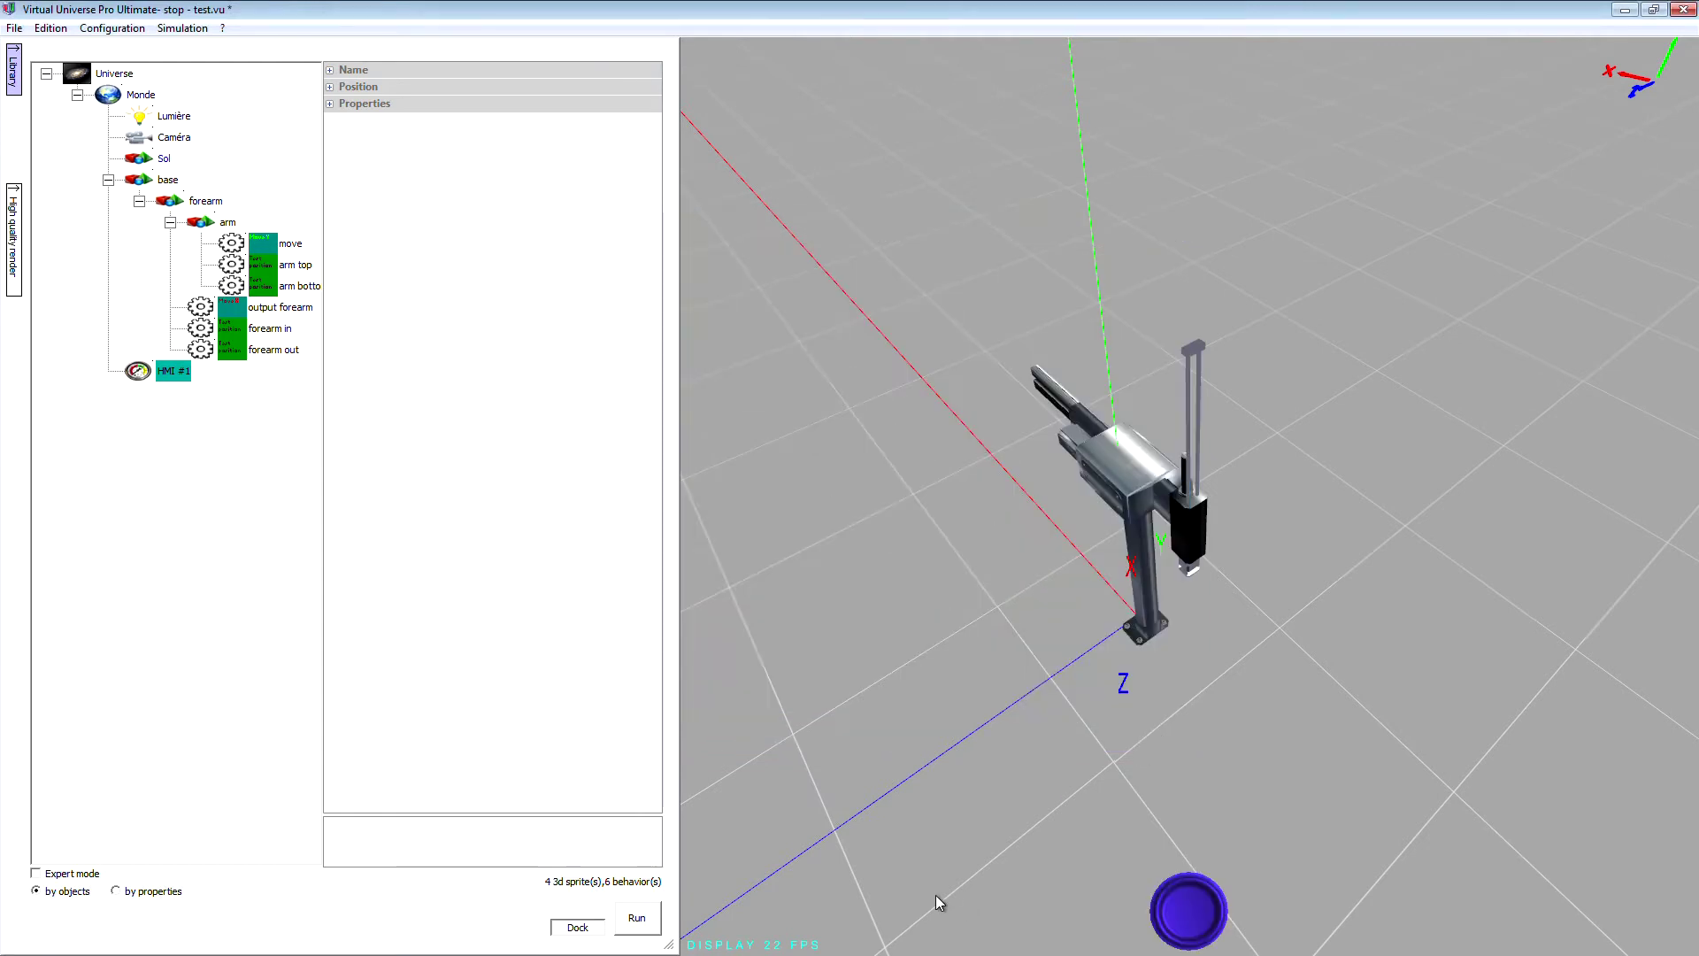
Add Behavior #7 under base, keeping the default behaviour type.
{"action": "right_click", "coordinate": [162, 181]}
{"action": "mouse_move", "coordinate": [212, 191]}
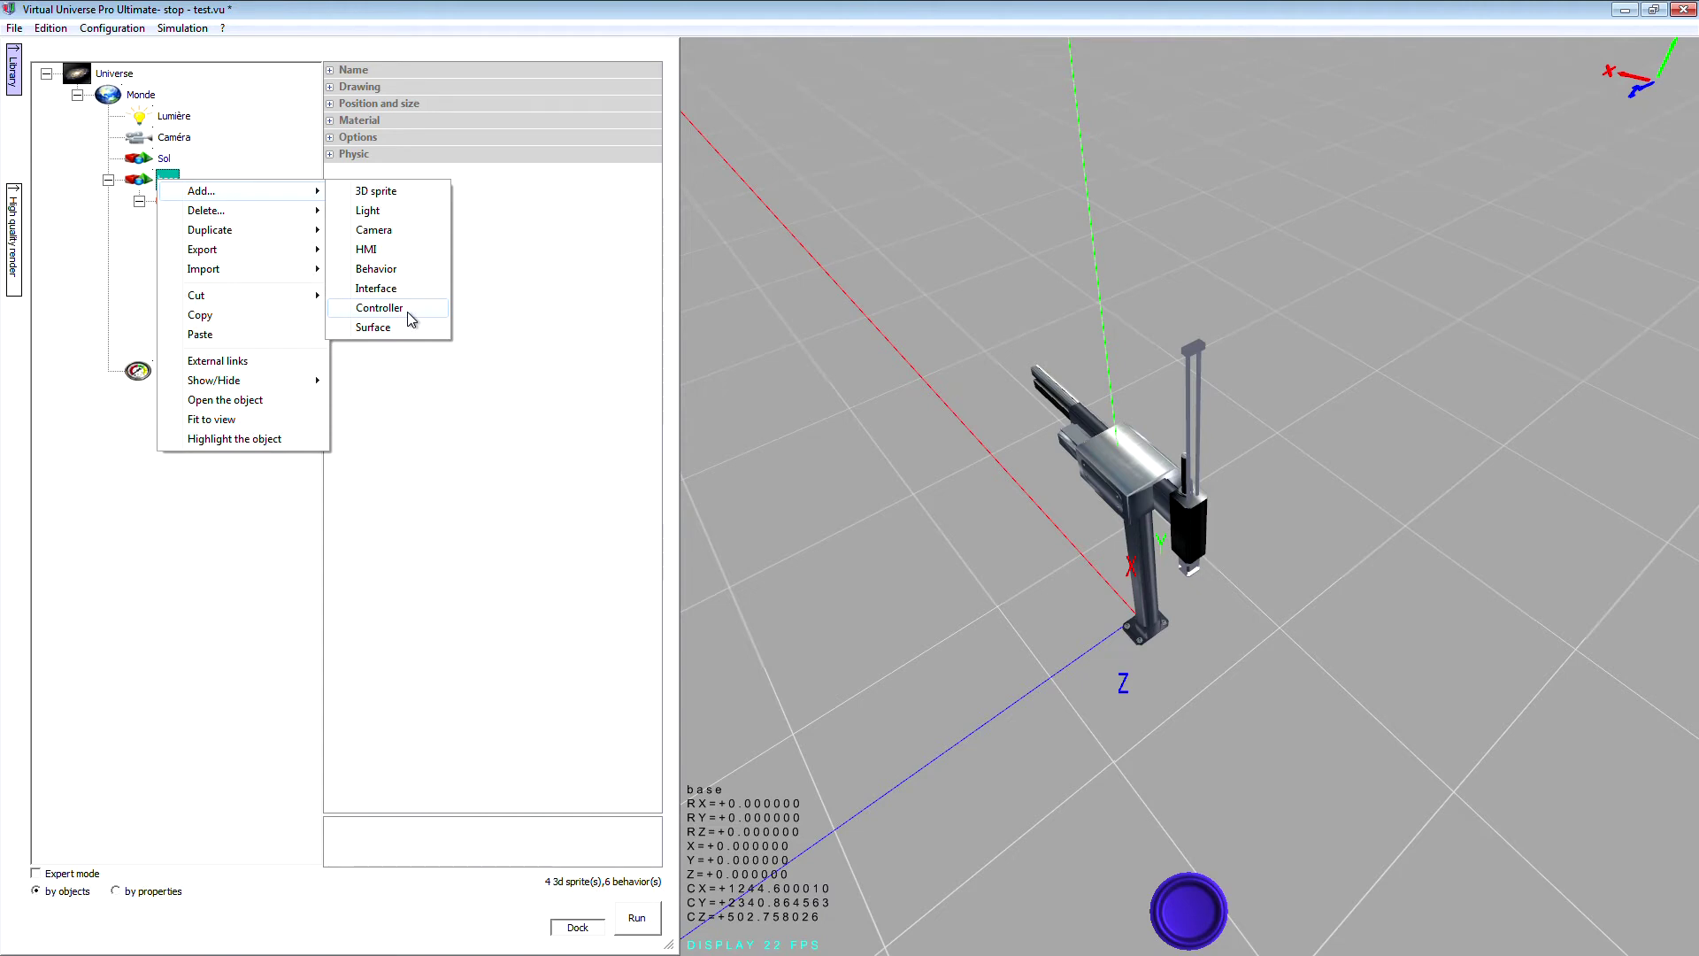
{"action": "left_click", "coordinate": [412, 270]}
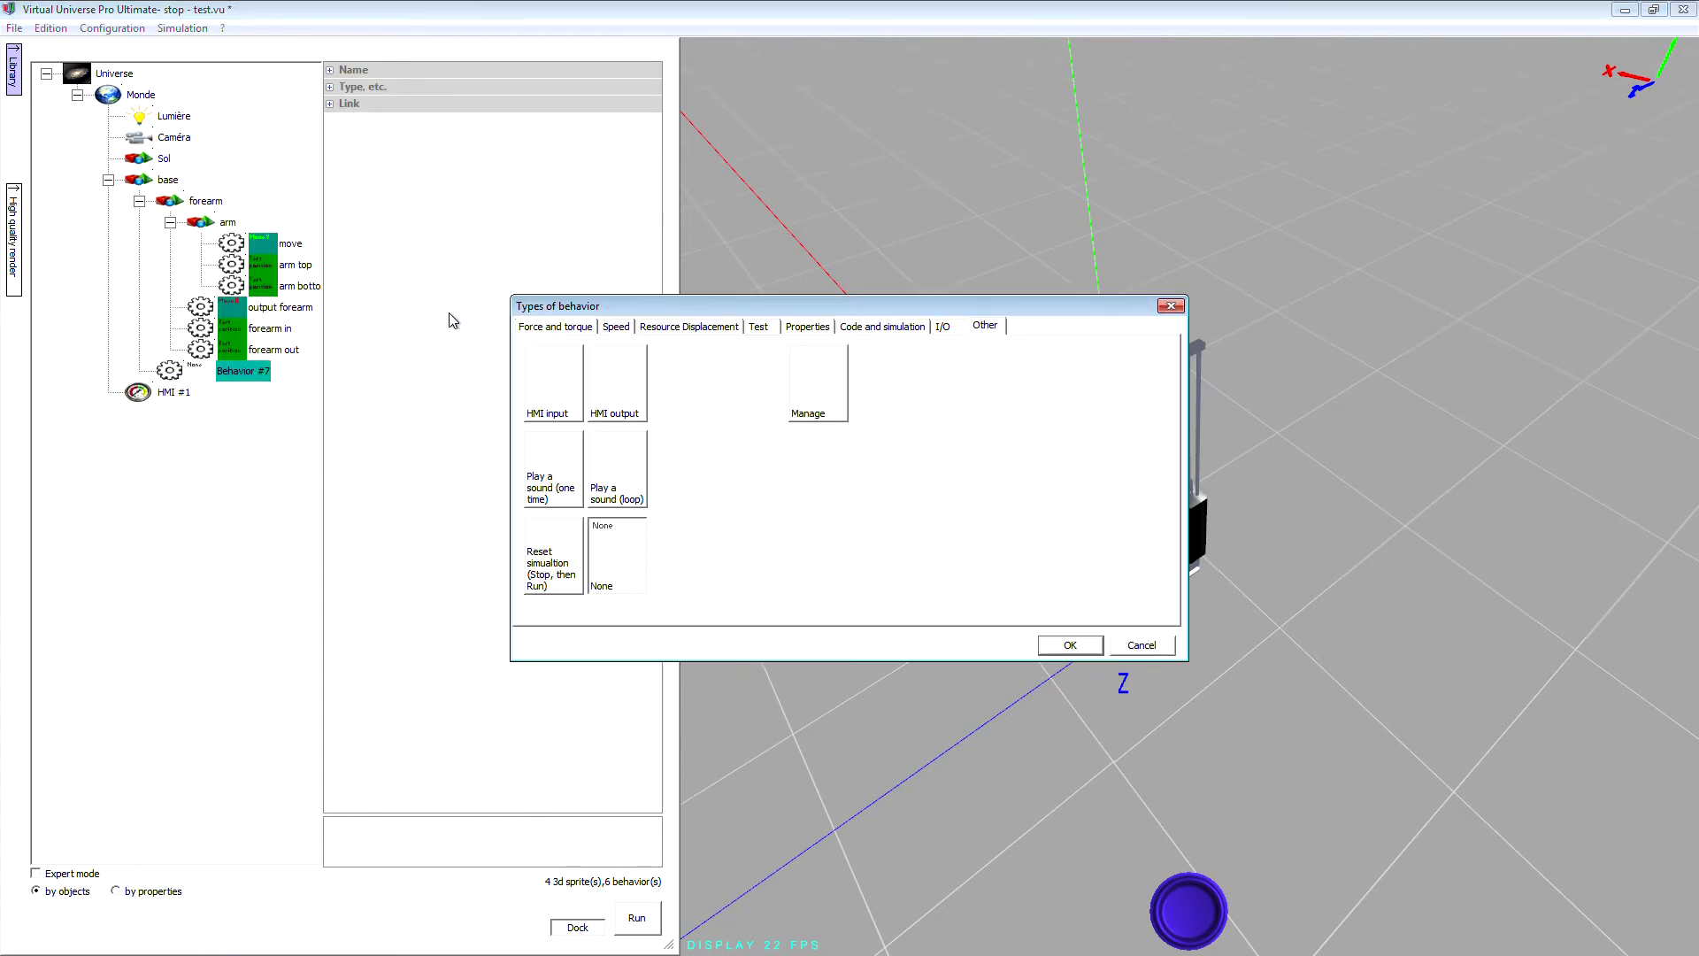
{"action": "left_click", "coordinate": [1083, 645]}
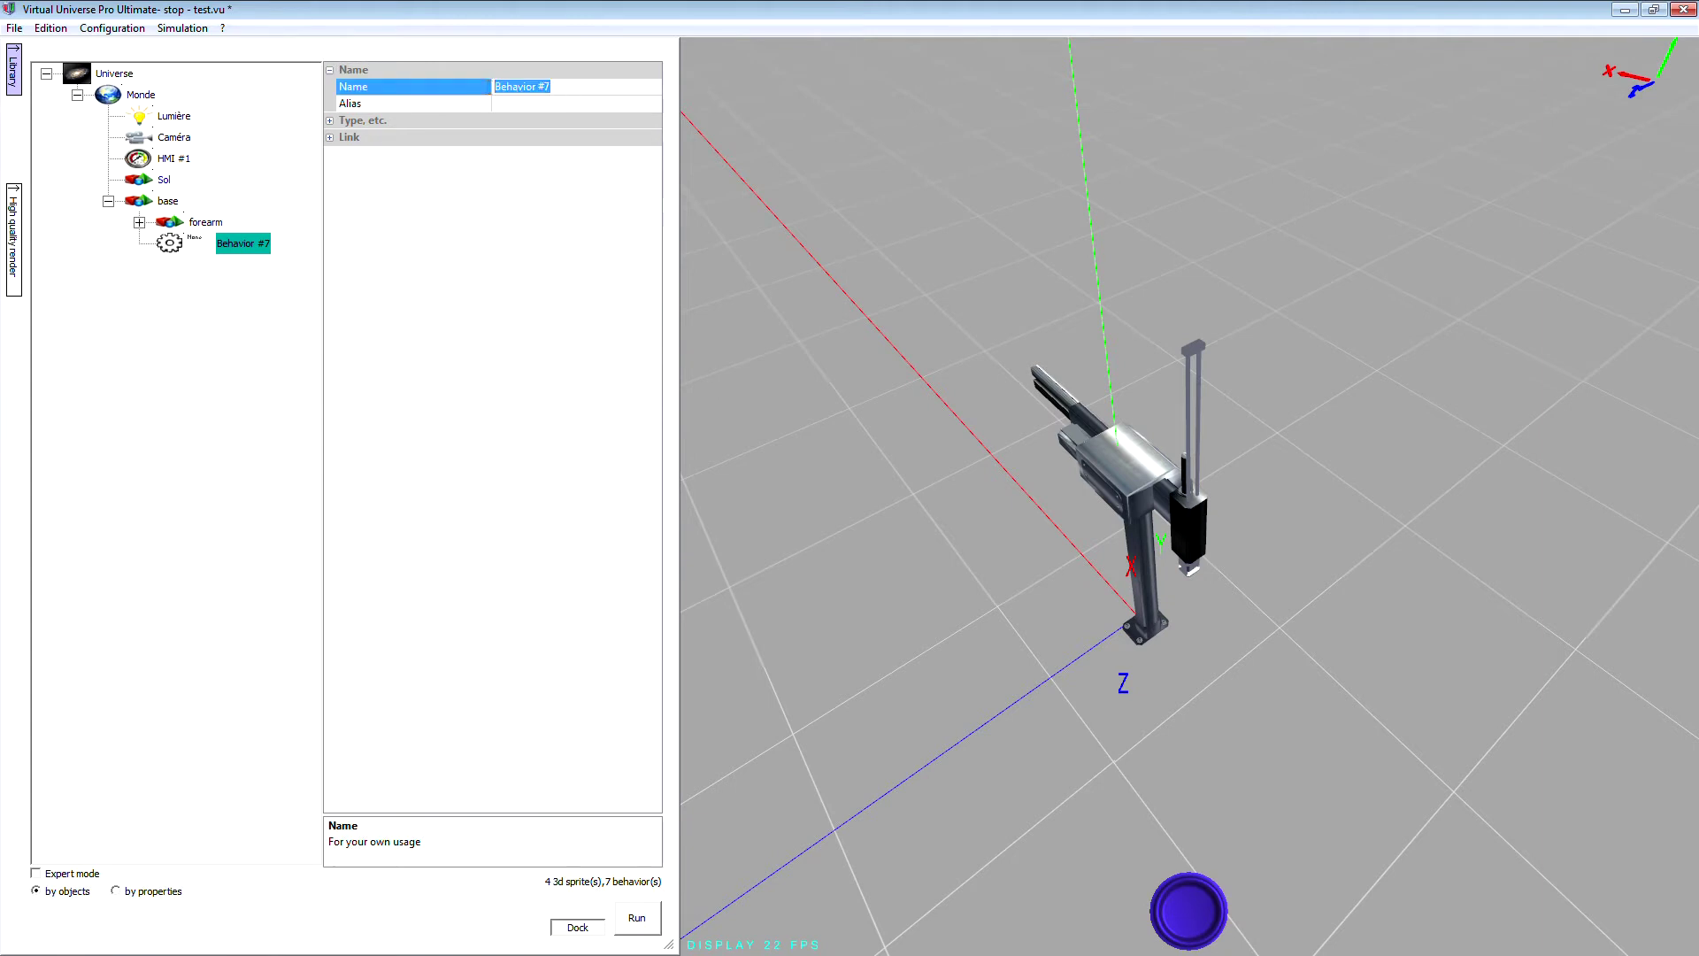
Rename Behavior #7 to 'start button'.
{"action": "double_click", "coordinate": [570, 89]}
{"action": "type", "text": "start button"}
{"action": "key", "text": "Return"}
Set the HMI push button's associated behaviour to start button, then run the simulation.
{"action": "double_click", "coordinate": [162, 164]}
{"action": "left_click", "coordinate": [954, 582]}
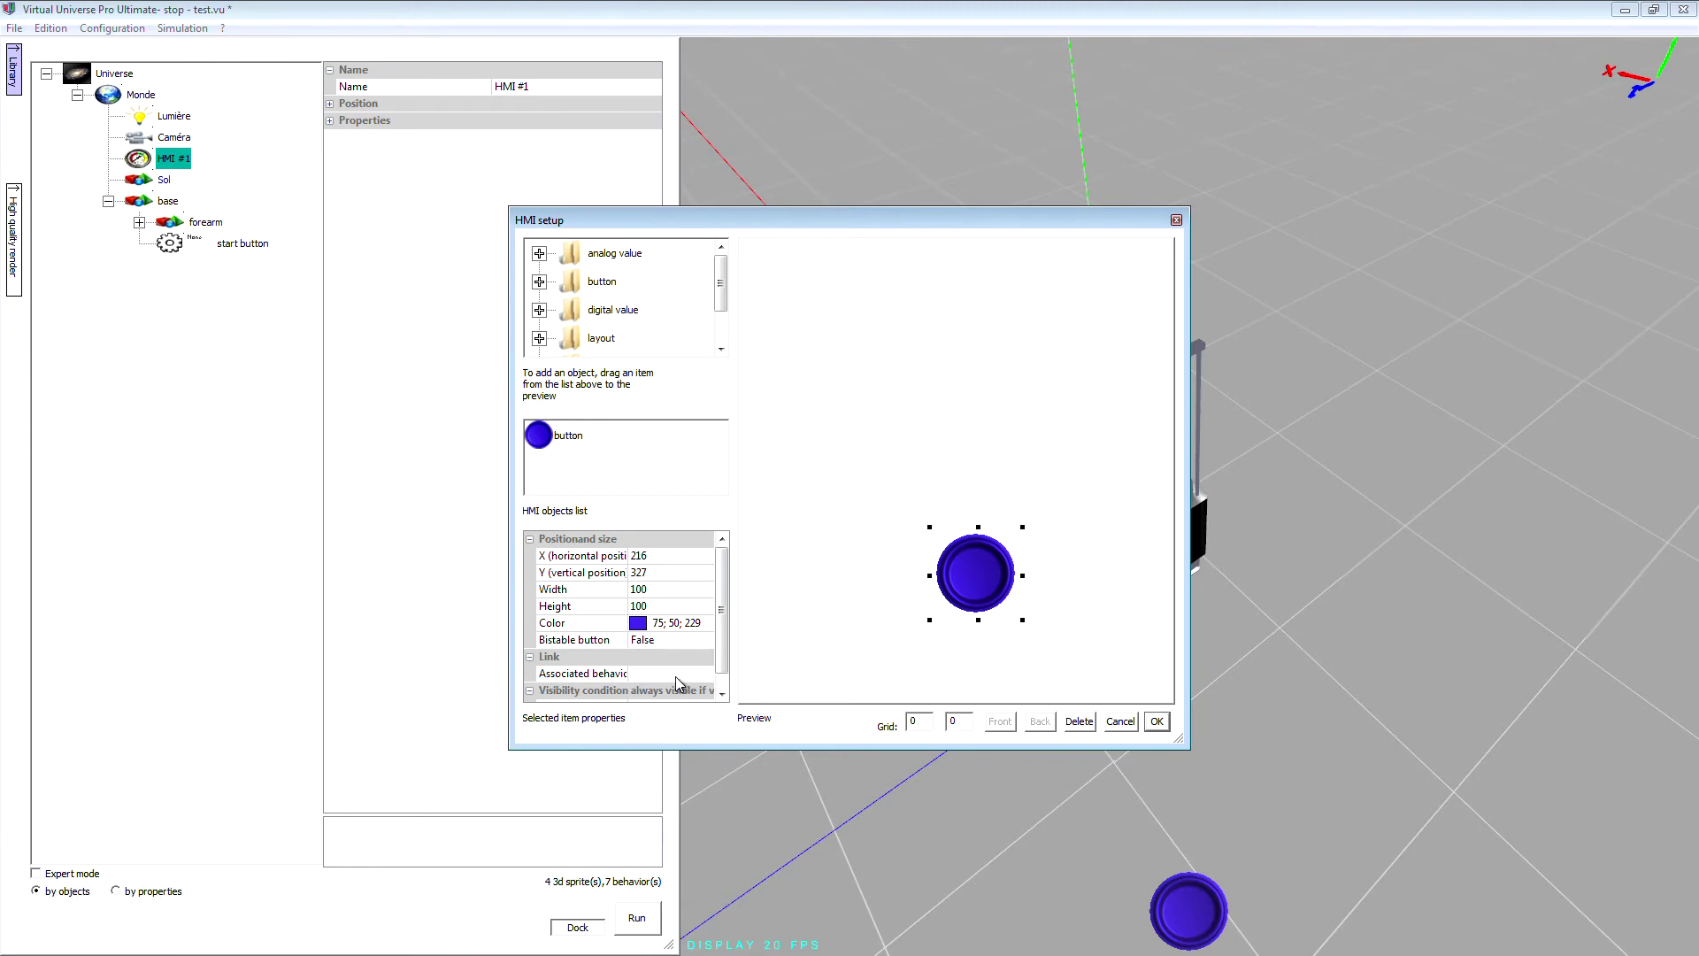
{"action": "left_click", "coordinate": [677, 674]}
{"action": "left_click", "coordinate": [710, 676]}
{"action": "left_click", "coordinate": [804, 522]}
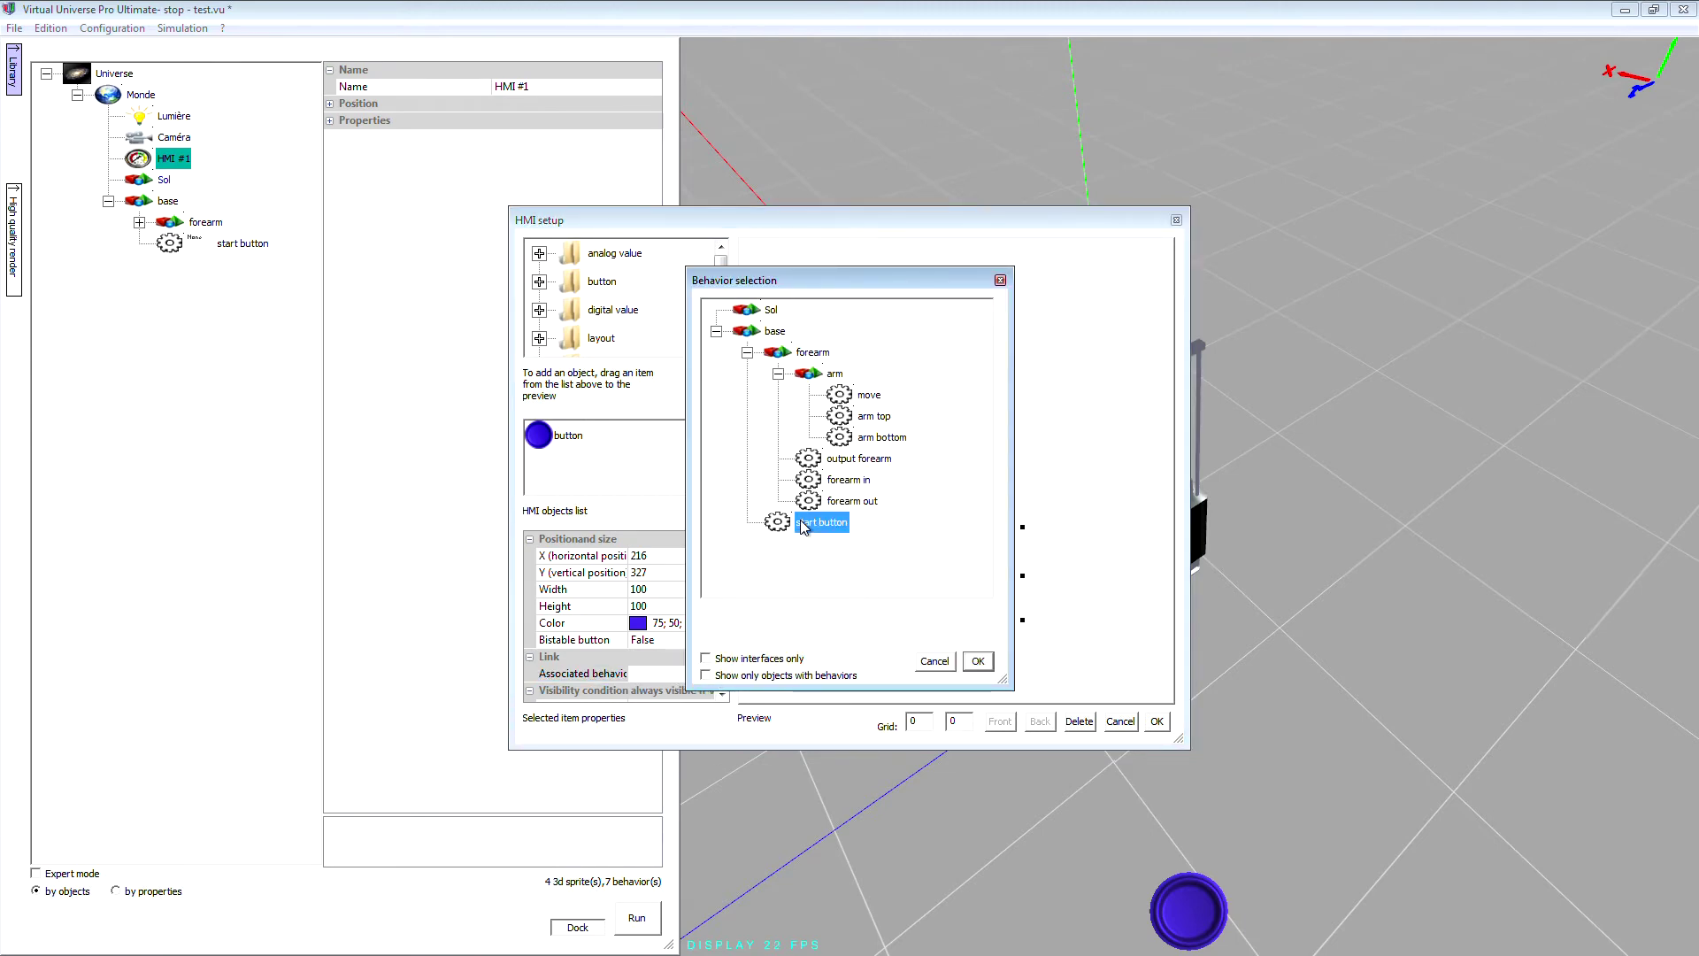
{"action": "left_click", "coordinate": [978, 662]}
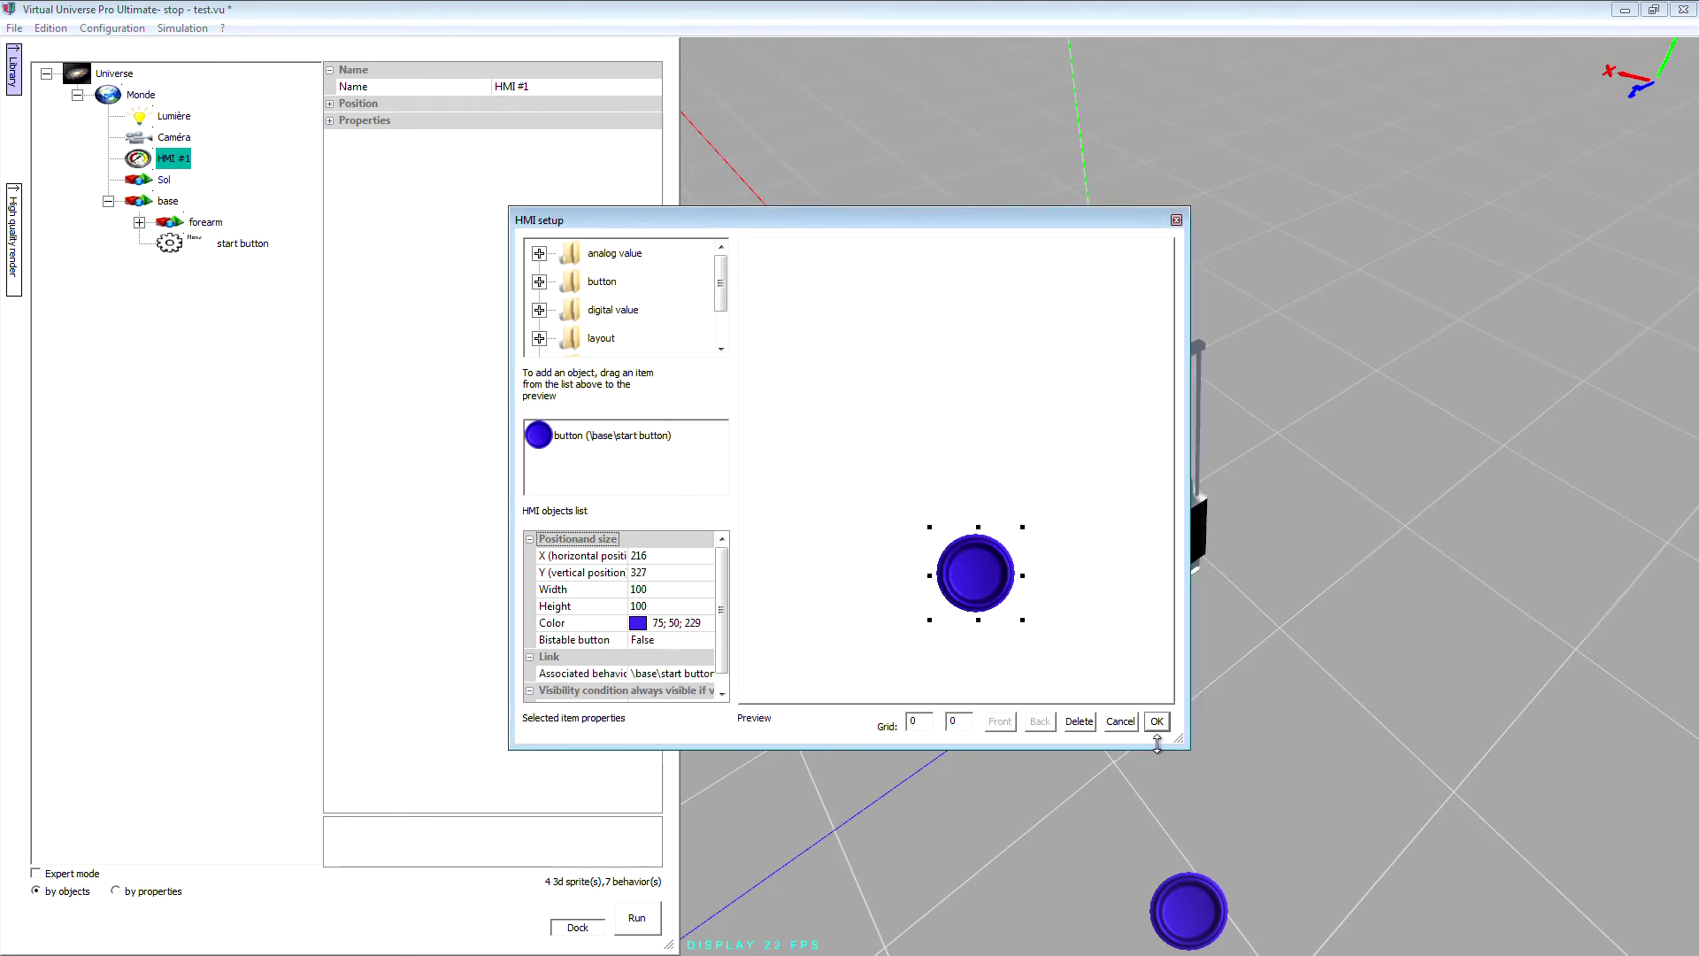
{"action": "left_click", "coordinate": [1156, 723]}
{"action": "left_click", "coordinate": [639, 920]}
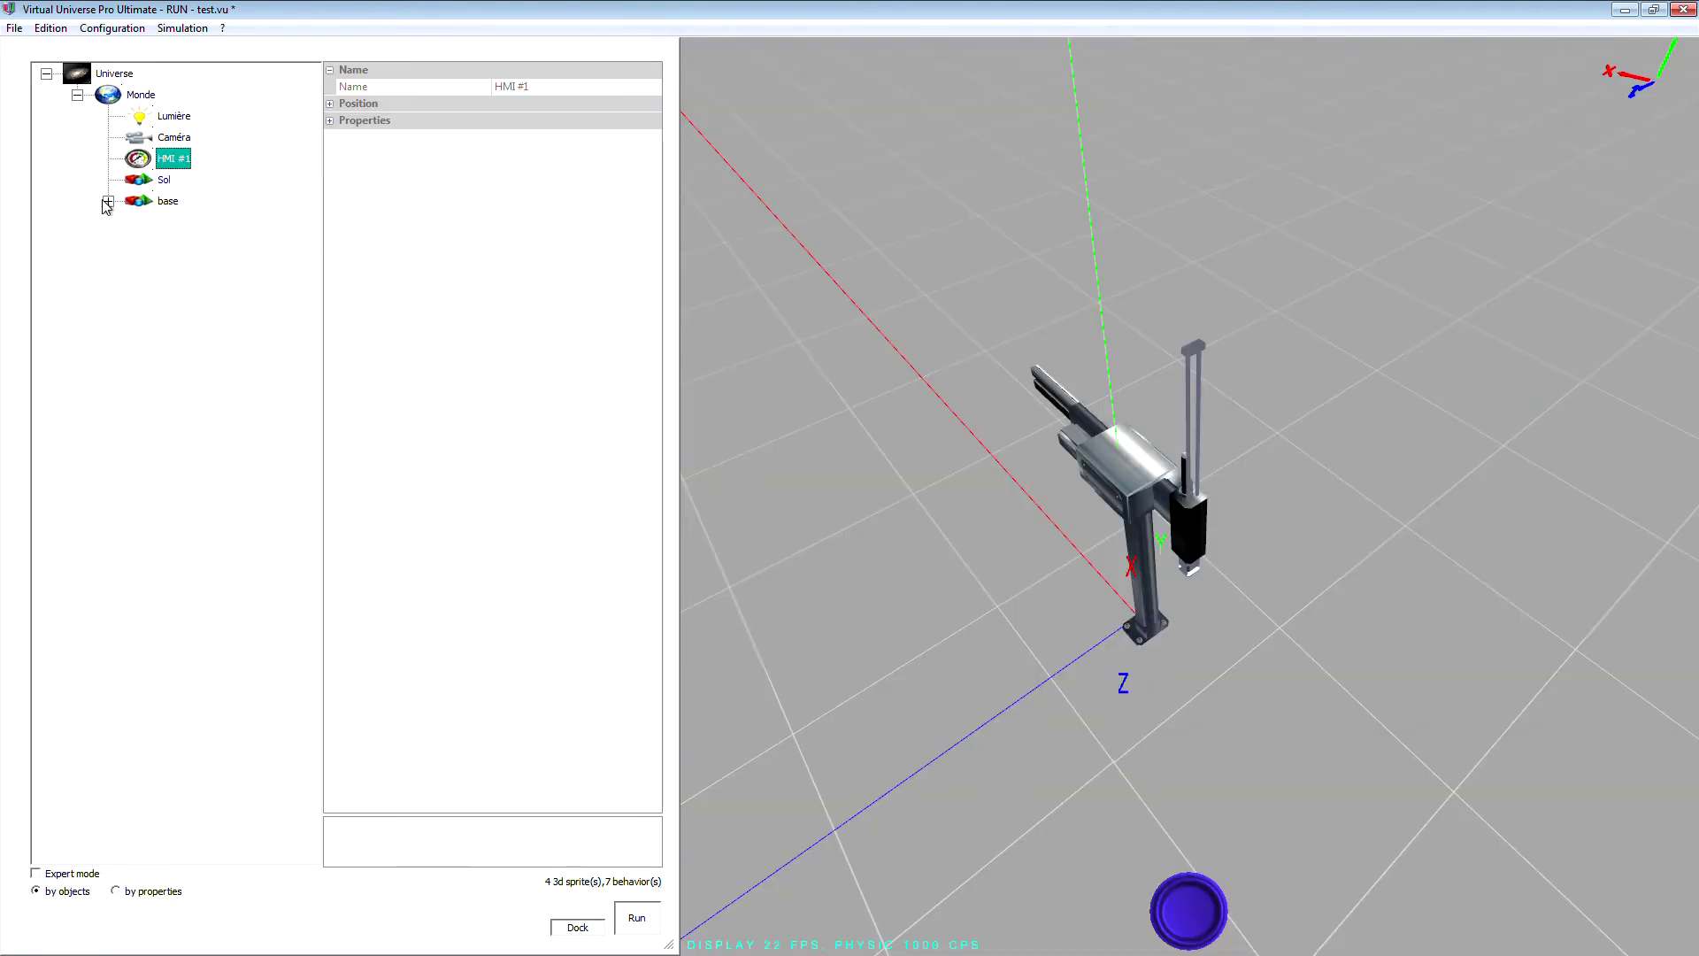
Press the HMI start button a few times to test it, then stop the simulation and save test.vu.
{"action": "left_click", "coordinate": [108, 202]}
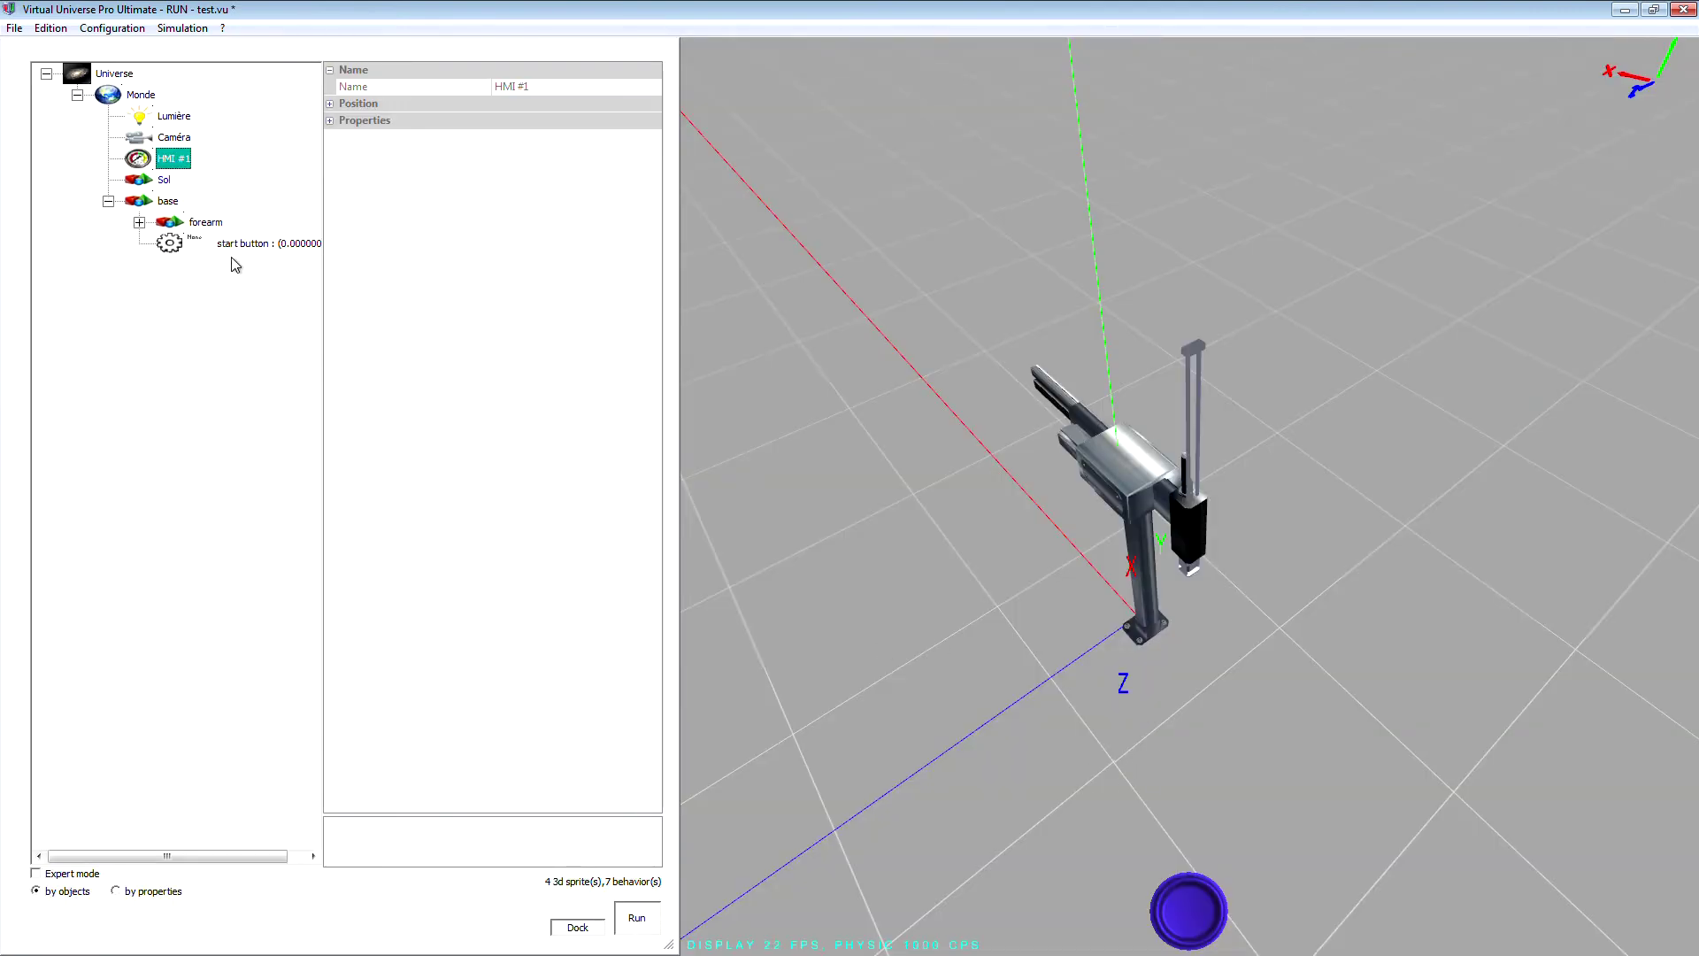
{"action": "left_click", "coordinate": [1194, 919]}
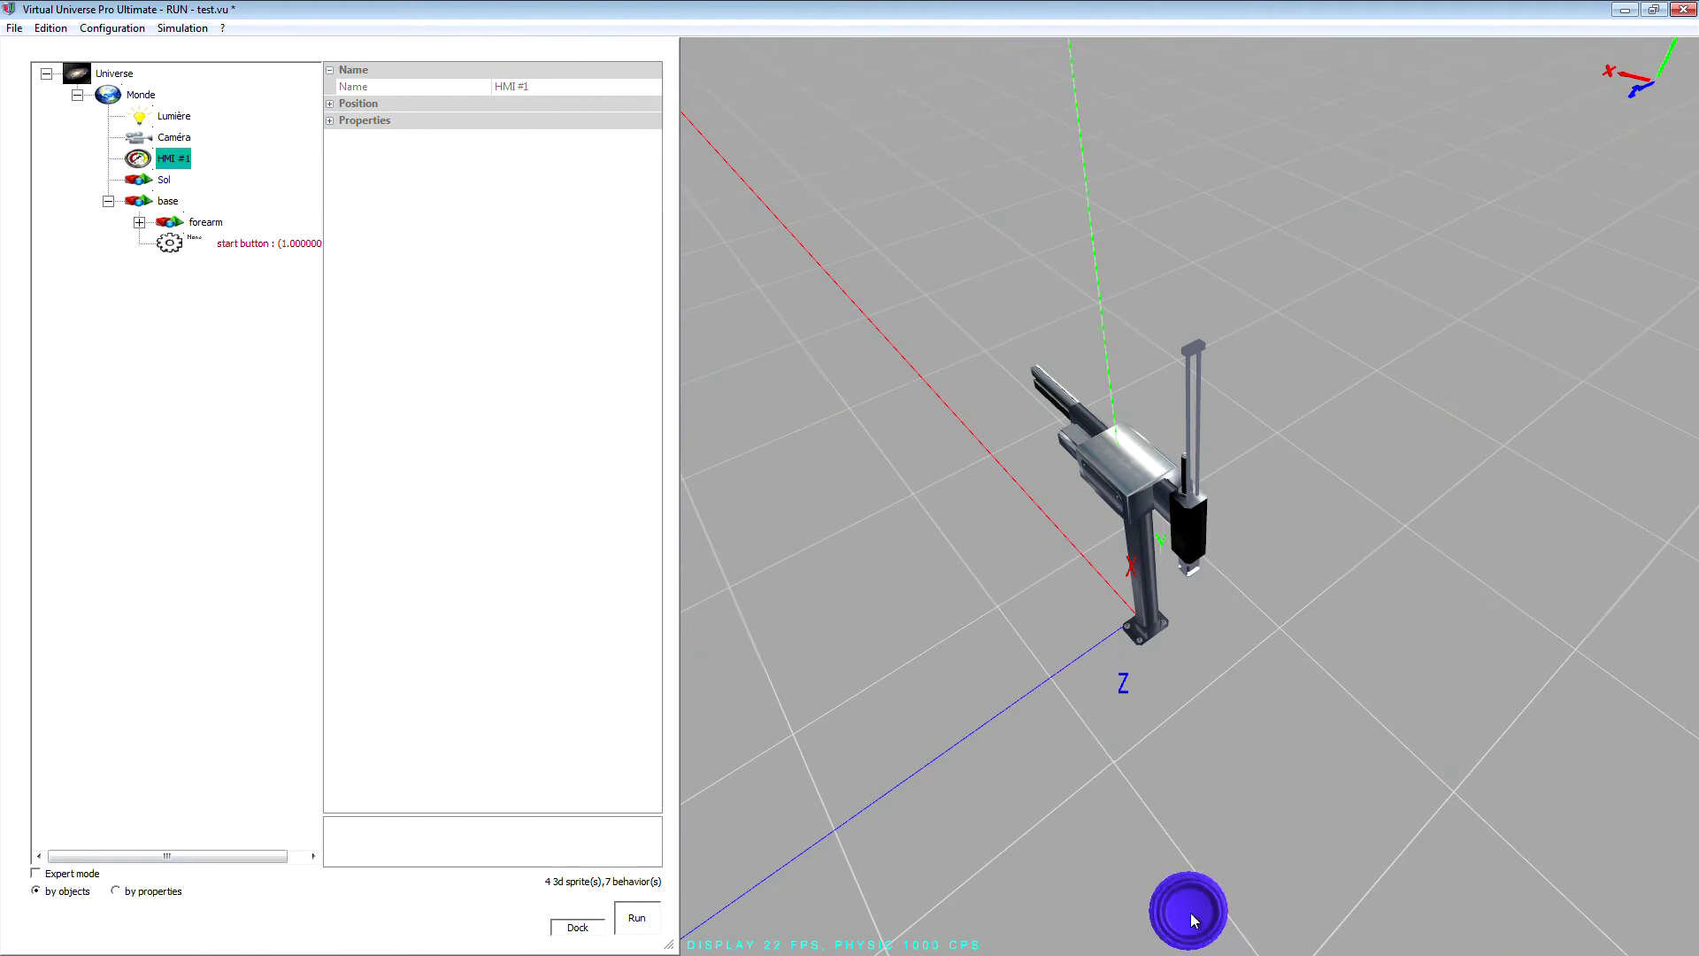
{"action": "left_click", "coordinate": [1194, 919]}
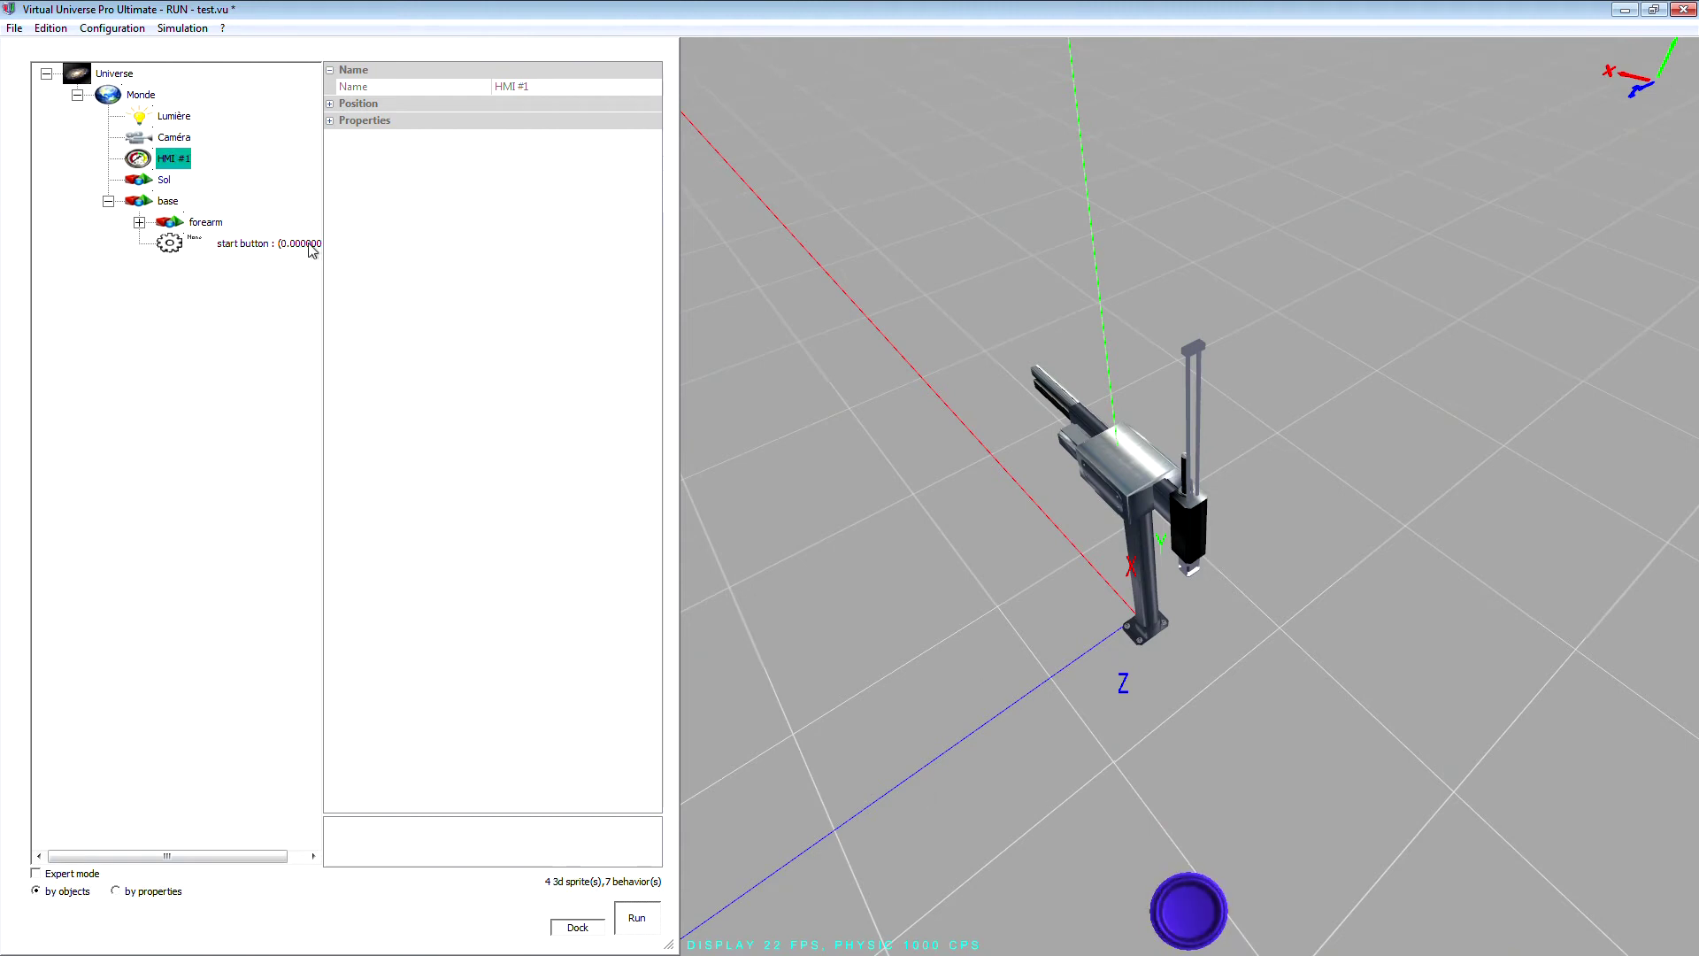
{"action": "left_click_drag", "start_coordinate": [322, 498], "coordinate": [425, 497]}
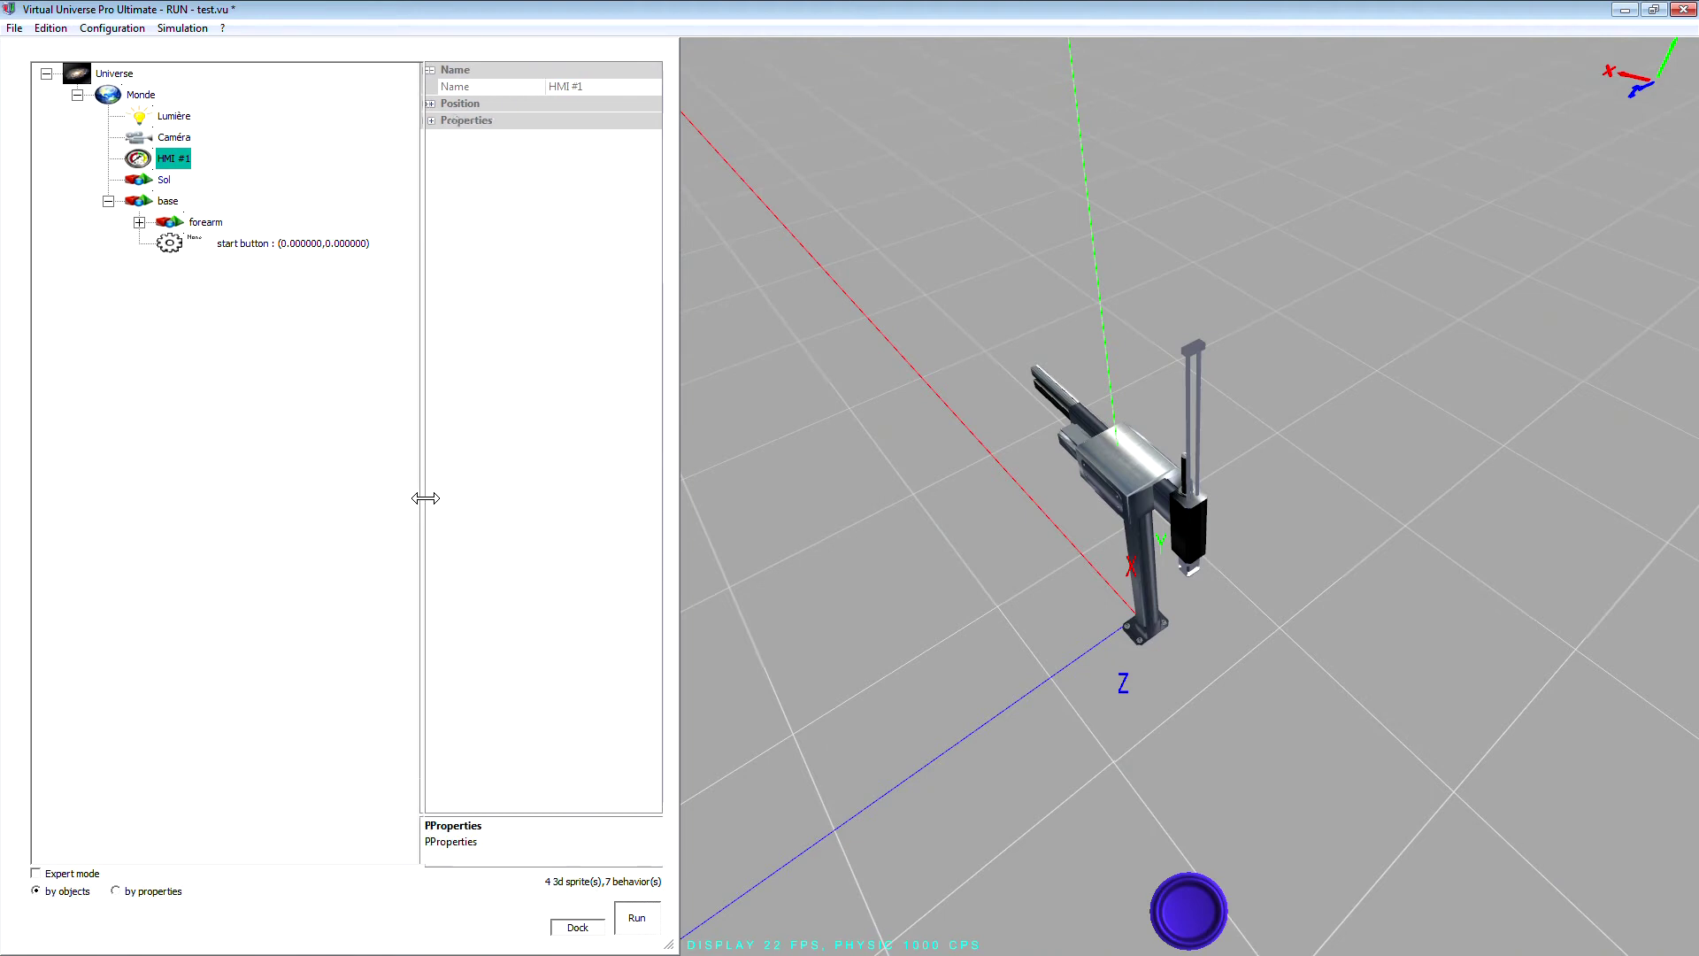
{"action": "left_click", "coordinate": [1176, 921]}
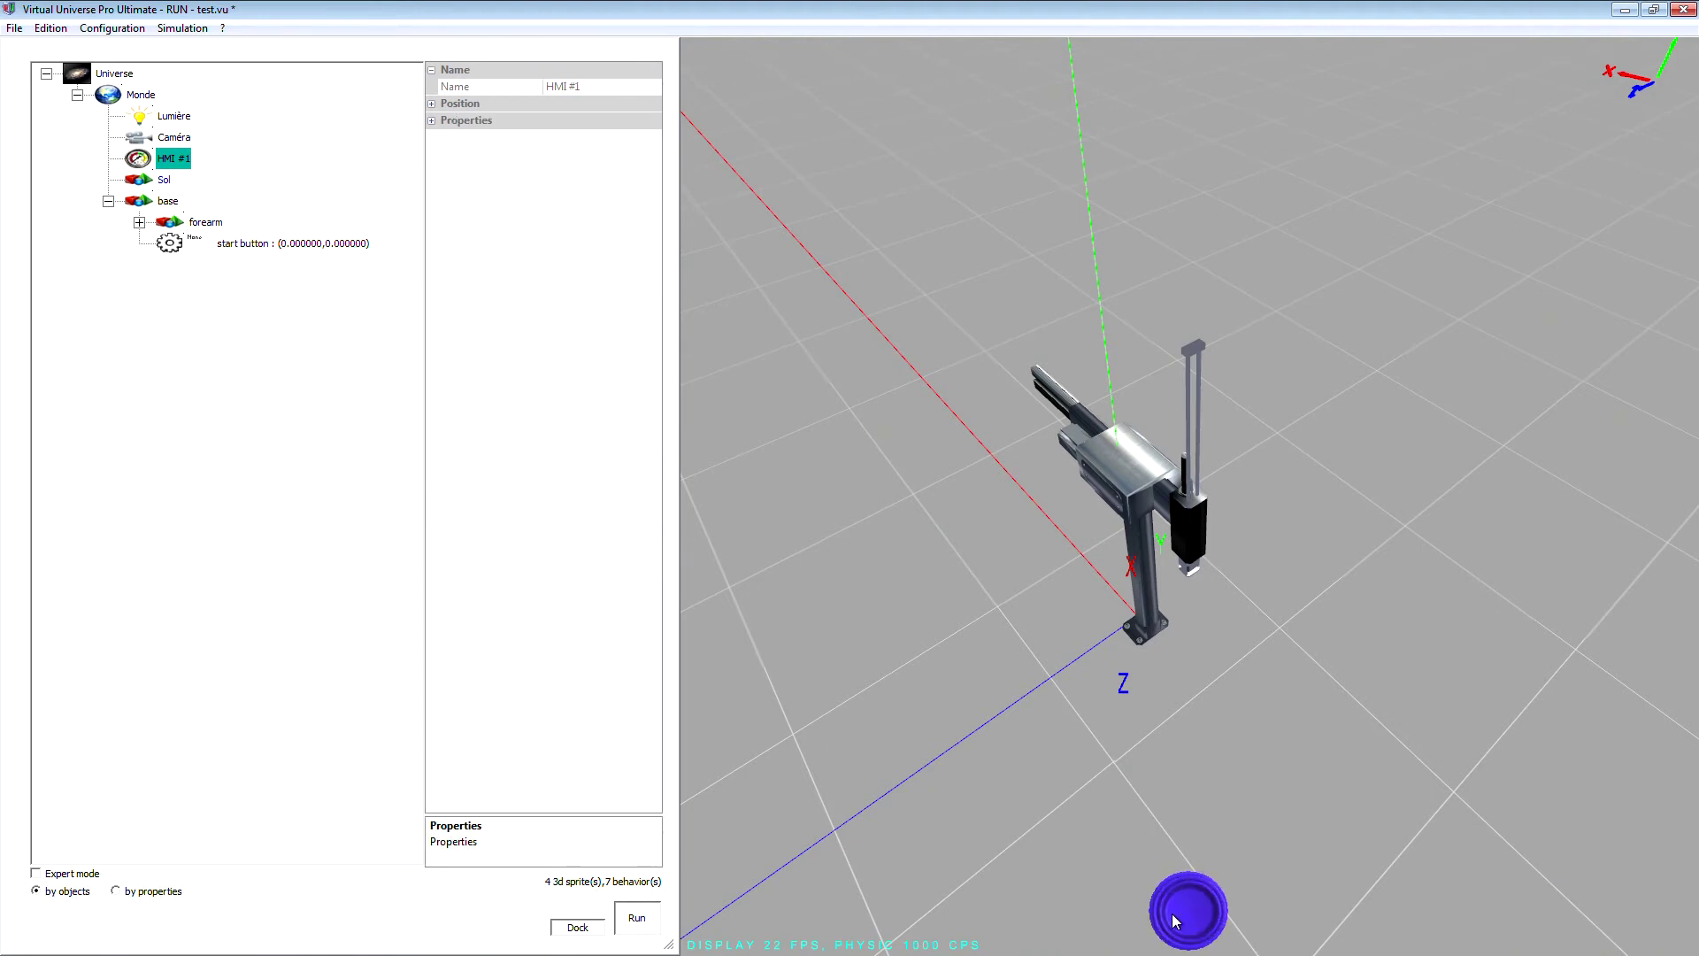
{"action": "left_click", "coordinate": [637, 918]}
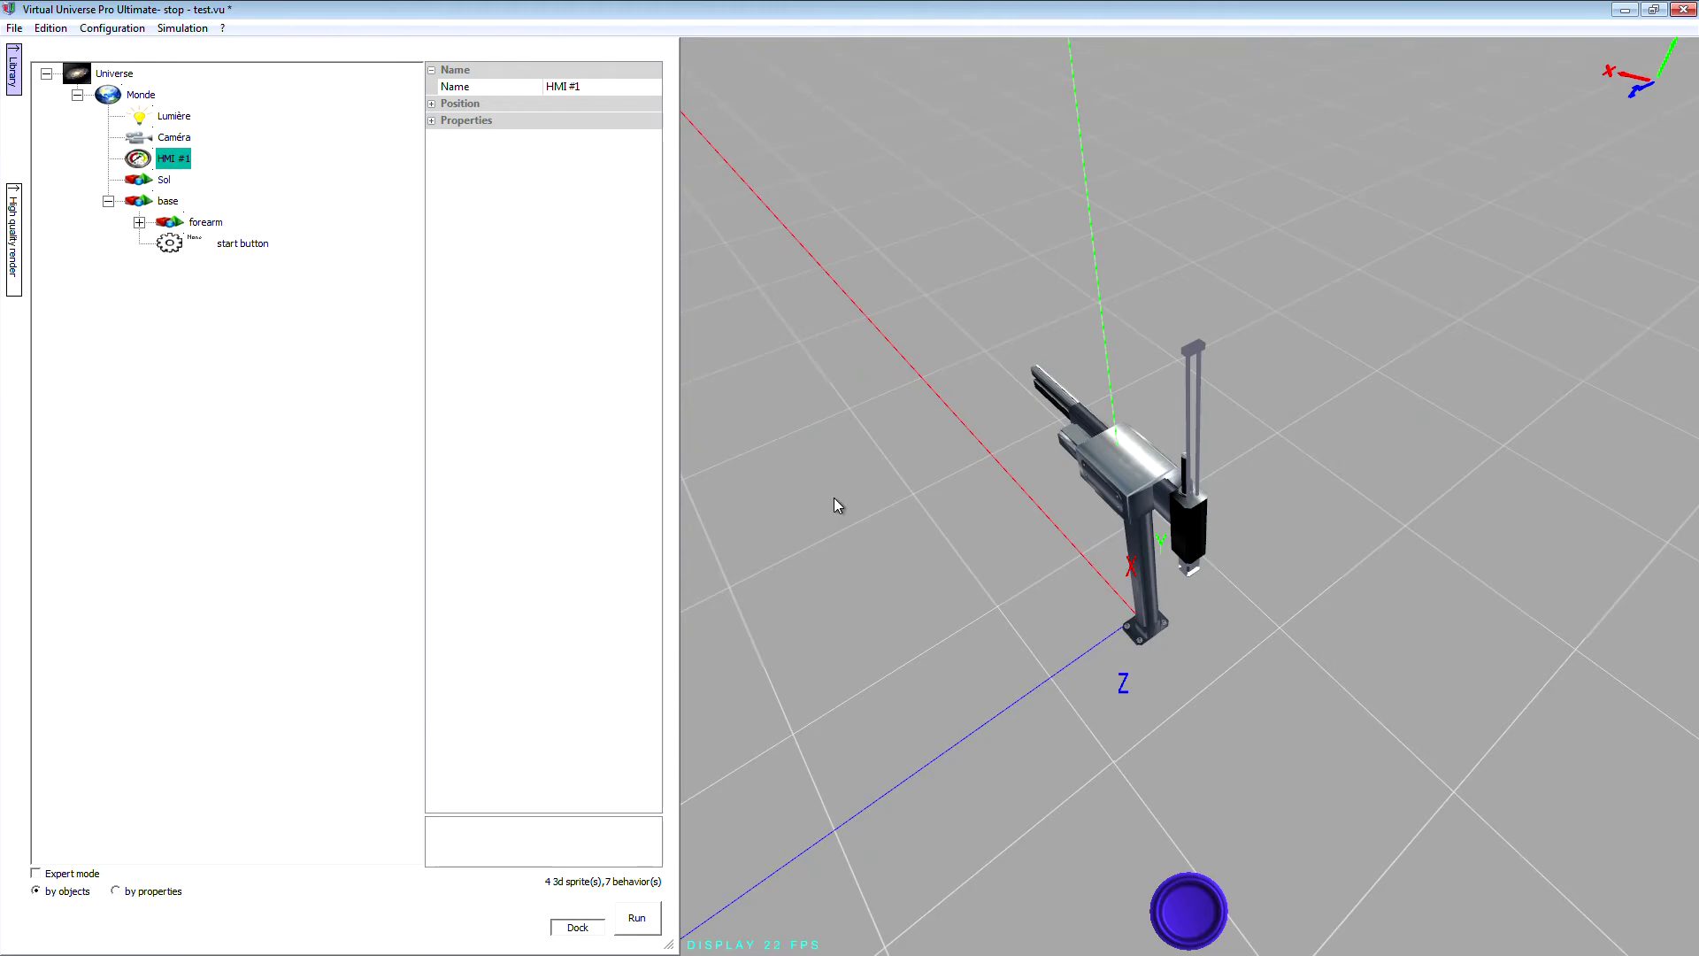
{"action": "key", "text": "ctrl+s"}
Add Controller #1 to the Monde world and open its program editor.
{"action": "right_click", "coordinate": [133, 99]}
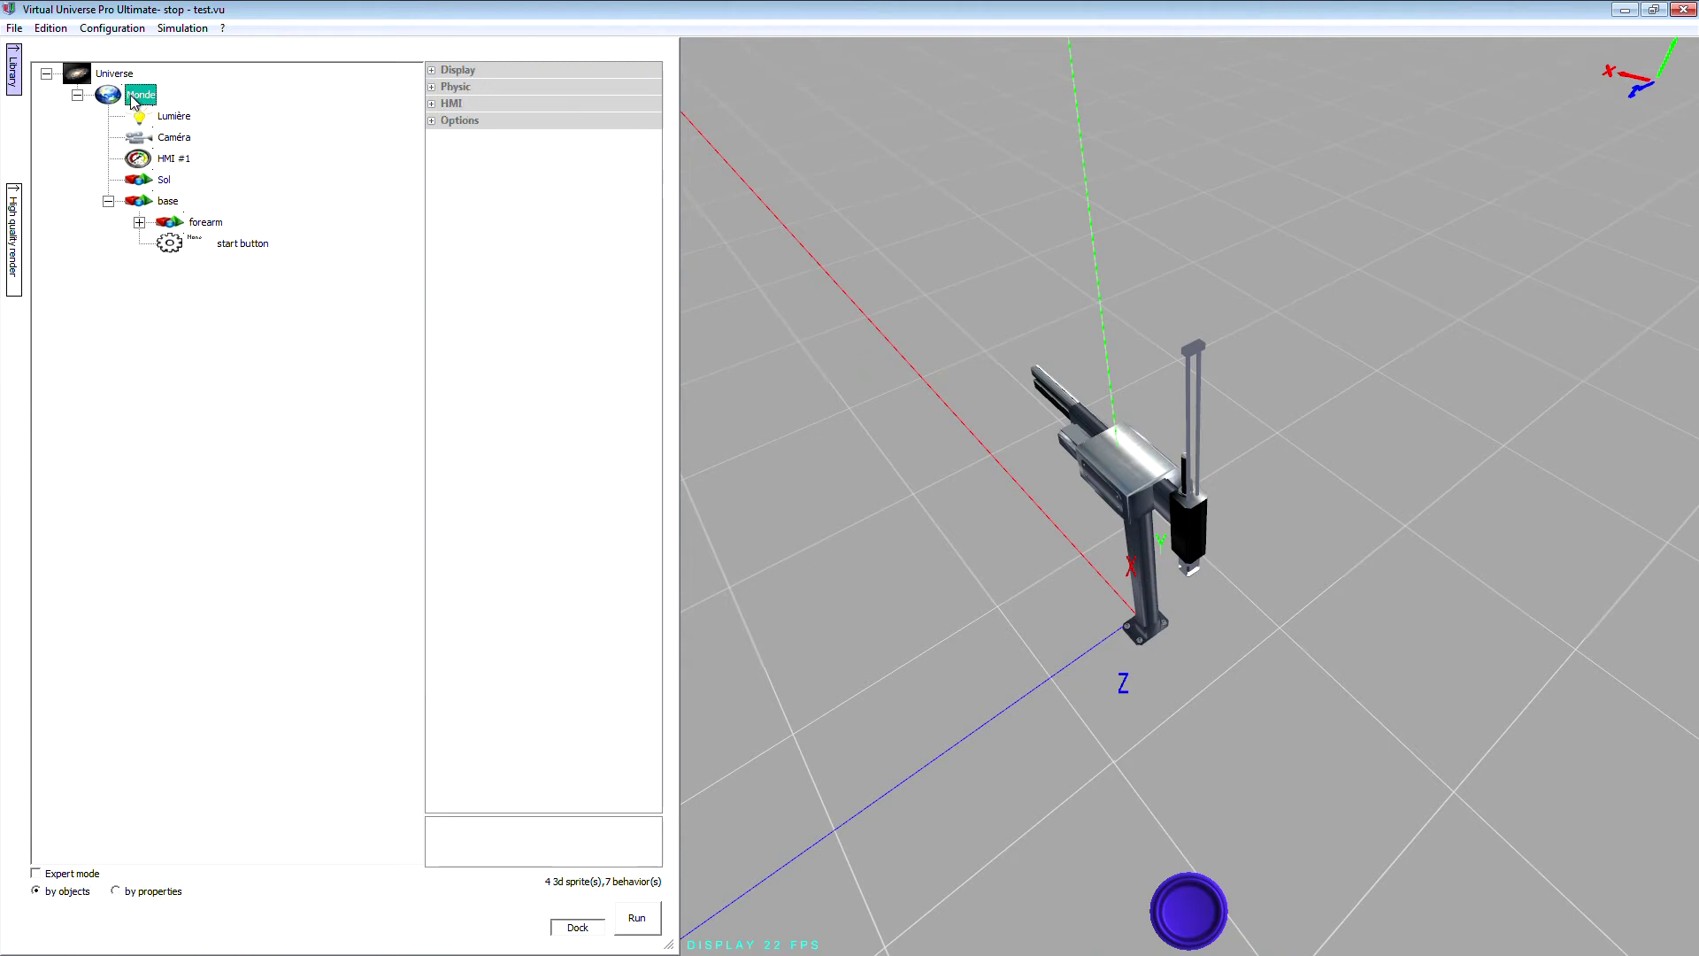
{"action": "mouse_move", "coordinate": [203, 110]}
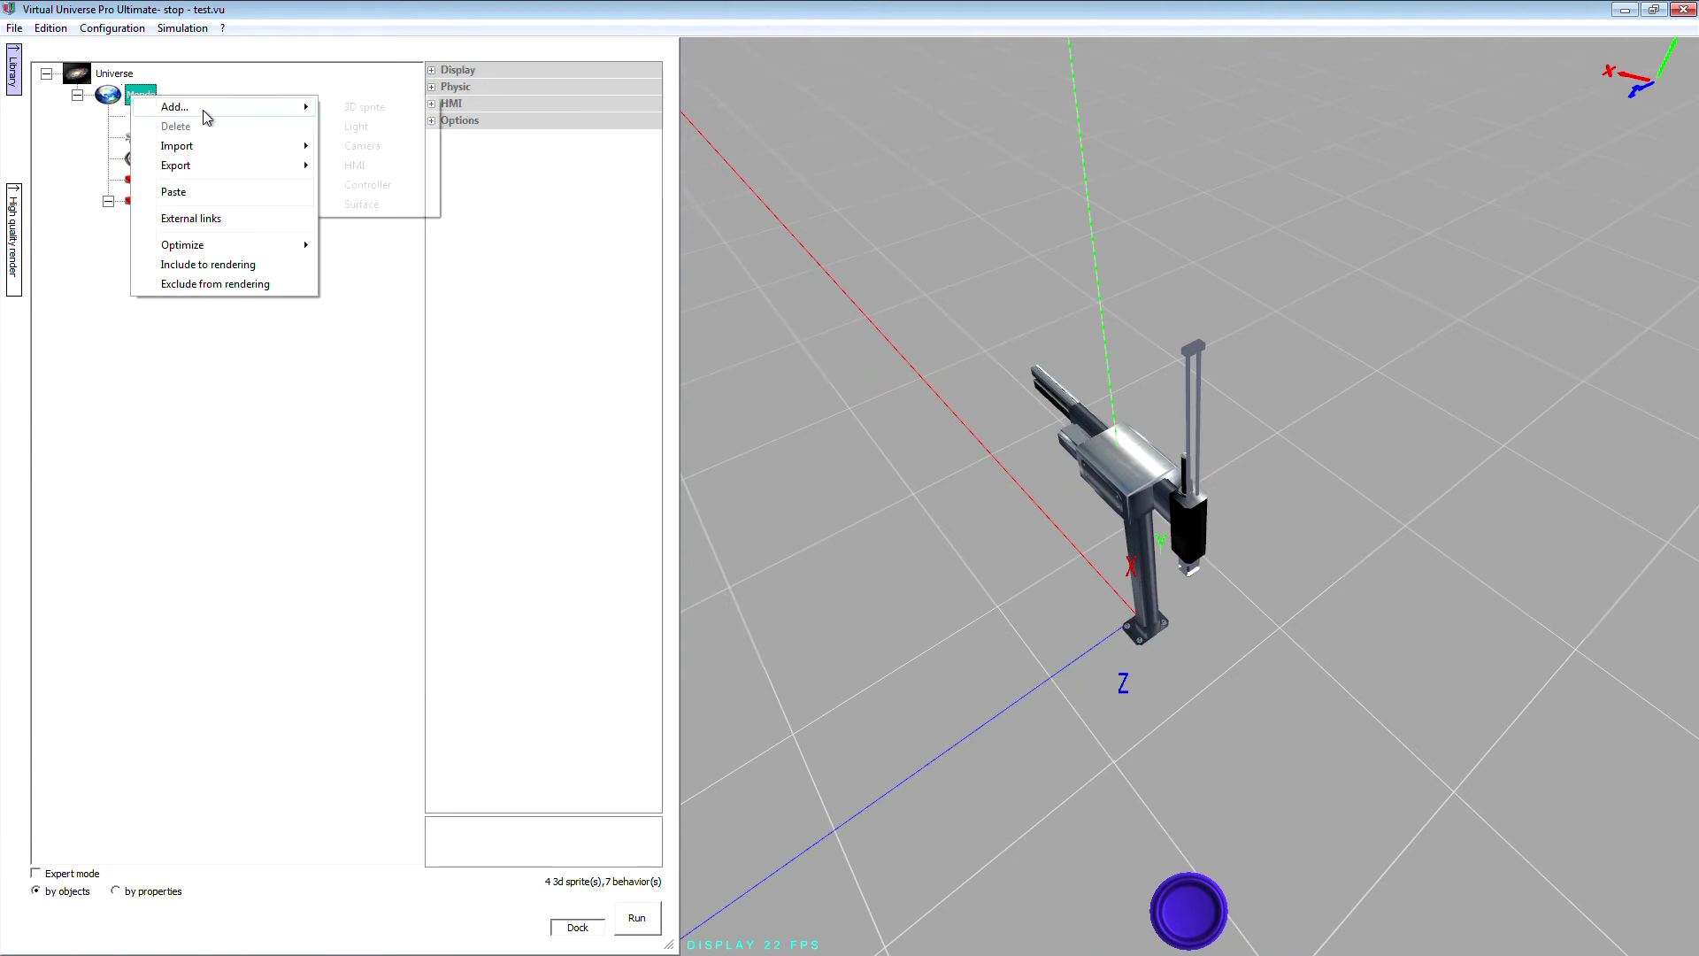
{"action": "left_click", "coordinate": [389, 184]}
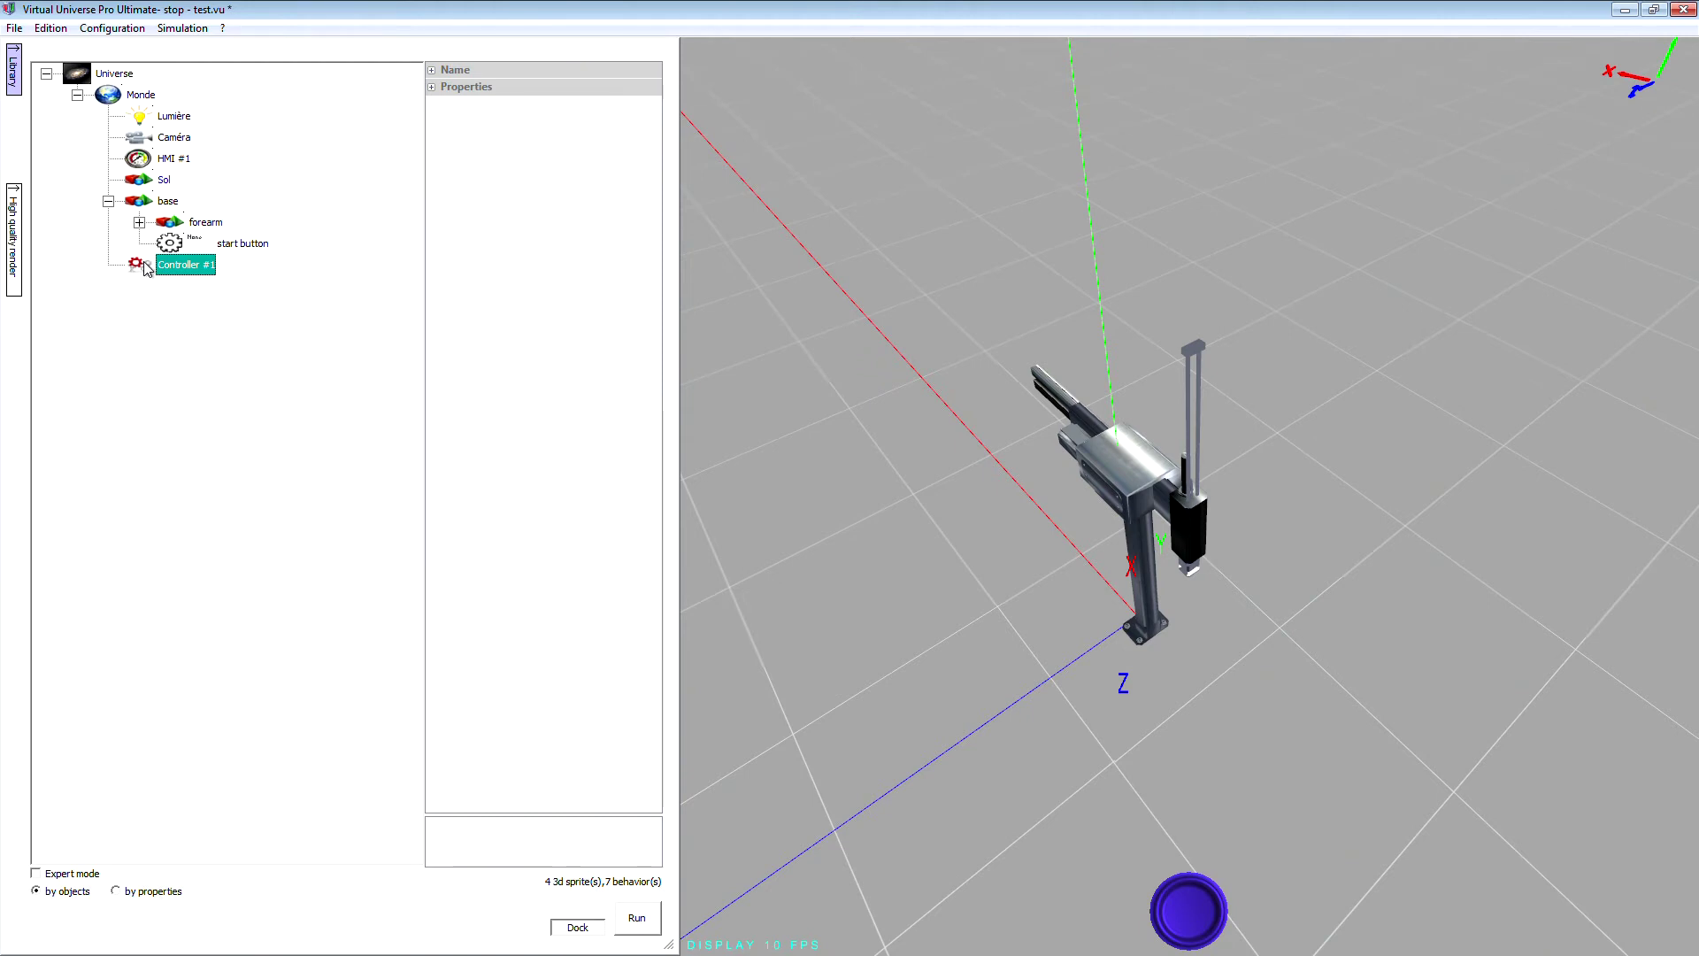
{"action": "double_click", "coordinate": [185, 265]}
{"action": "left_click_drag", "start_coordinate": [228, 316], "coordinate": [547, 221]}
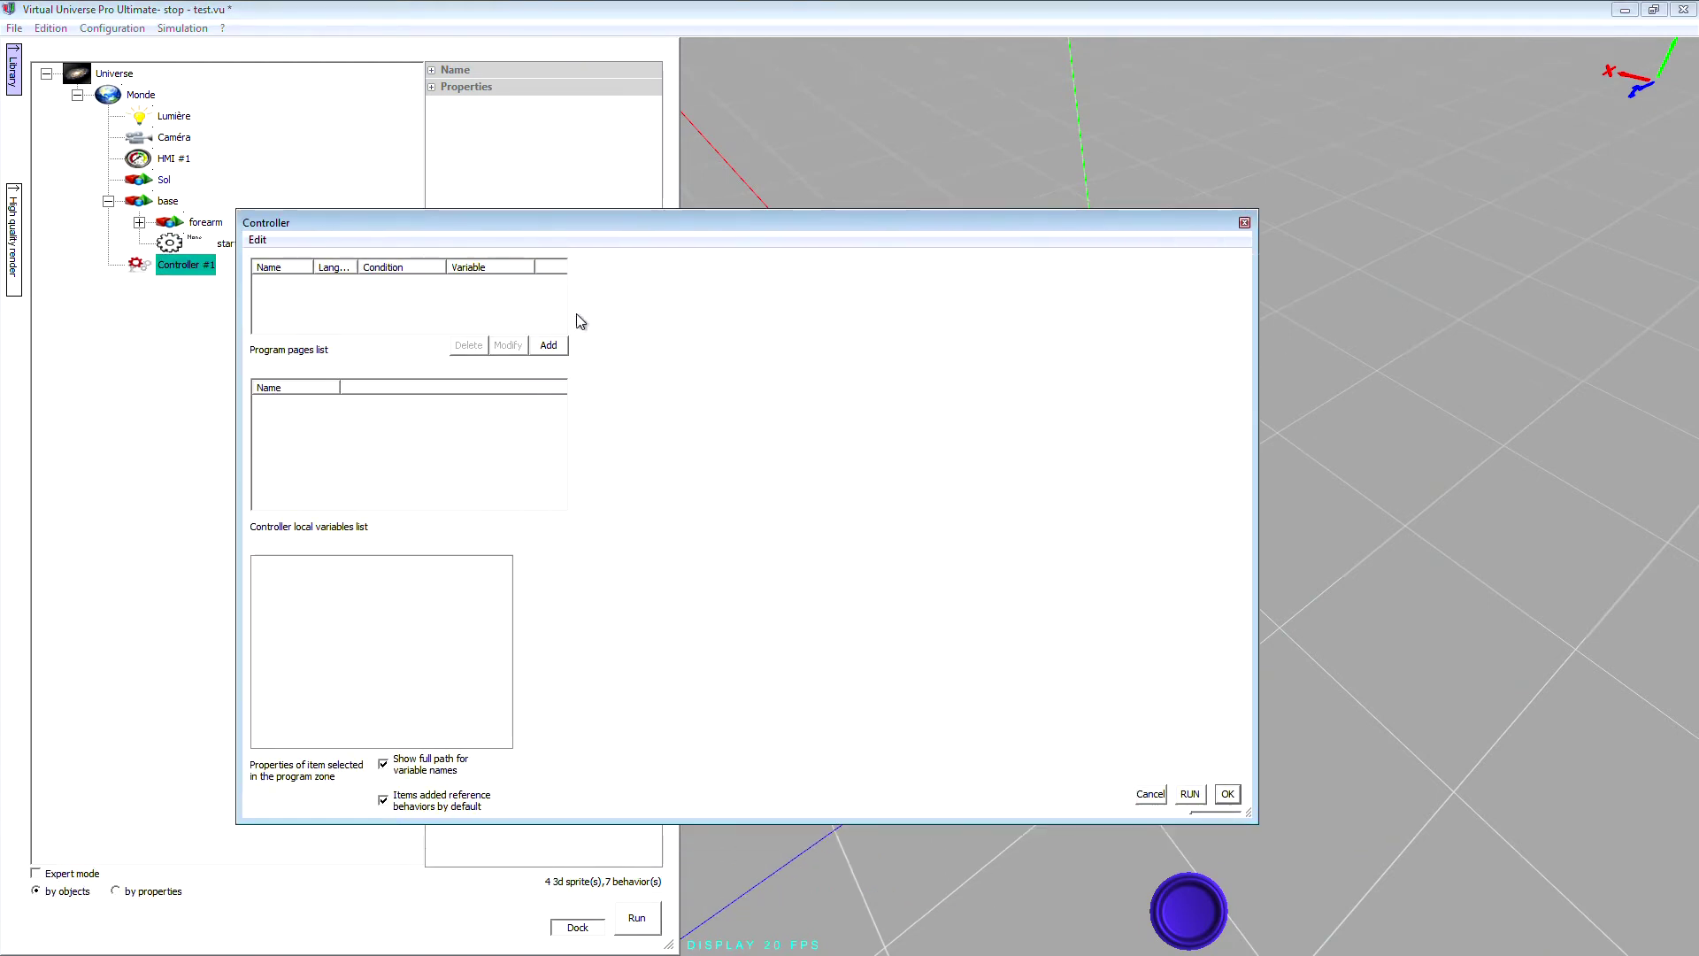
Create an Fbd/Sfc program page and place an initial step in it.
{"action": "left_click", "coordinate": [549, 346]}
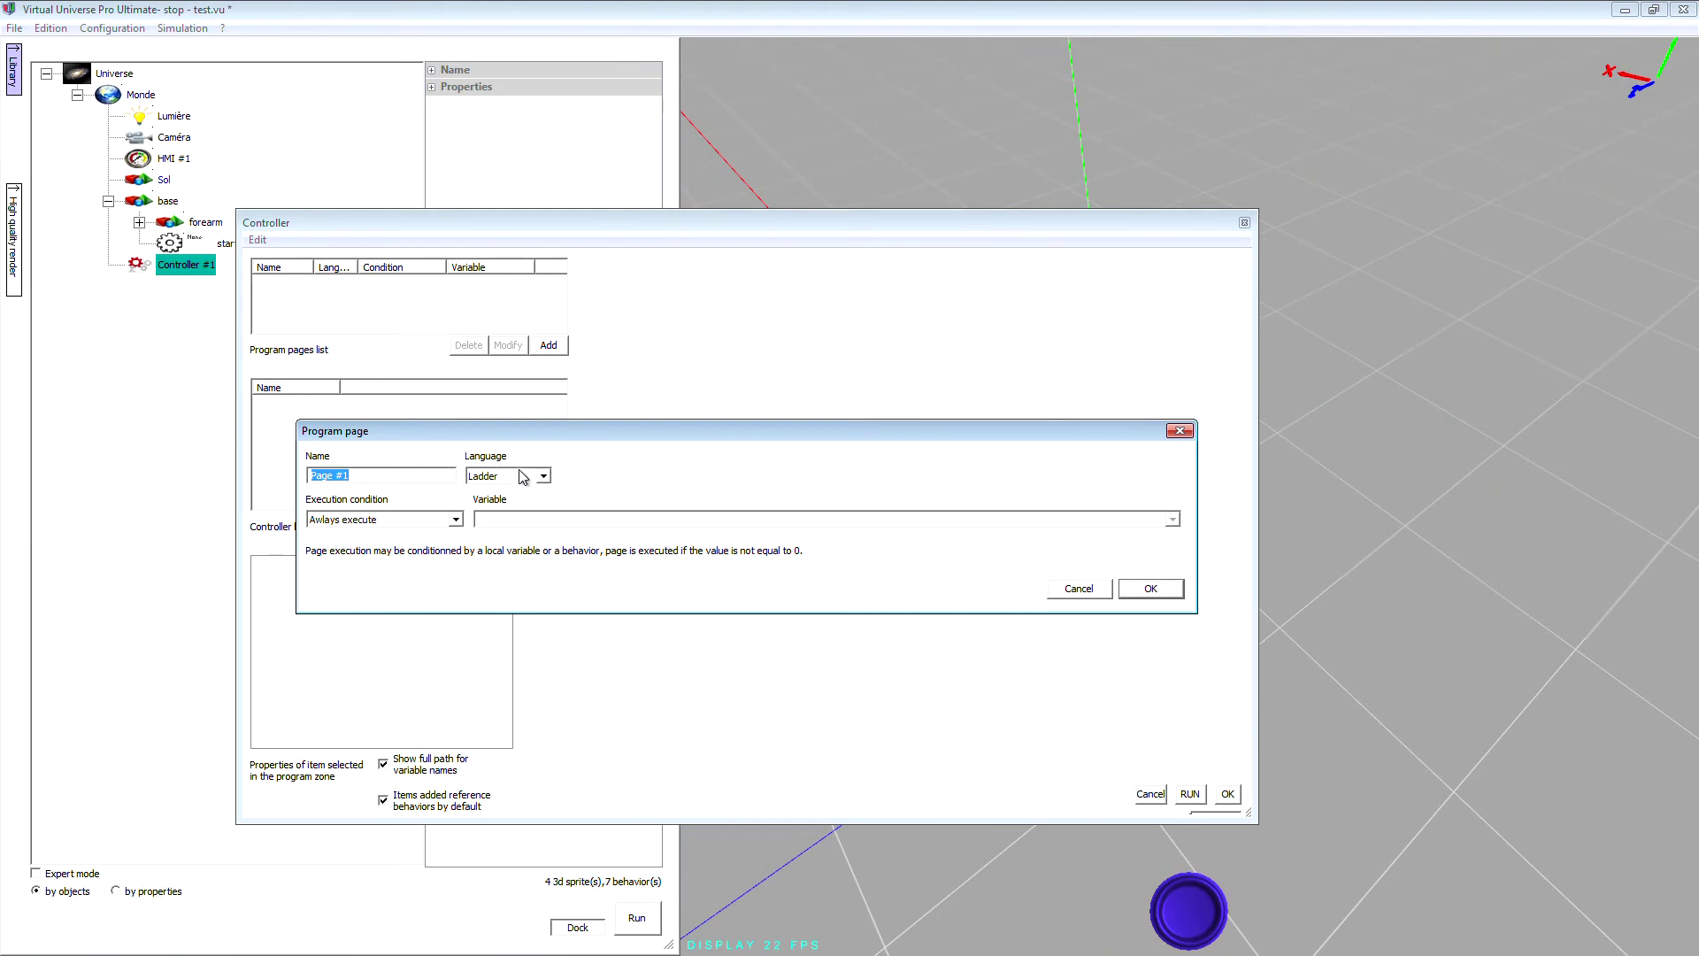
{"action": "left_click", "coordinate": [544, 476]}
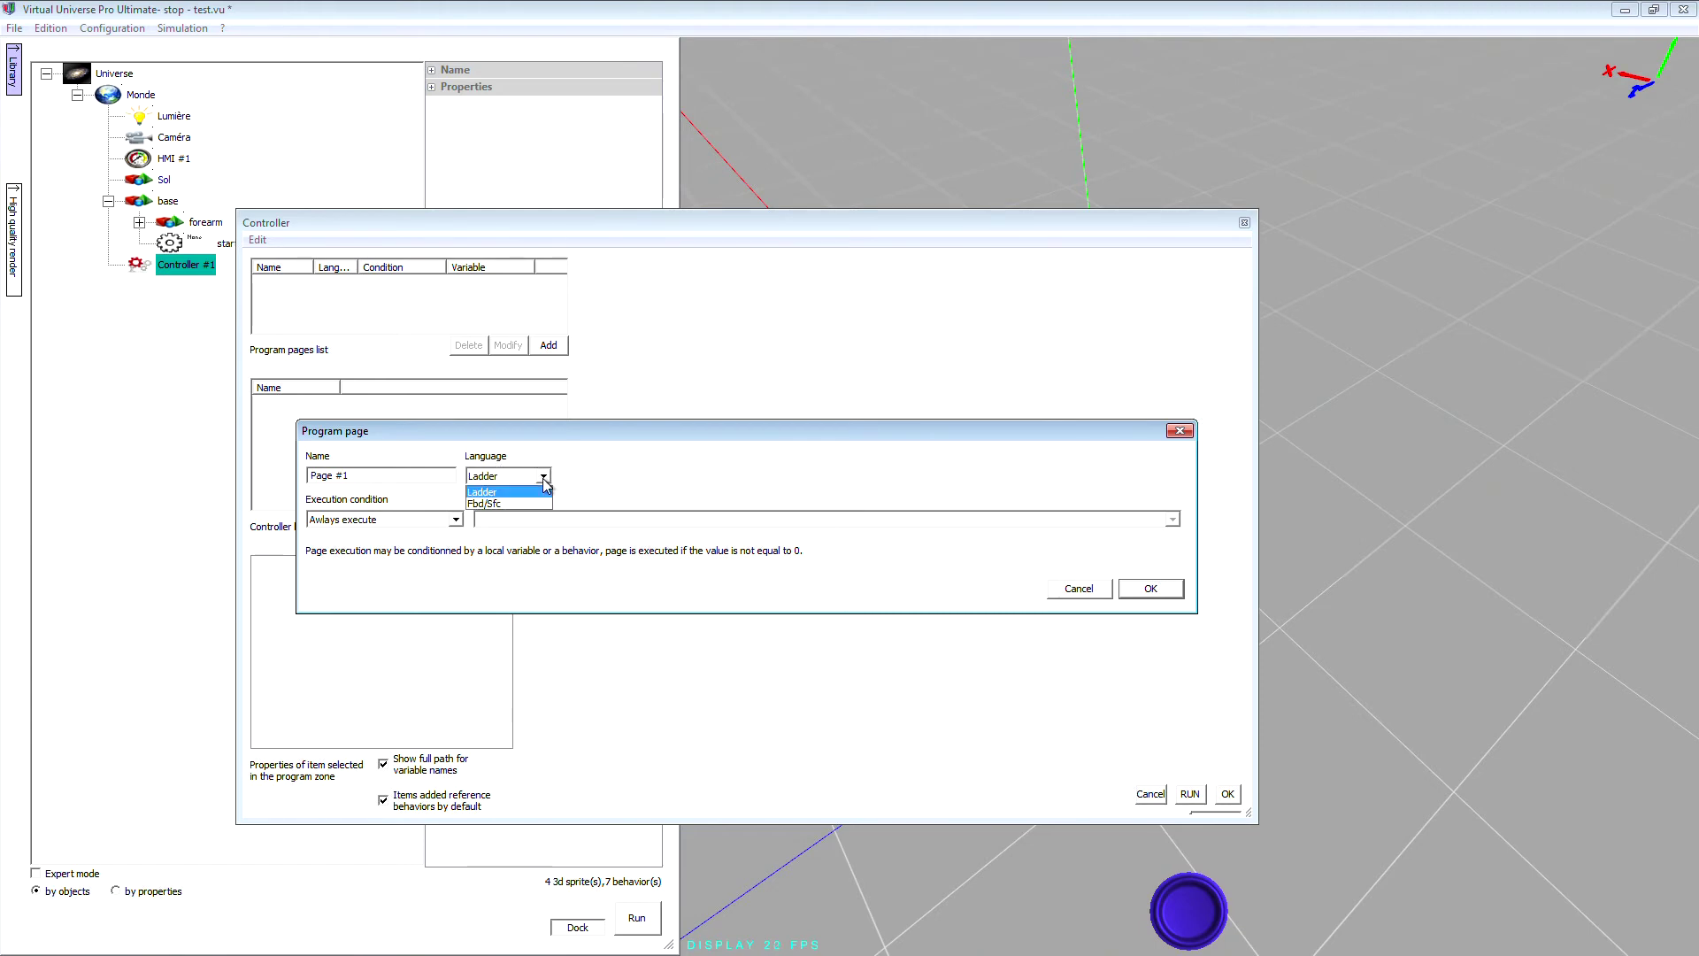
{"action": "left_click", "coordinate": [486, 504]}
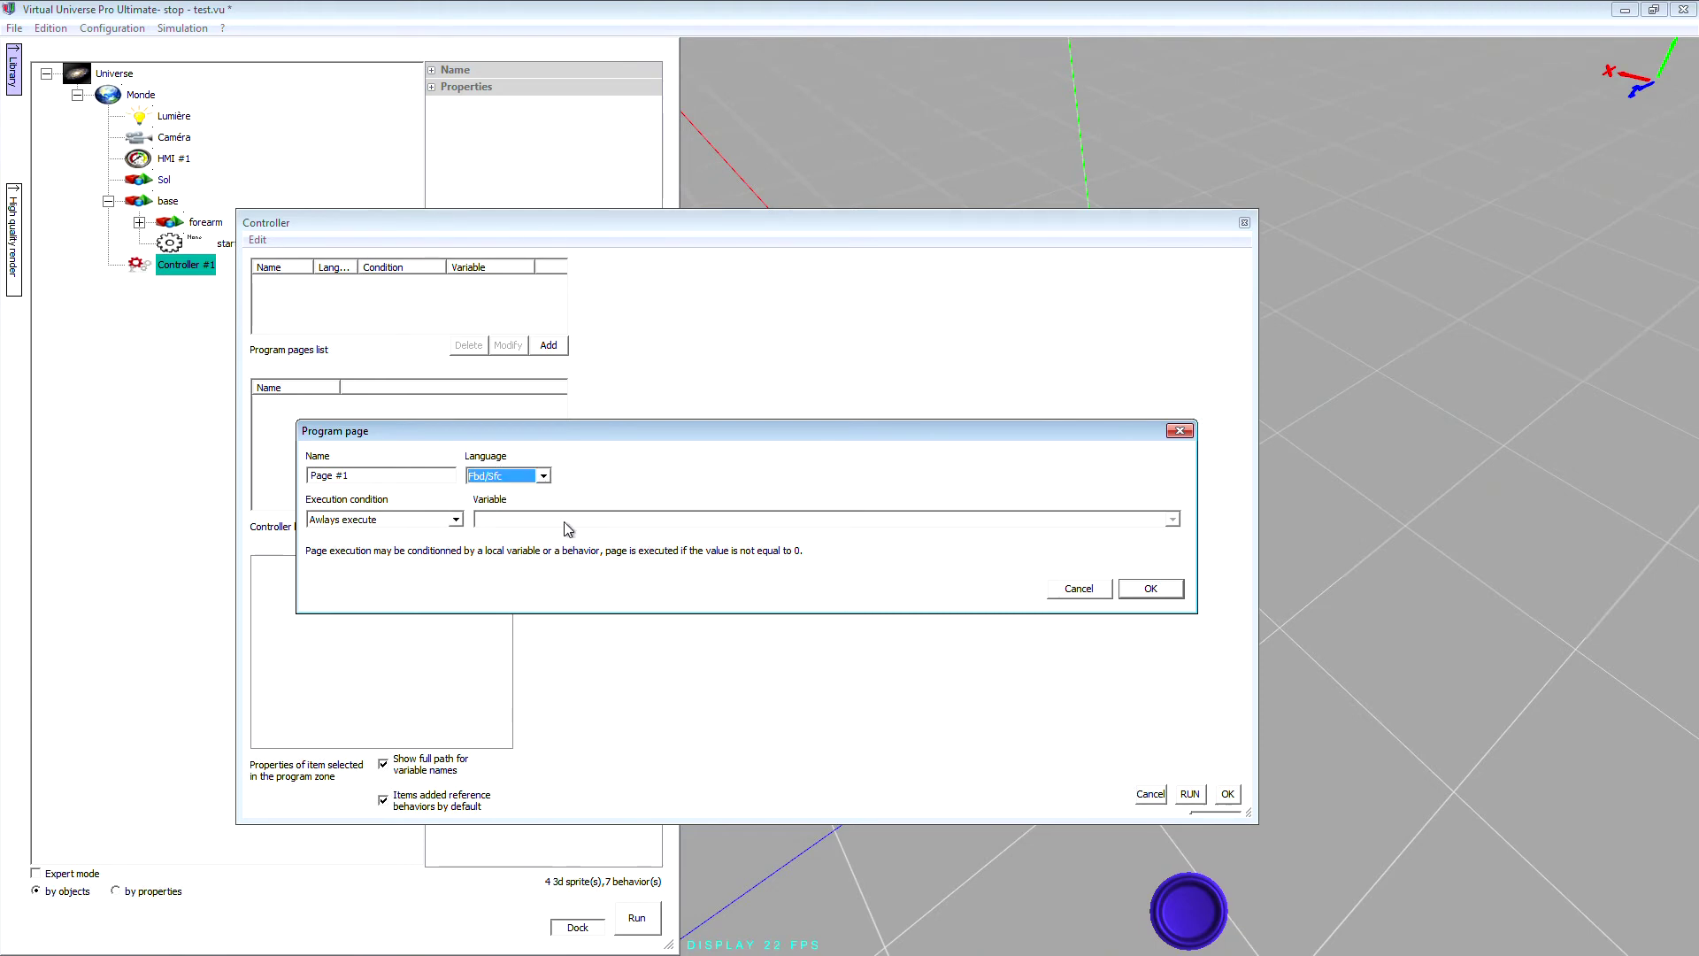
{"action": "left_click", "coordinate": [1150, 593]}
{"action": "left_click_drag", "start_coordinate": [596, 421], "coordinate": [818, 317]}
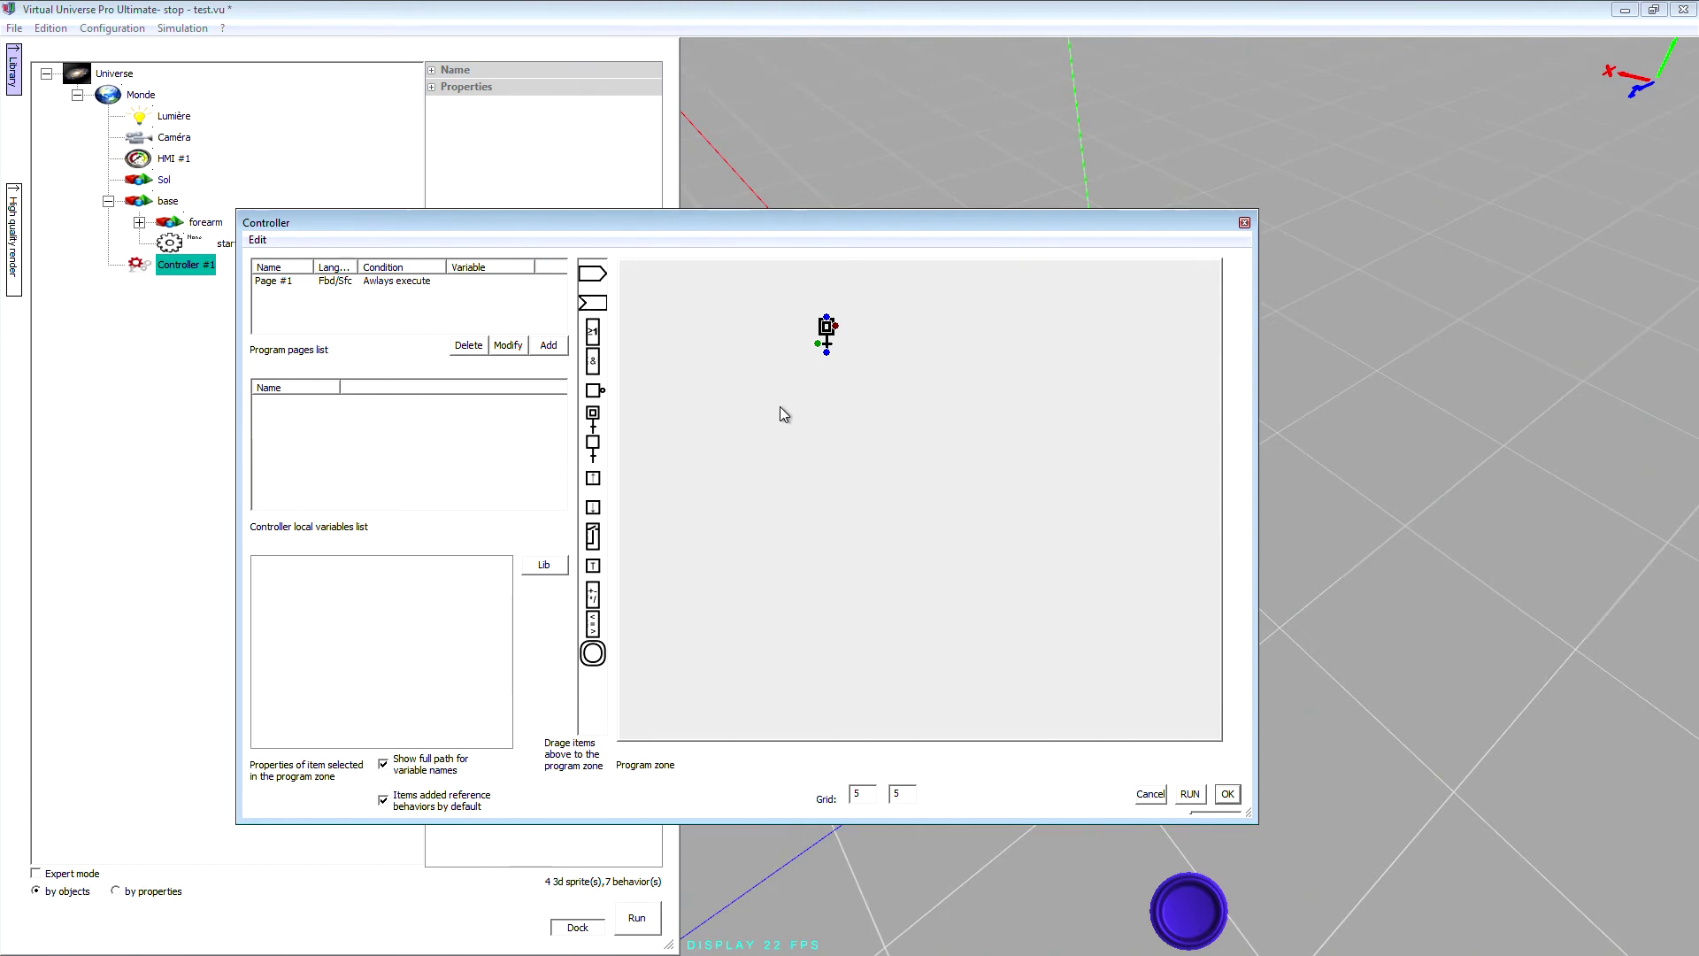
Wire a start button input to the initial step and link a second step below it.
{"action": "left_click_drag", "start_coordinate": [595, 295], "coordinate": [680, 359]}
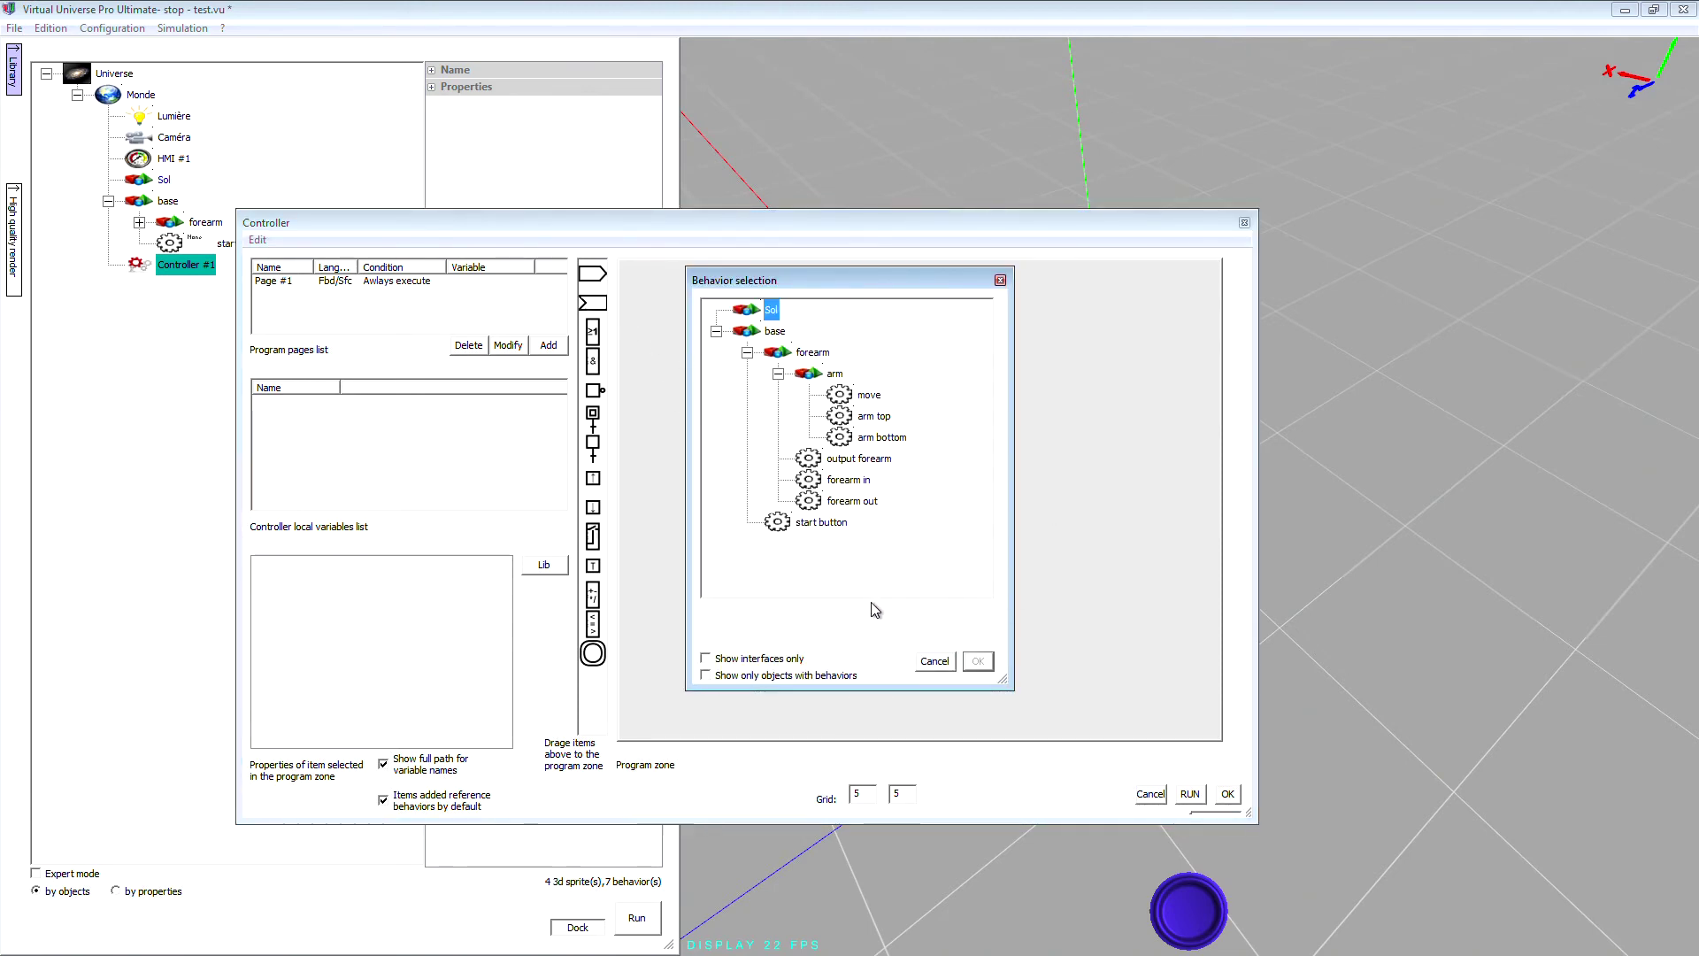
{"action": "left_click", "coordinate": [819, 523]}
{"action": "left_click", "coordinate": [978, 661]}
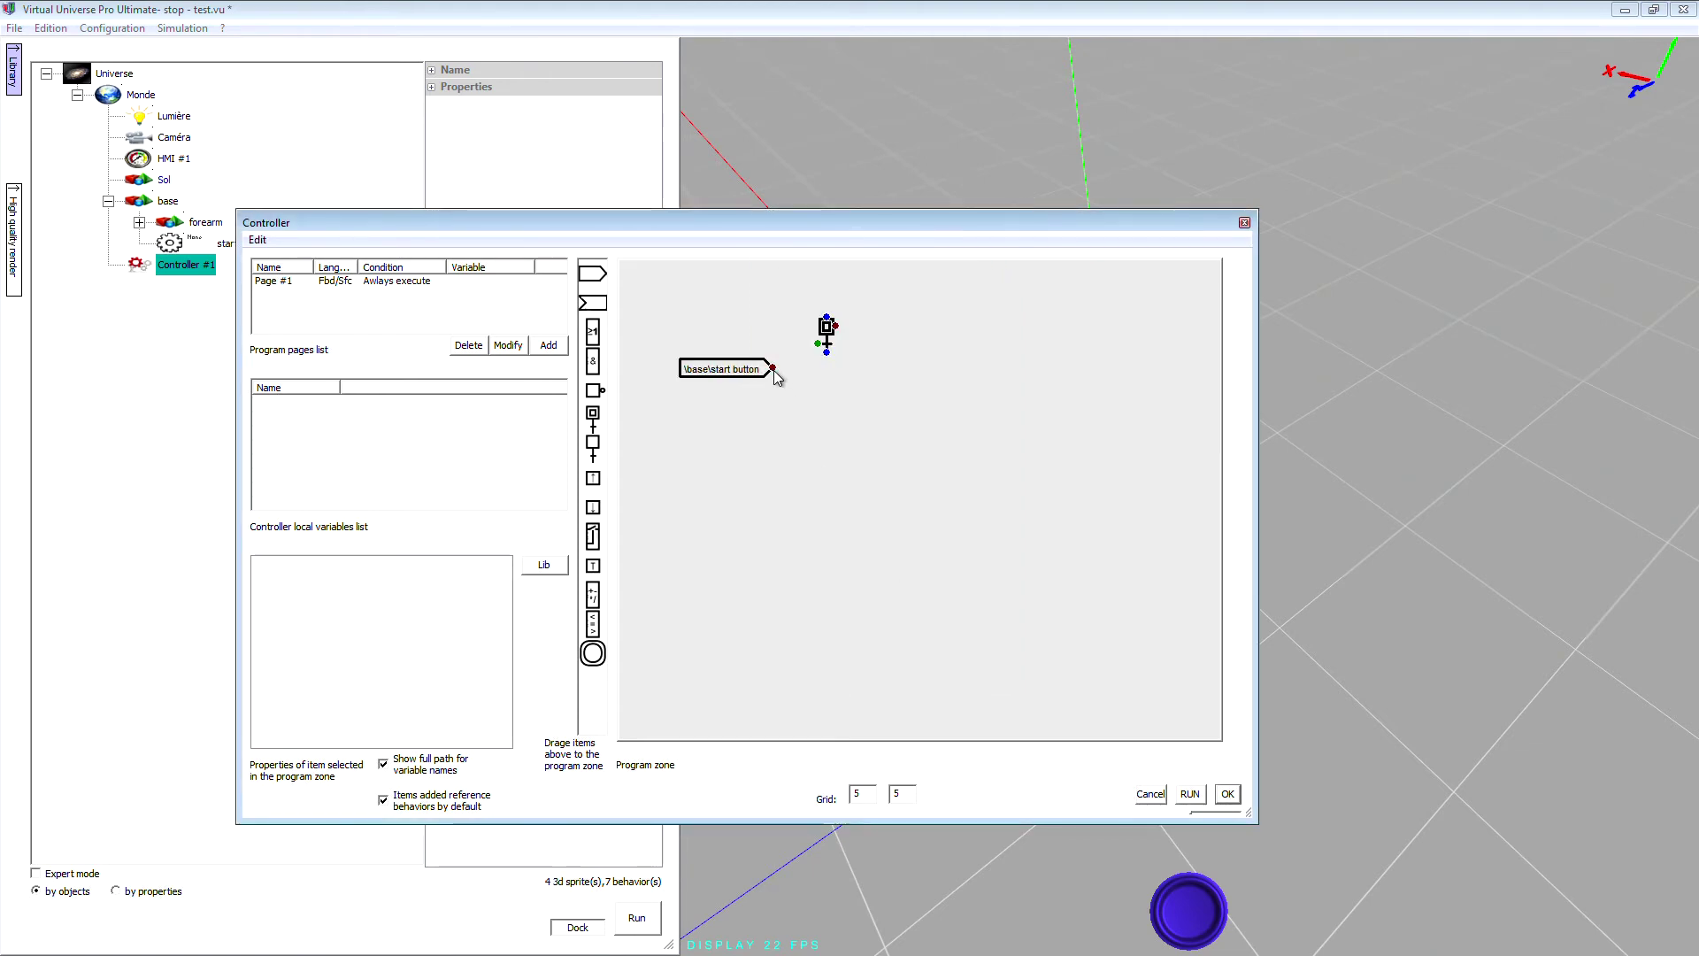
{"action": "mouse_move", "coordinate": [773, 369]}
{"action": "left_mouse_down"}
{"action": "mouse_move", "coordinate": [820, 336]}
{"action": "mouse_move", "coordinate": [807, 370]}
{"action": "mouse_move", "coordinate": [830, 372]}
{"action": "left_mouse_up"}
{"action": "left_click_drag", "start_coordinate": [595, 449], "coordinate": [793, 434]}
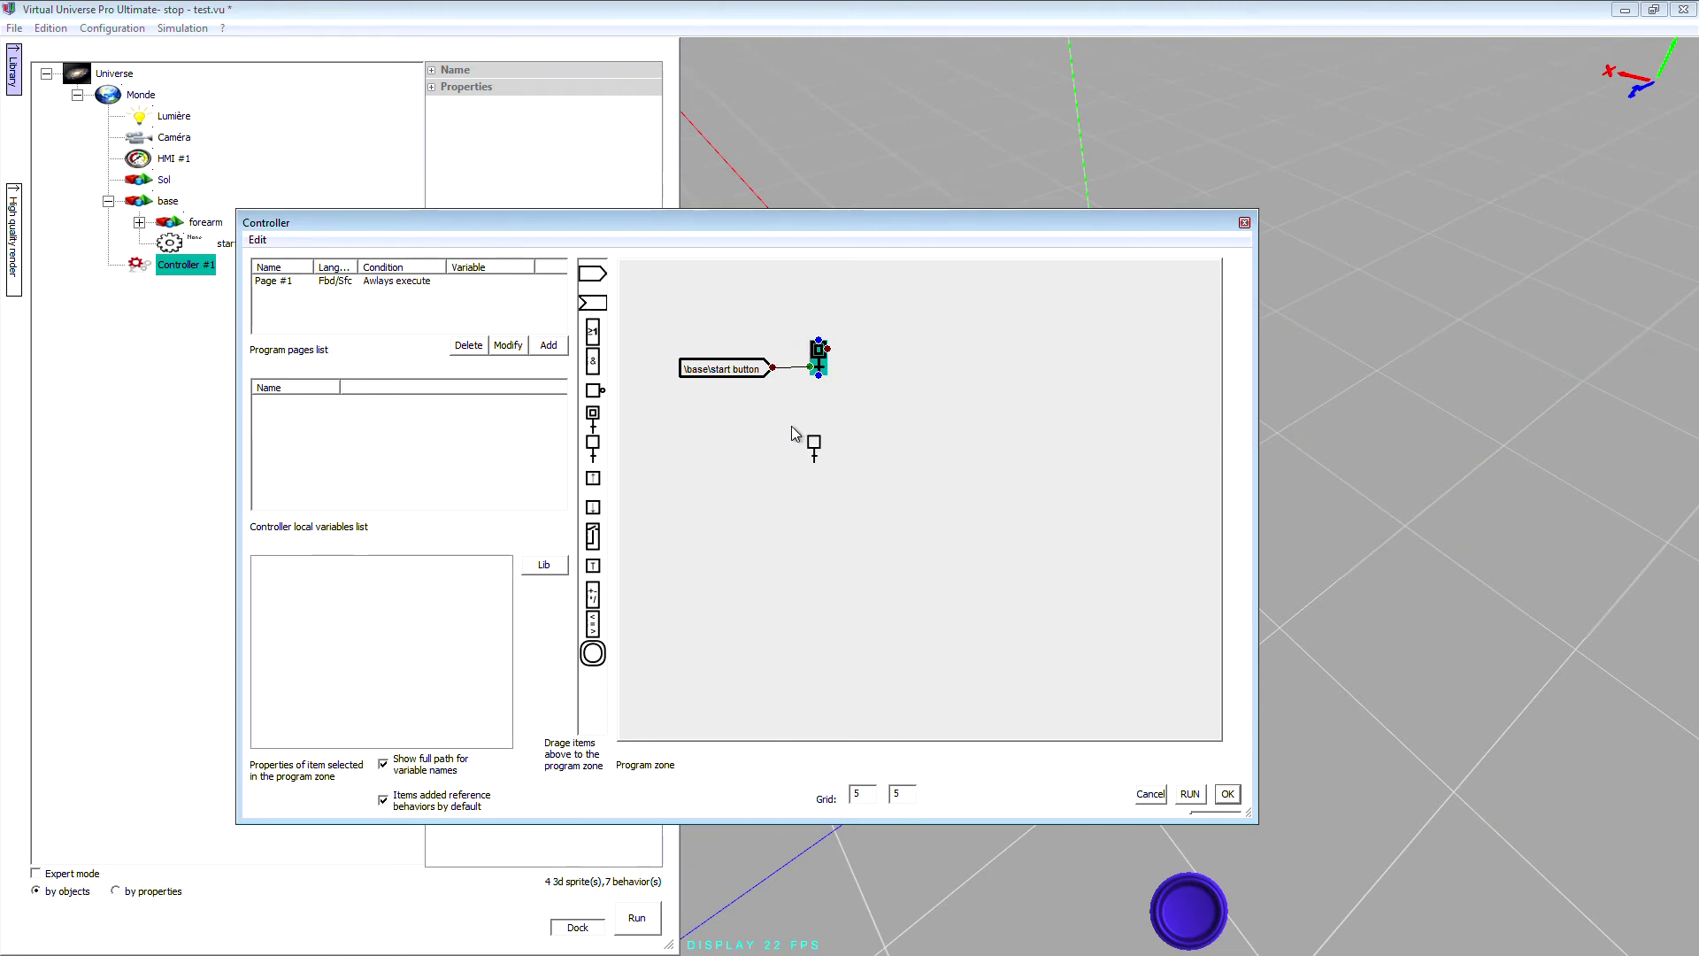
{"action": "mouse_move", "coordinate": [819, 376]}
{"action": "left_mouse_down"}
{"action": "mouse_move", "coordinate": [814, 447]}
{"action": "mouse_move", "coordinate": [828, 438]}
{"action": "left_mouse_up"}
Add an output driving arm bottom and close the controller editor, keeping the changes.
{"action": "left_click_drag", "start_coordinate": [594, 299], "coordinate": [874, 405]}
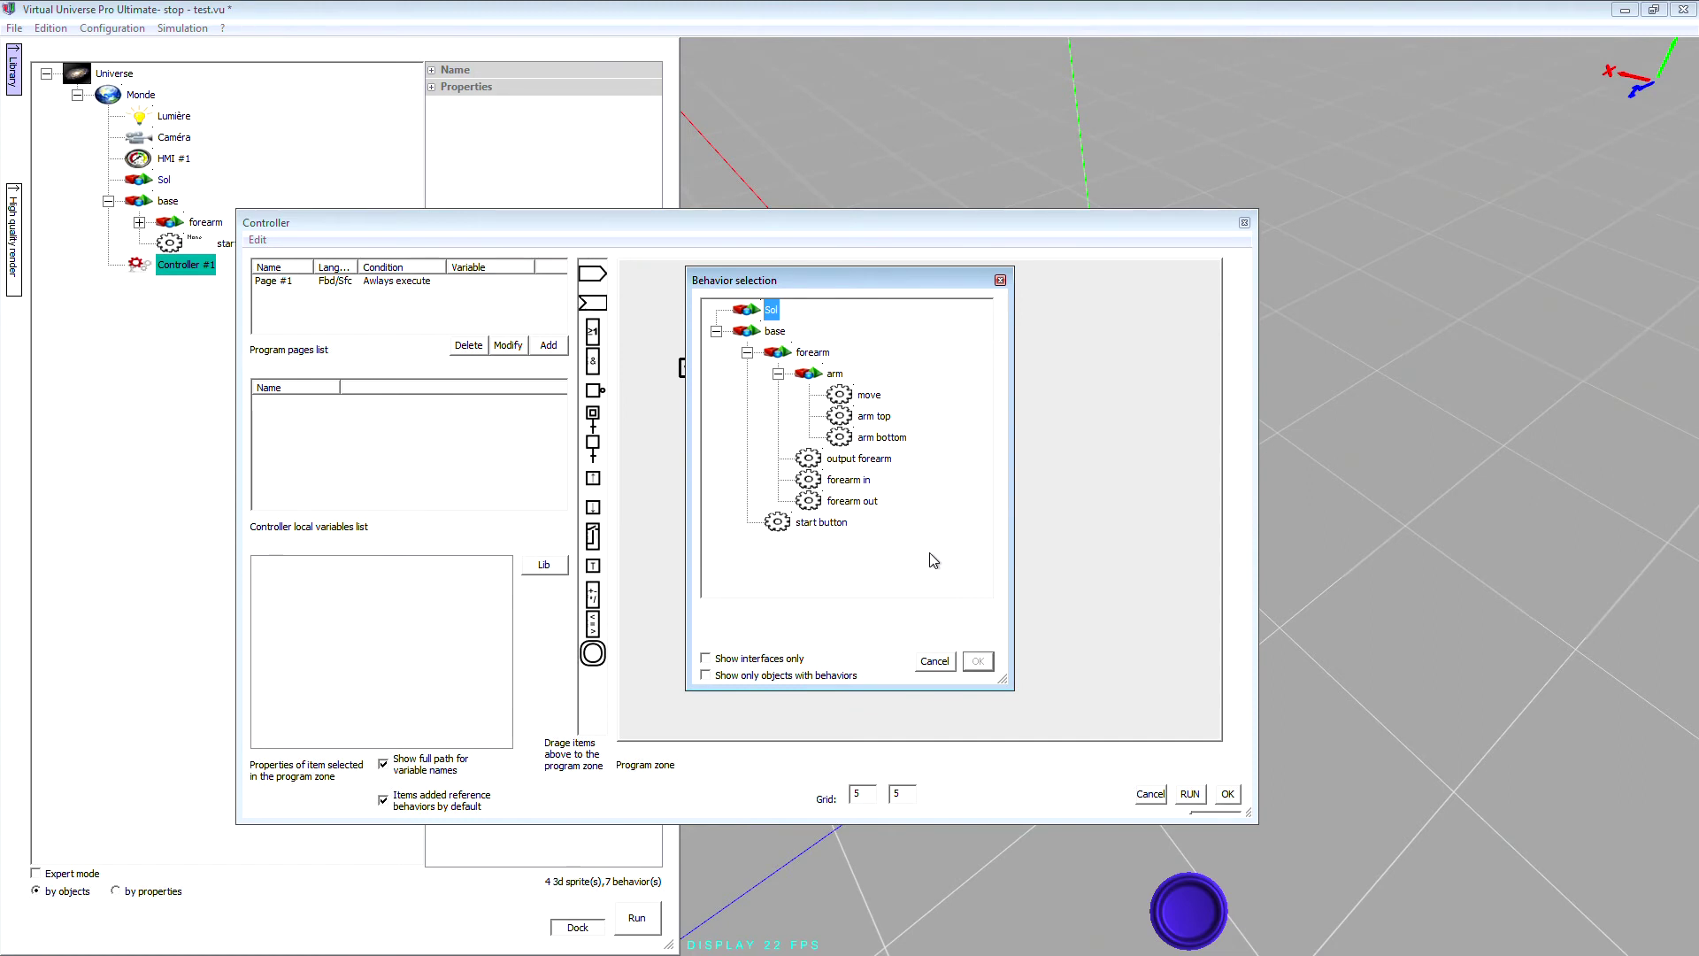
{"action": "left_click", "coordinate": [859, 438]}
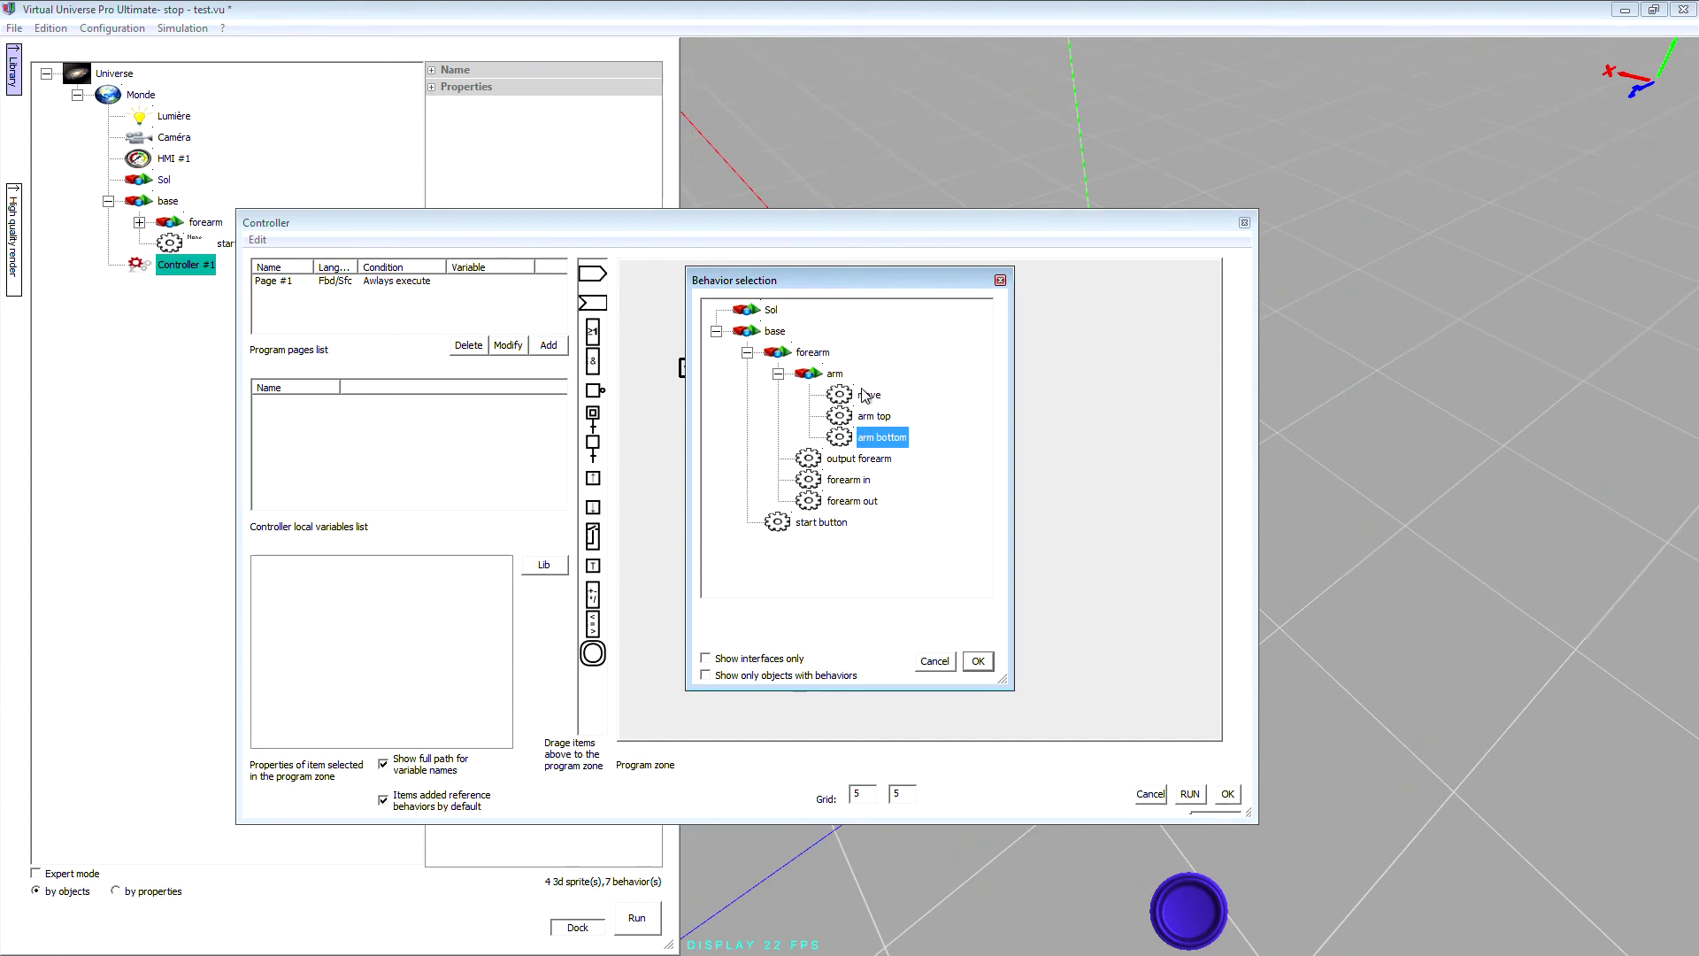
{"action": "left_click", "coordinate": [978, 661]}
{"action": "left_click", "coordinate": [1229, 794]}
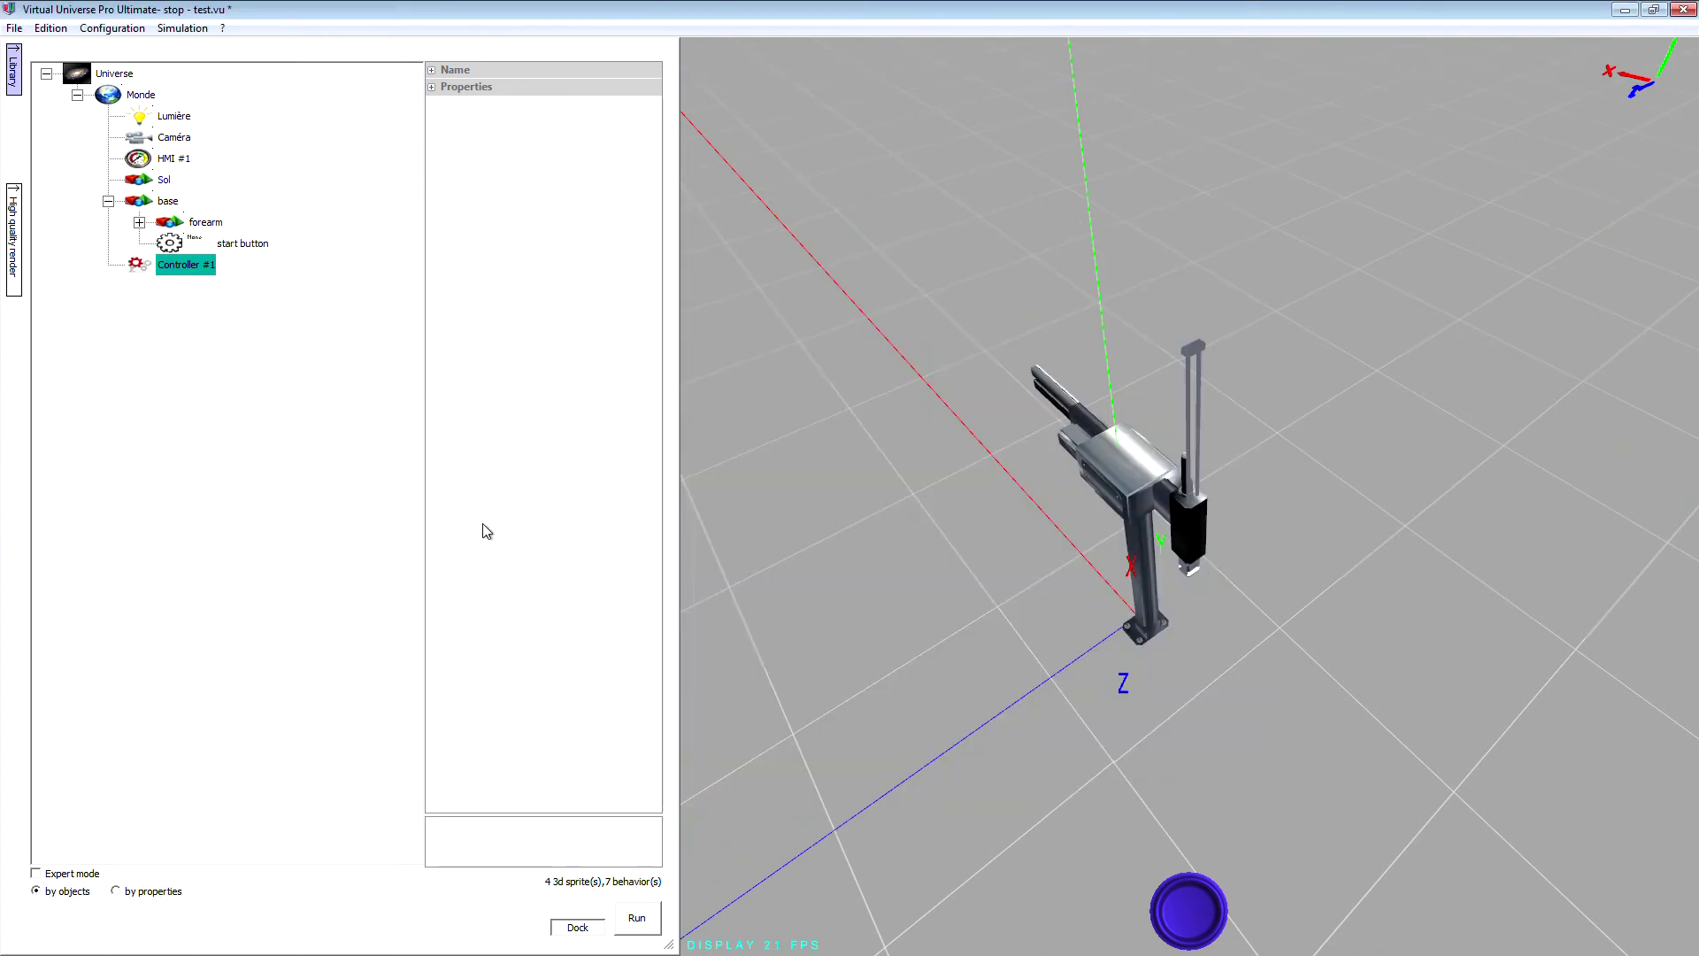
Expand forearm and arm, then rename the move behaviour to 'arm down'.
{"action": "left_click", "coordinate": [139, 222]}
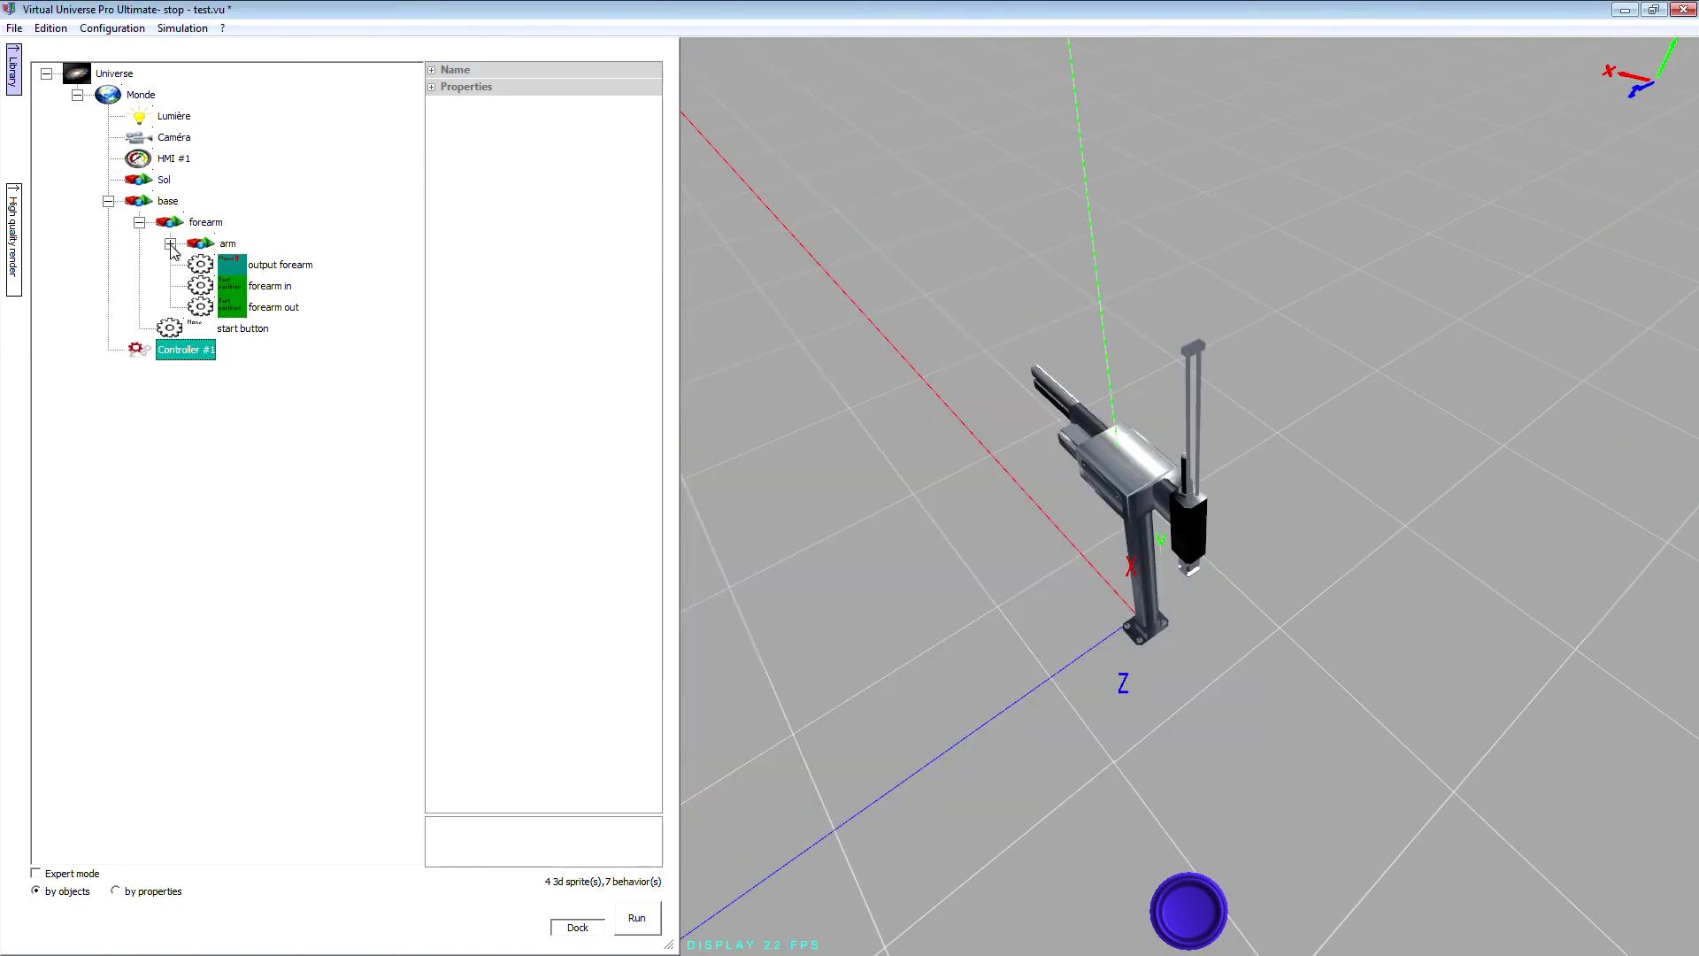
{"action": "left_click", "coordinate": [170, 244]}
{"action": "left_click", "coordinate": [262, 263]}
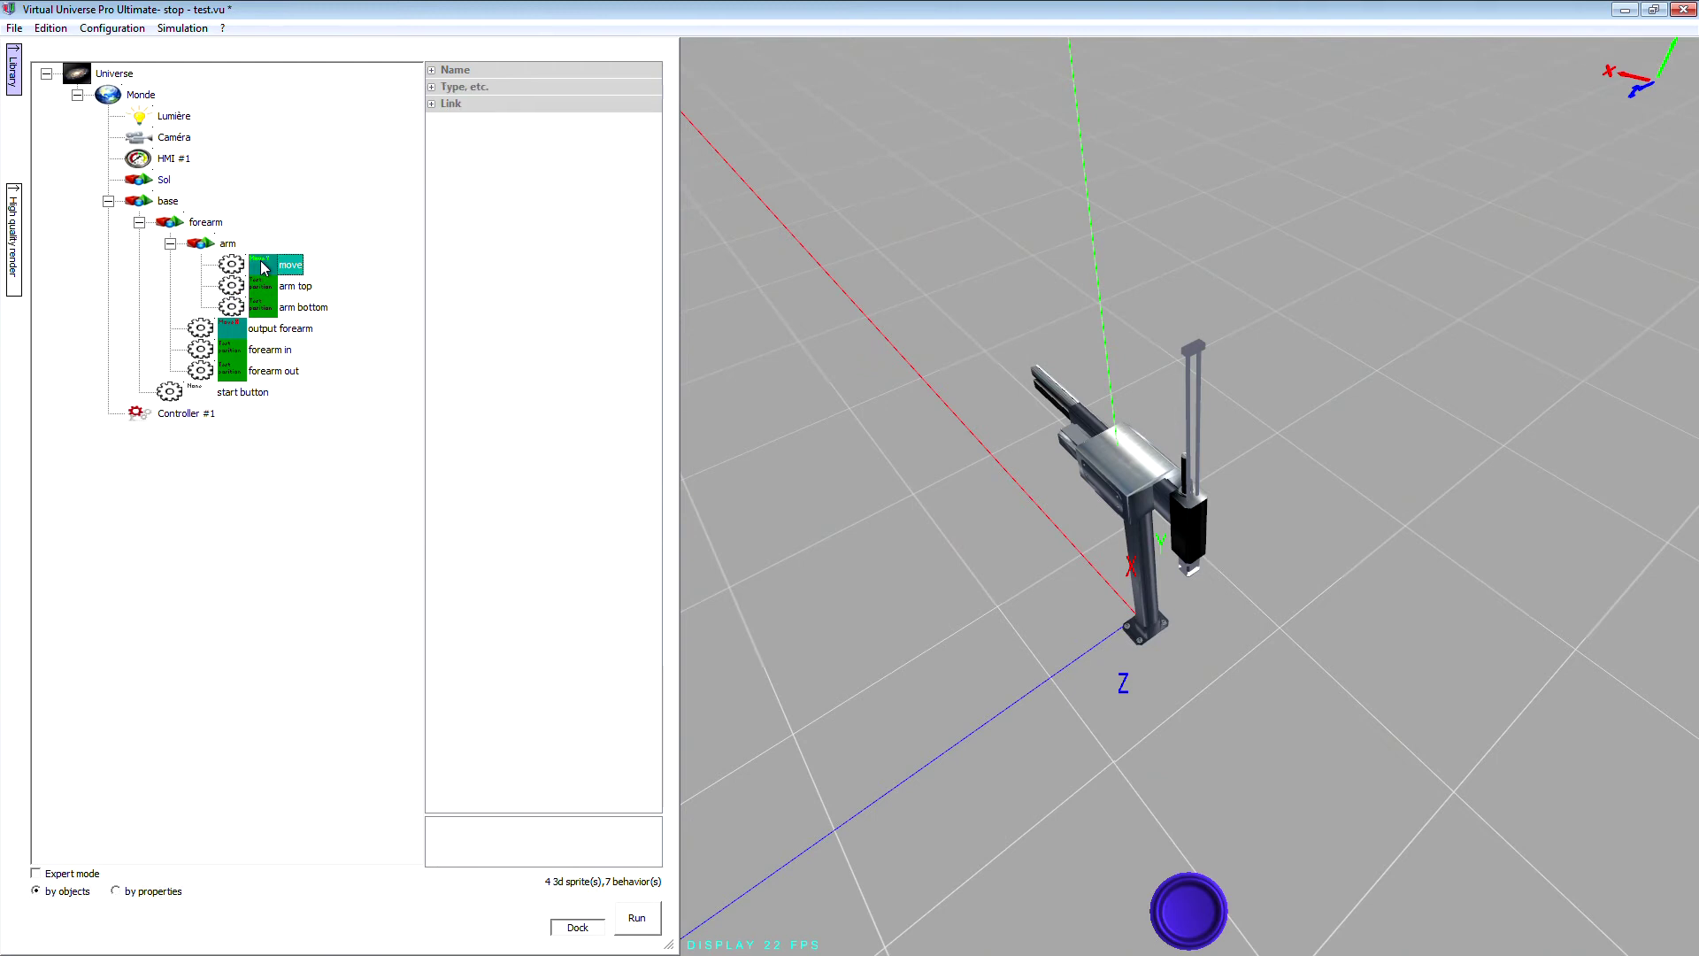
{"action": "left_click", "coordinate": [439, 72]}
{"action": "left_click", "coordinate": [578, 87]}
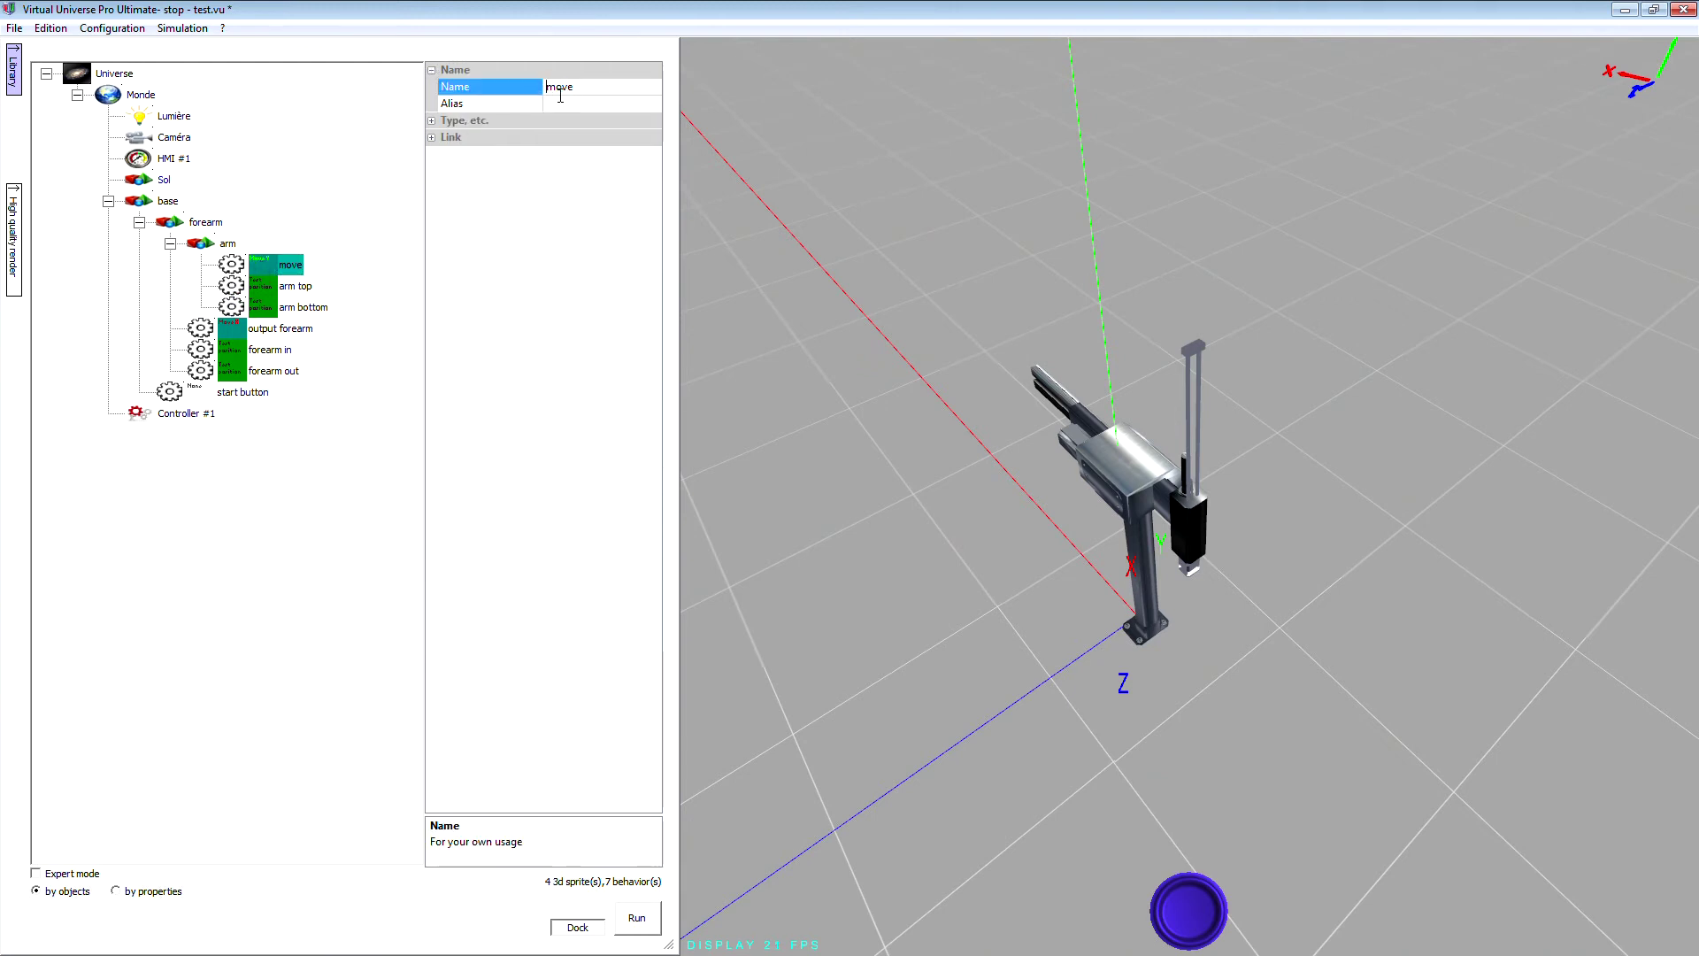
{"action": "double_click", "coordinate": [613, 91]}
{"action": "type", "text": "arm down"}
{"action": "key", "text": "Return"}
{"action": "double_click", "coordinate": [160, 416]}
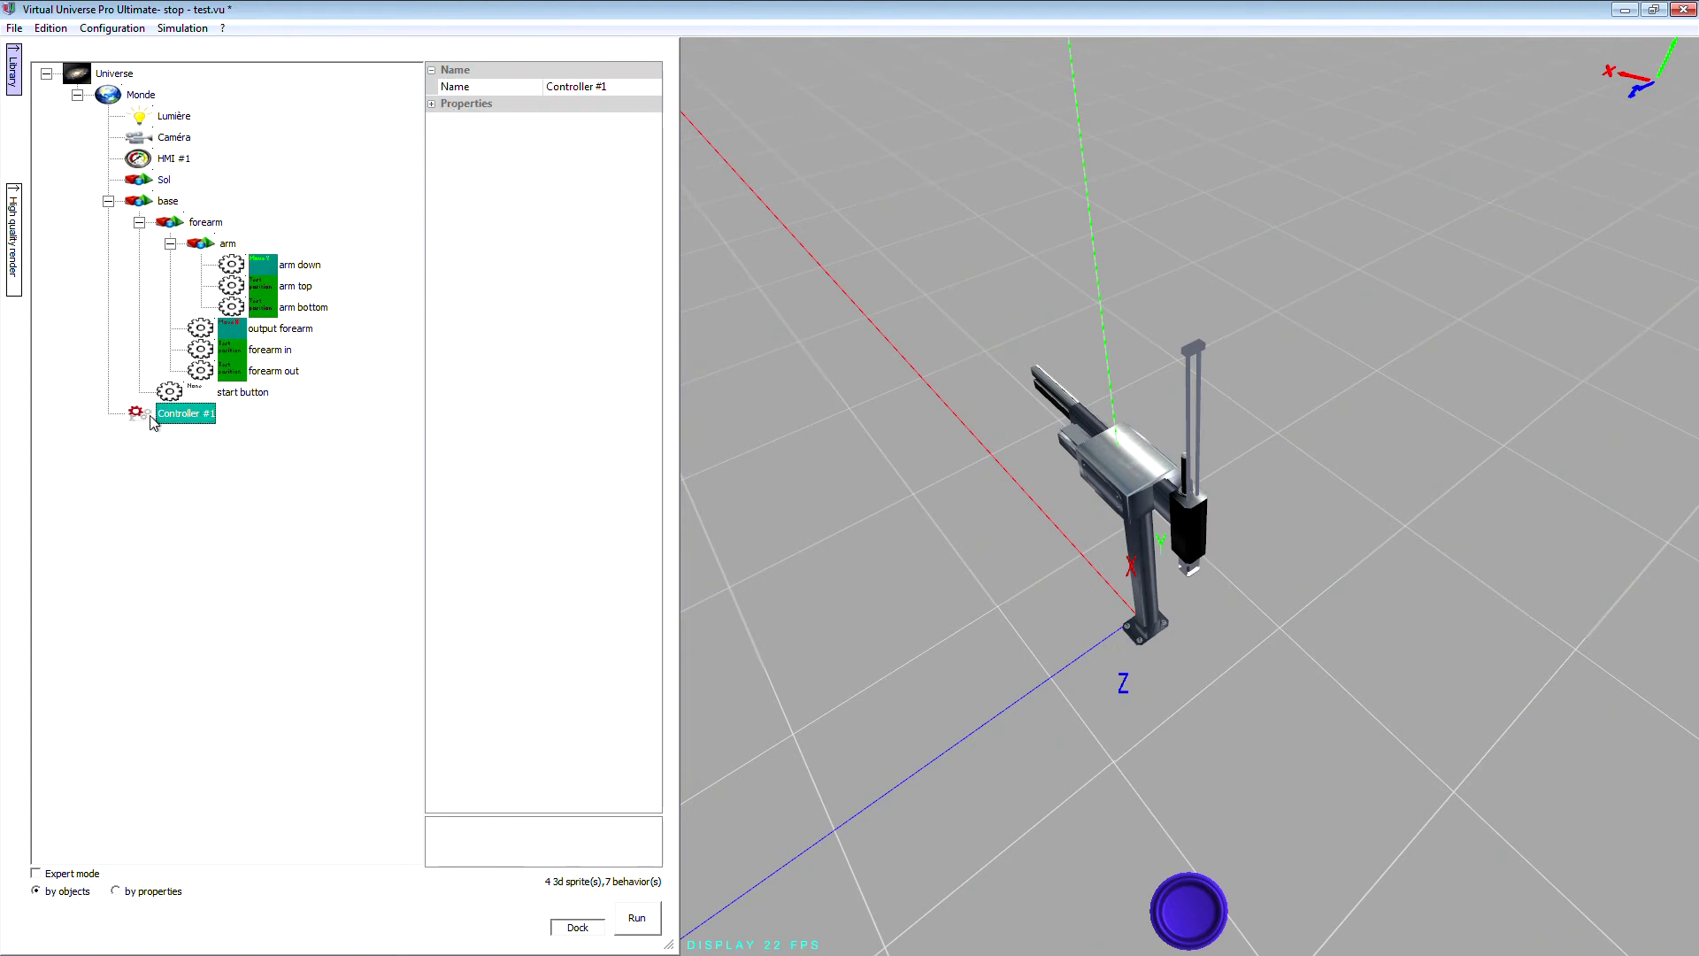
Switch the output block to drive arm down and attach it to the second step.
{"action": "left_click", "coordinate": [605, 511]}
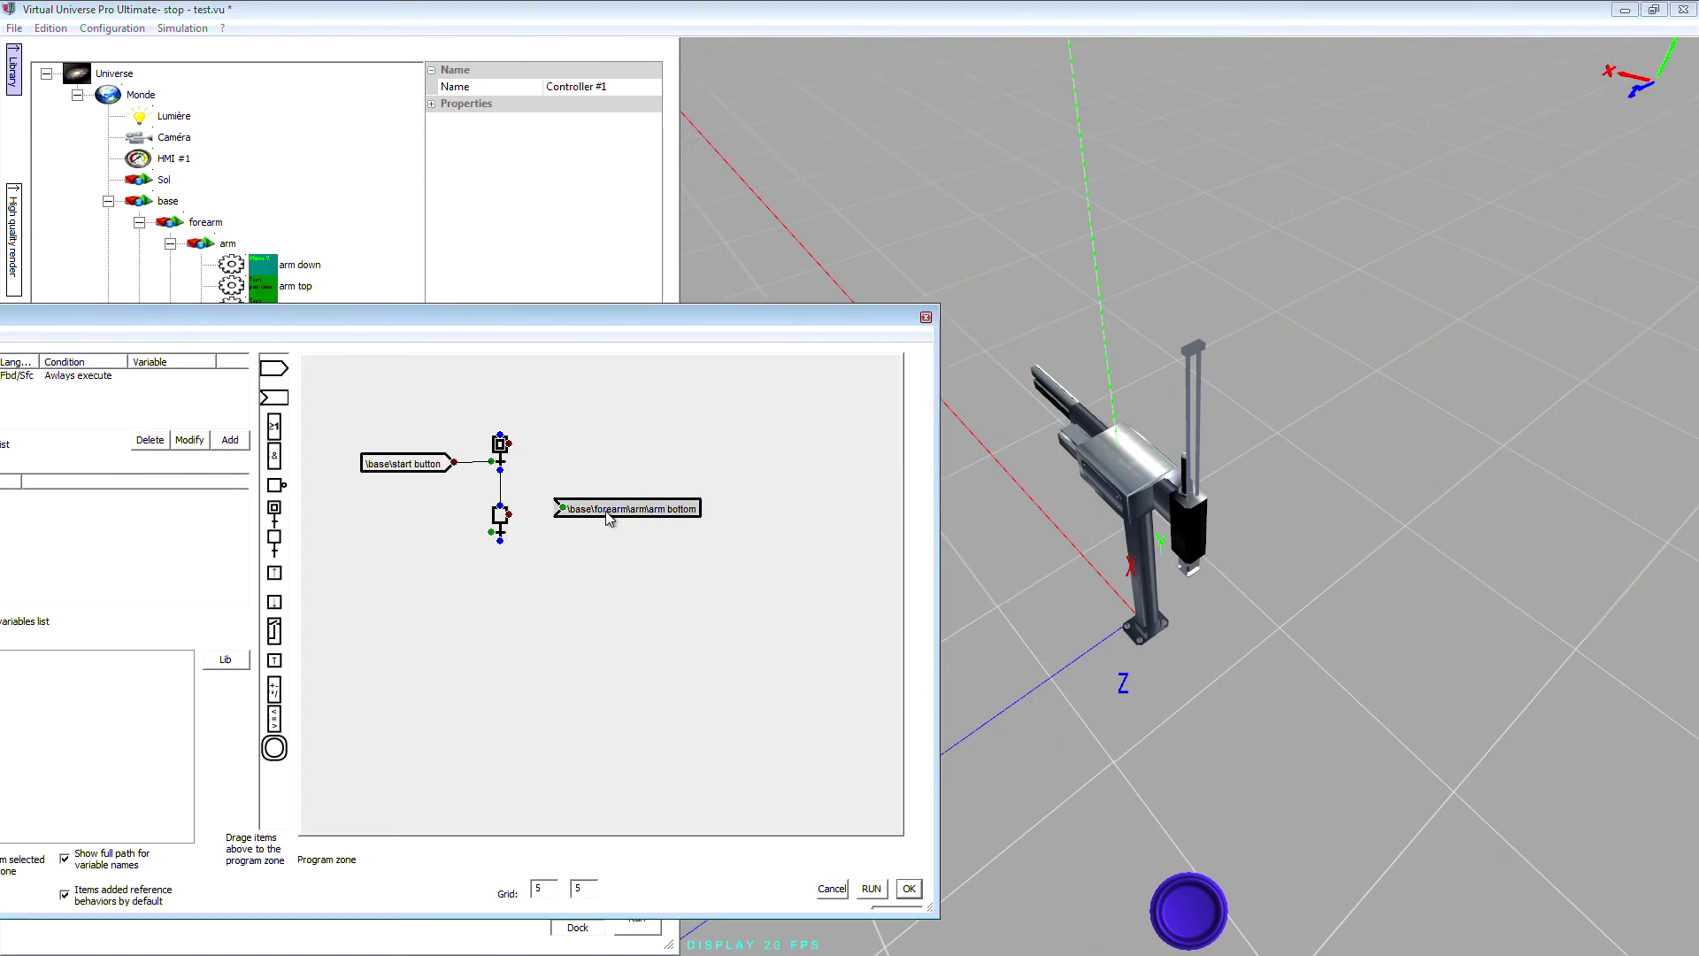
{"action": "double_click", "coordinate": [617, 513]}
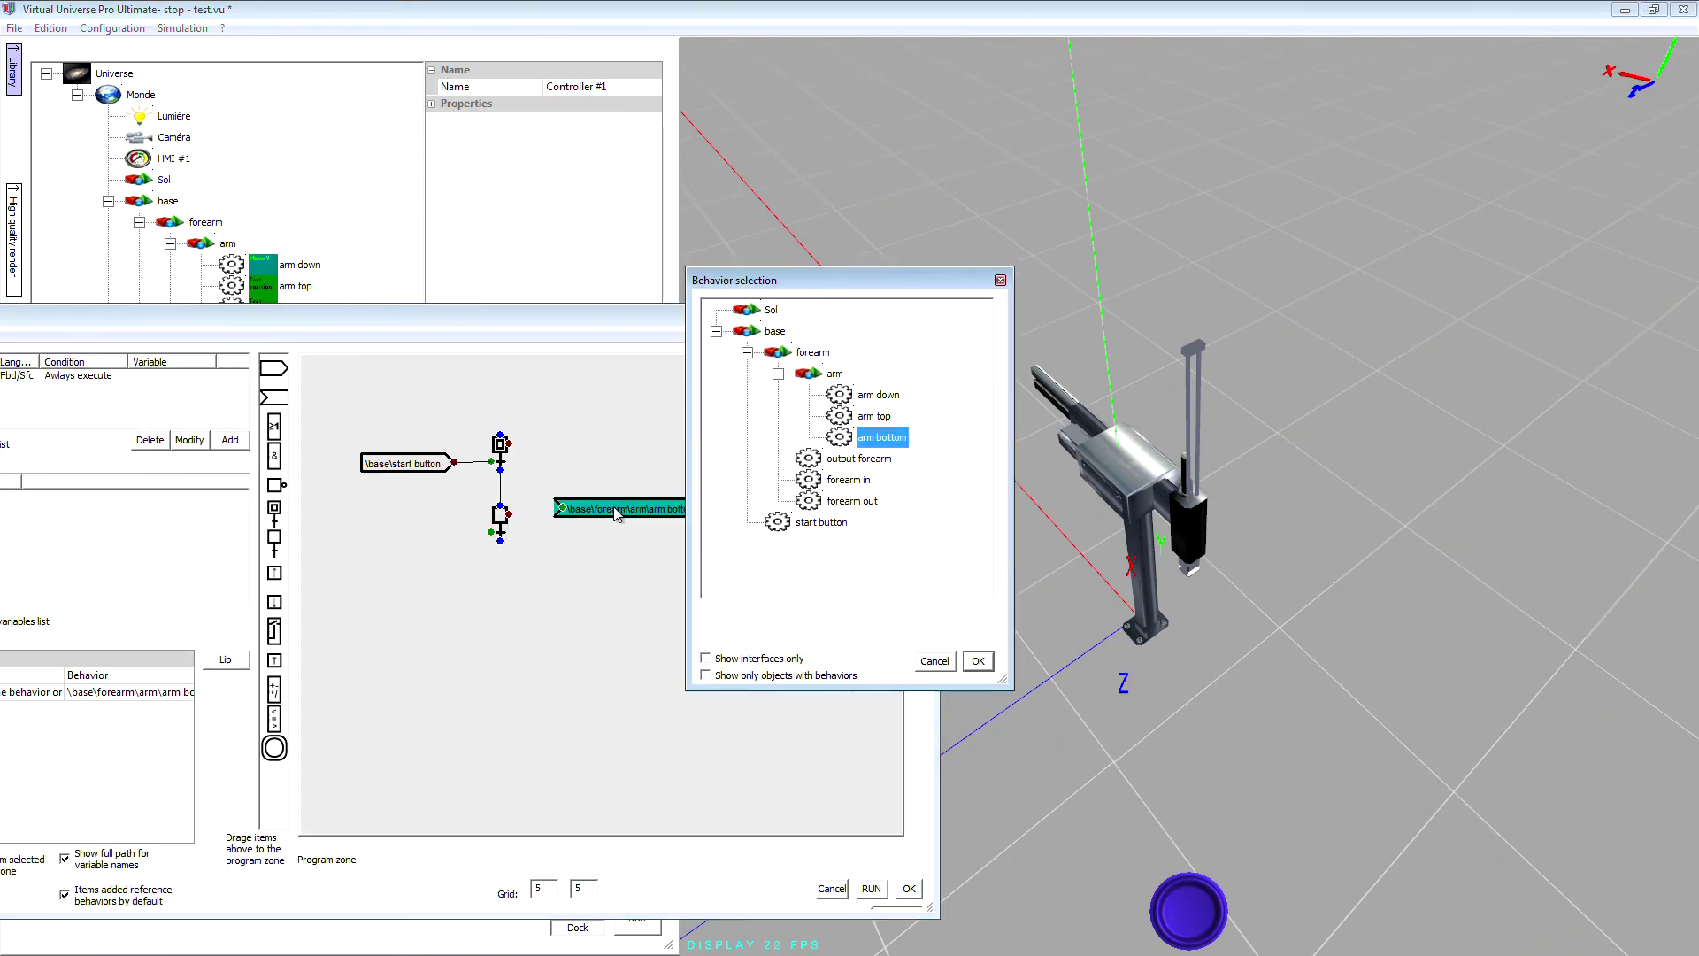
{"action": "left_click", "coordinate": [876, 396]}
{"action": "left_click", "coordinate": [978, 662]}
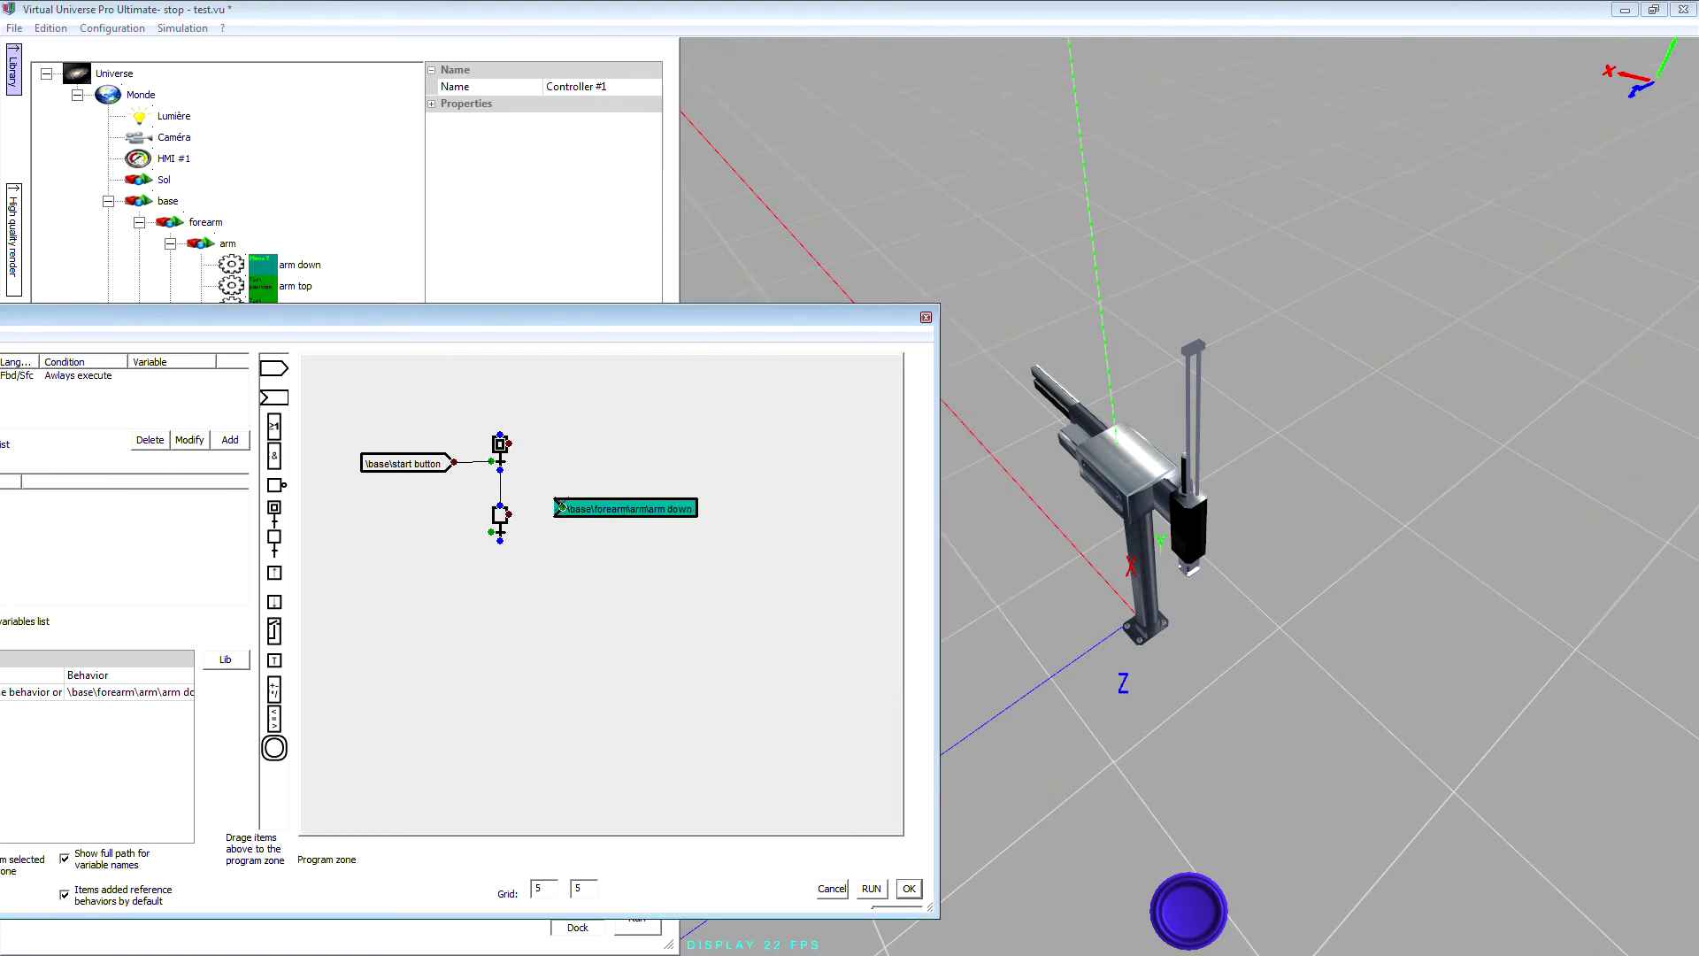
{"action": "left_click_drag", "start_coordinate": [563, 507], "coordinate": [510, 514]}
{"action": "left_click_drag", "start_coordinate": [615, 505], "coordinate": [607, 512]}
Add an arm bottom input as the transition below the second step.
{"action": "left_click_drag", "start_coordinate": [273, 368], "coordinate": [350, 563]}
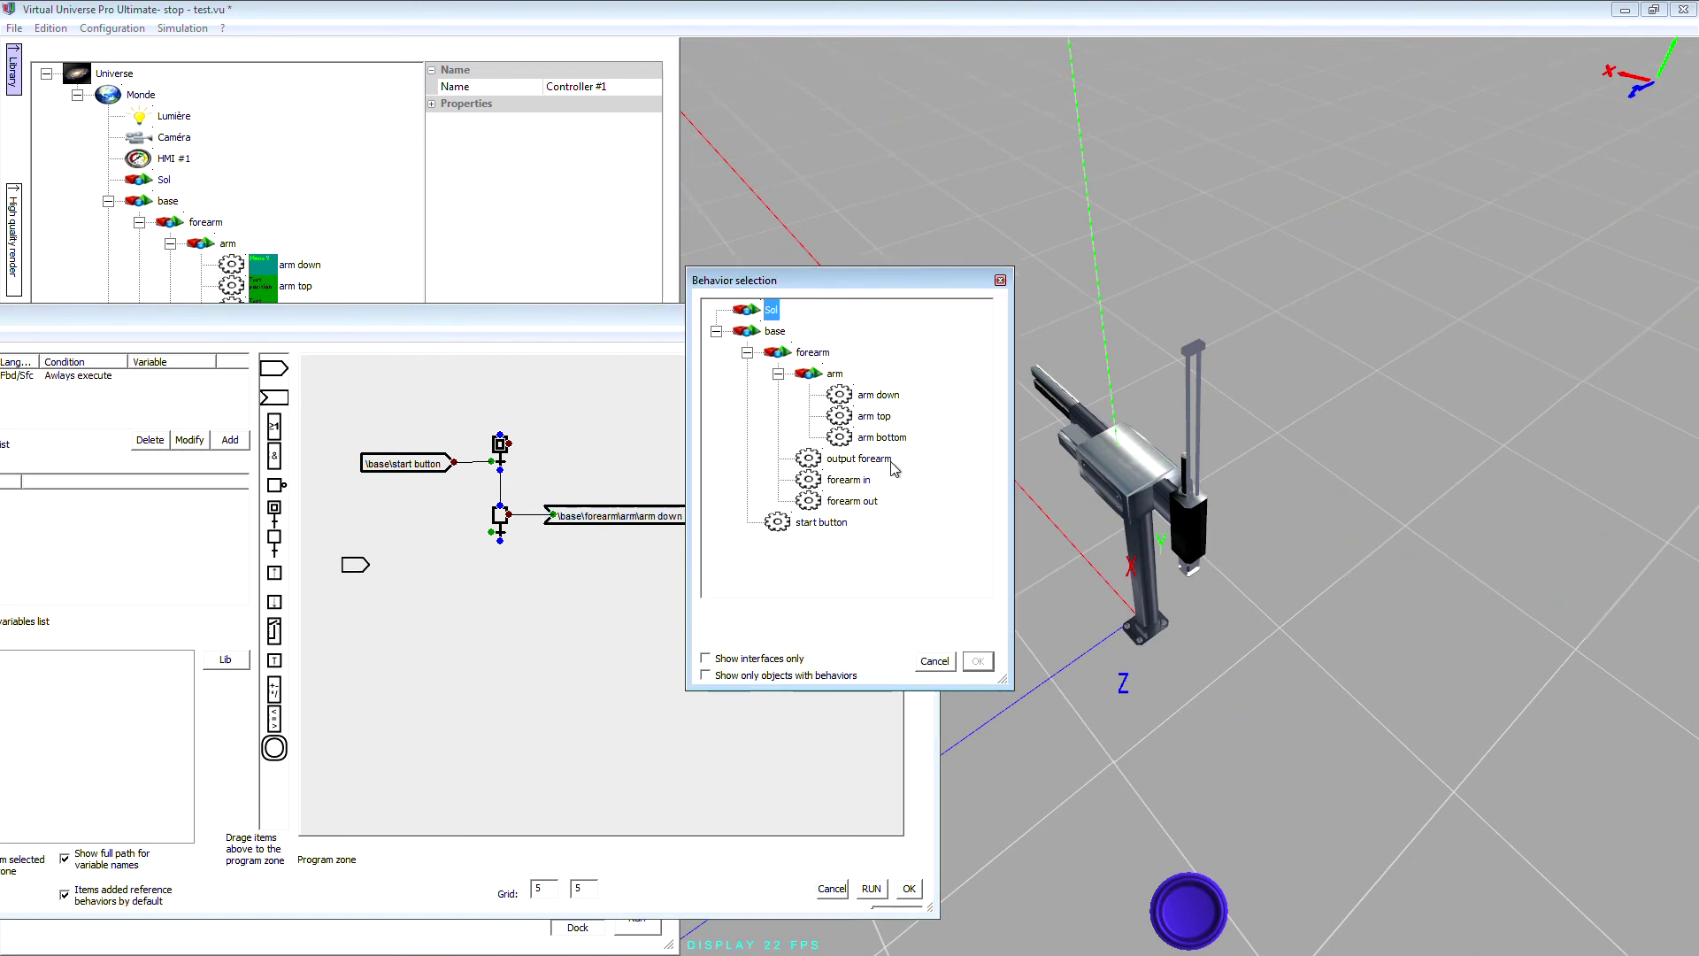
{"action": "left_click", "coordinate": [878, 437]}
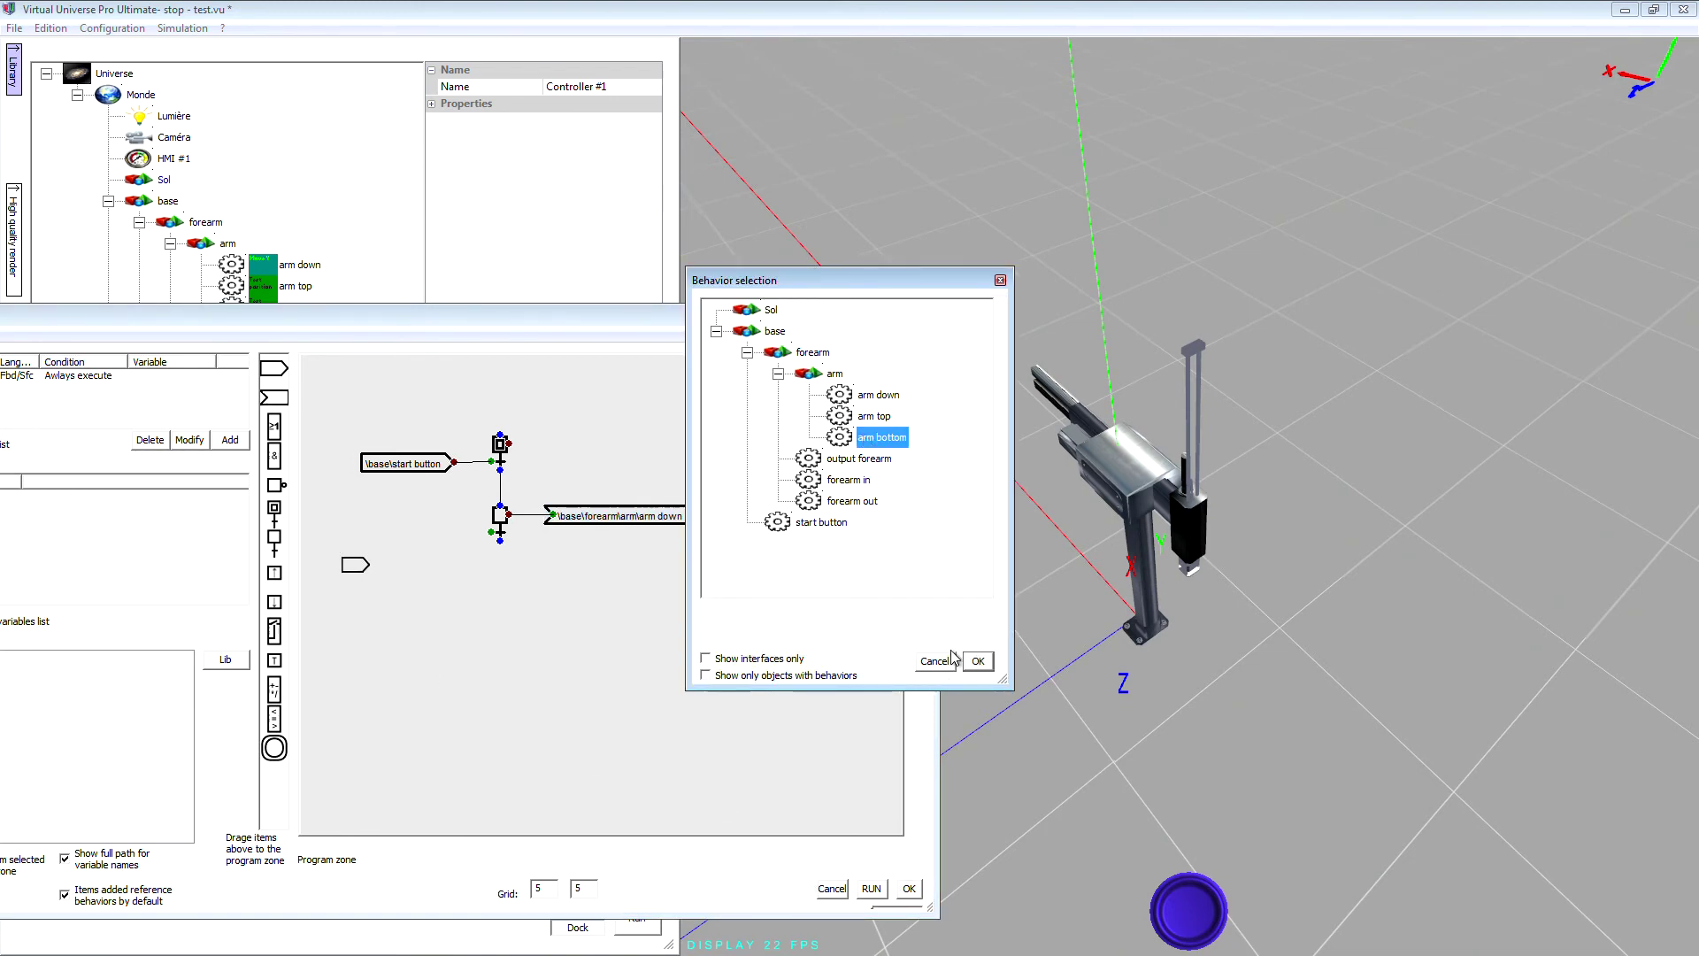
{"action": "left_click", "coordinate": [978, 661]}
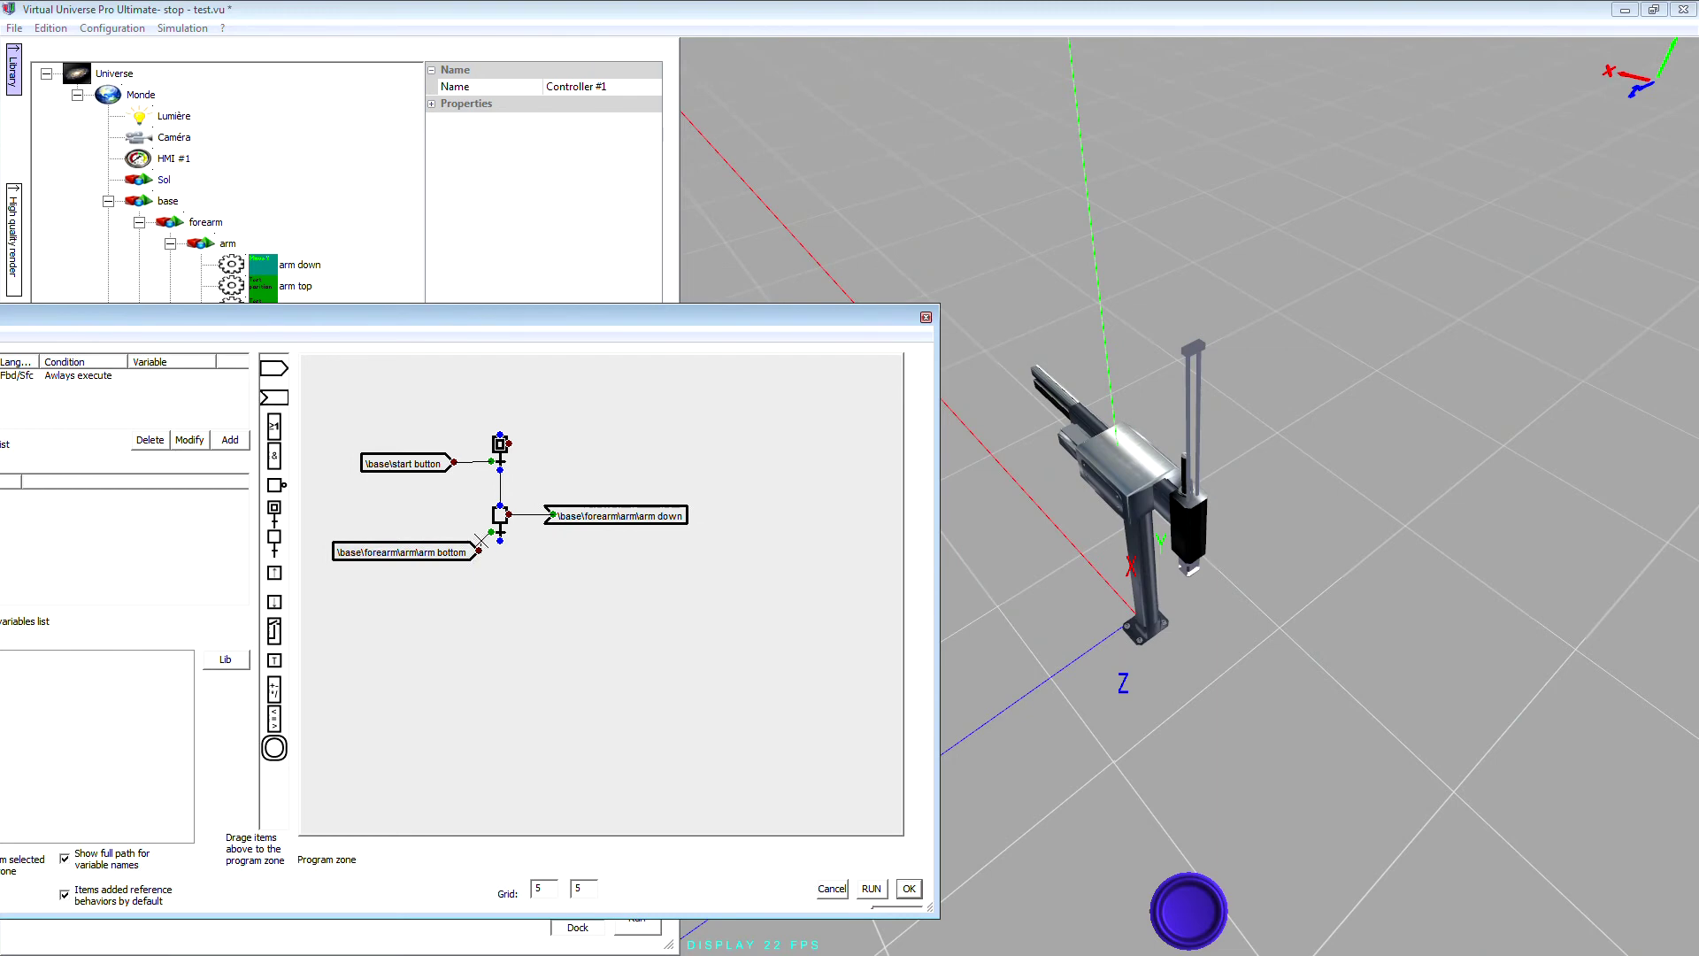
{"action": "left_click", "coordinate": [489, 533]}
Link a third step below the arm bottom transition and drop another output block.
{"action": "left_click_drag", "start_coordinate": [275, 537], "coordinate": [478, 599]}
{"action": "left_click_drag", "start_coordinate": [500, 541], "coordinate": [495, 591]}
{"action": "left_click", "coordinate": [496, 591]}
{"action": "left_click_drag", "start_coordinate": [271, 400], "coordinate": [605, 594]}
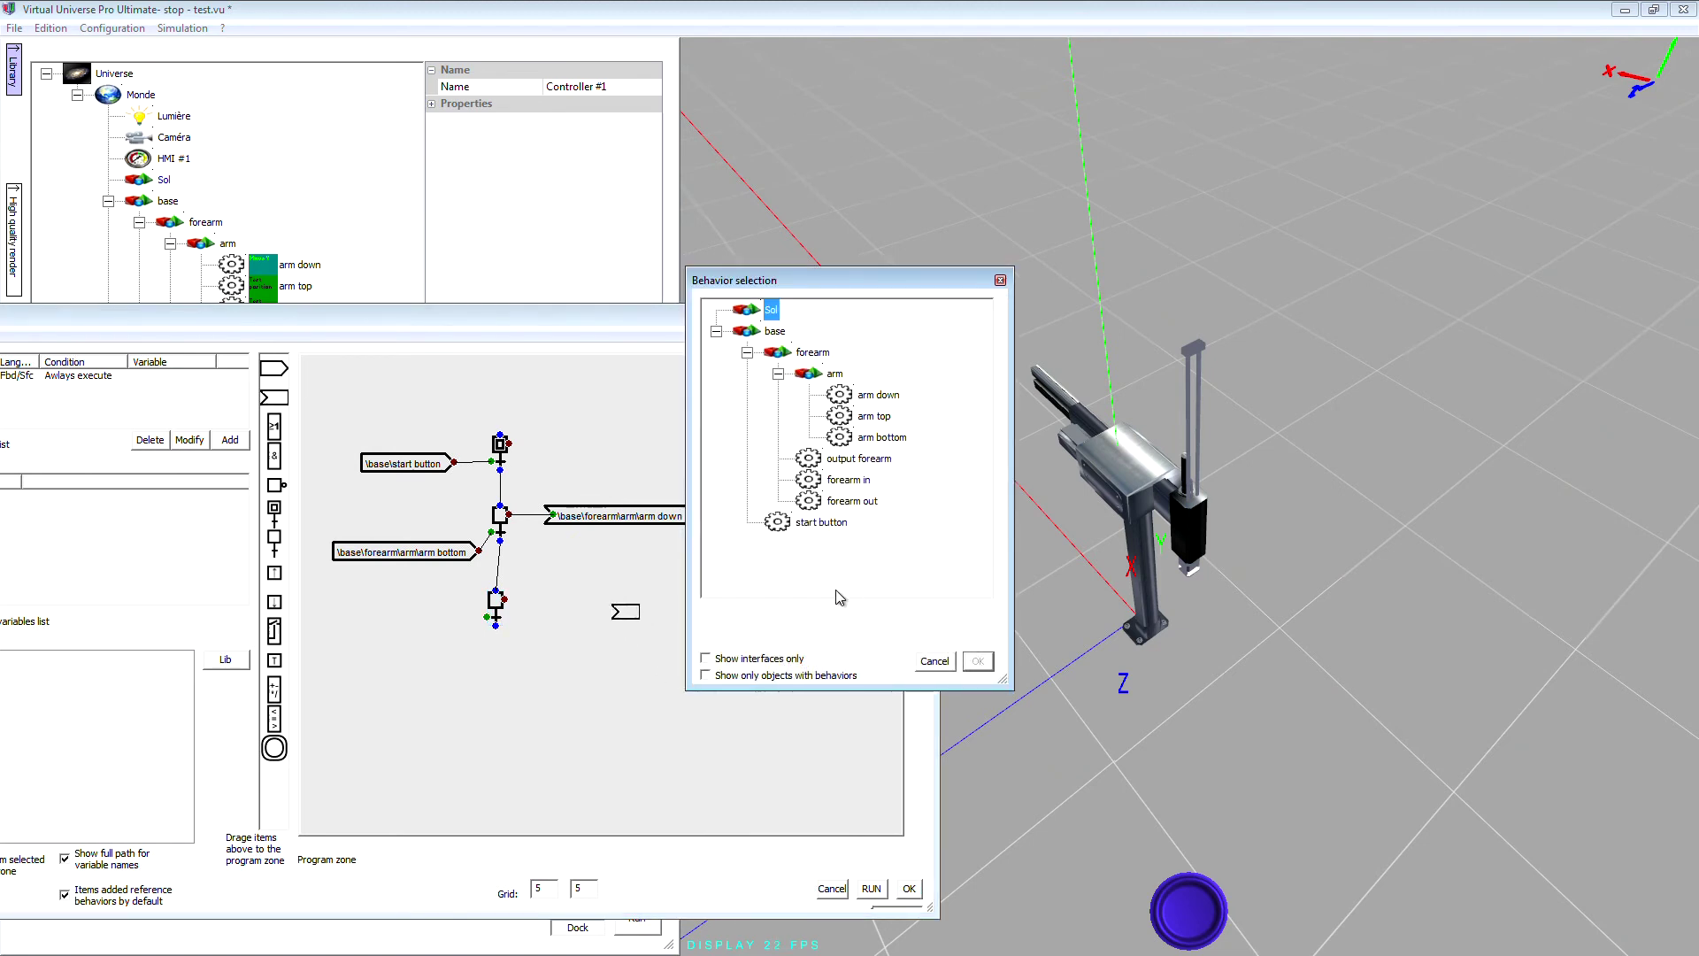
Discard the unwanted new output block and nudge the third step slightly lower.
{"action": "left_click", "coordinate": [936, 664]}
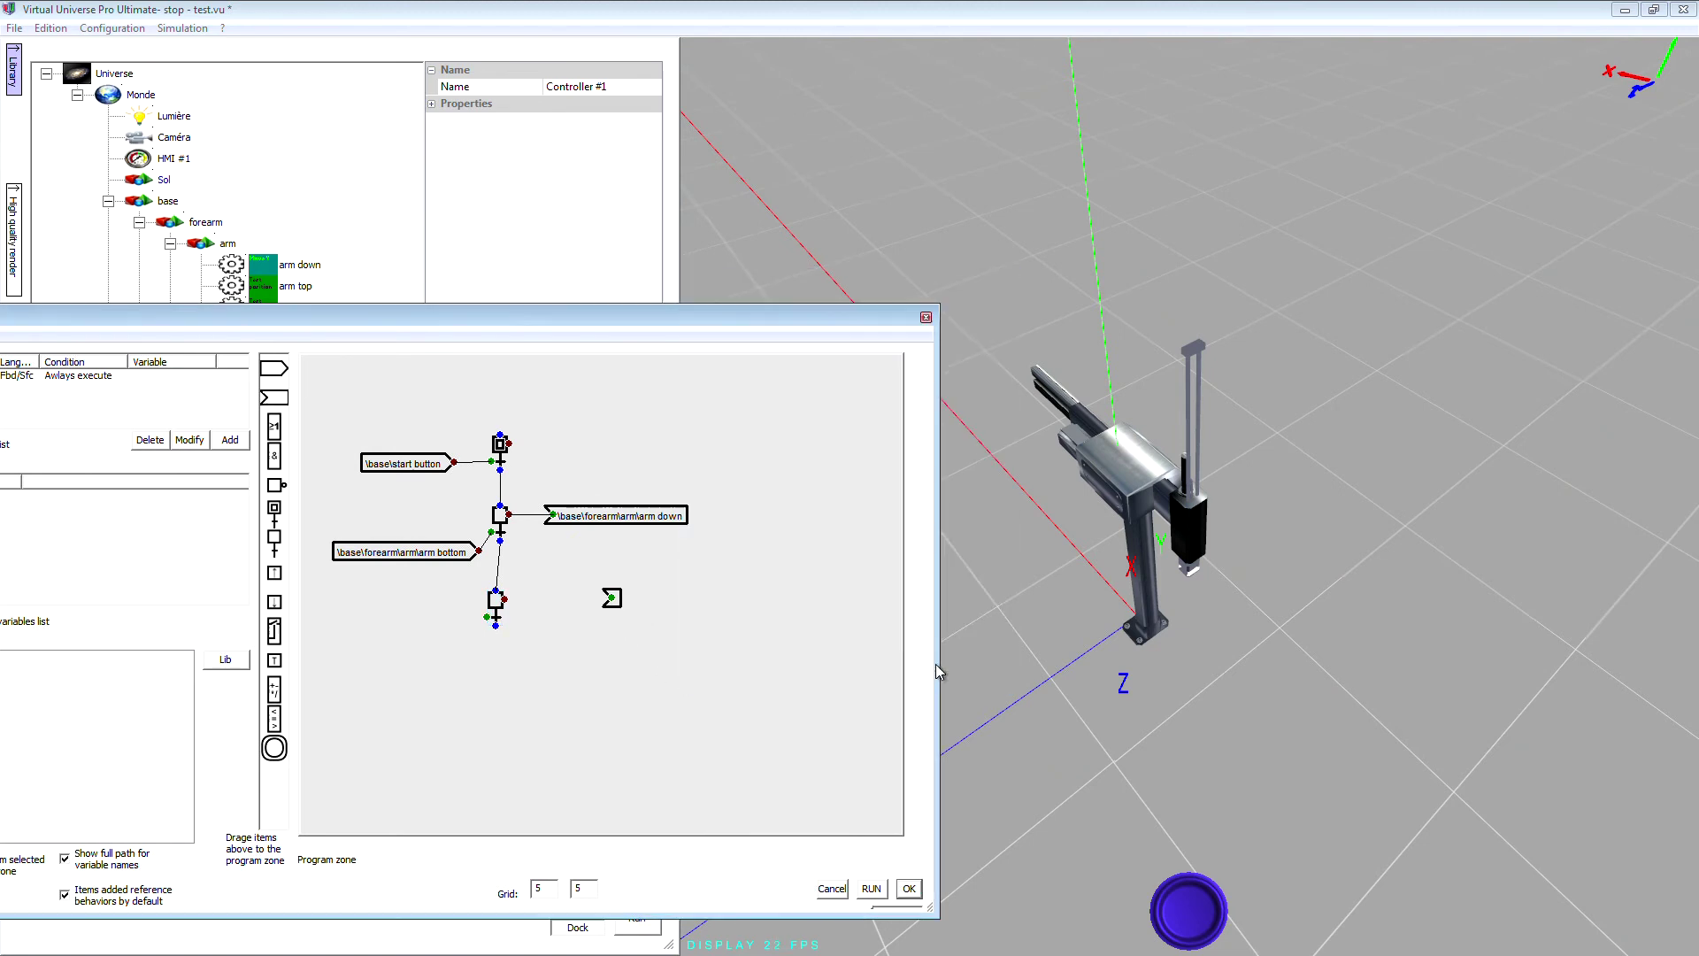
{"action": "right_click", "coordinate": [614, 606]}
{"action": "left_click", "coordinate": [644, 622]}
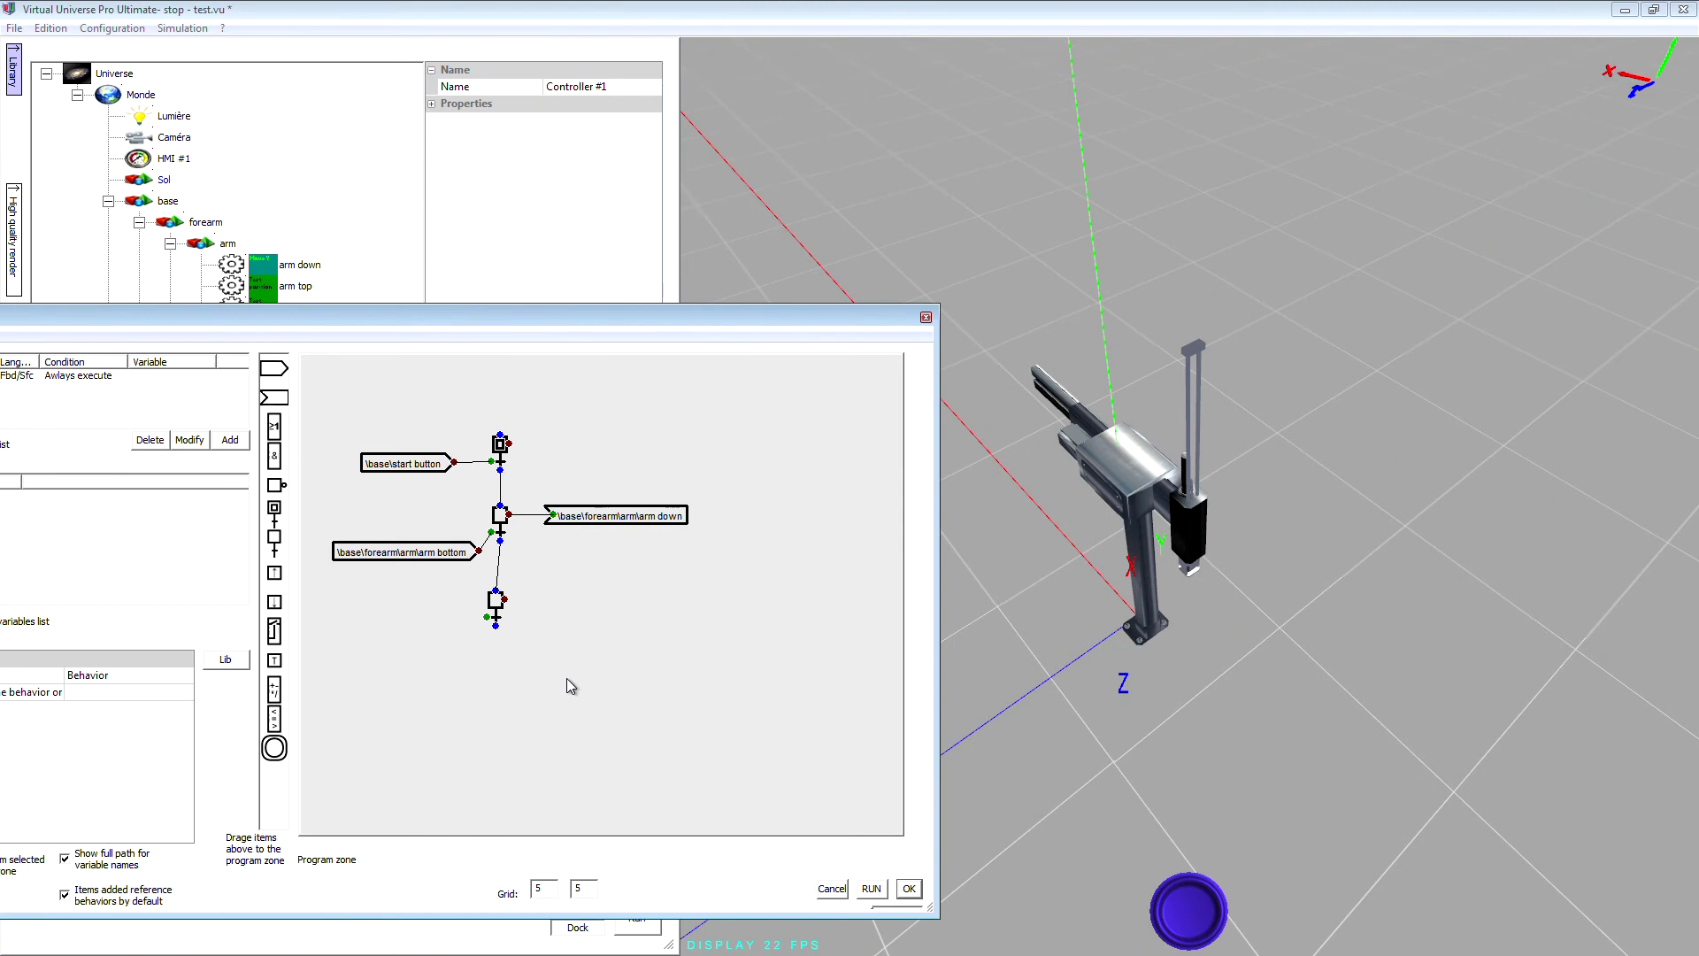
{"action": "left_click_drag", "start_coordinate": [495, 611], "coordinate": [501, 619]}
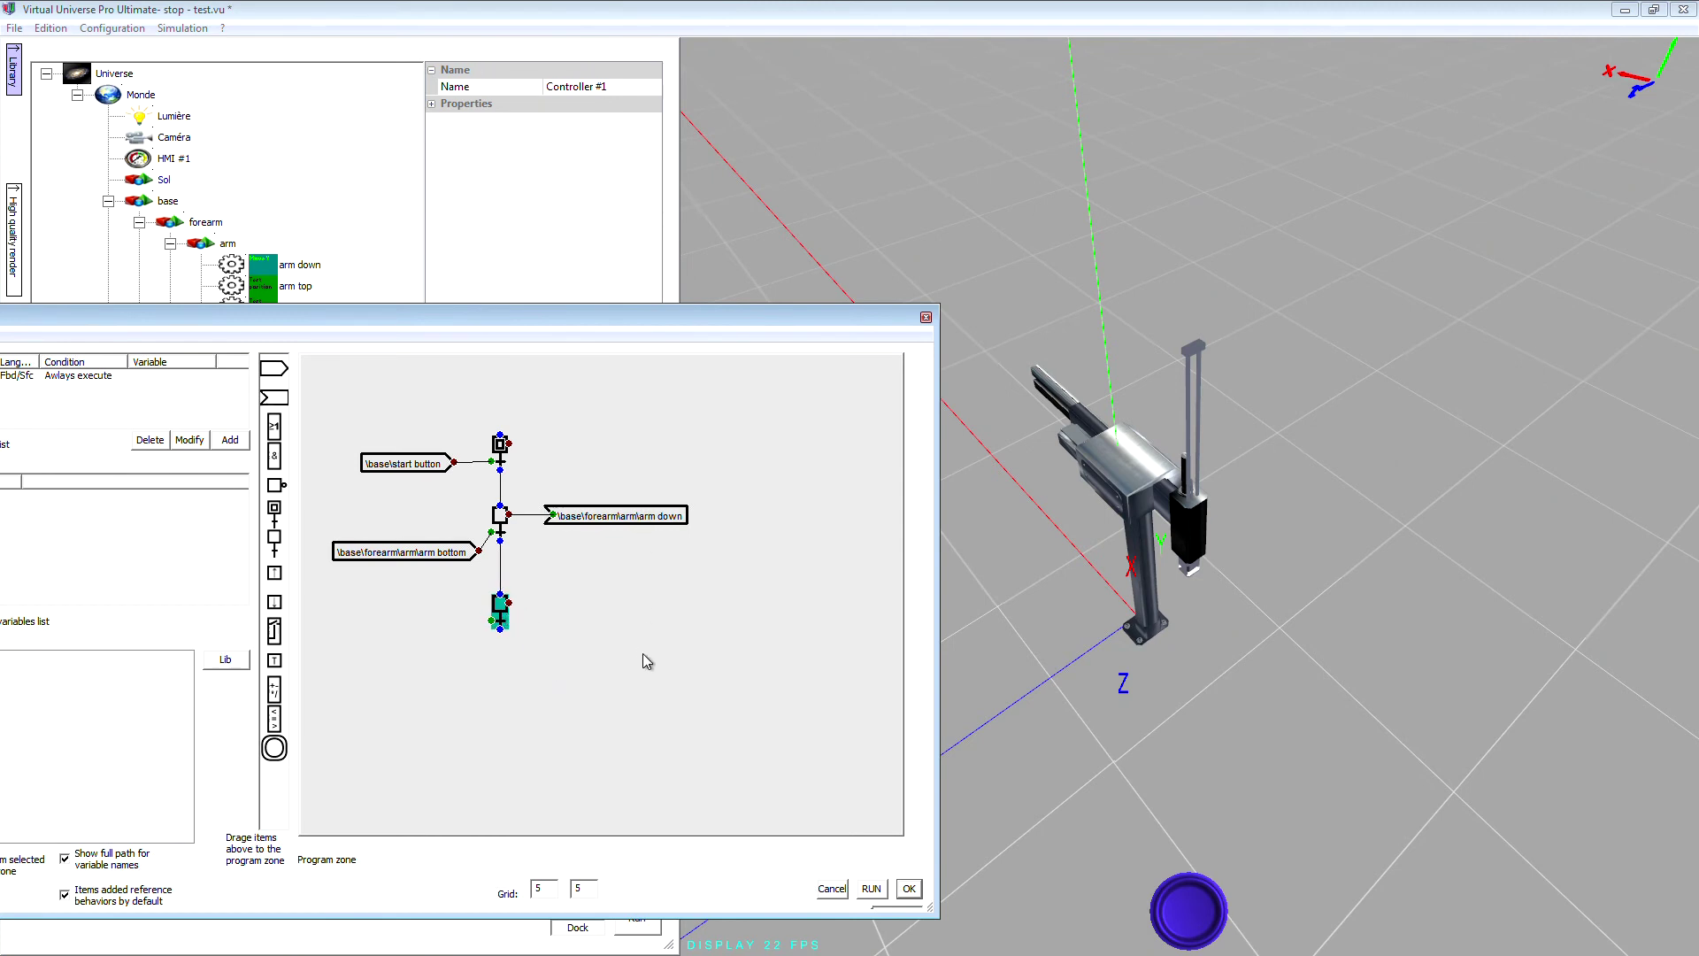
Add an arm top input, wire it to the third transition, and run the simulation.
{"action": "left_click_drag", "start_coordinate": [280, 379], "coordinate": [331, 582]}
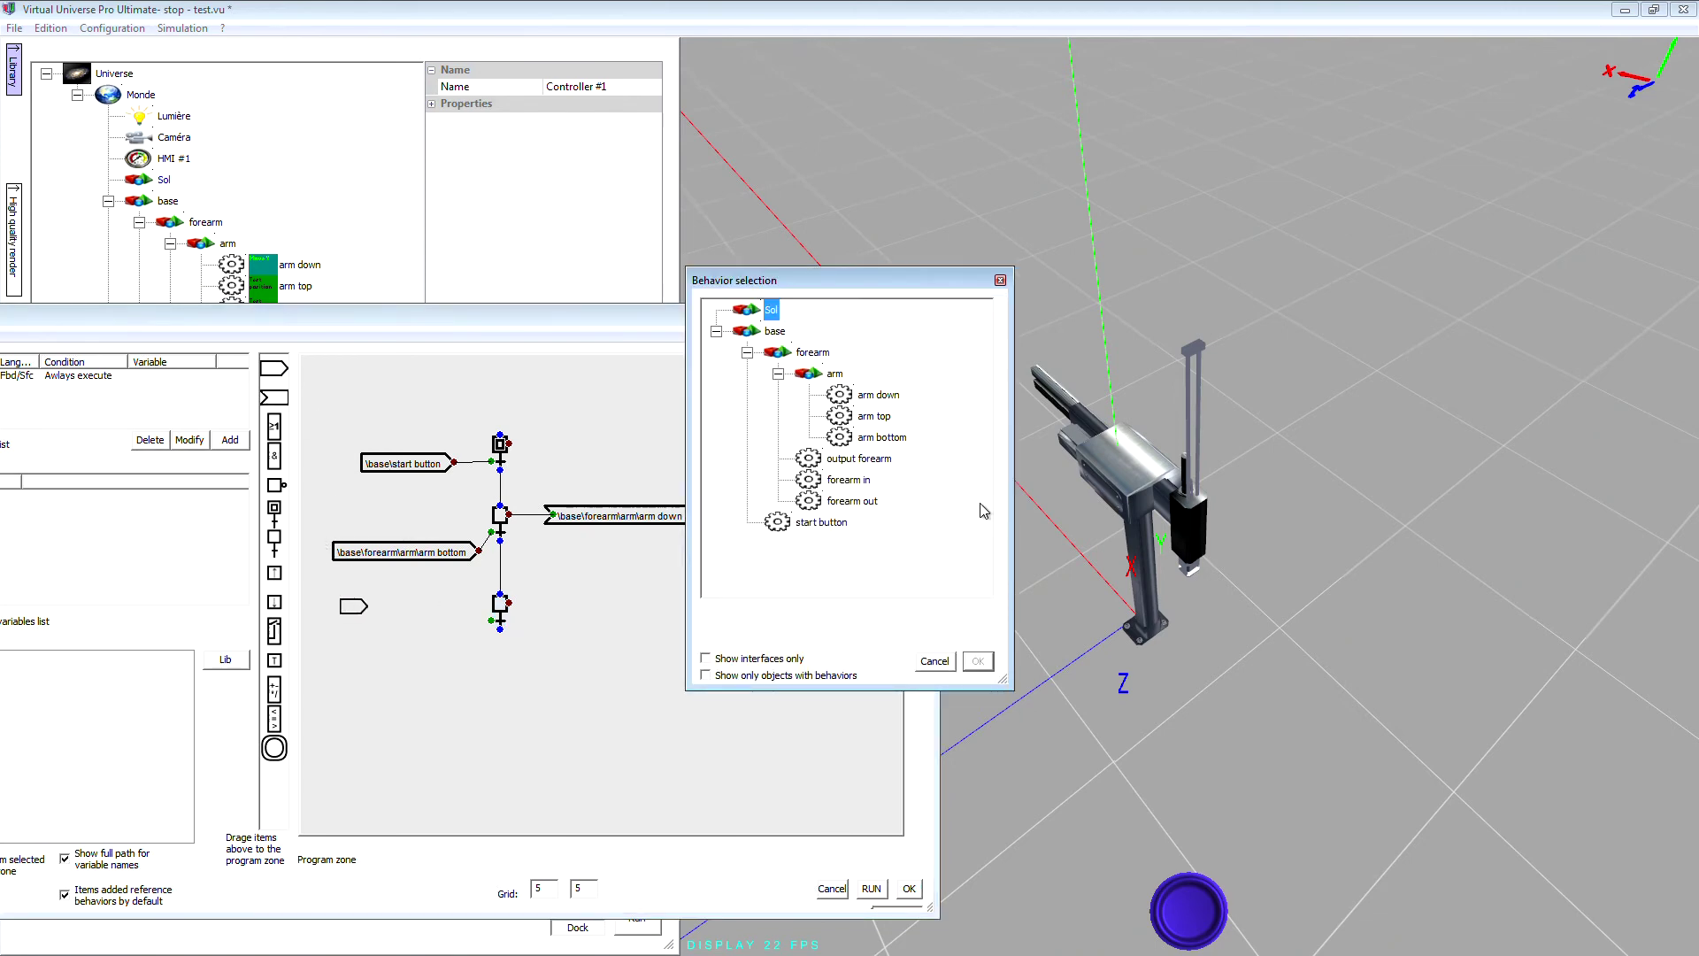
{"action": "left_click", "coordinate": [879, 417]}
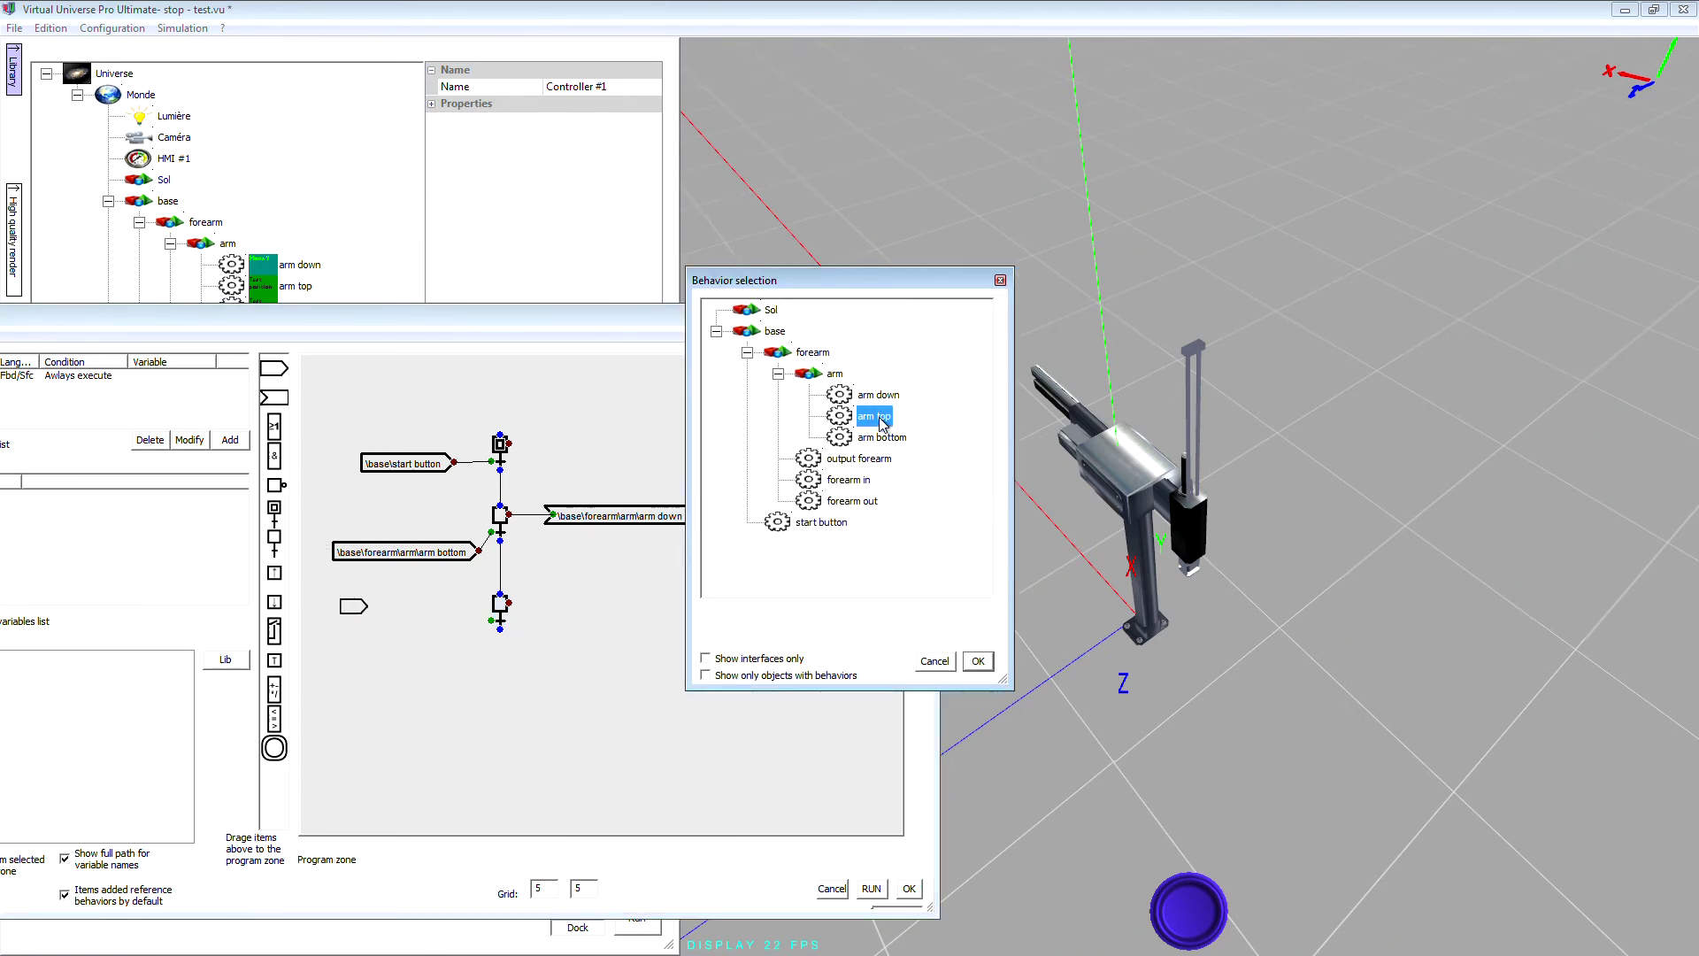
{"action": "left_click", "coordinate": [981, 663]}
{"action": "left_click_drag", "start_coordinate": [489, 619], "coordinate": [491, 621]}
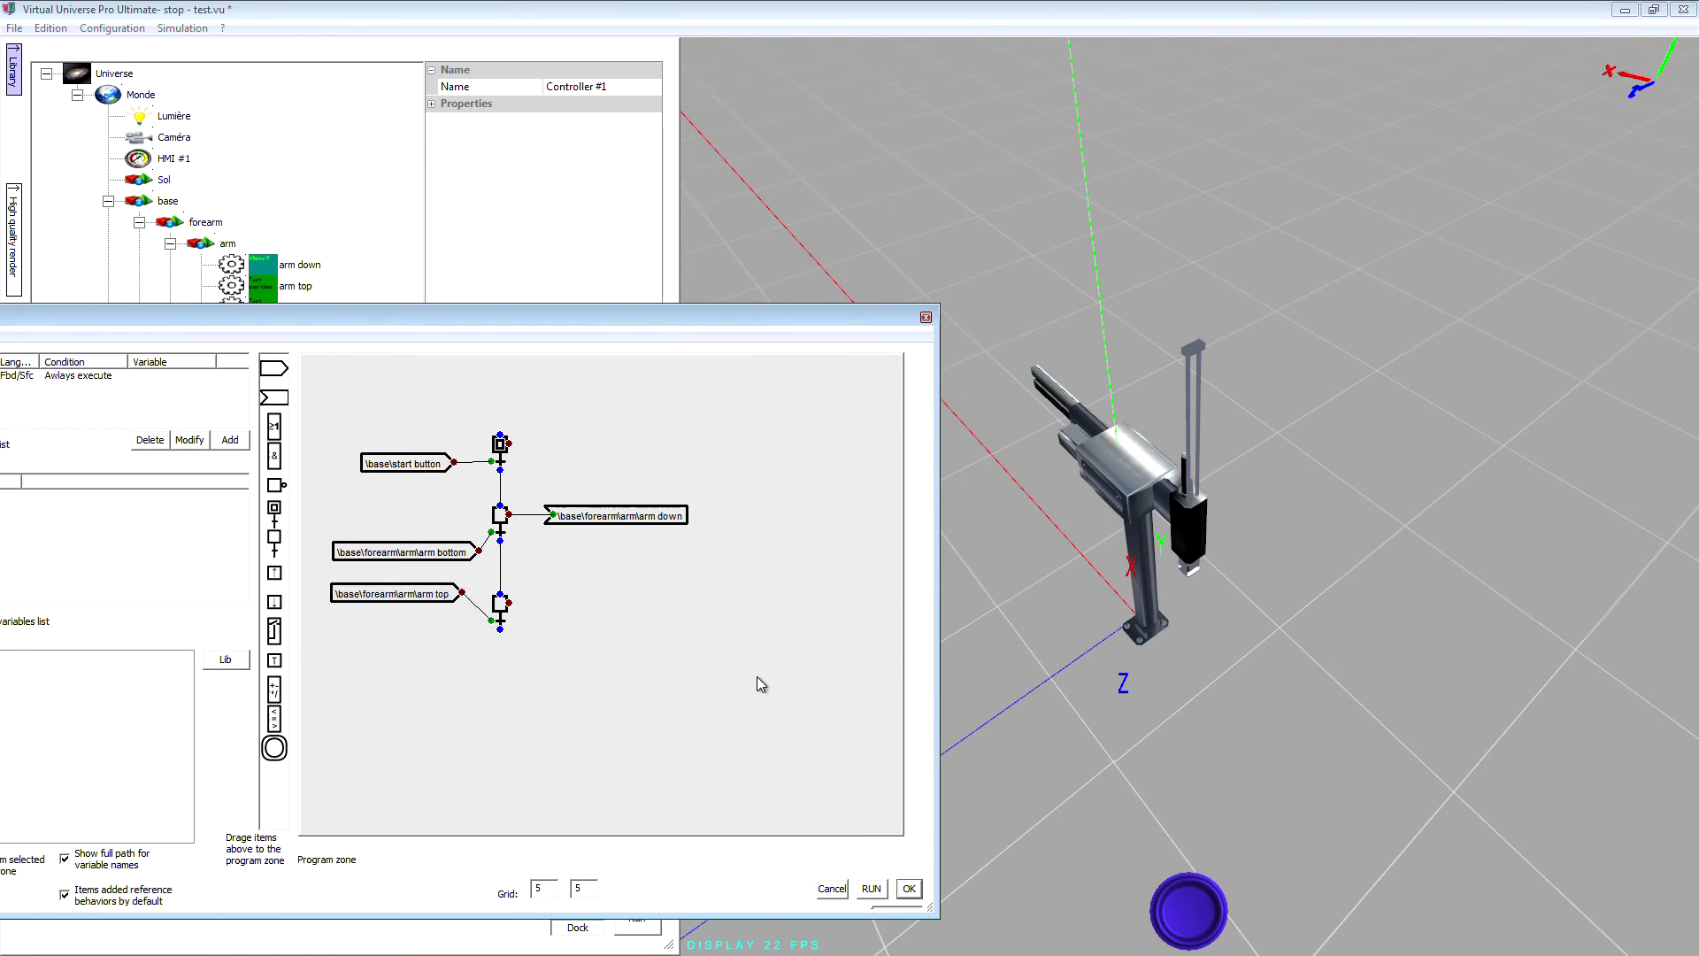
{"action": "left_click_drag", "start_coordinate": [754, 333], "coordinate": [648, 232]}
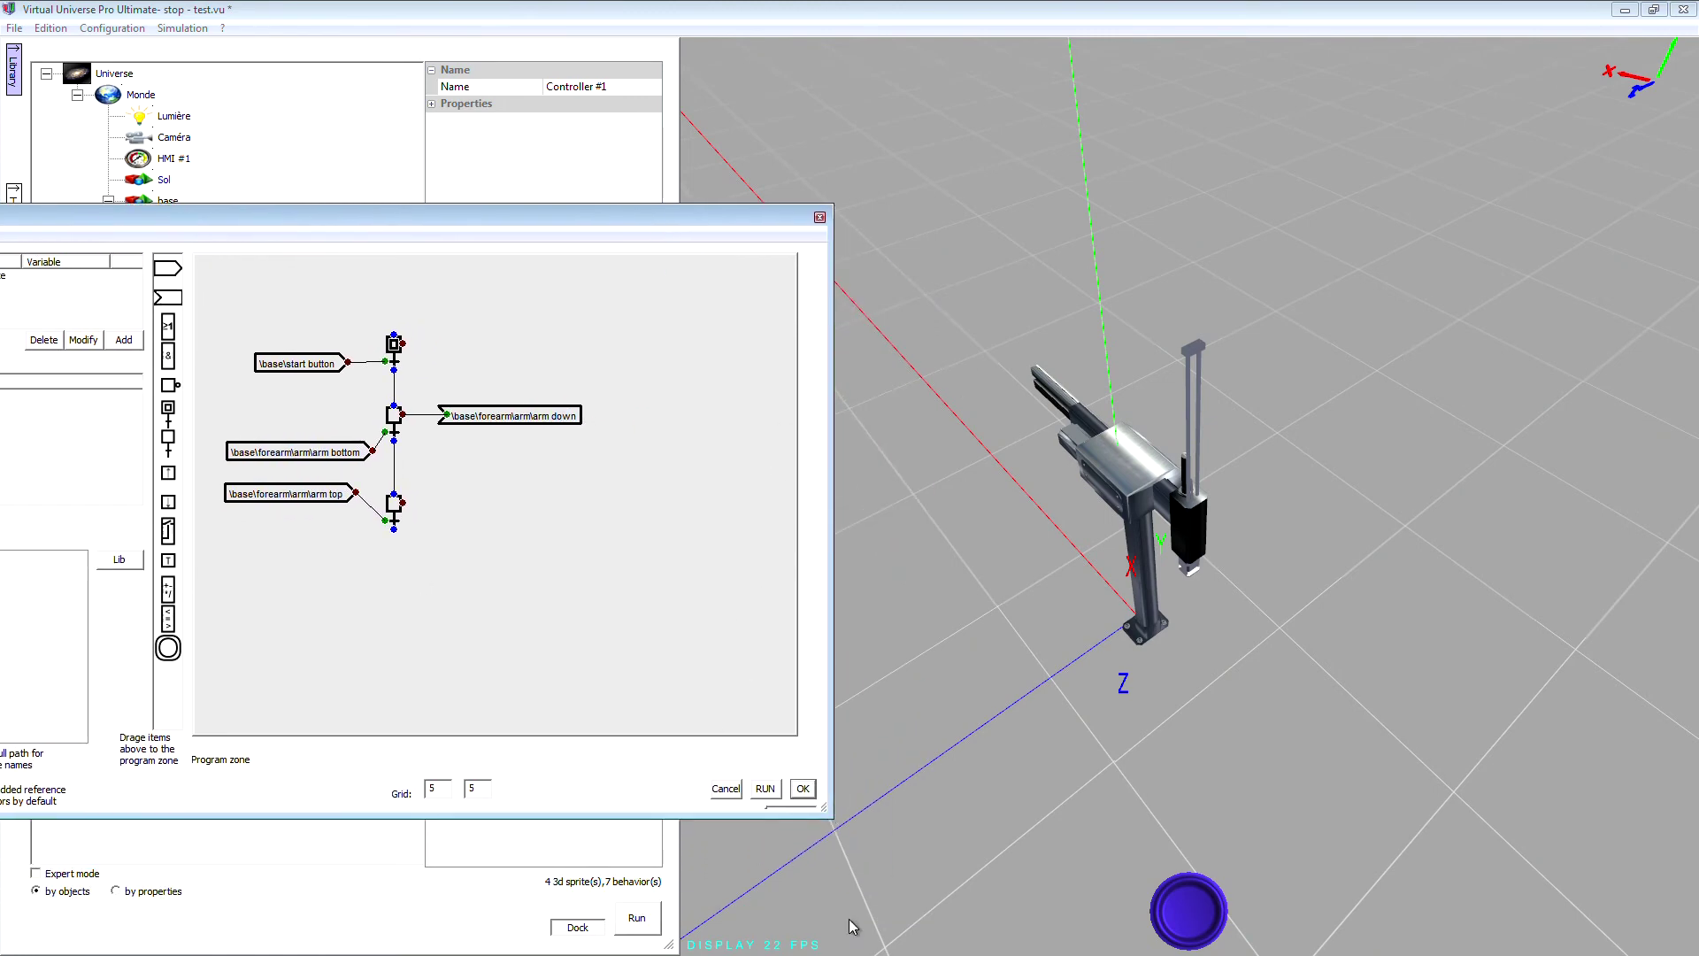
{"action": "left_click", "coordinate": [766, 790]}
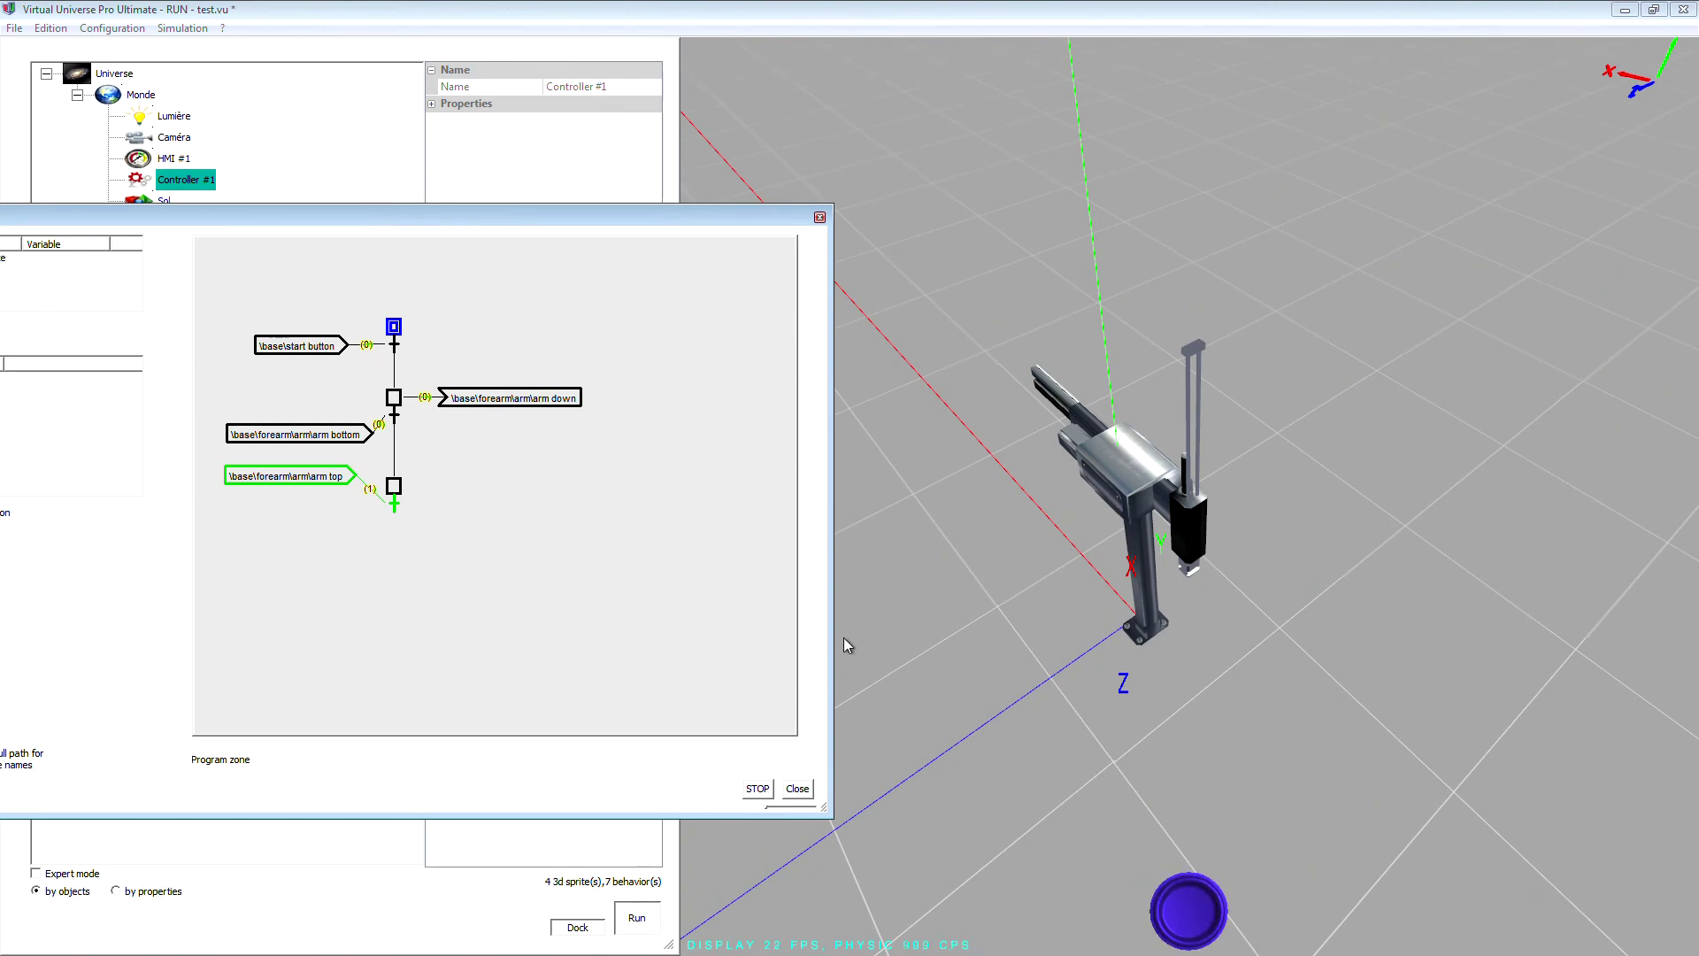
Press the blue HMI start button to test the arm, then stop the simulation.
{"action": "left_click", "coordinate": [1191, 912]}
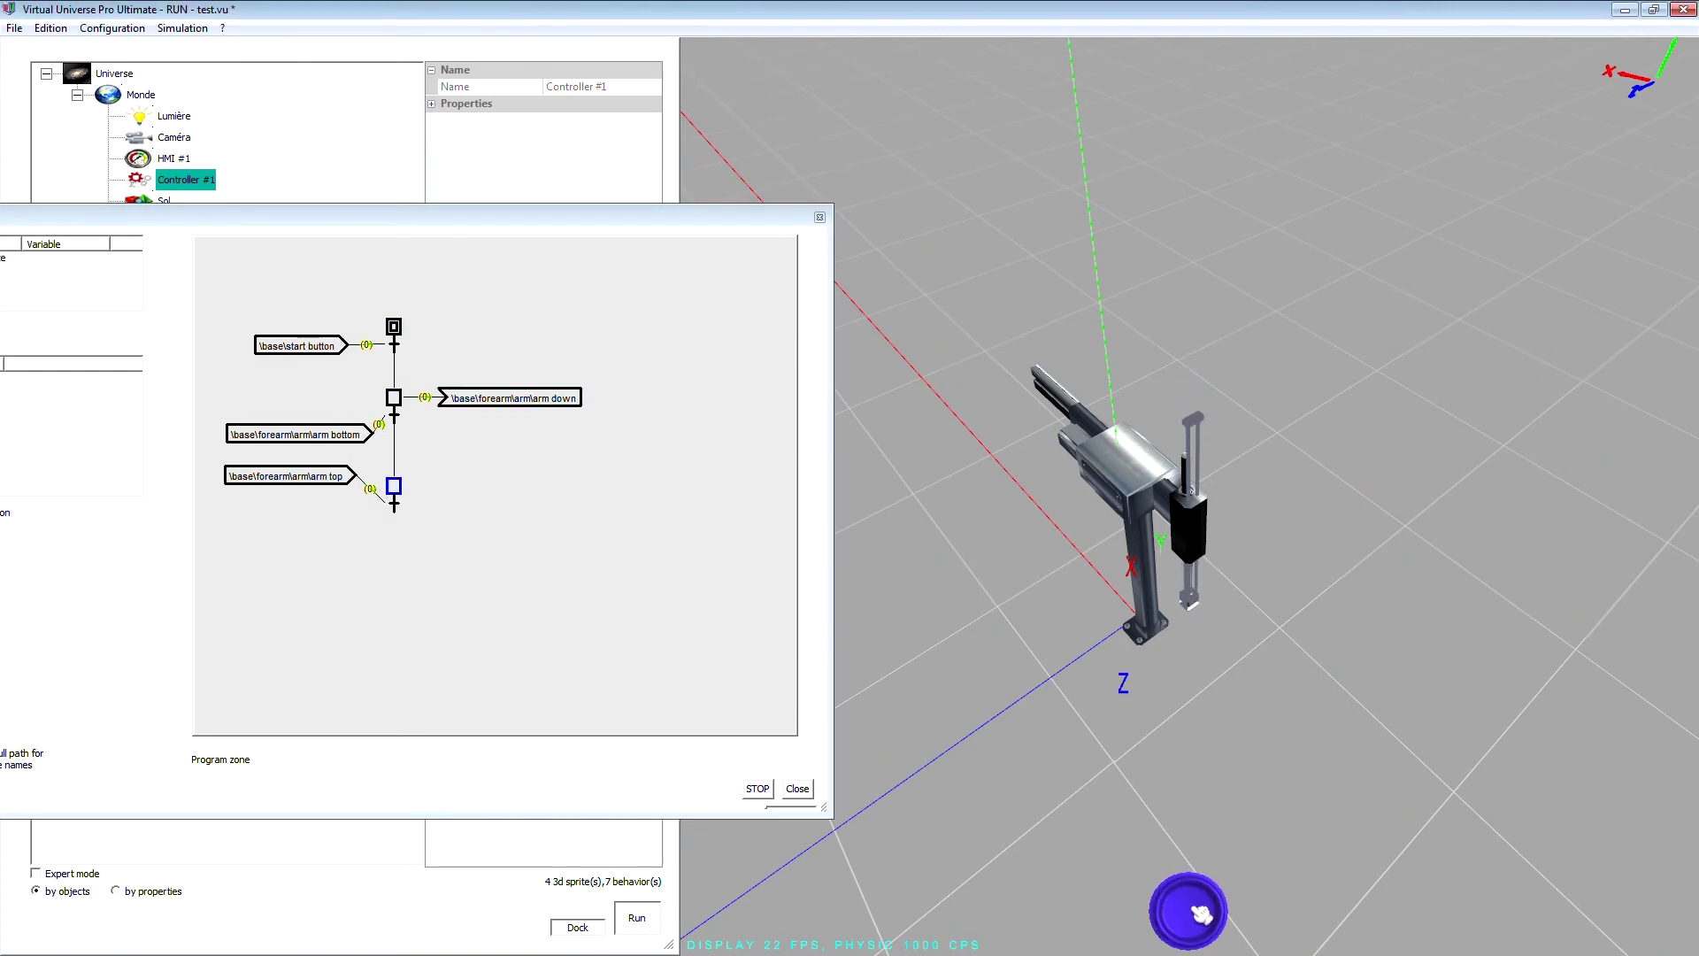
{"action": "left_click", "coordinate": [758, 789]}
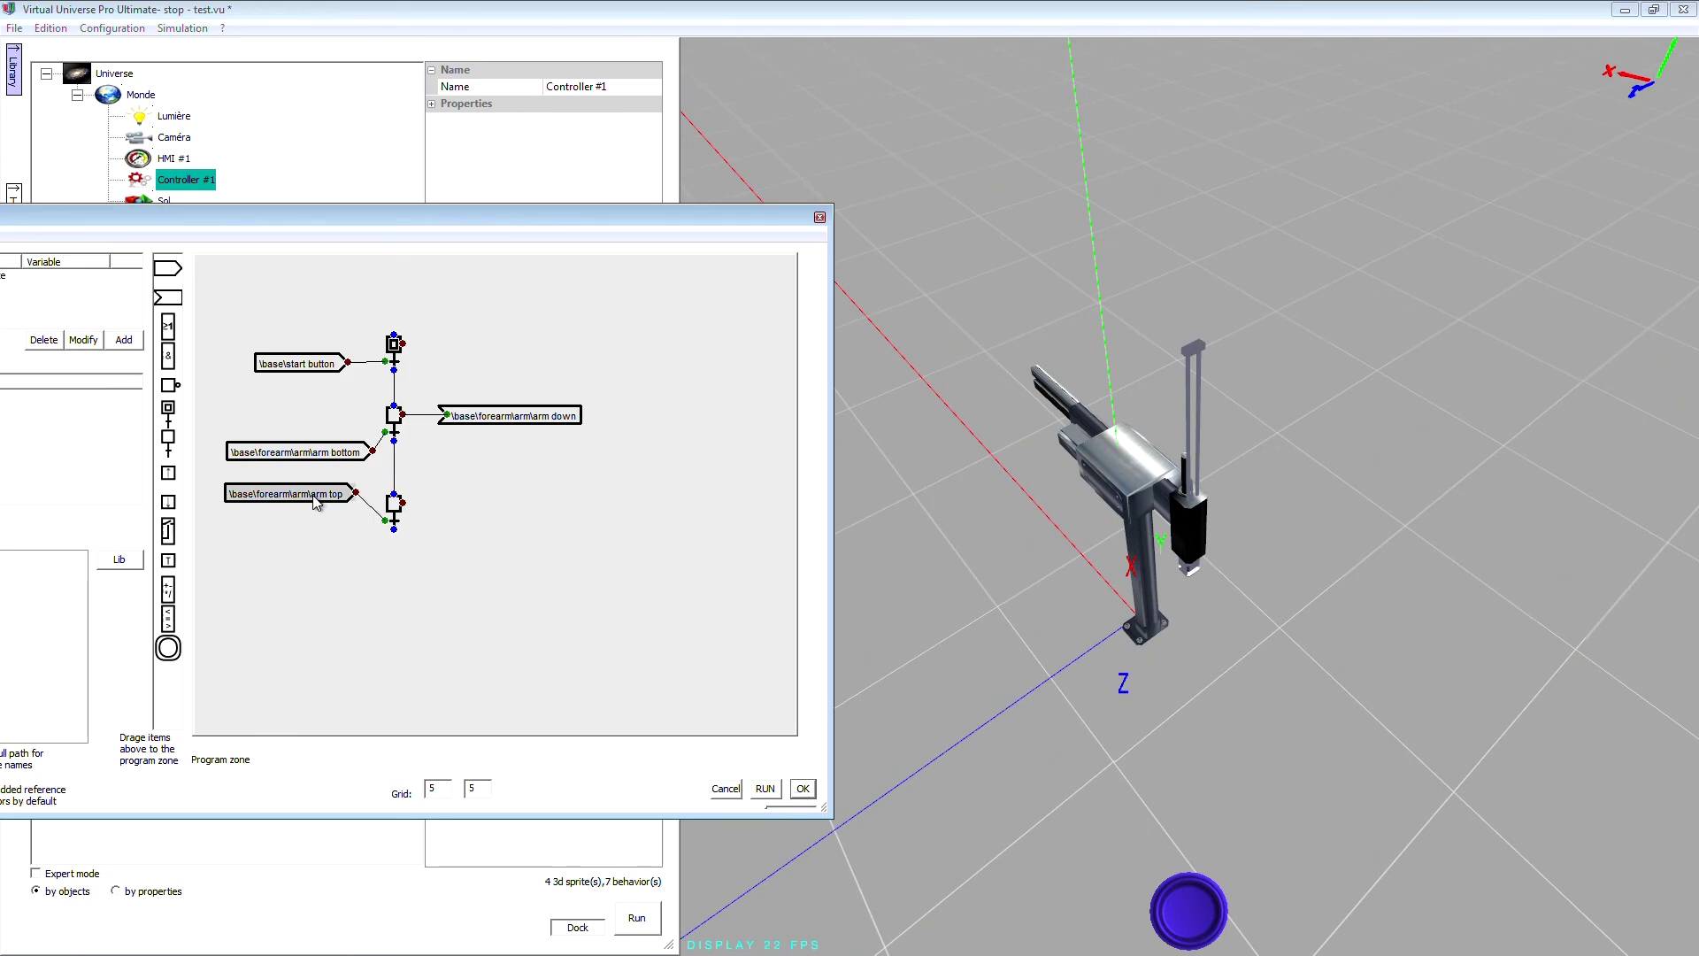
Attach a fourth step to the chart and link it to an output forearm action block.
{"action": "left_click_drag", "start_coordinate": [170, 440], "coordinate": [399, 591]}
{"action": "left_click", "coordinate": [386, 575]}
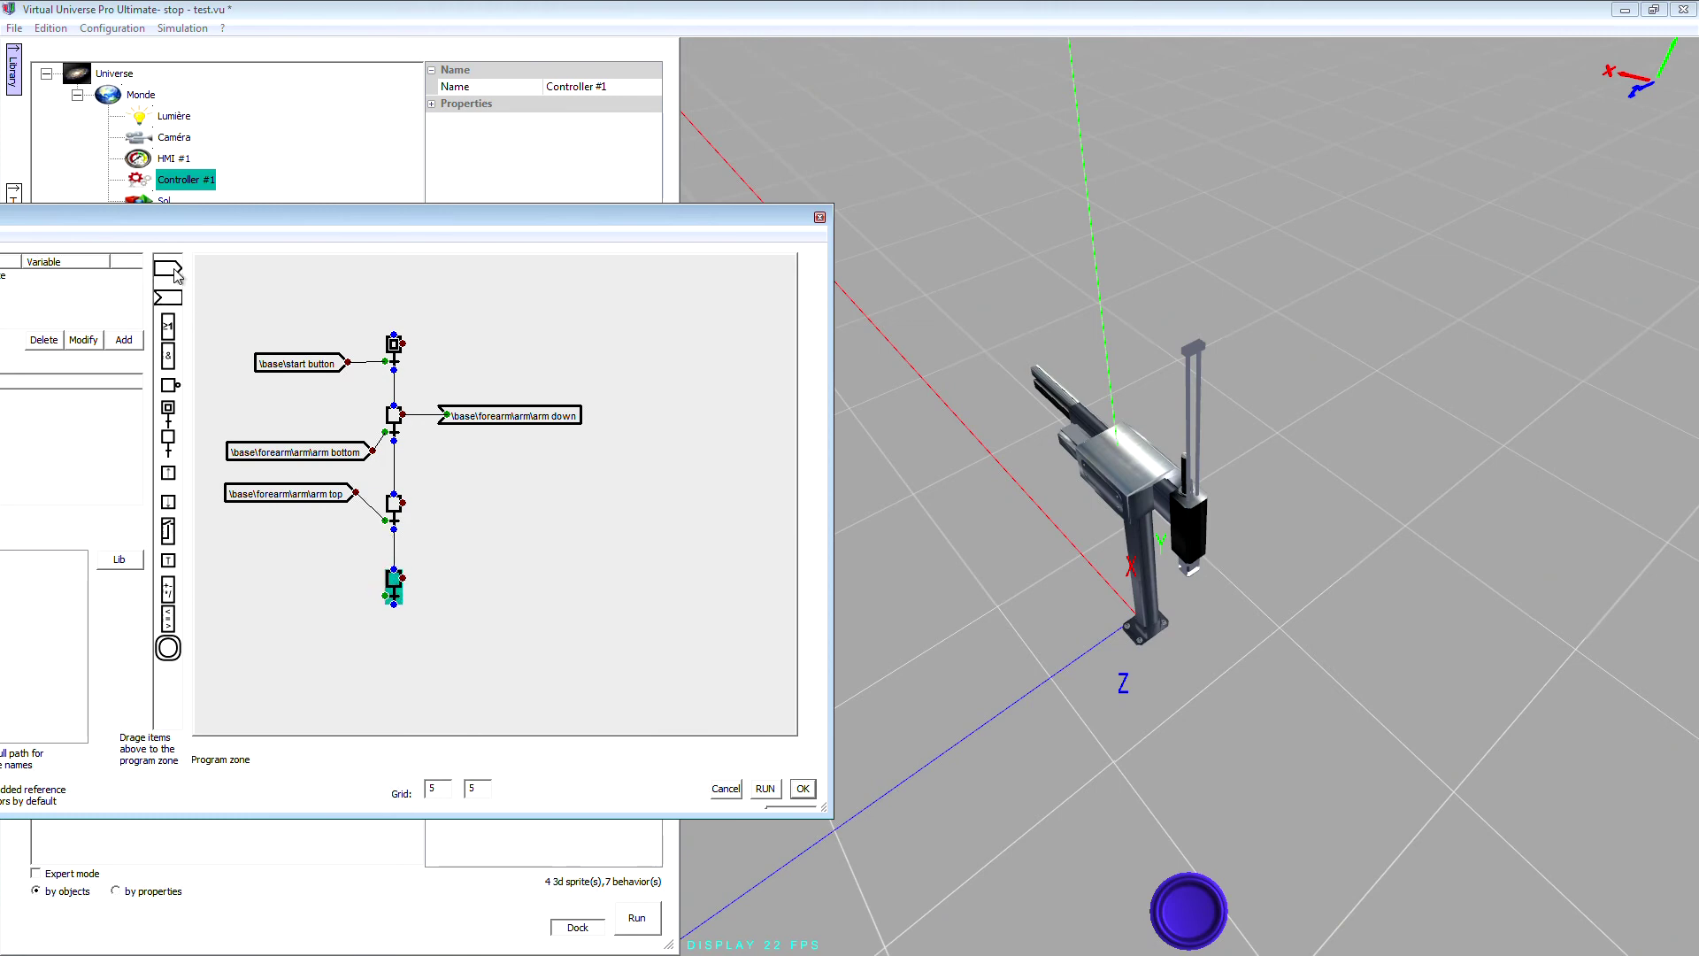
{"action": "left_click_drag", "start_coordinate": [168, 297], "coordinate": [455, 560]}
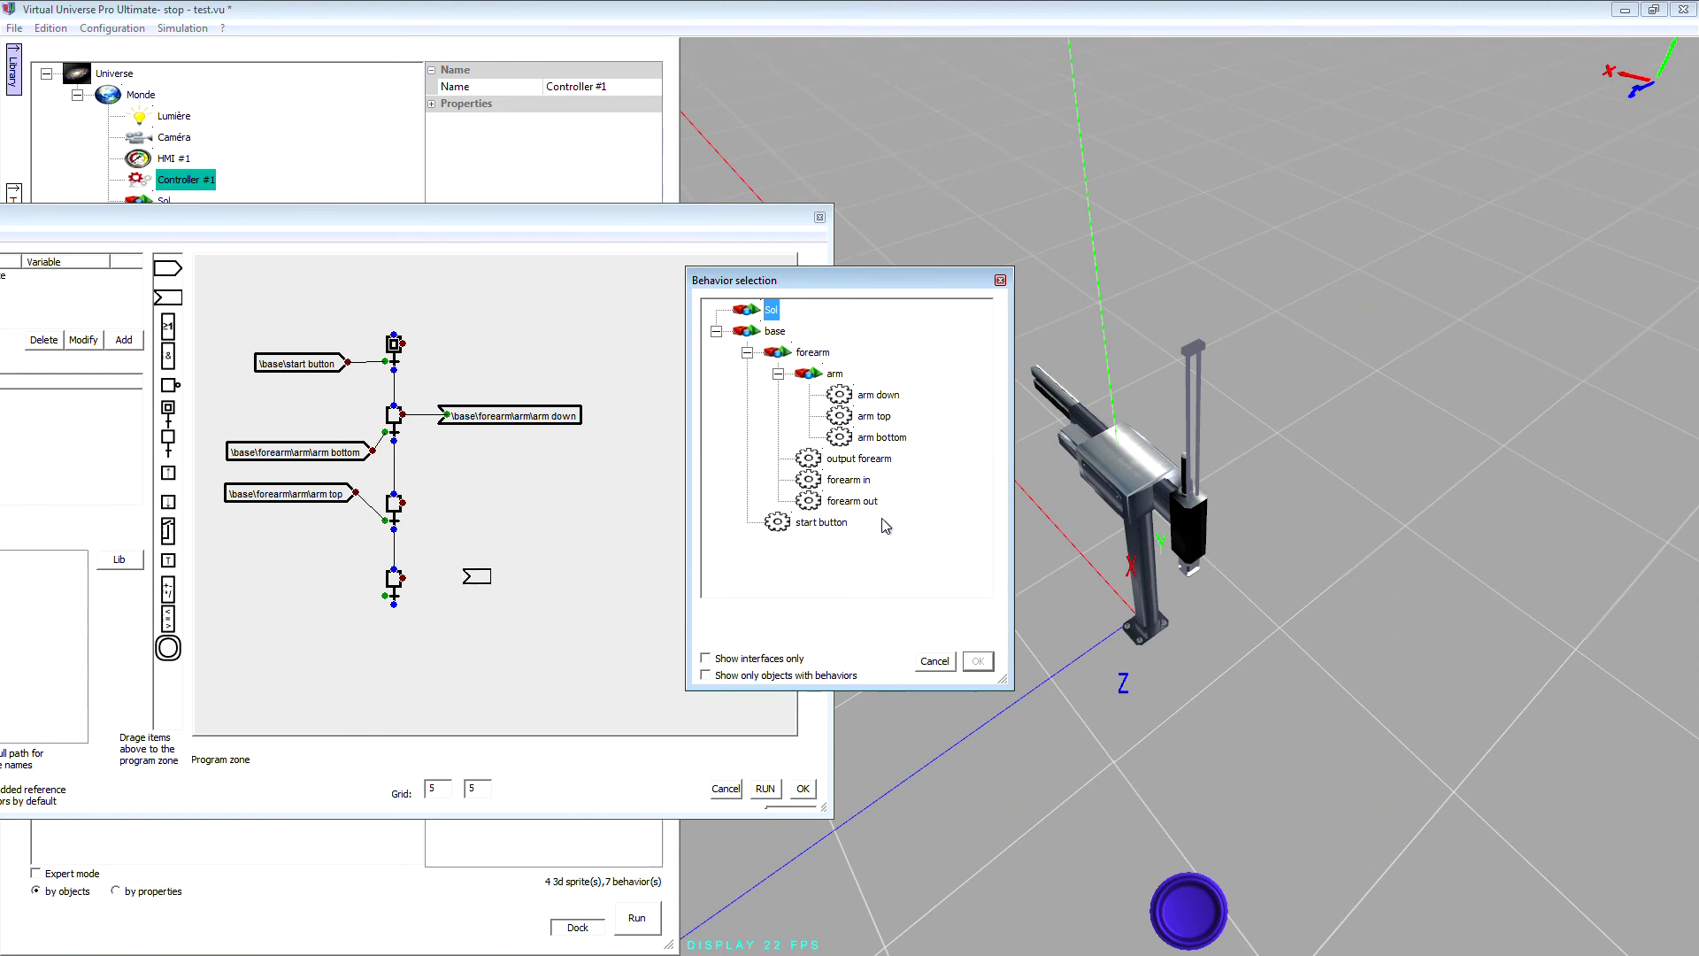
{"action": "double_click", "coordinate": [857, 459]}
{"action": "left_click_drag", "start_coordinate": [402, 577], "coordinate": [515, 587]}
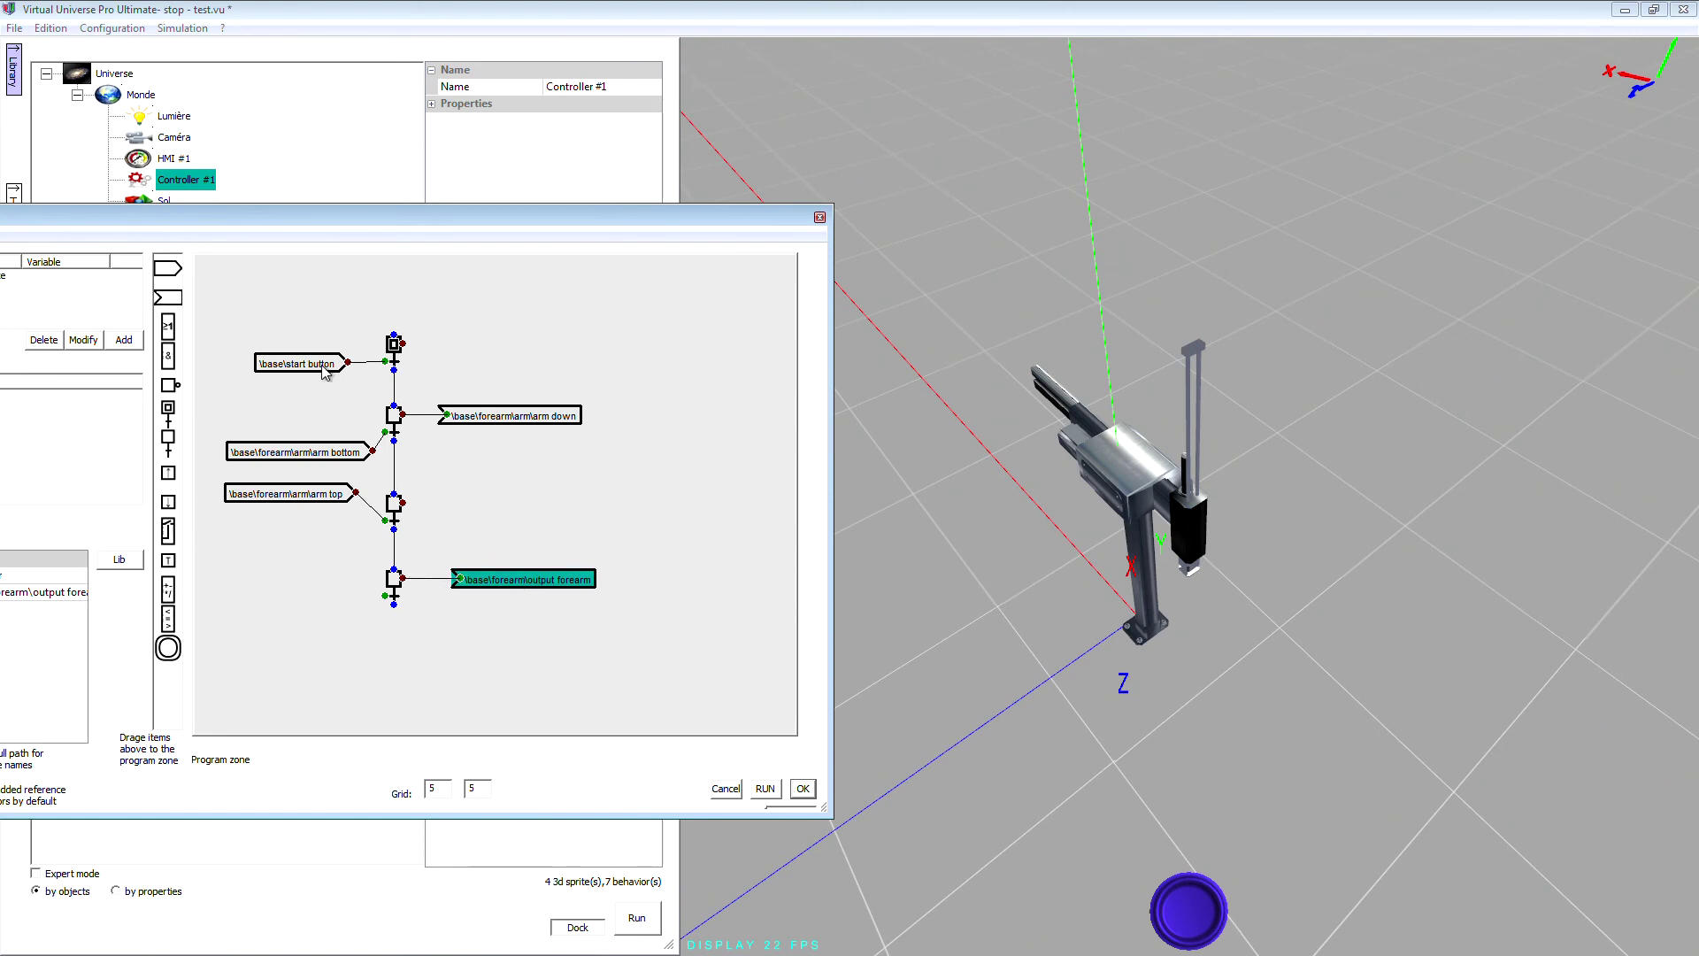
Add a forearm out input block and connect it to the fourth transition.
{"action": "left_click", "coordinate": [270, 574]}
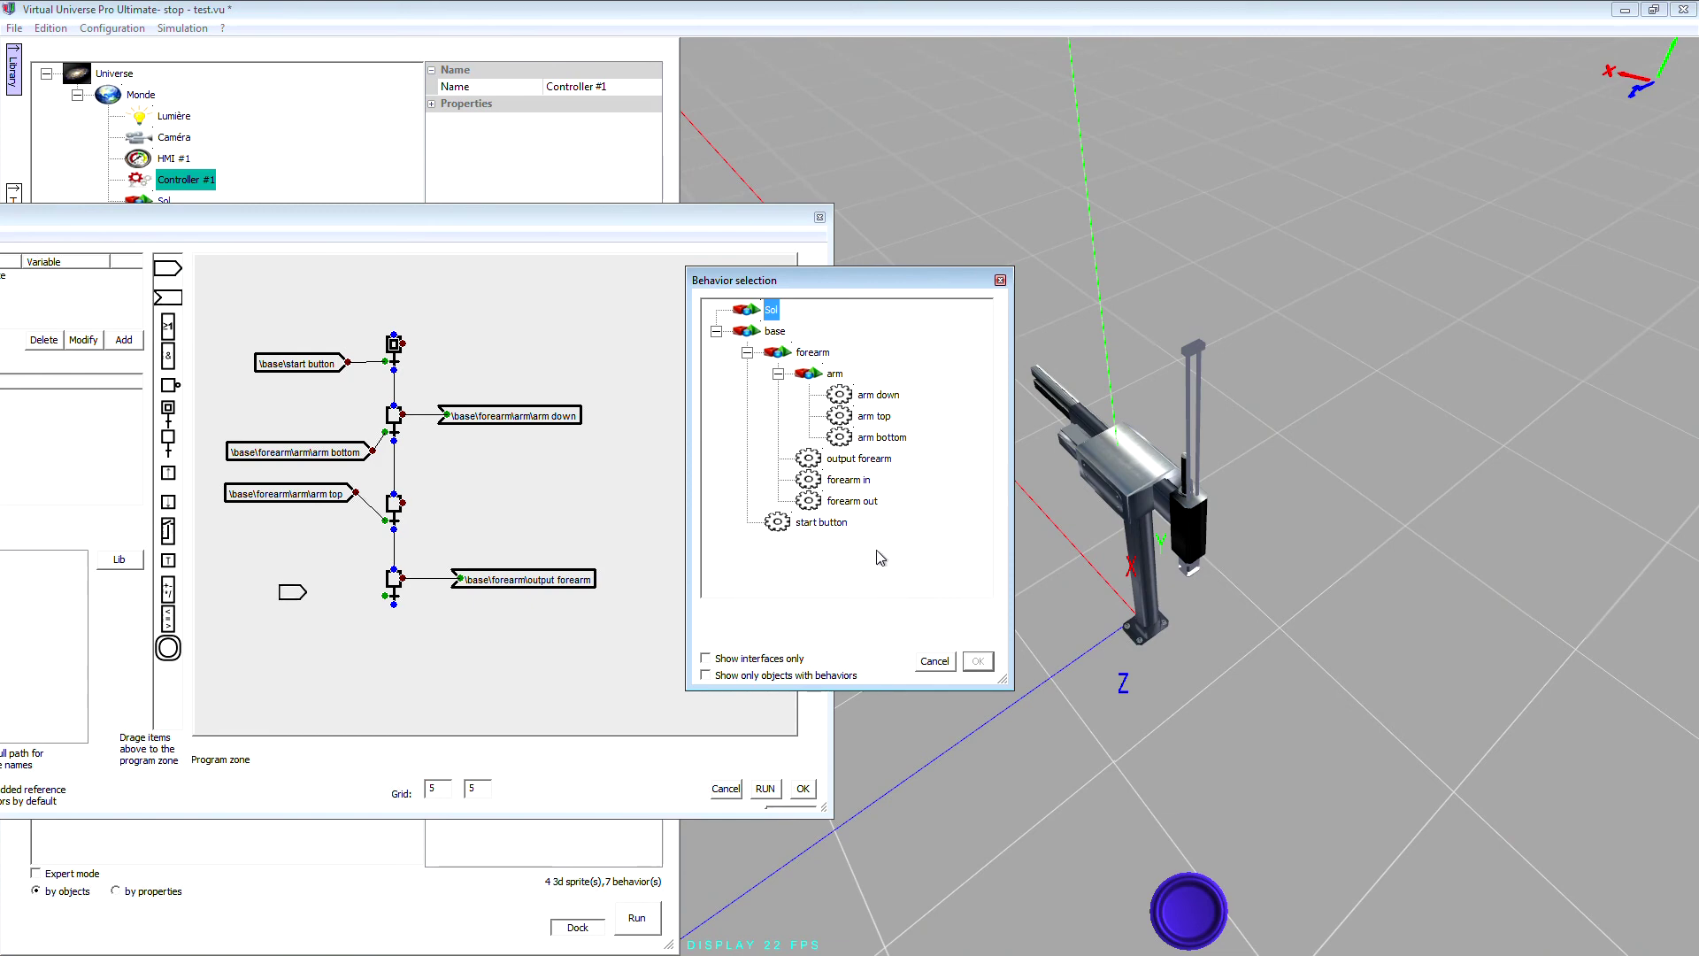
{"action": "left_click", "coordinate": [851, 501]}
{"action": "left_click", "coordinate": [977, 664]}
{"action": "double_click", "coordinate": [358, 581]}
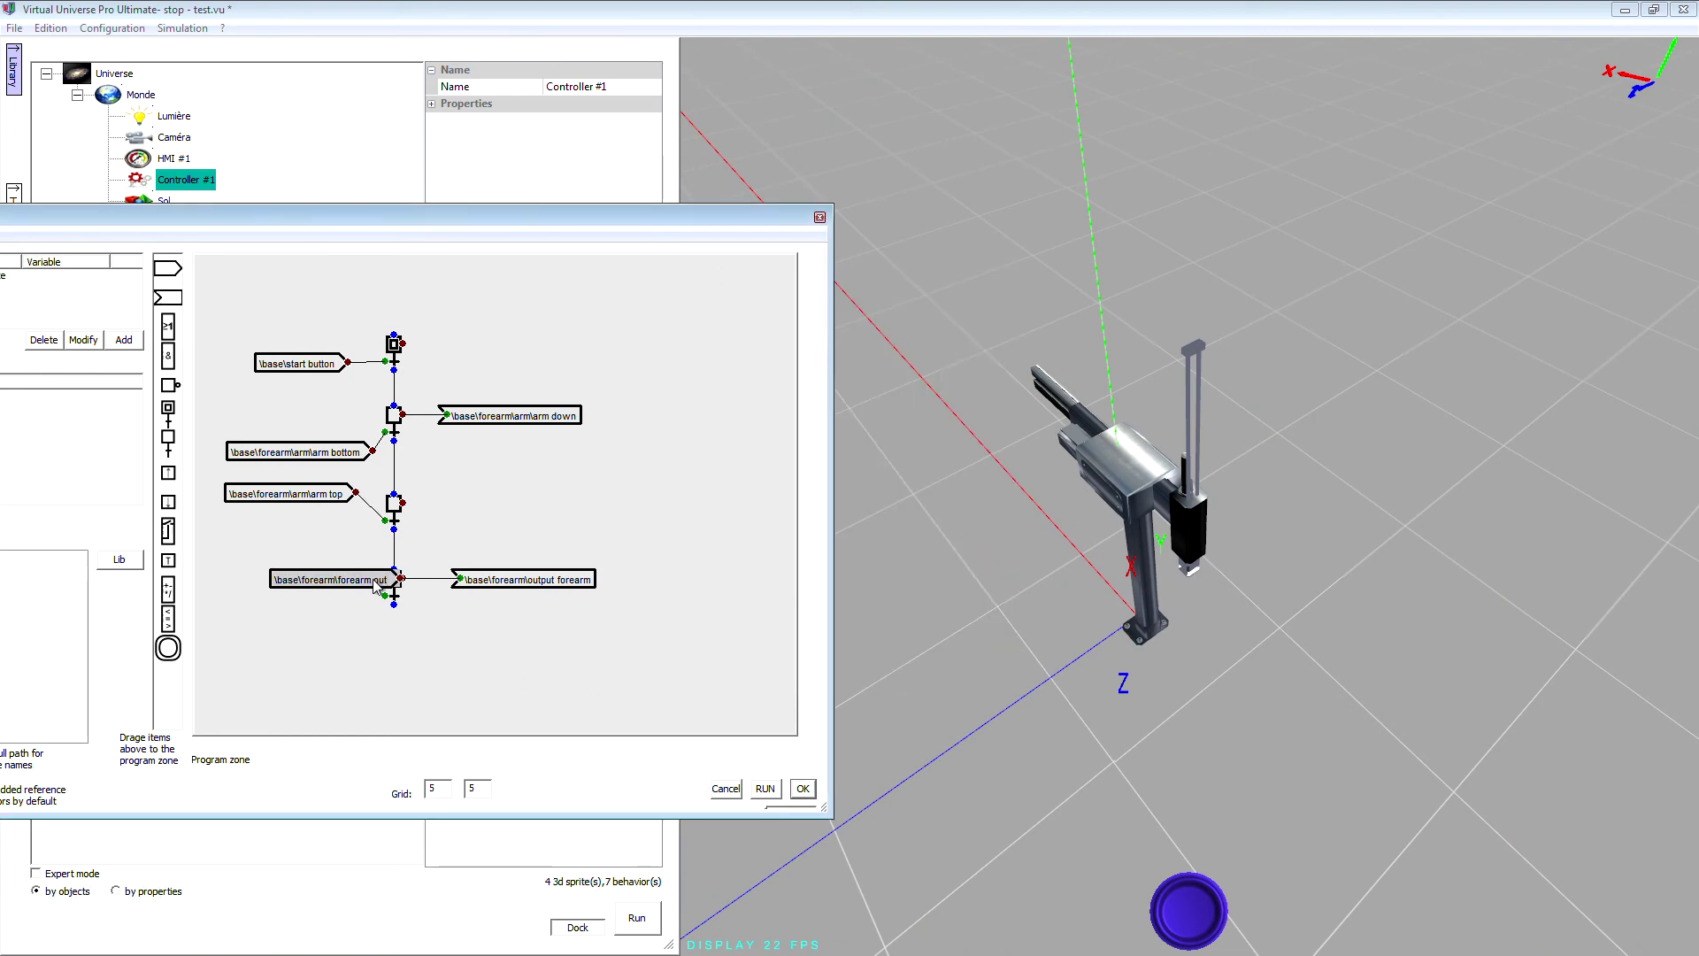
{"action": "left_click", "coordinate": [978, 664]}
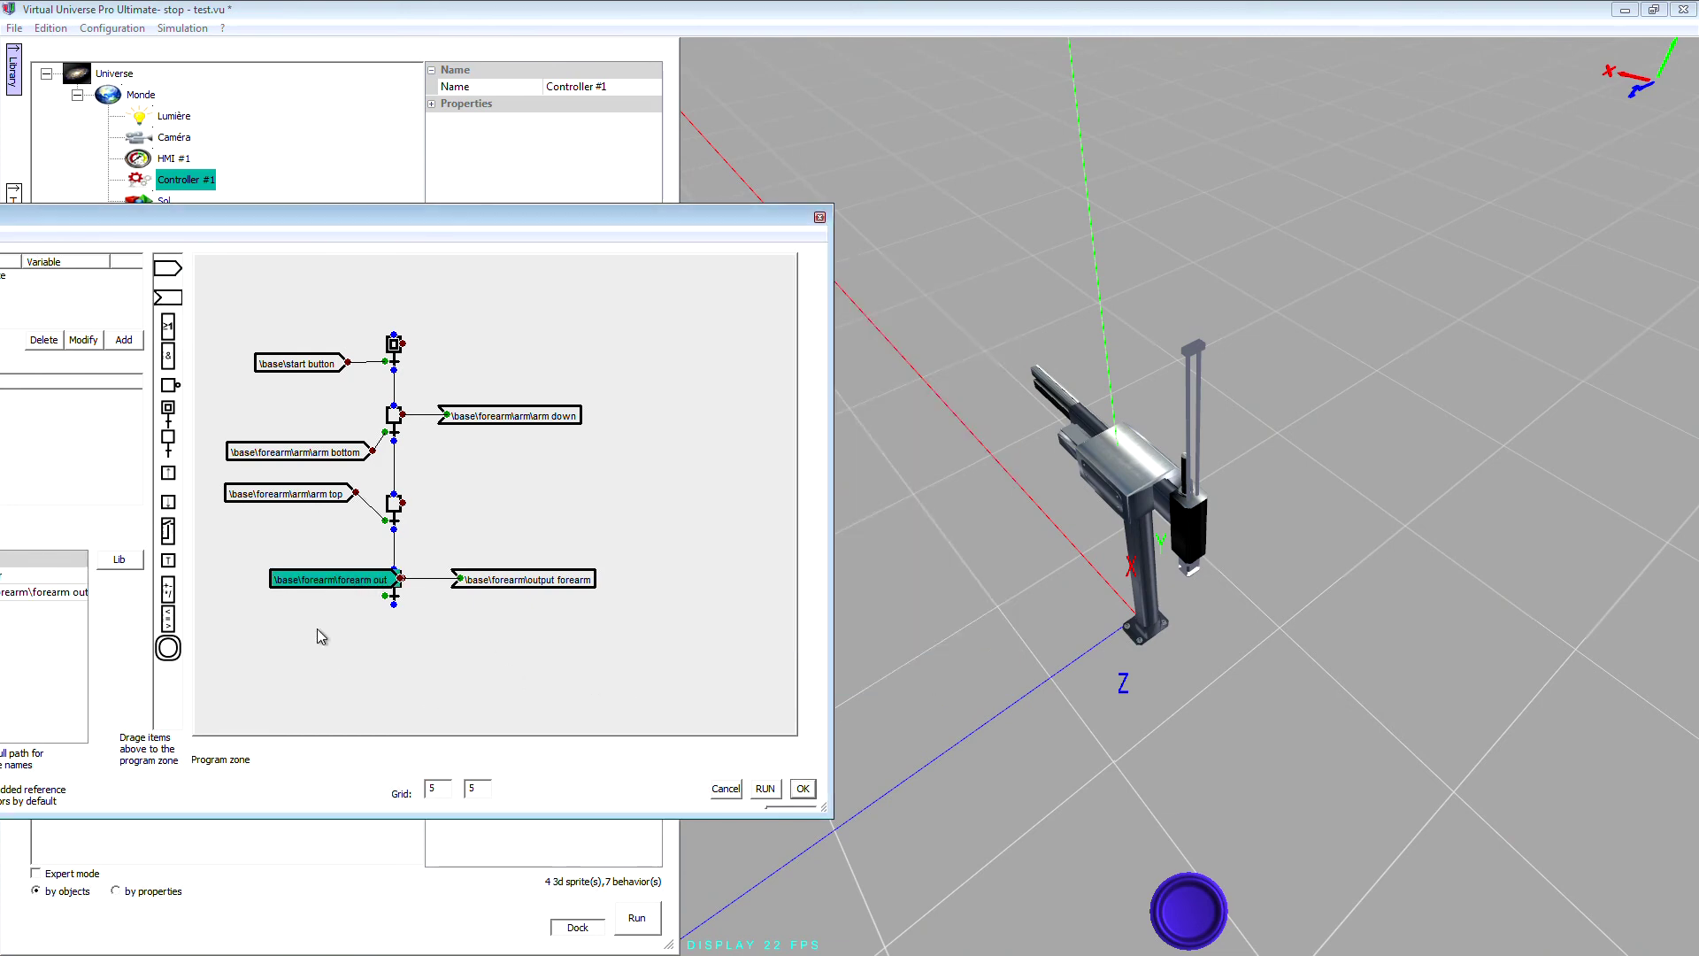
{"action": "left_click_drag", "start_coordinate": [305, 589], "coordinate": [385, 596]}
{"action": "left_click", "coordinate": [448, 683]}
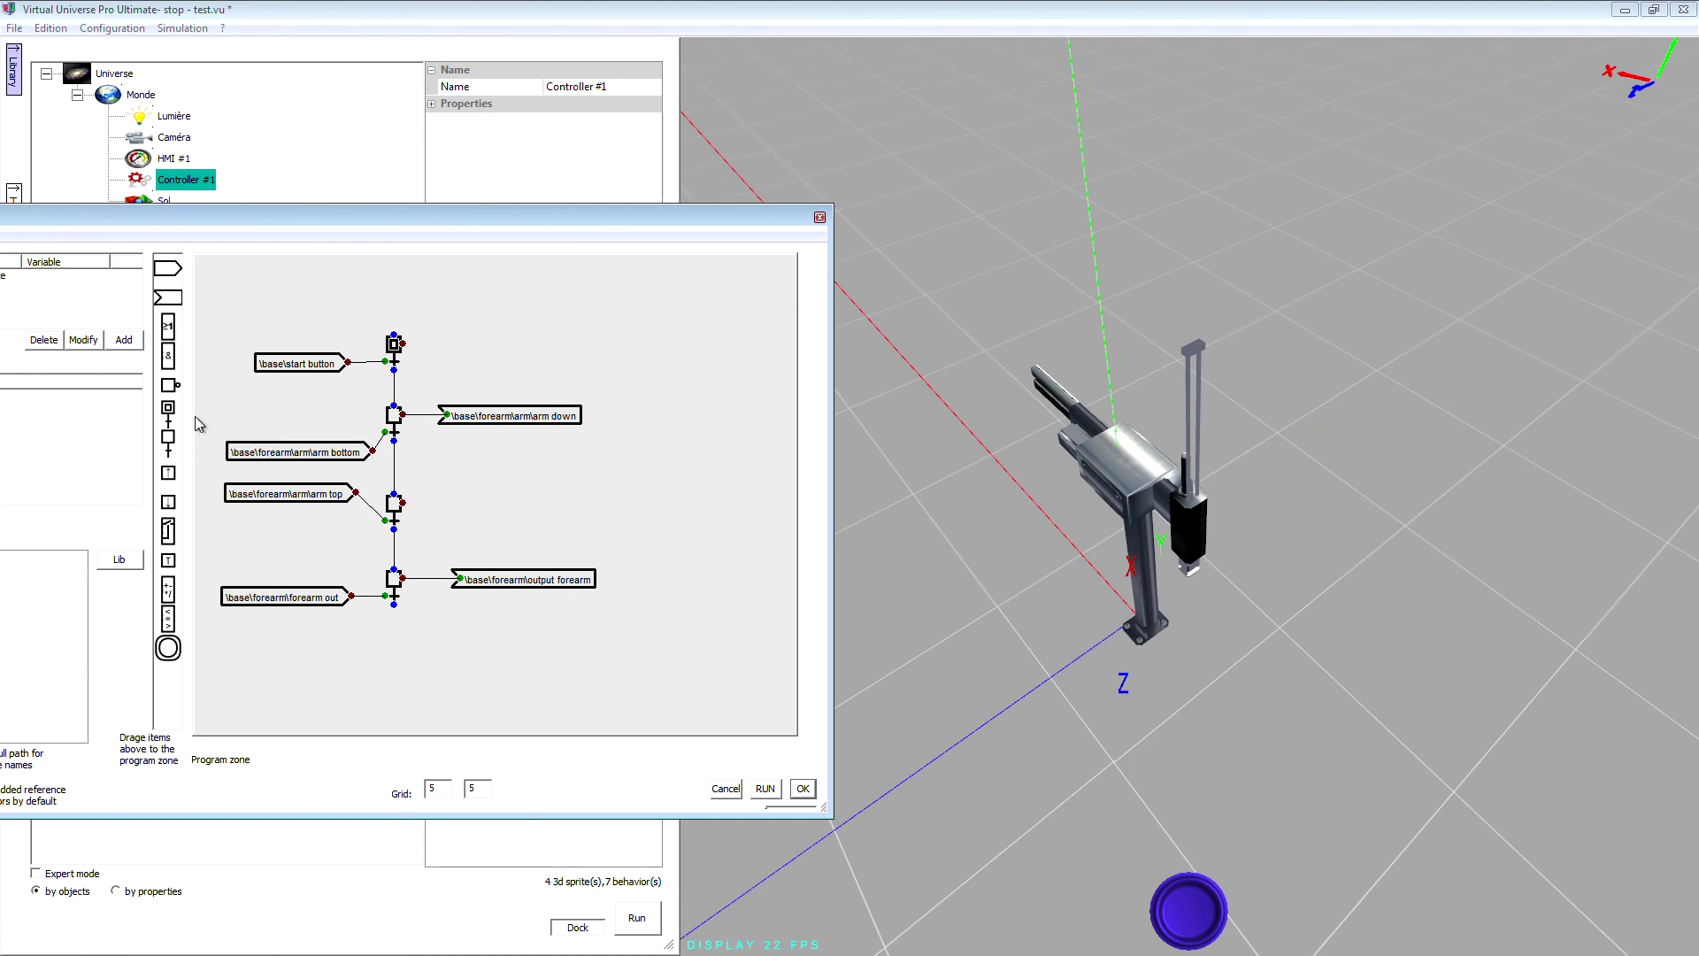
Add a fifth step, and replace the direct arm down link with an OR block feeding it.
{"action": "left_click_drag", "start_coordinate": [179, 436], "coordinate": [400, 670]}
{"action": "left_click_drag", "start_coordinate": [554, 428], "coordinate": [656, 427]}
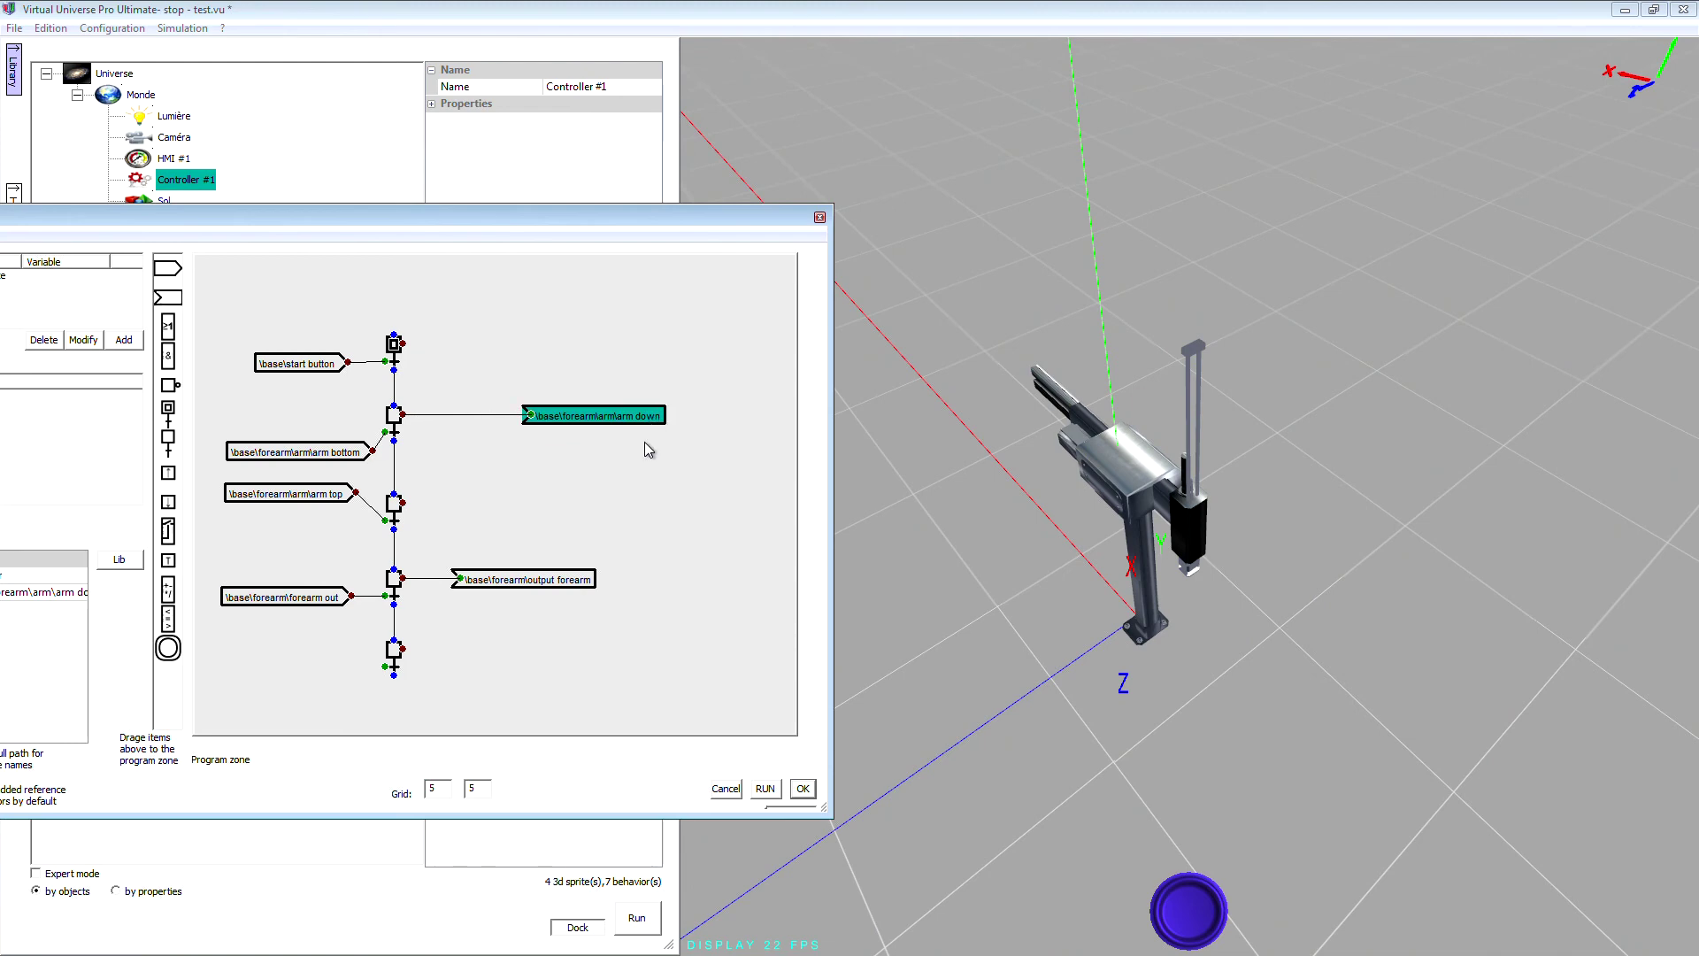
{"action": "left_click_drag", "start_coordinate": [549, 582], "coordinate": [639, 587]}
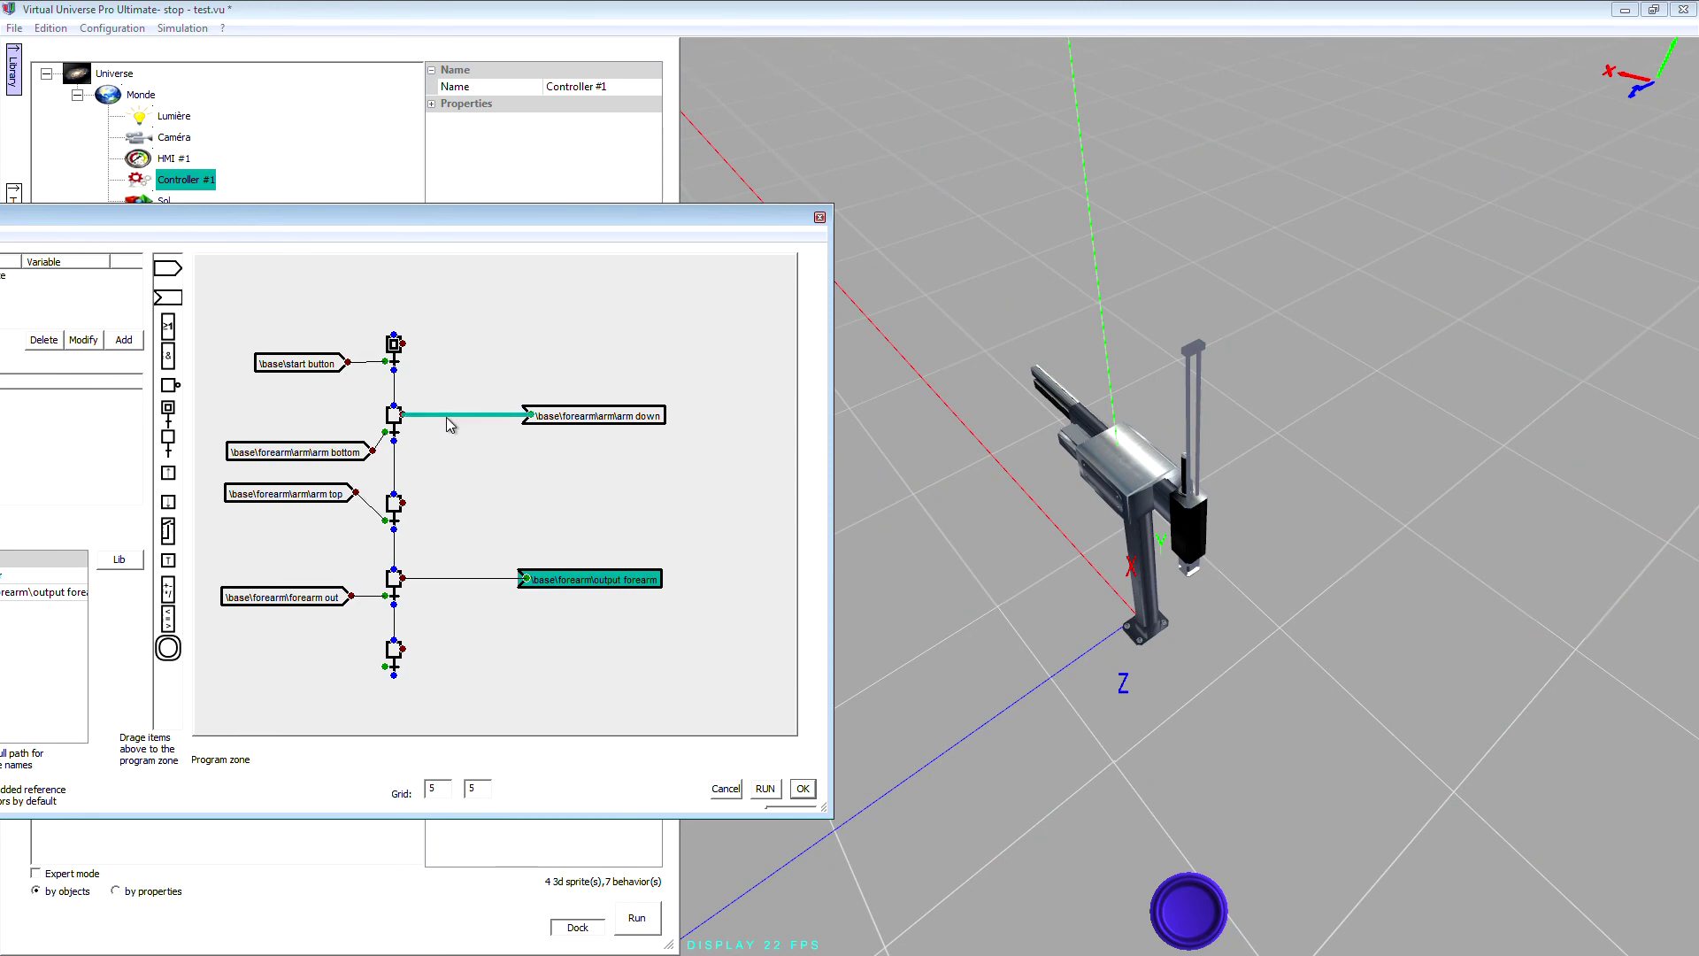
{"action": "right_click", "coordinate": [446, 415]}
{"action": "left_click", "coordinate": [490, 426]}
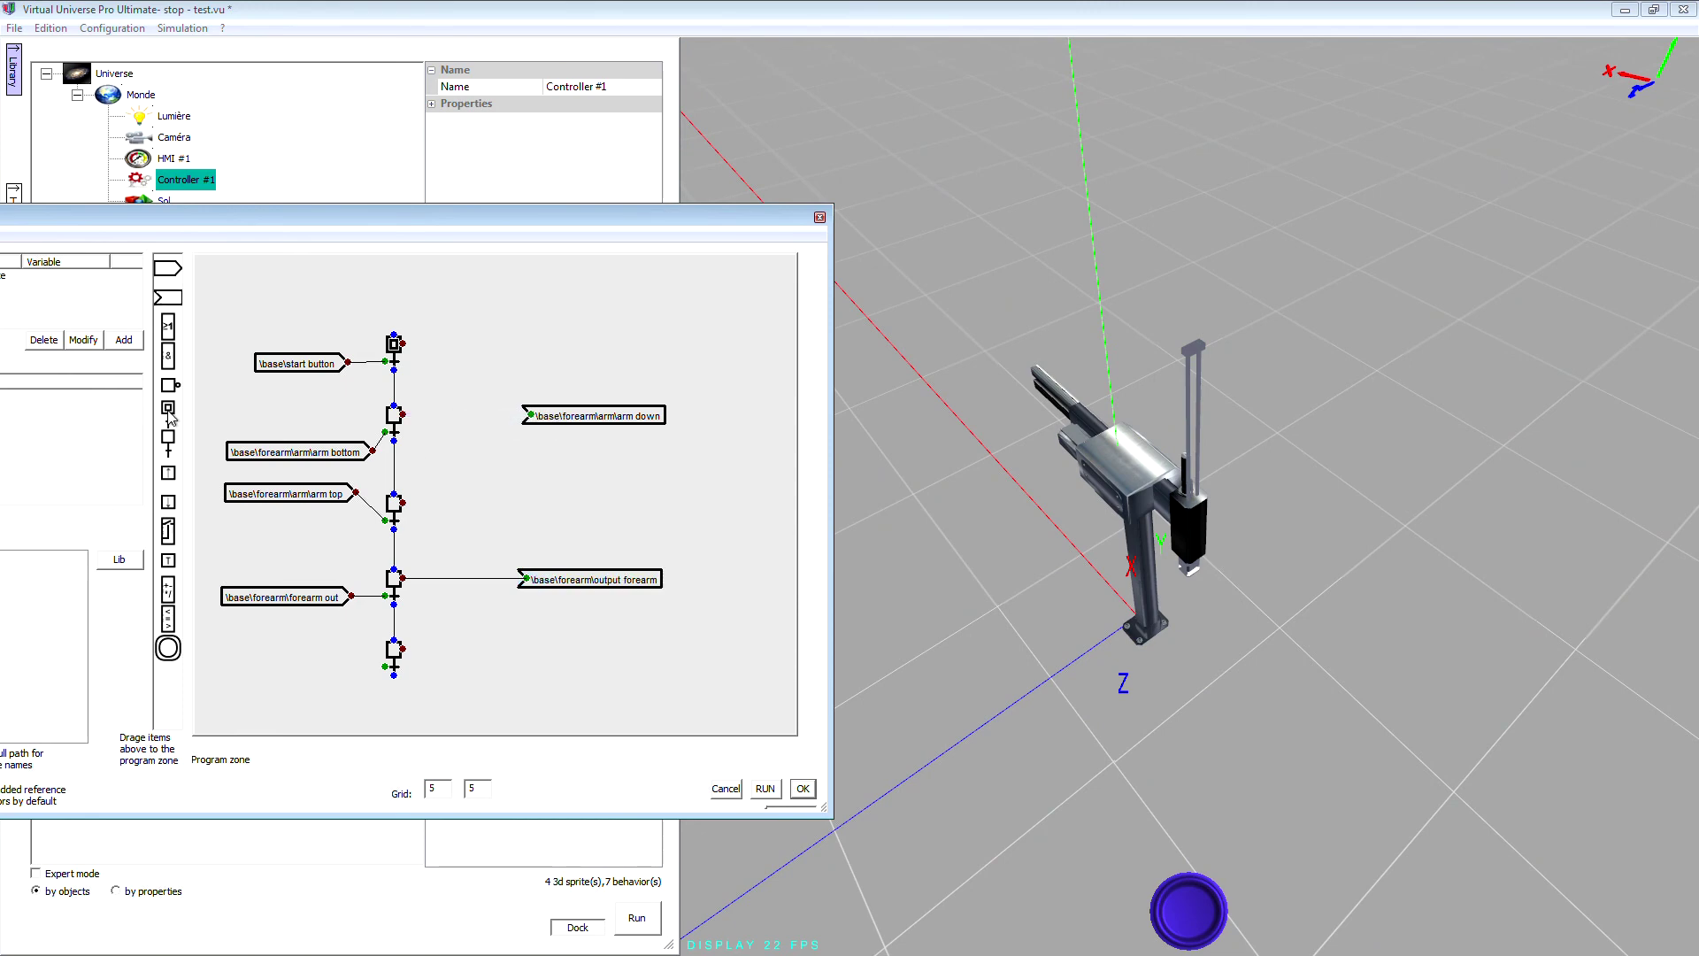
{"action": "left_click_drag", "start_coordinate": [168, 328], "coordinate": [403, 649]}
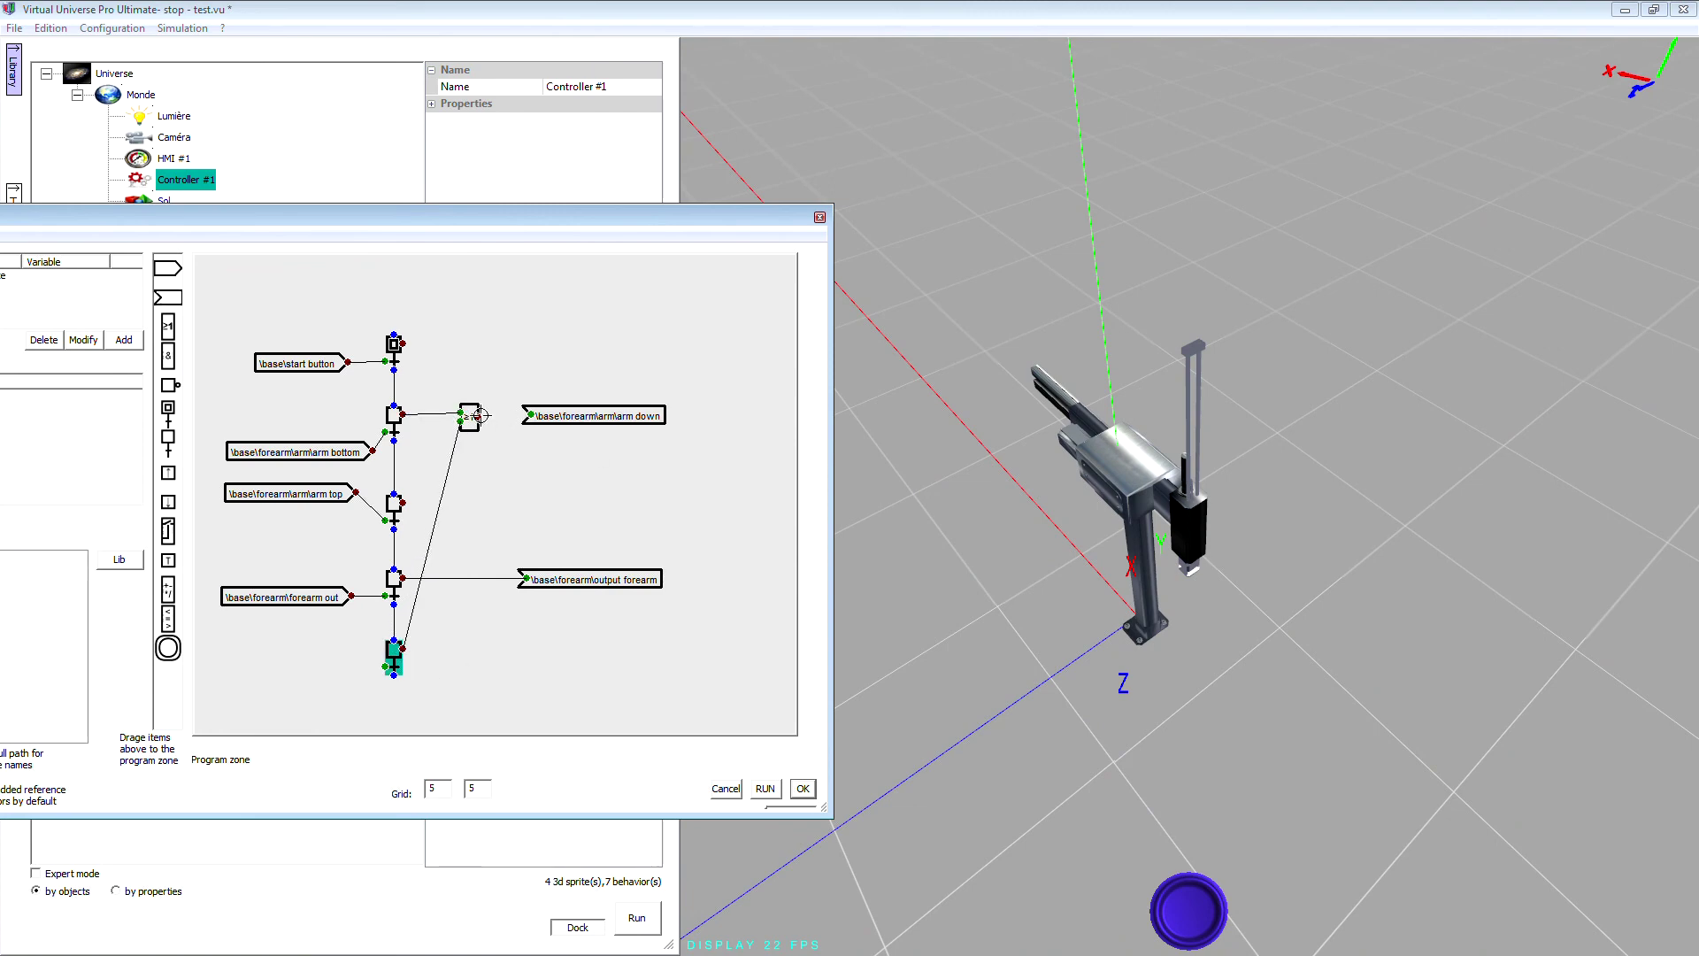
{"action": "left_click_drag", "start_coordinate": [478, 416], "coordinate": [529, 415]}
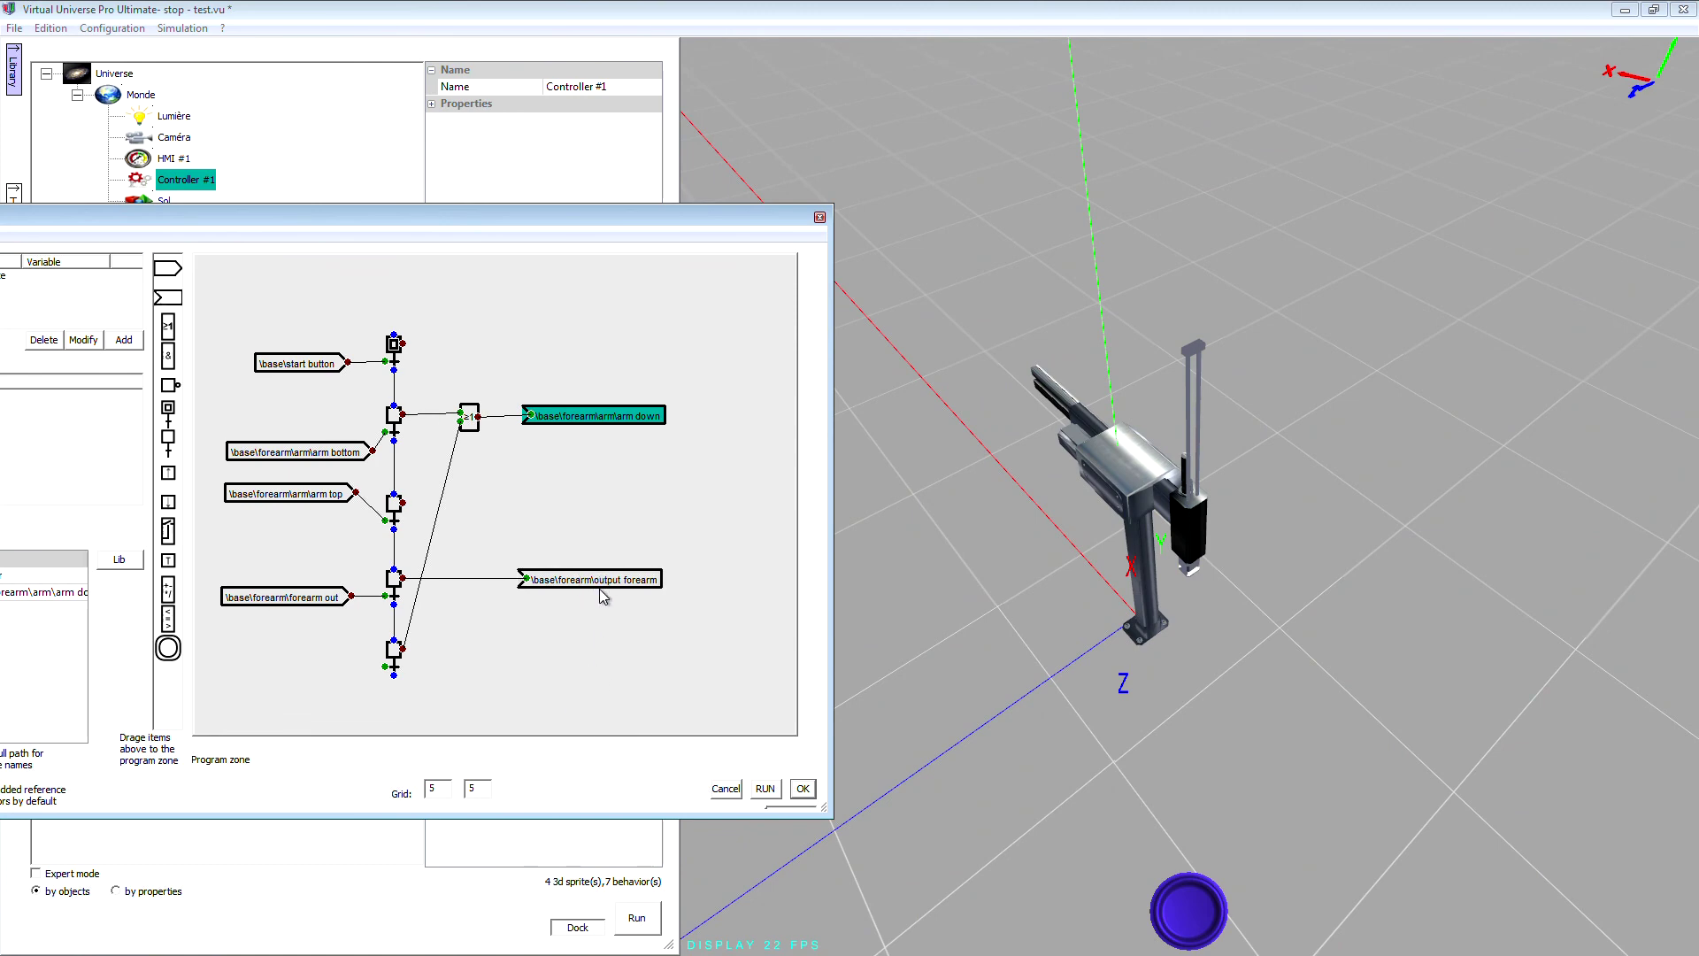
Insert an OR block before output forearm, wire the fifth step into it, and add another input block.
{"action": "right_click", "coordinate": [467, 581]}
{"action": "left_click", "coordinate": [478, 590]}
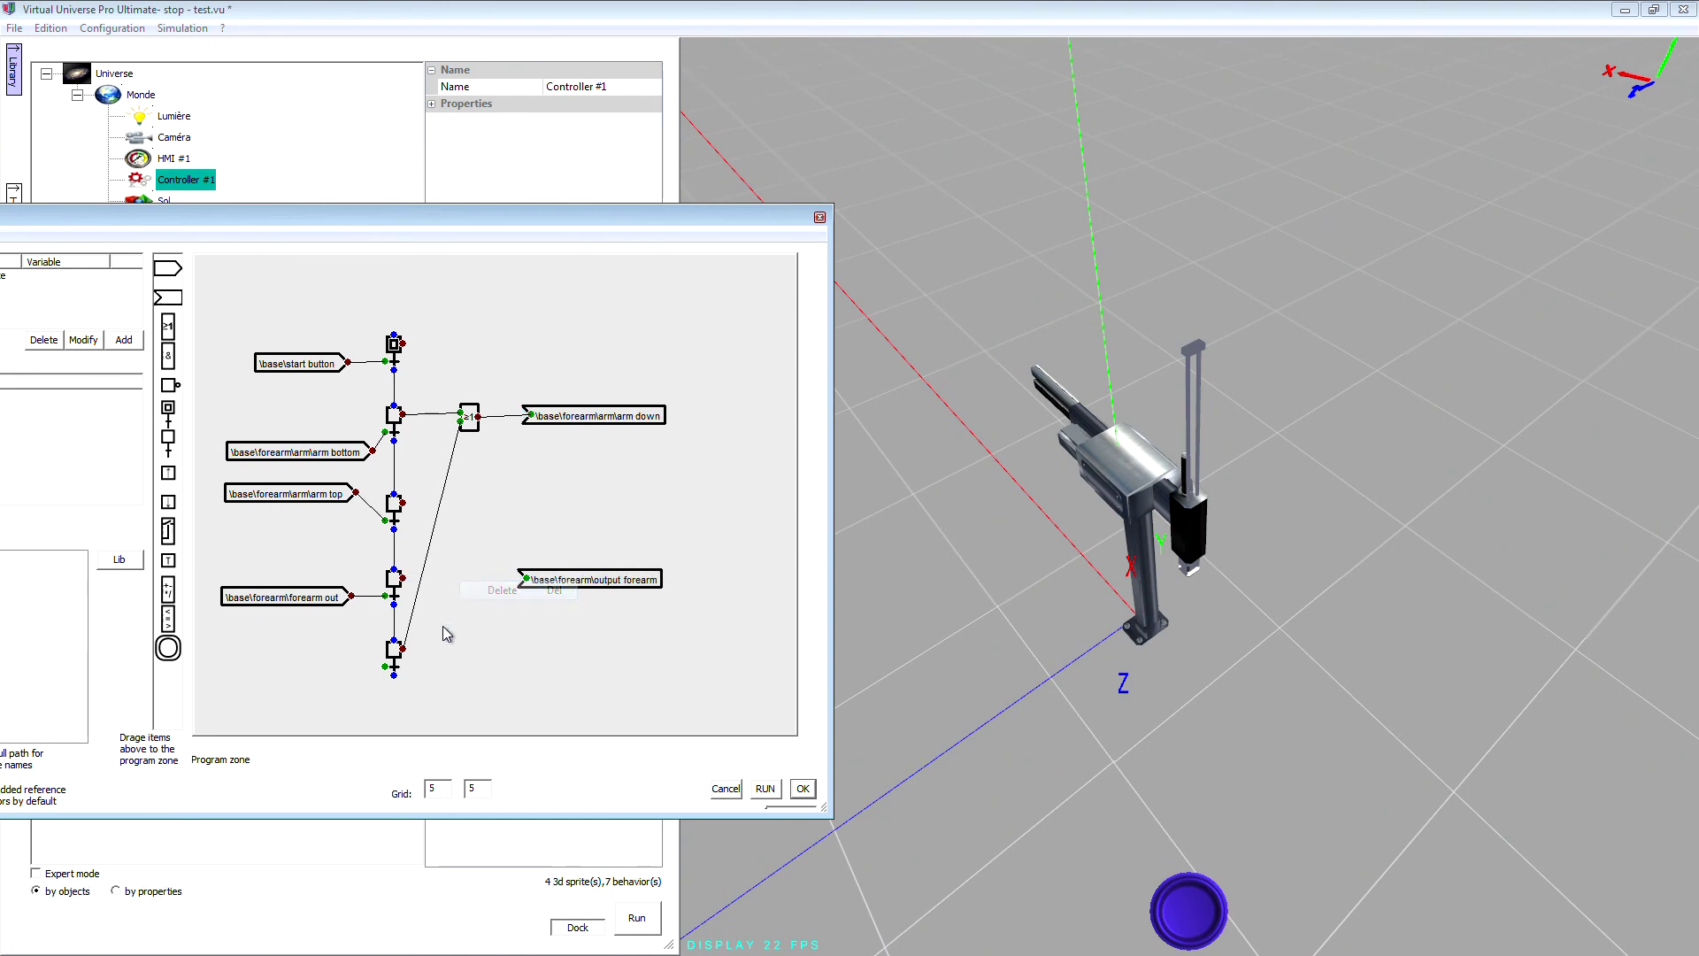
{"action": "mouse_move", "coordinate": [171, 332]}
{"action": "left_mouse_down"}
{"action": "mouse_move", "coordinate": [449, 591]}
{"action": "mouse_move", "coordinate": [525, 579]}
{"action": "left_mouse_up"}
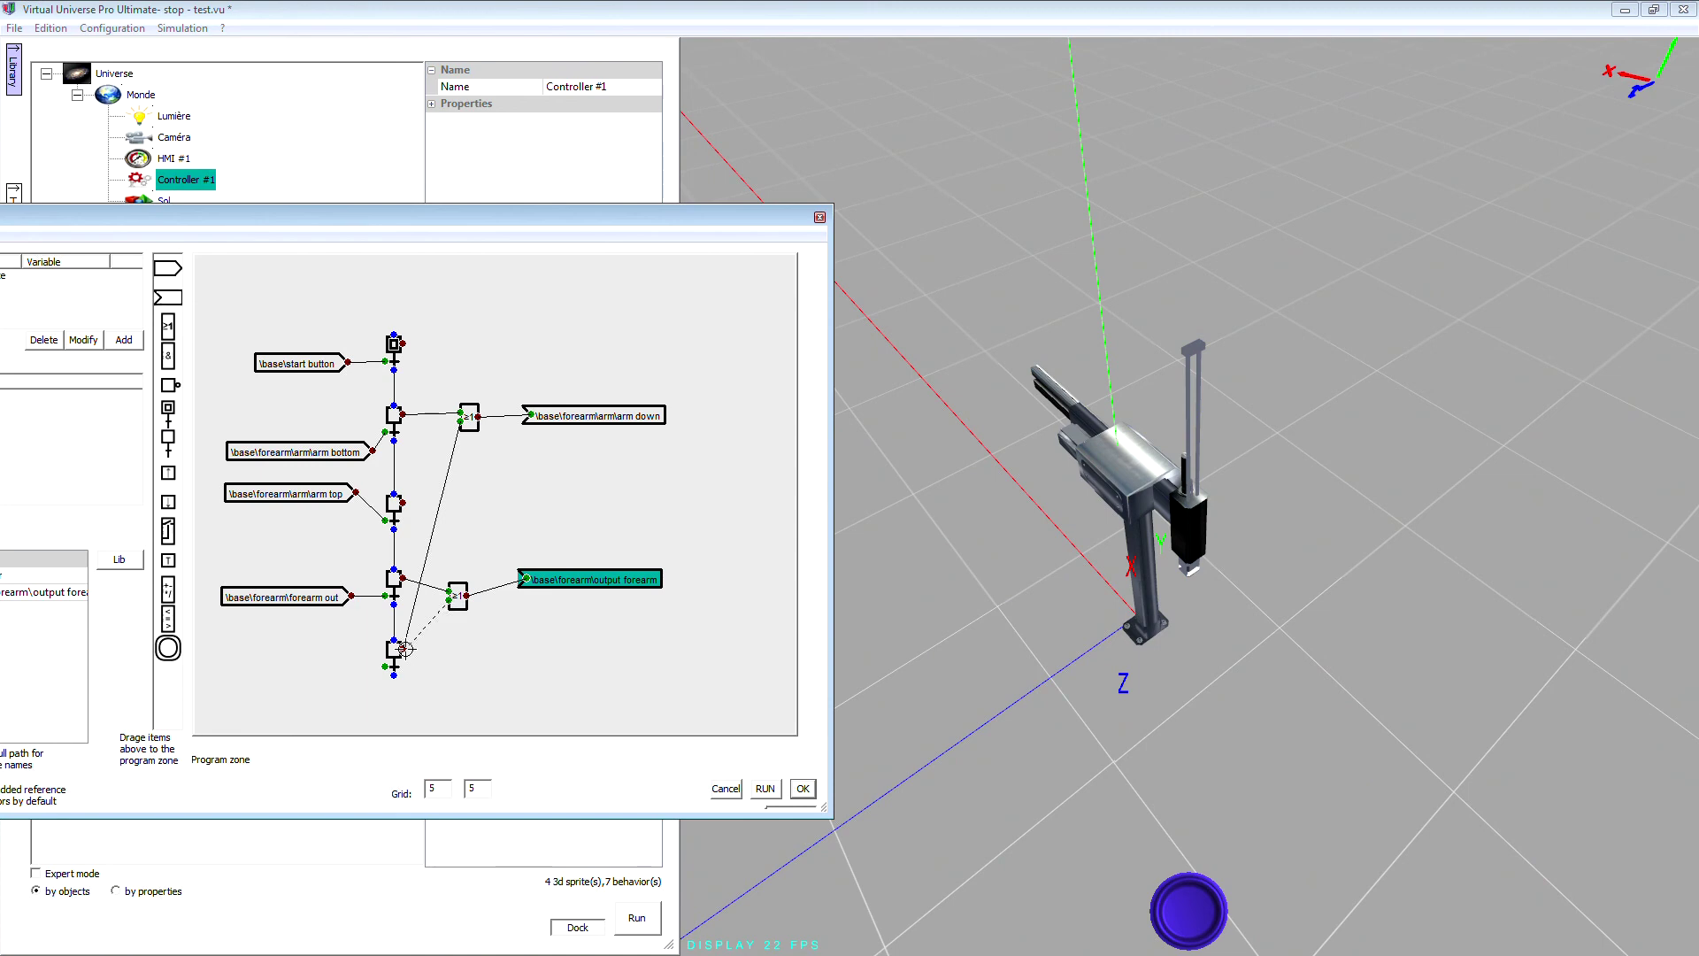
{"action": "left_click_drag", "start_coordinate": [404, 649], "coordinate": [403, 649]}
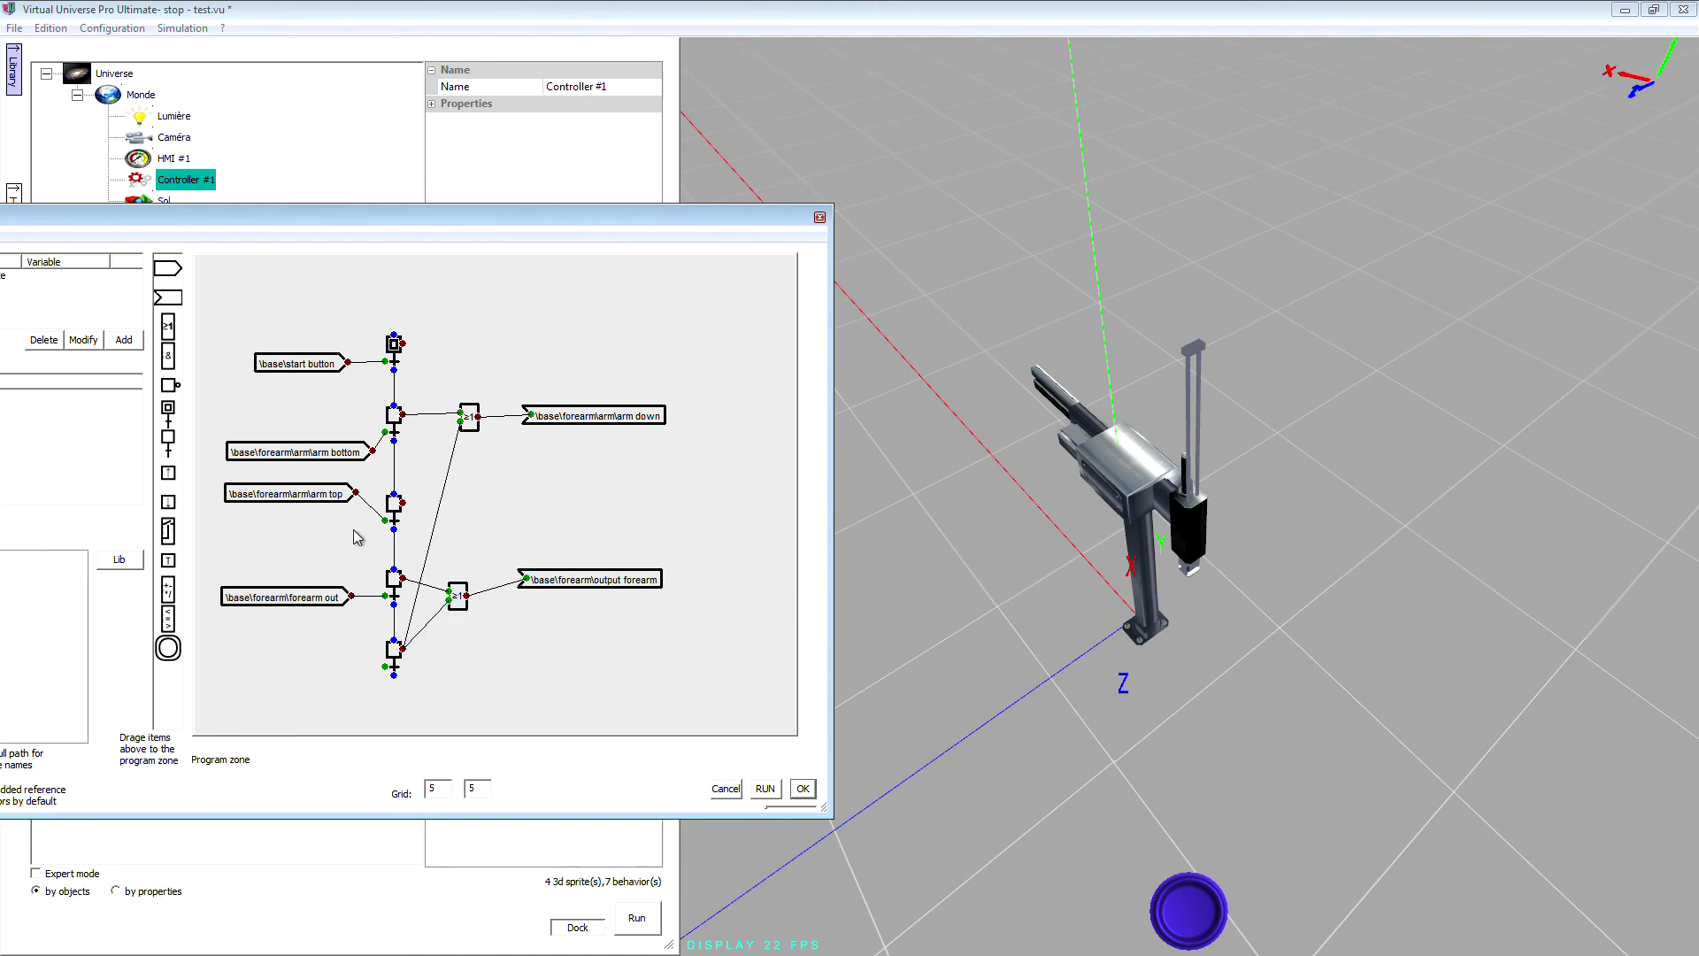
{"action": "left_click_drag", "start_coordinate": [168, 269], "coordinate": [238, 670]}
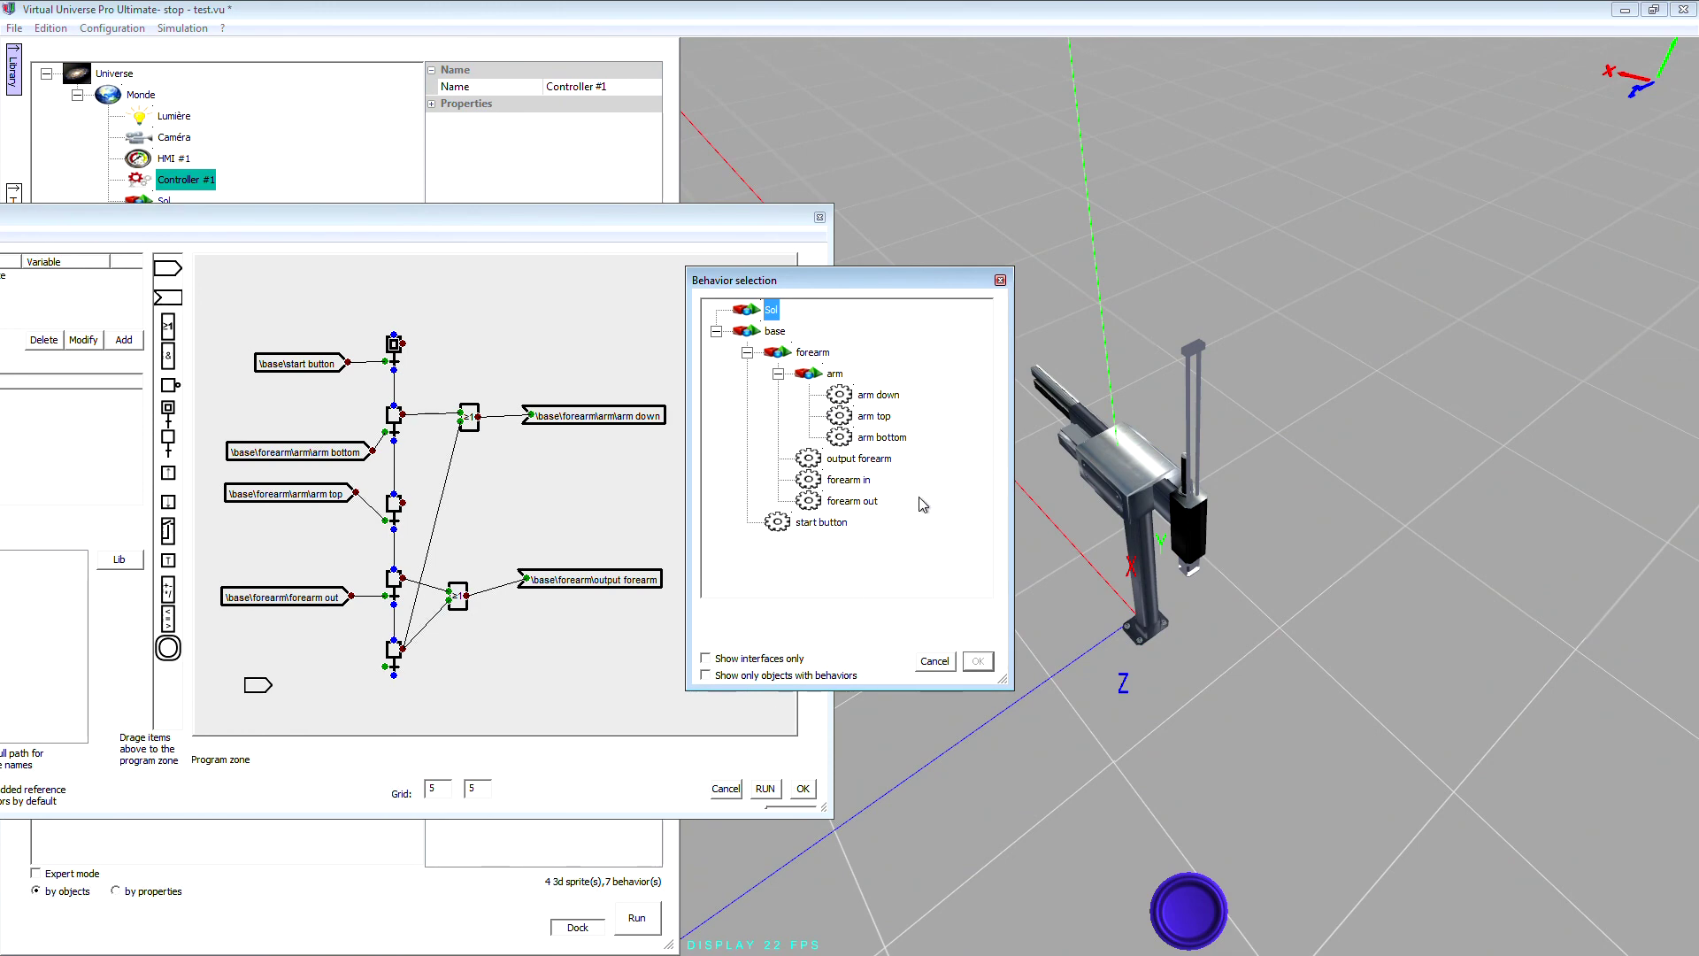
Cancel the signal choice and delete the stray input block.
{"action": "left_click", "coordinate": [943, 661]}
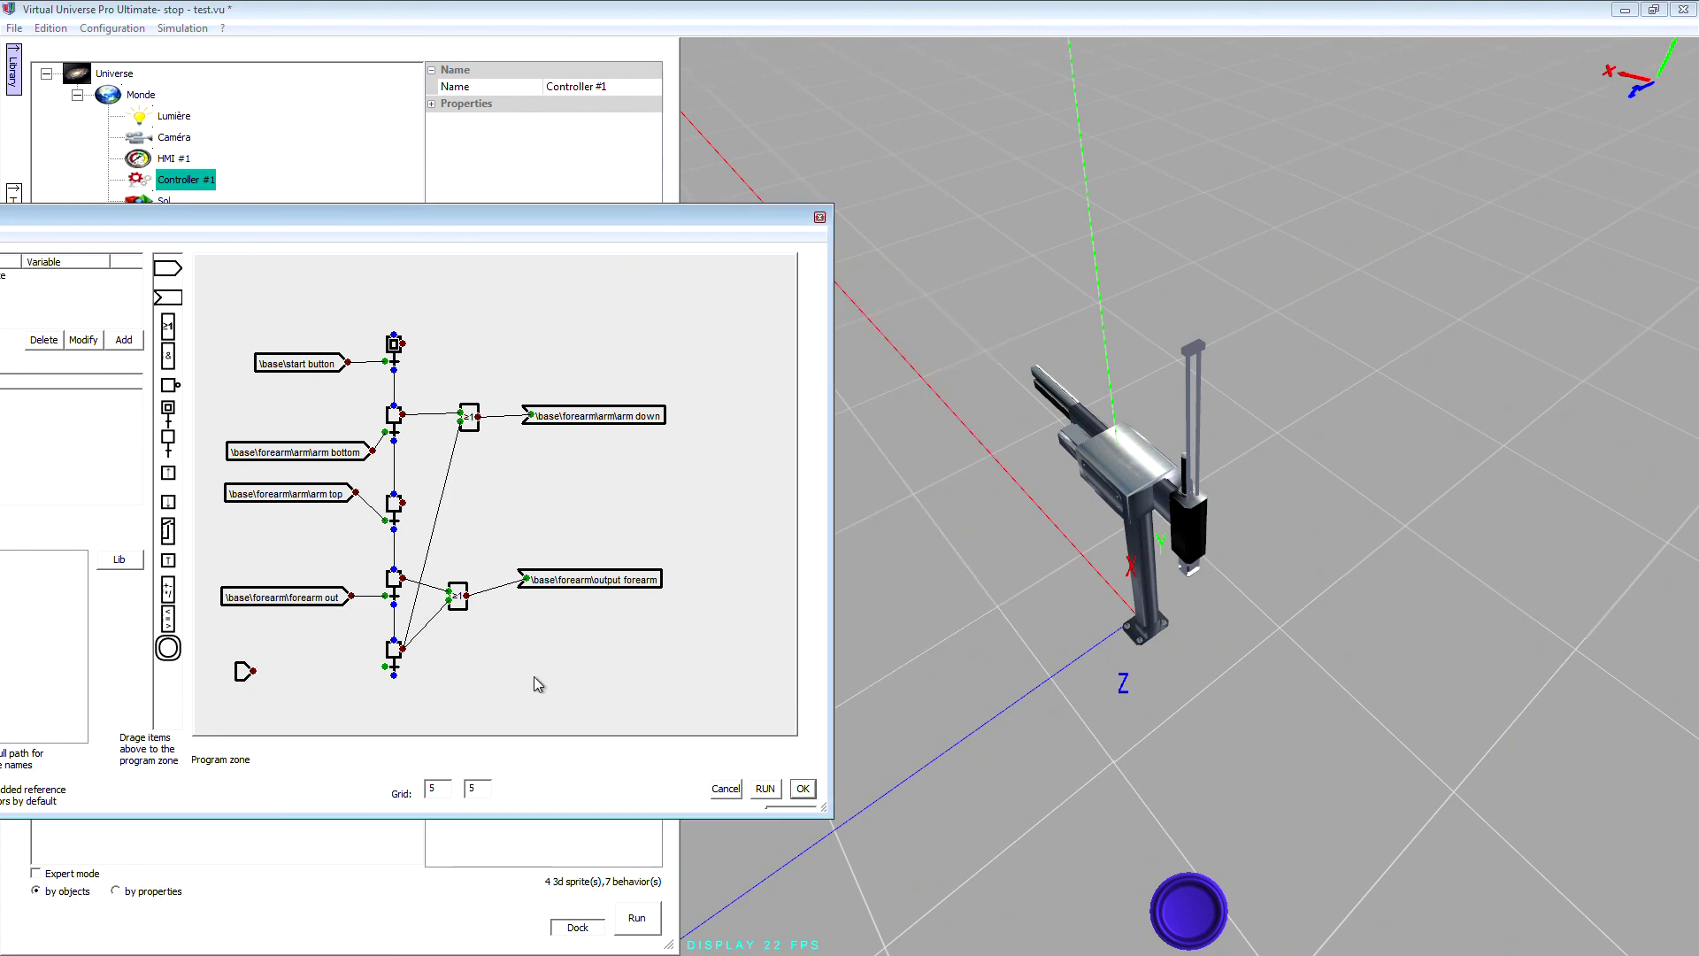
{"action": "right_click", "coordinate": [248, 675]}
{"action": "left_click", "coordinate": [267, 682]}
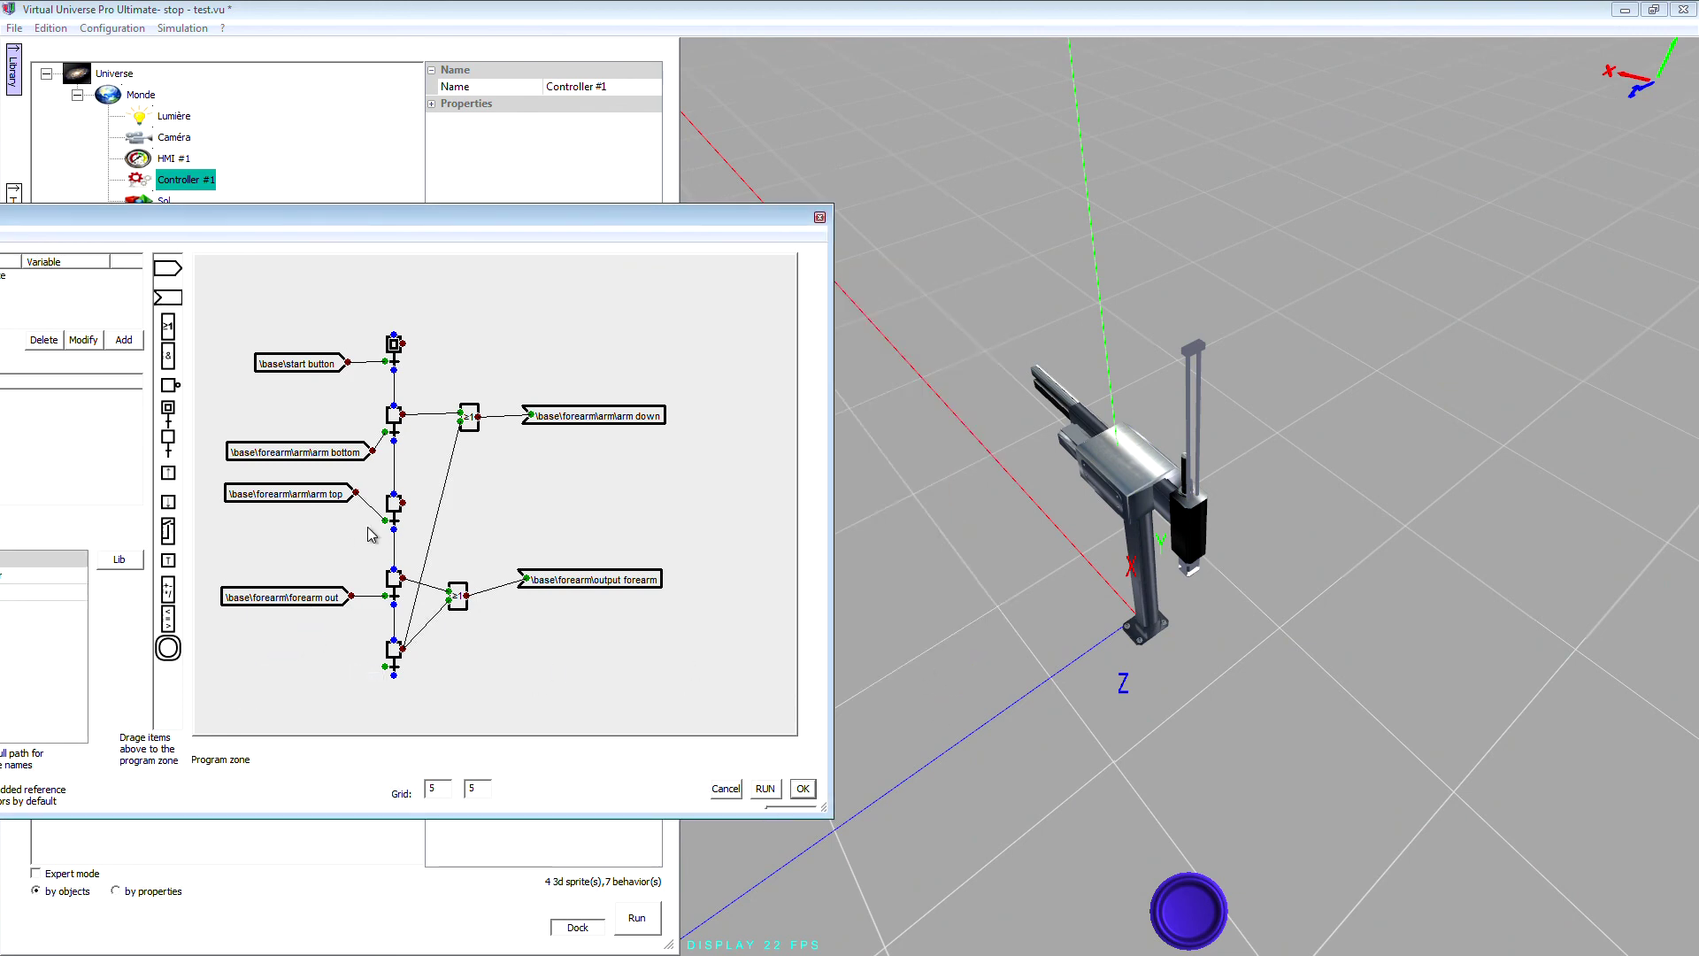
Make arm bottom the fifth step's exit condition, loop back to the initial step, and run.
{"action": "left_click", "coordinate": [324, 455]}
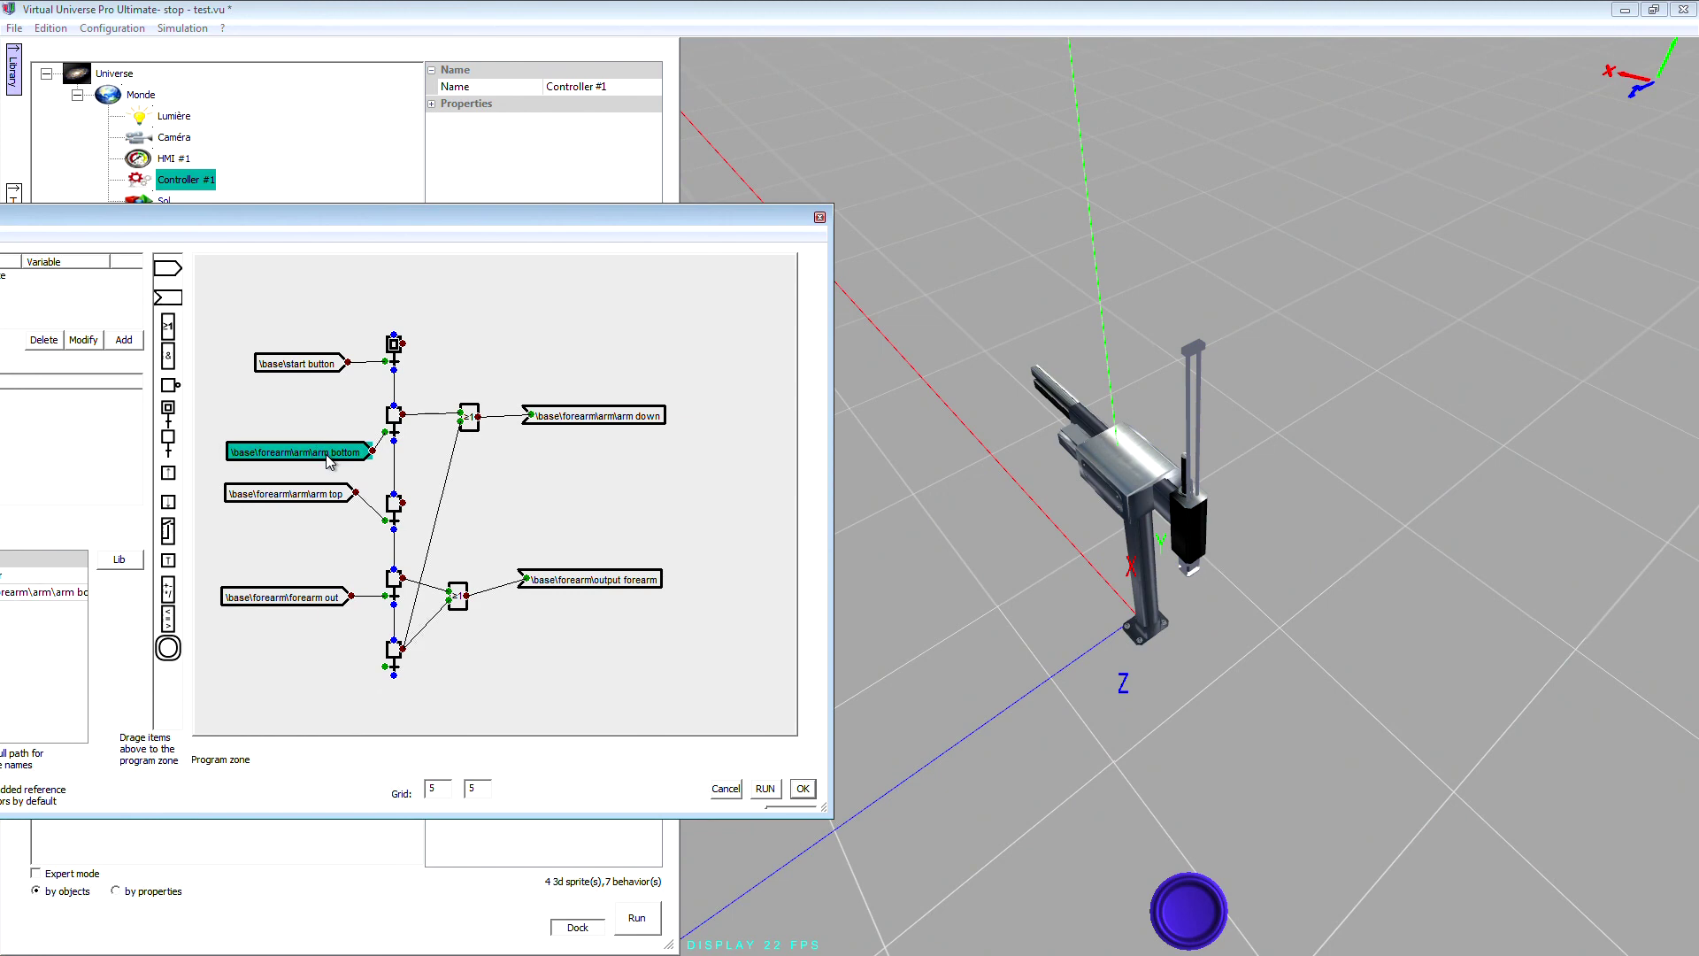
{"action": "left_click_drag", "start_coordinate": [373, 452], "coordinate": [385, 666]}
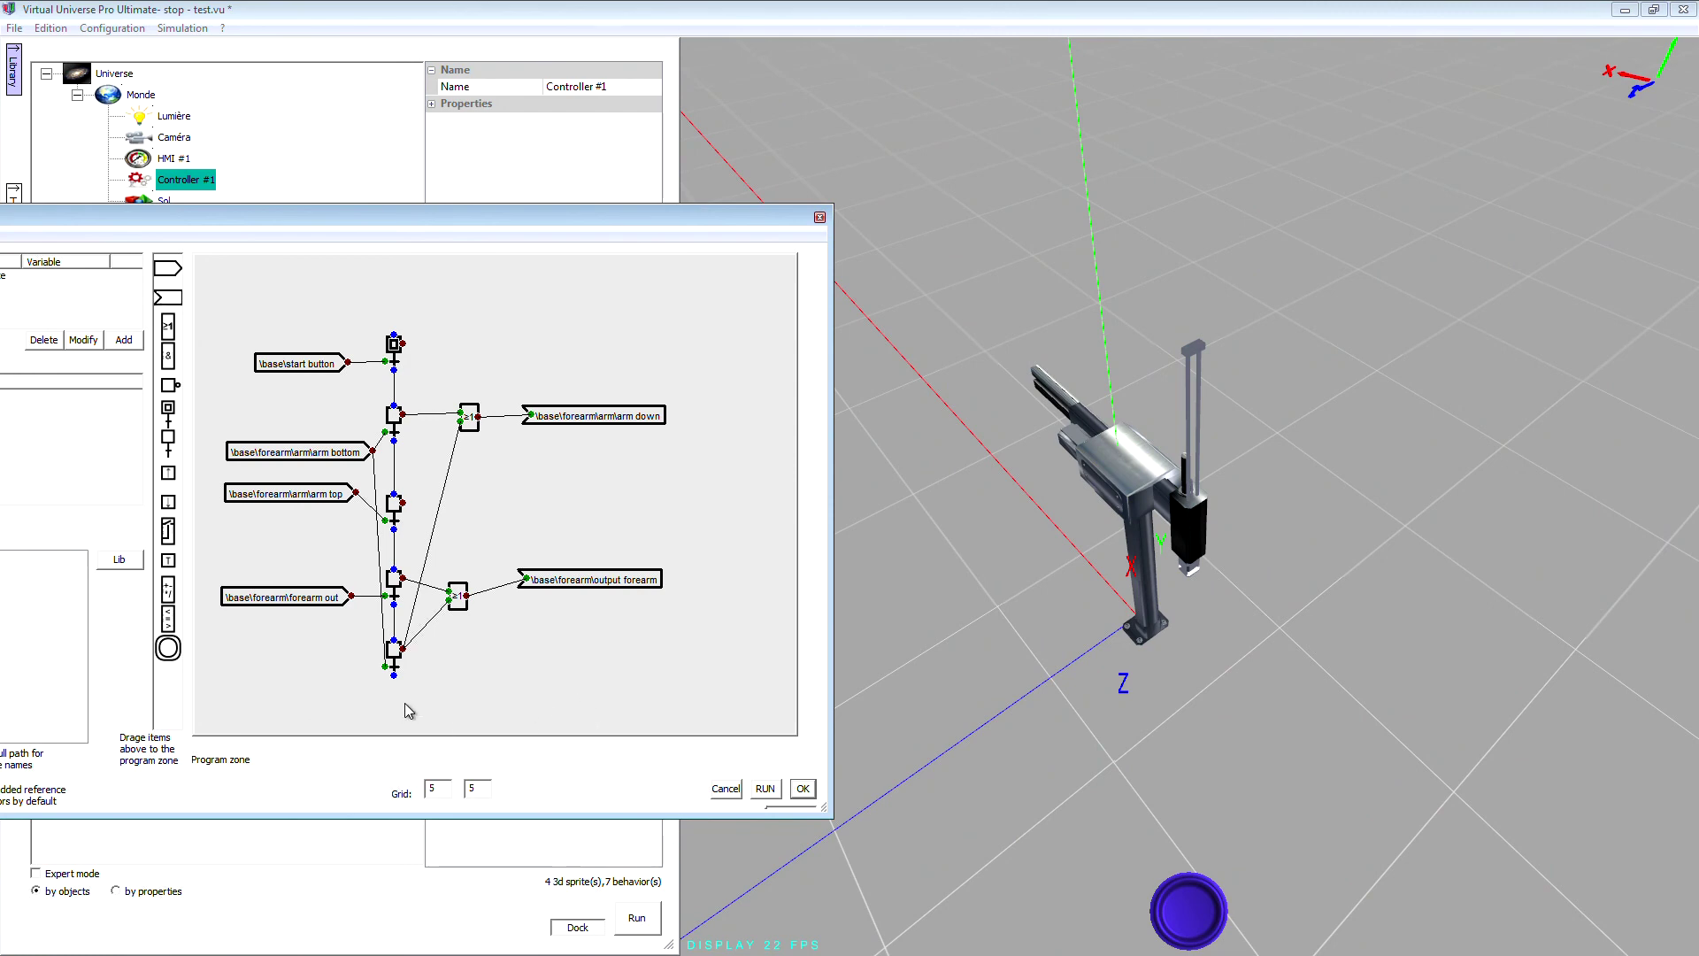
{"action": "left_click_drag", "start_coordinate": [392, 678], "coordinate": [394, 339]}
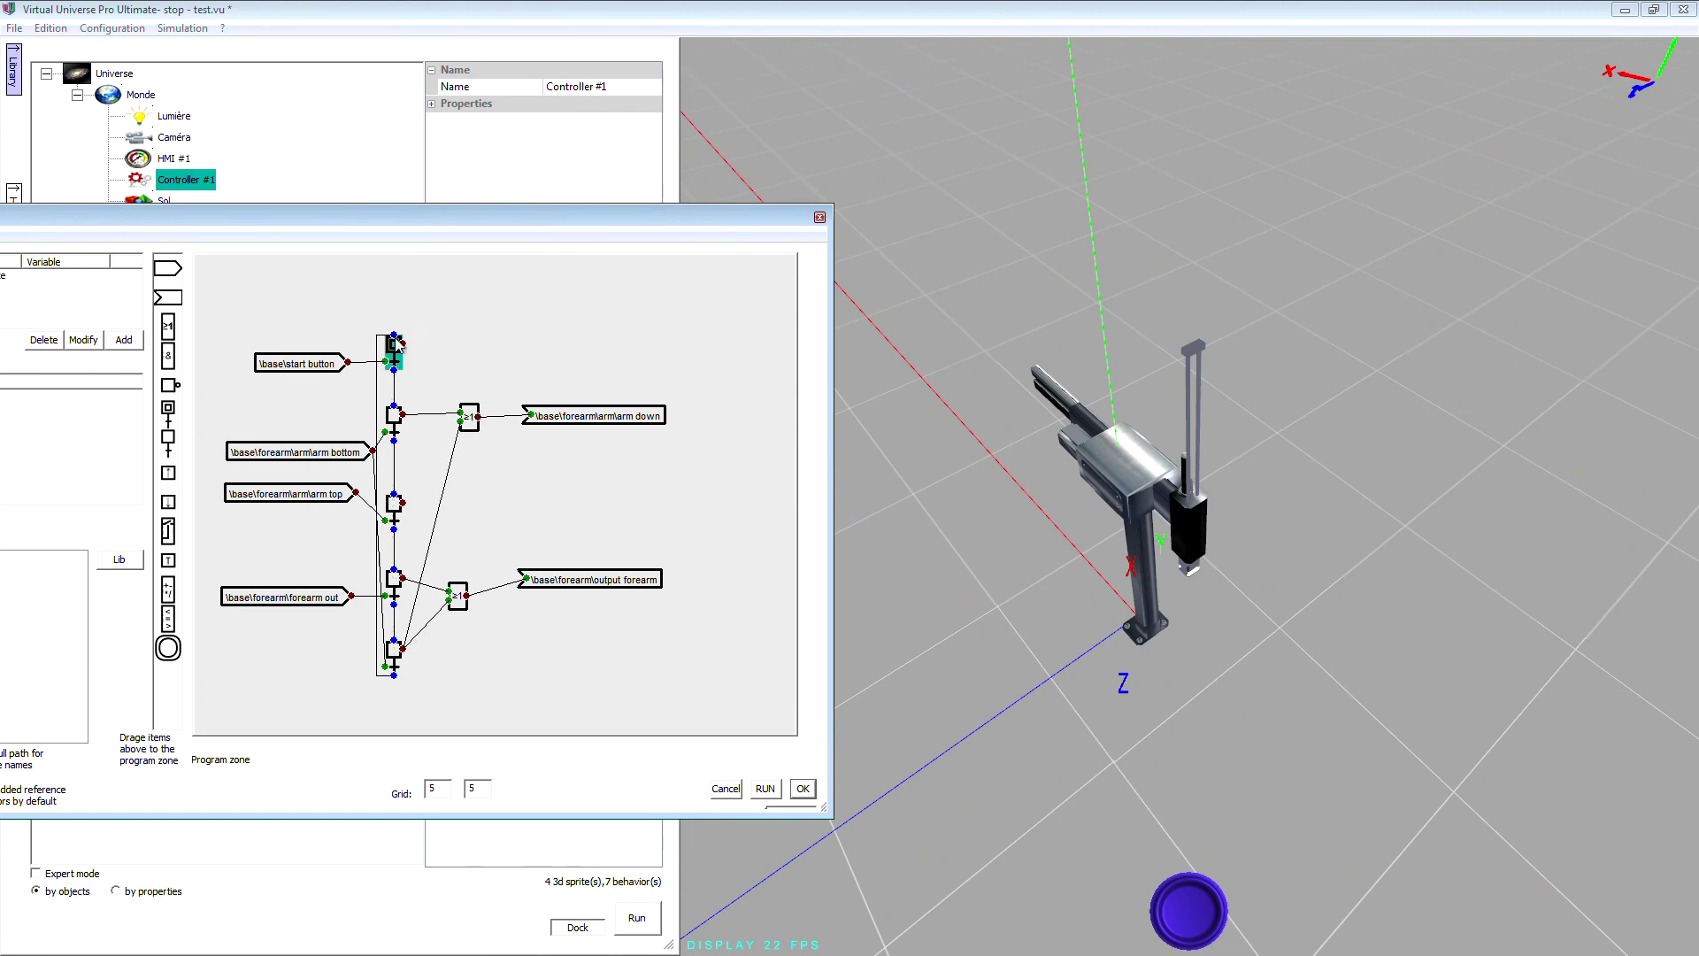
{"action": "left_click", "coordinate": [767, 787]}
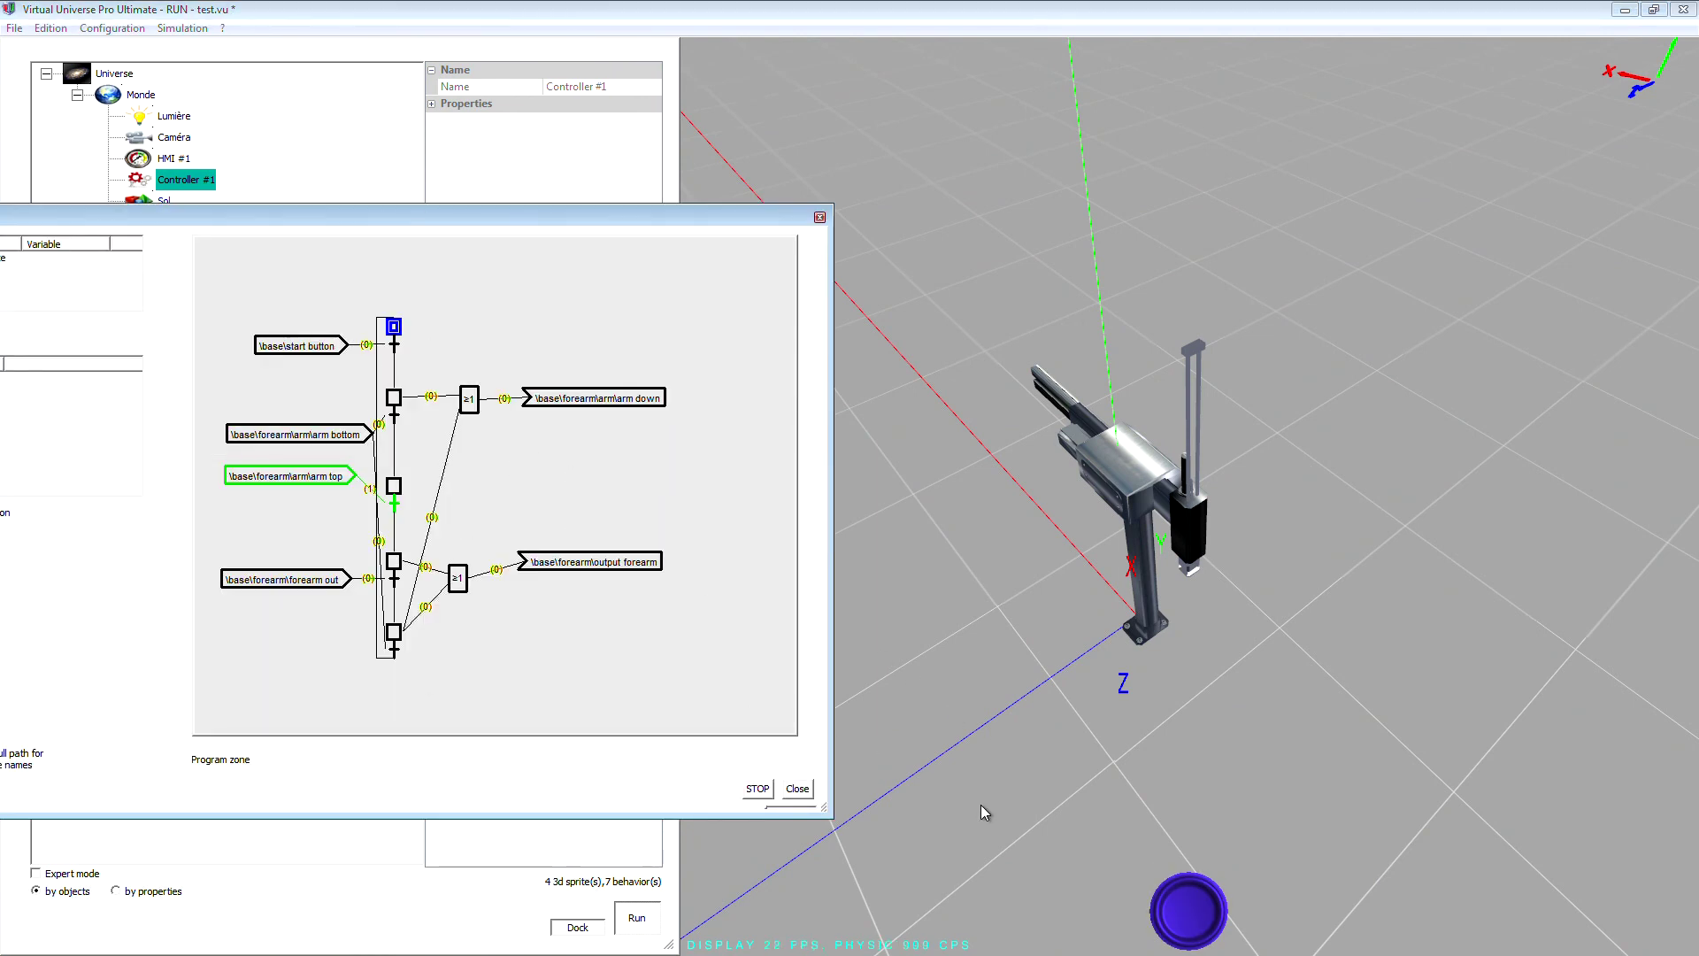
Press the blue HMI start button twice to run the arm down, up and forearm cycle.
{"action": "left_click", "coordinate": [1188, 916]}
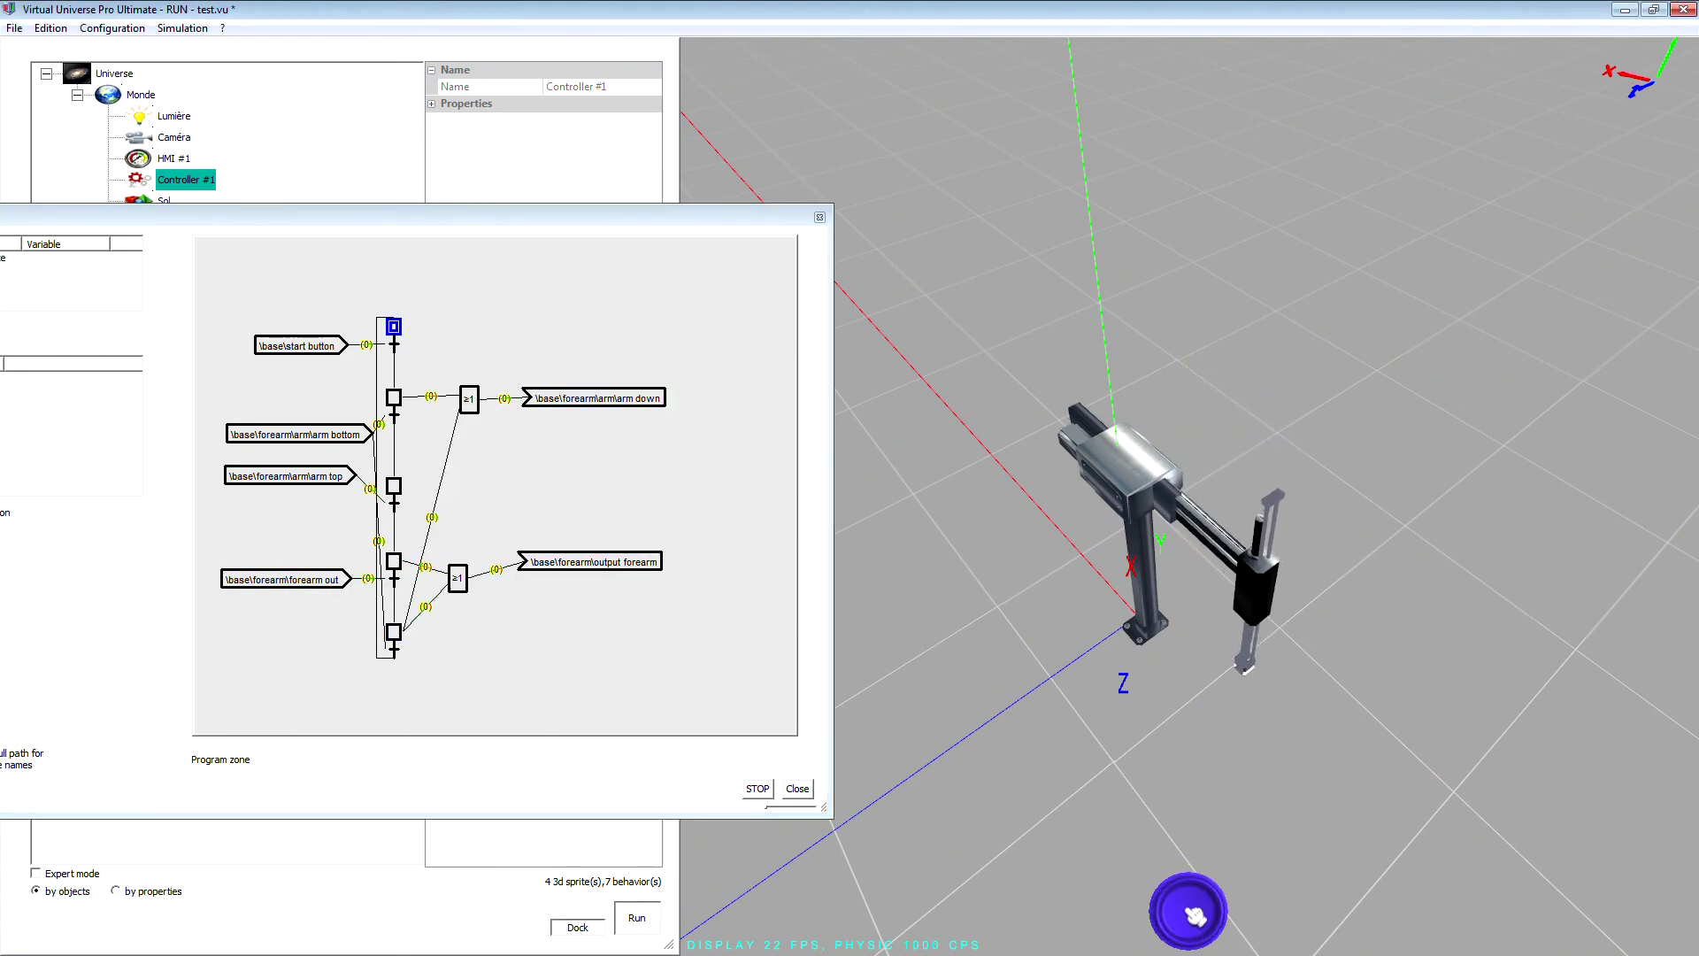
{"action": "left_click", "coordinate": [1195, 917]}
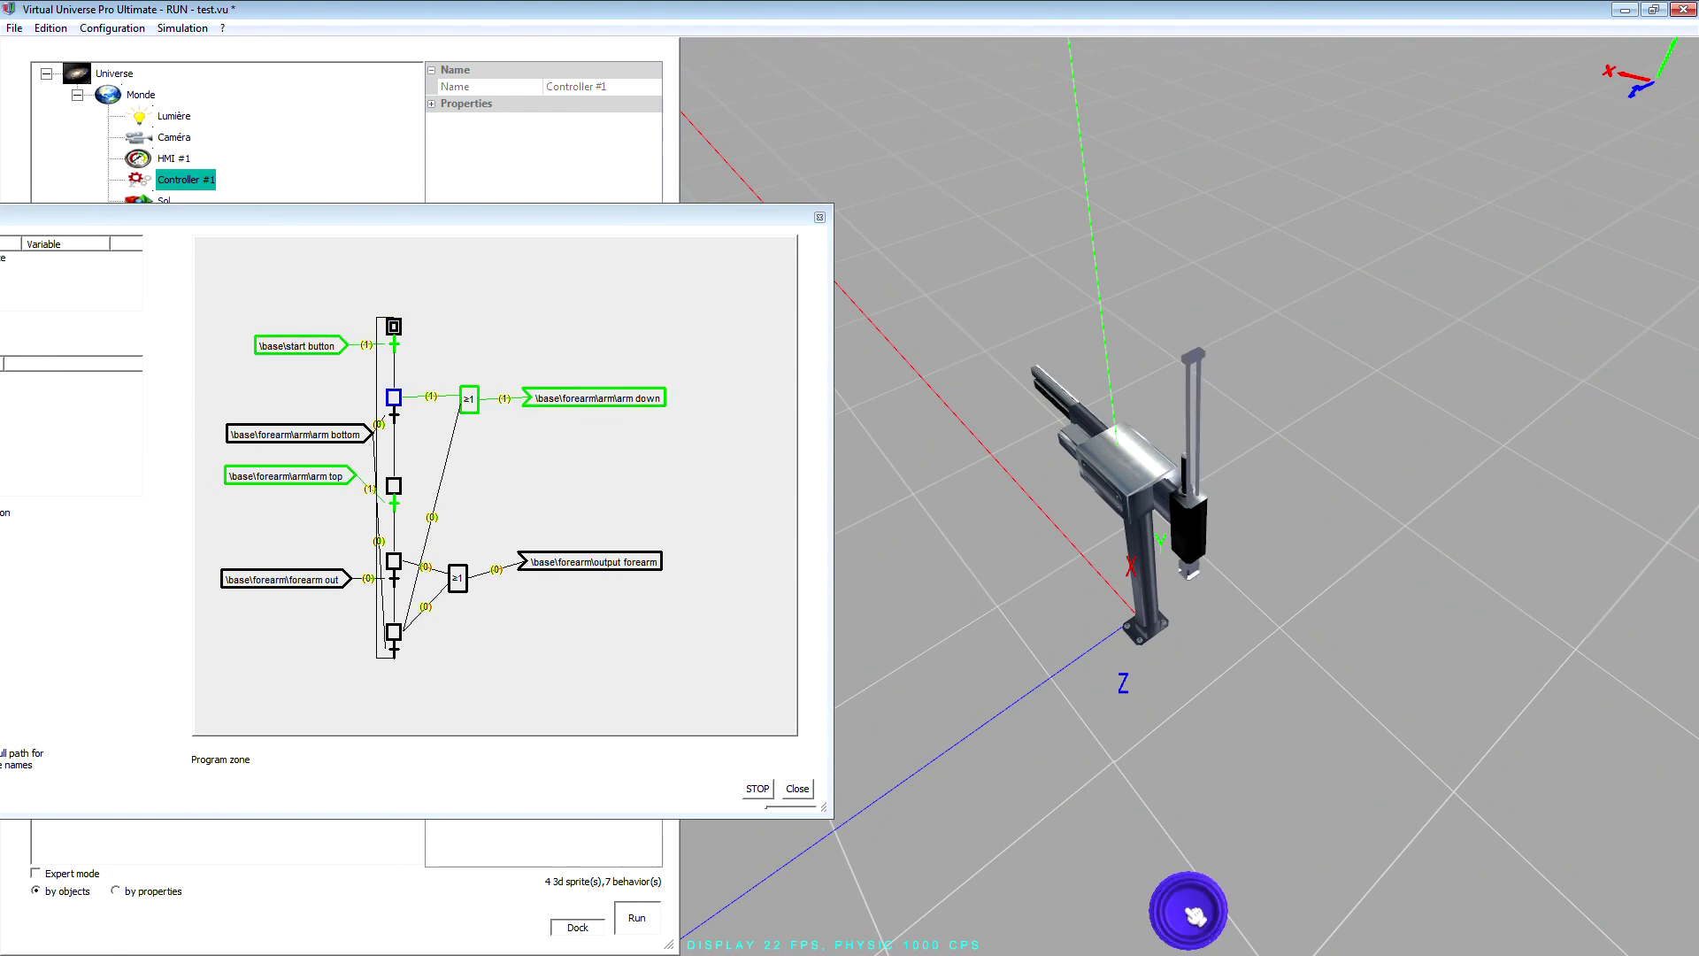